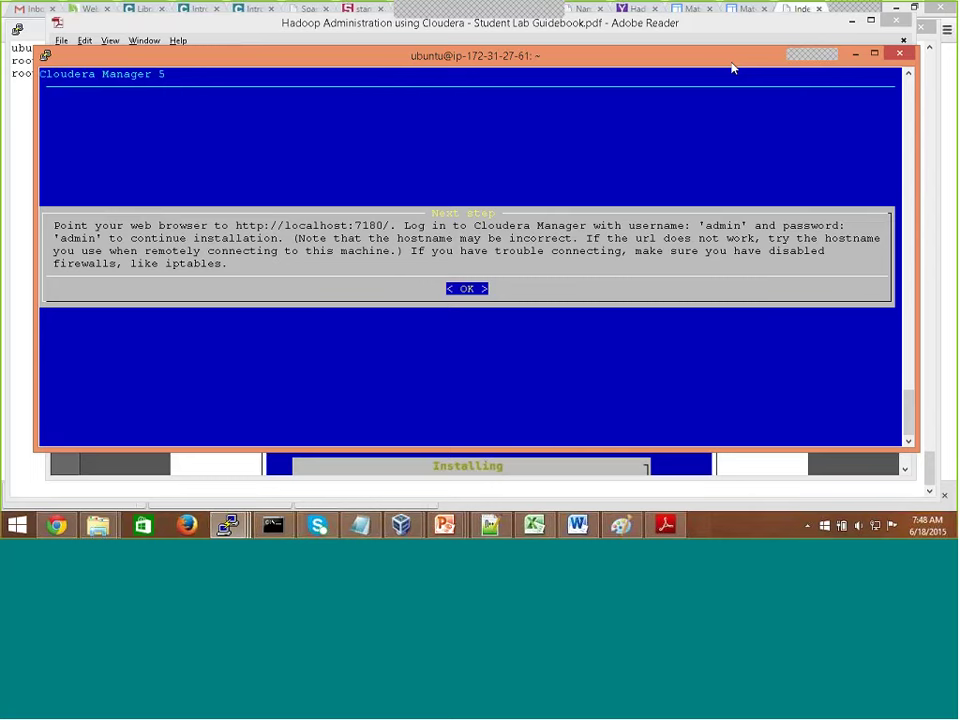
Acknowledge the Next step and Finish dialogs to exit the completed Cloudera Manager installer
key(Return)
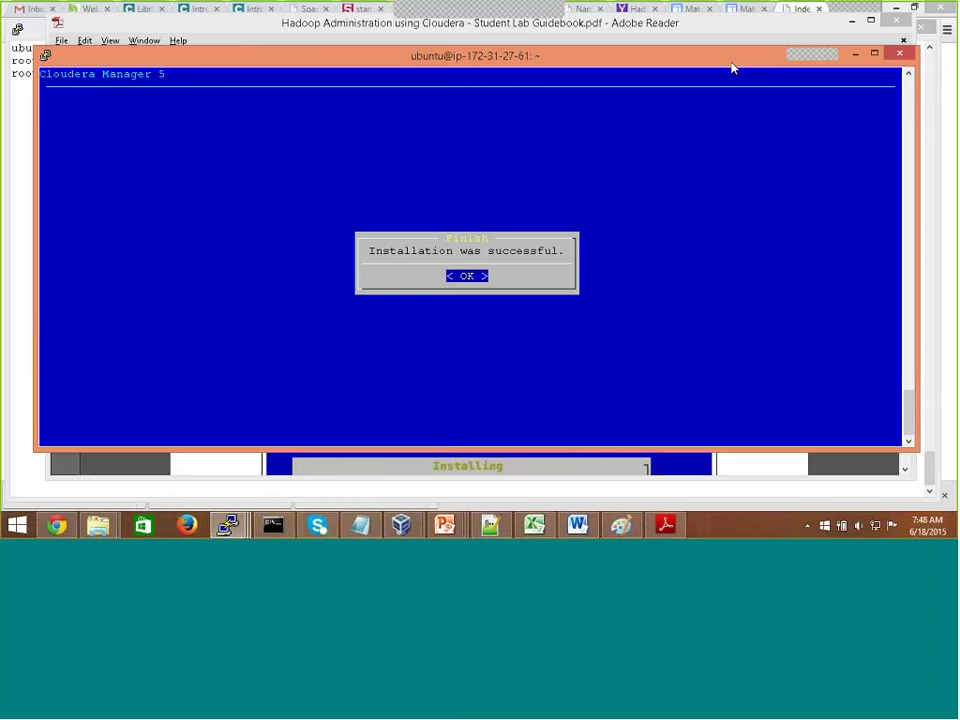
key(Return)
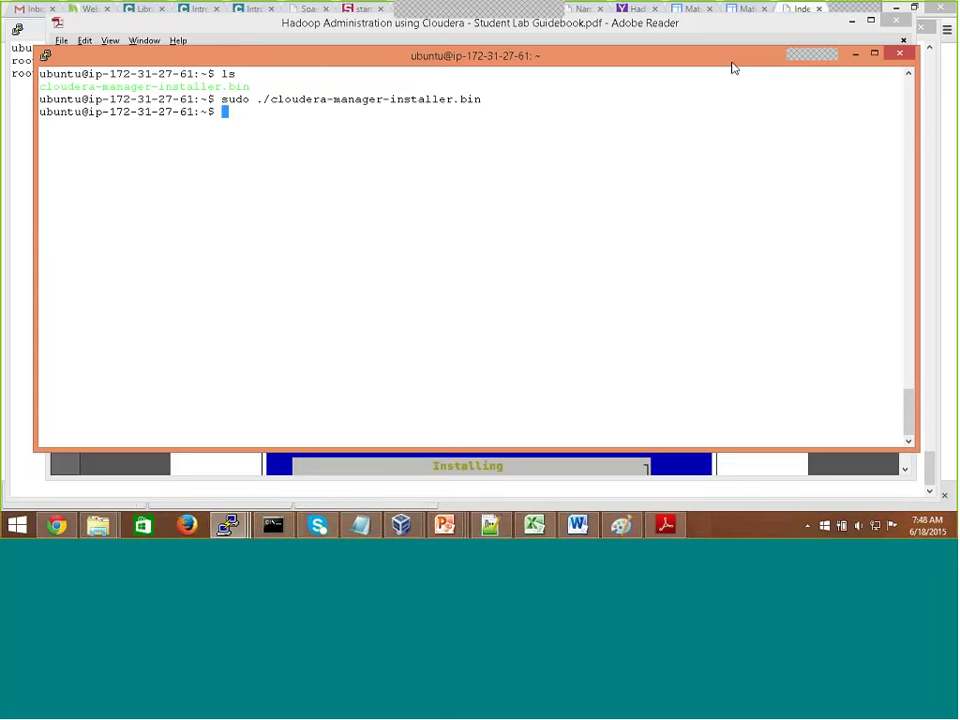
key(Return)
Switch the PuTTY session to a root shell with 'sudo su'
text(do )
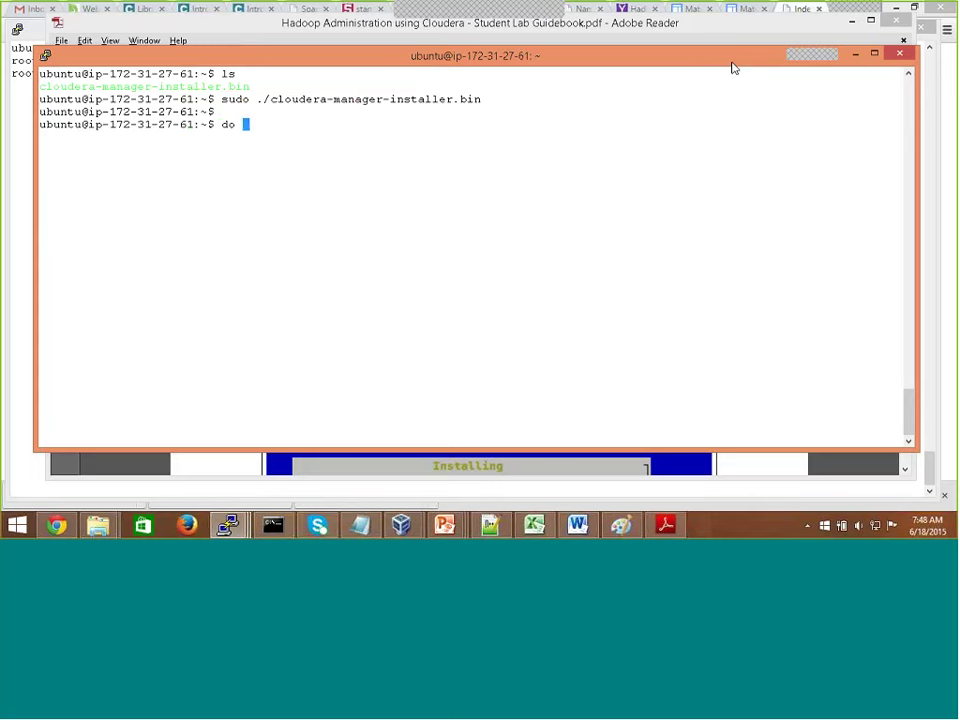
text(su)
key(Return)
text(sudo)
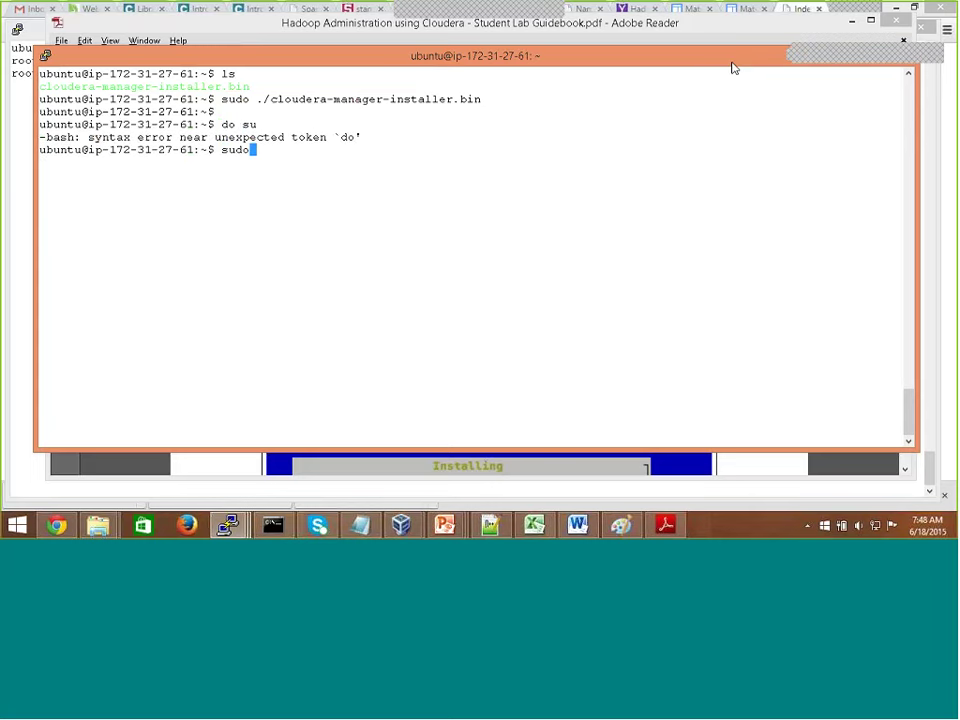
text( su)
key(Return)
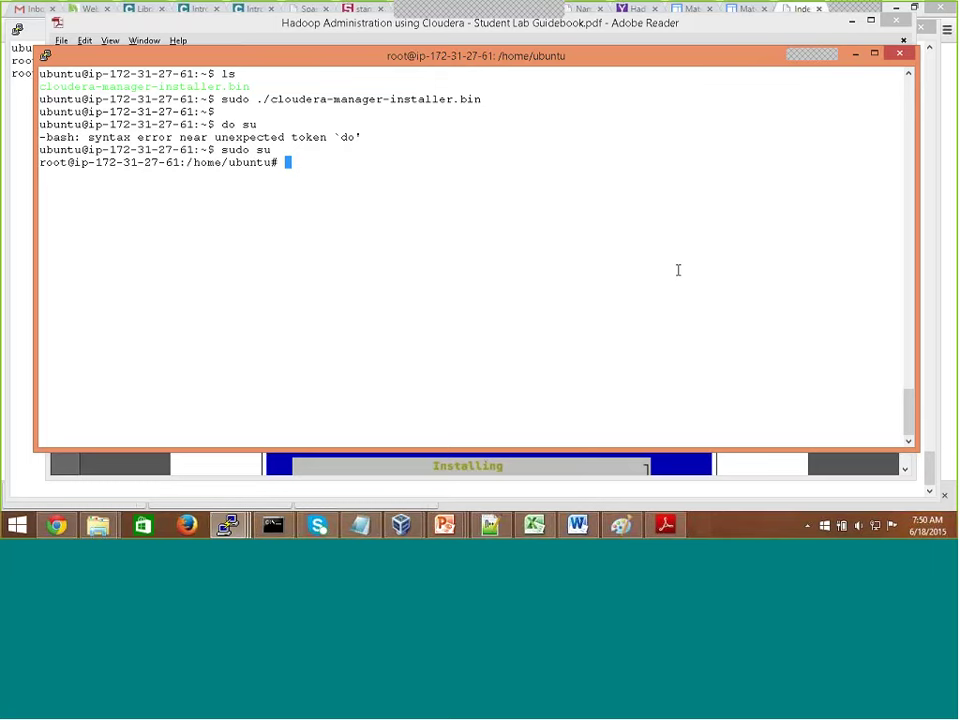
key(alt+Tab)
Read the guide's Steps 11 and 12 on browsing to port 7180, then return to PuTTY
scroll(760, 336, down, 3)
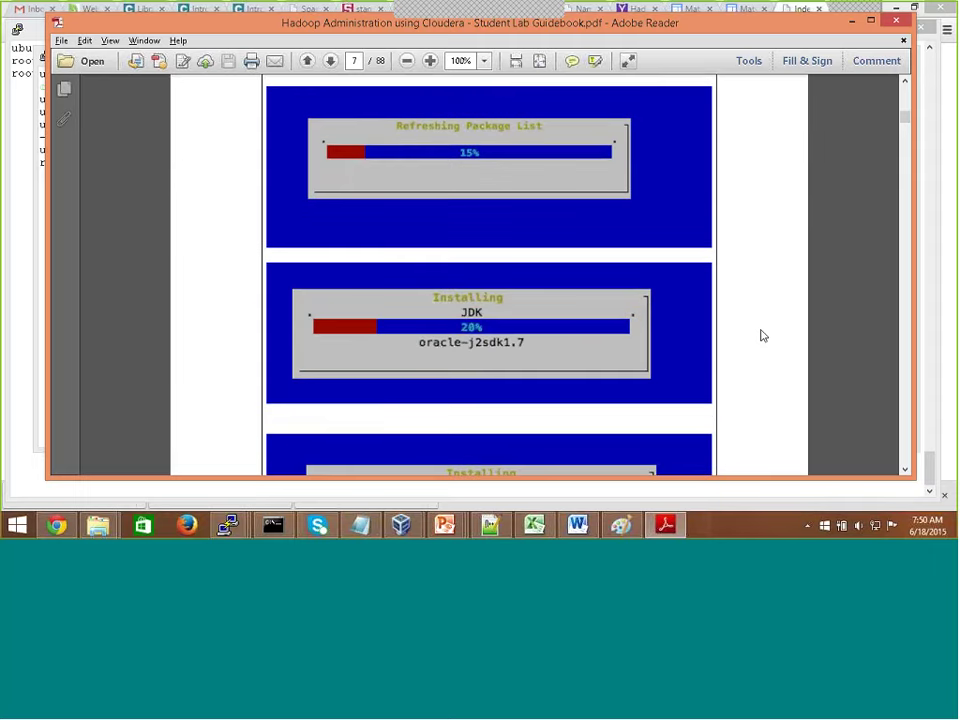
scroll(760, 336, down, 4)
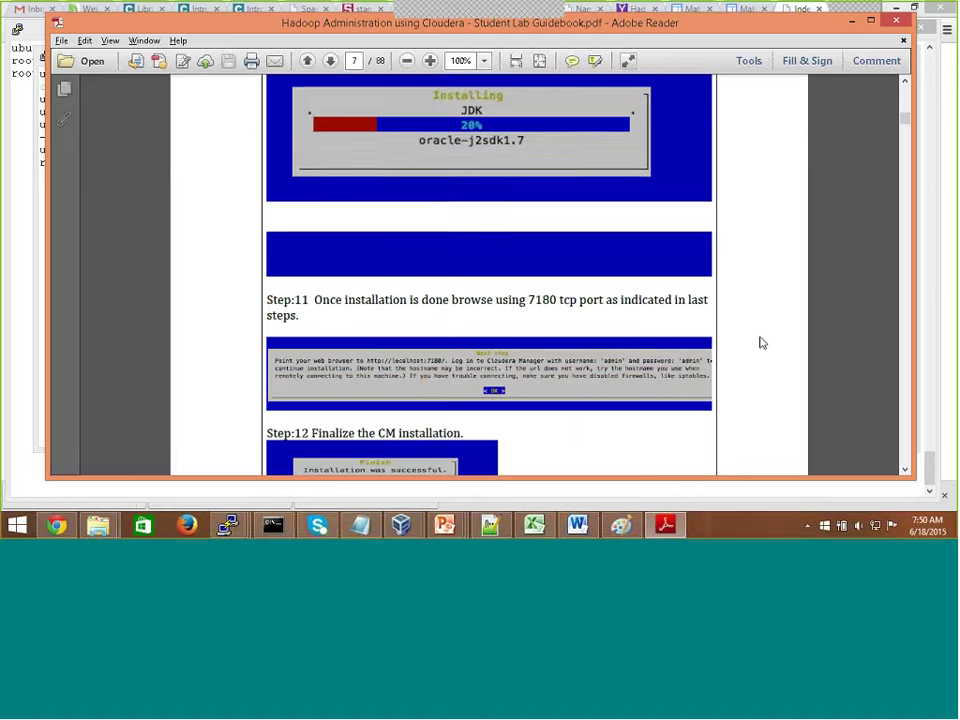
scroll(760, 343, down, 1)
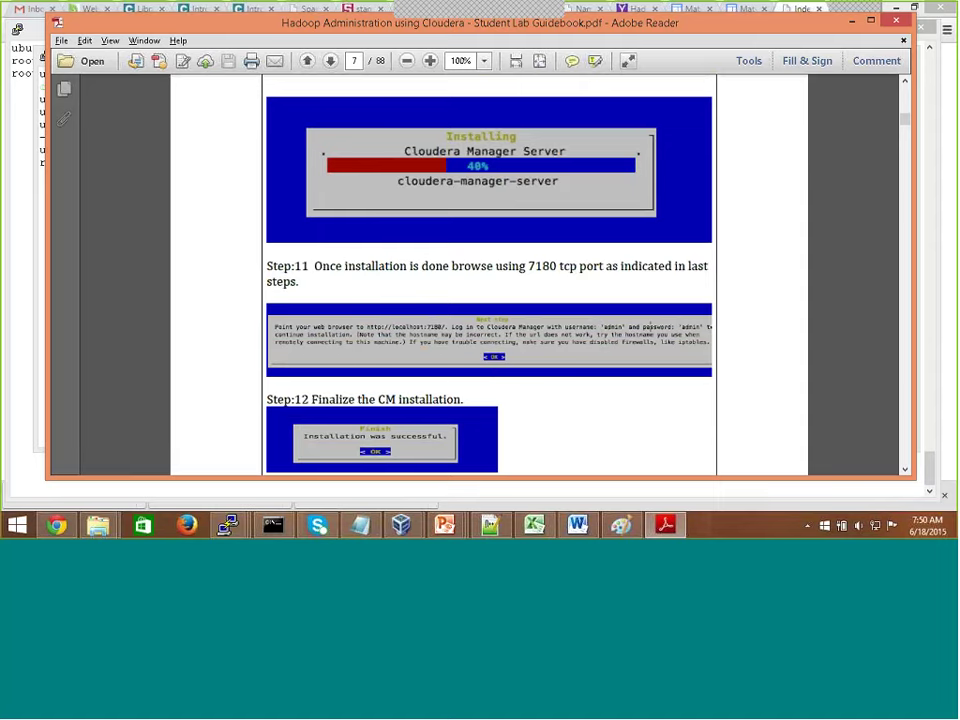
key(alt+Tab)
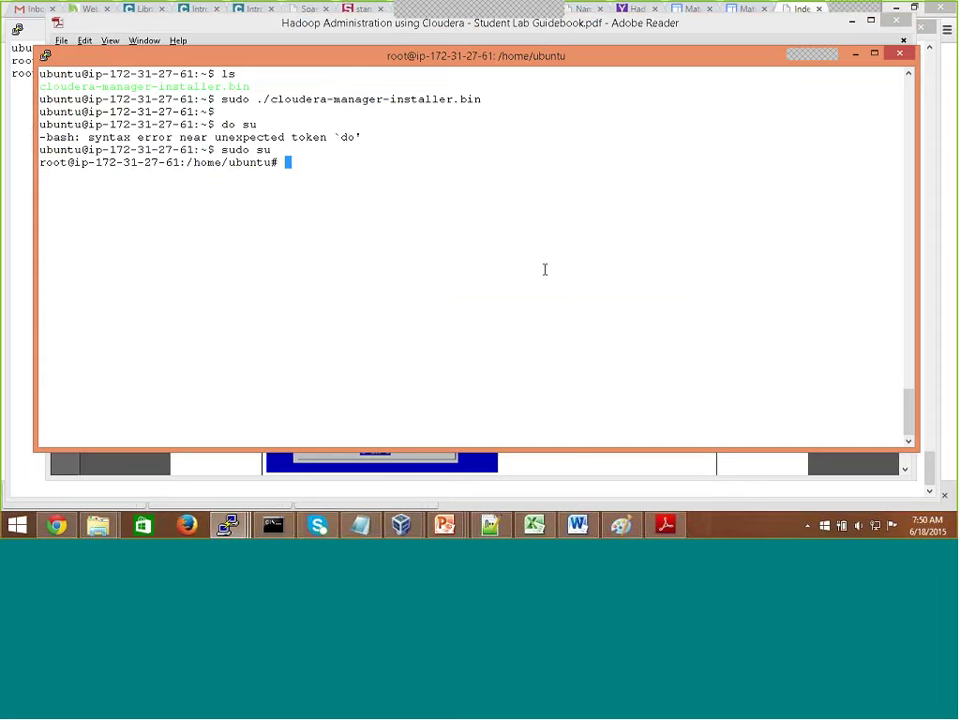
Run 'ps -ef | grep cloudera' to confirm cloudera-scm-server and its embedded PostgreSQL are running
text(ps -ef | grep cloud)
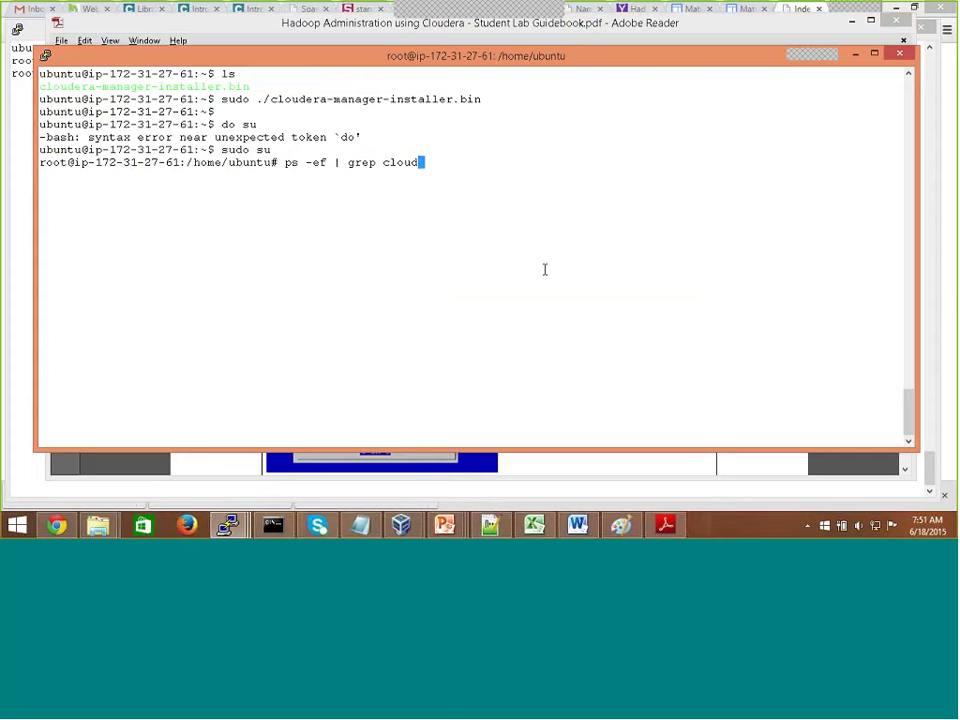
text(era)
key(Return)
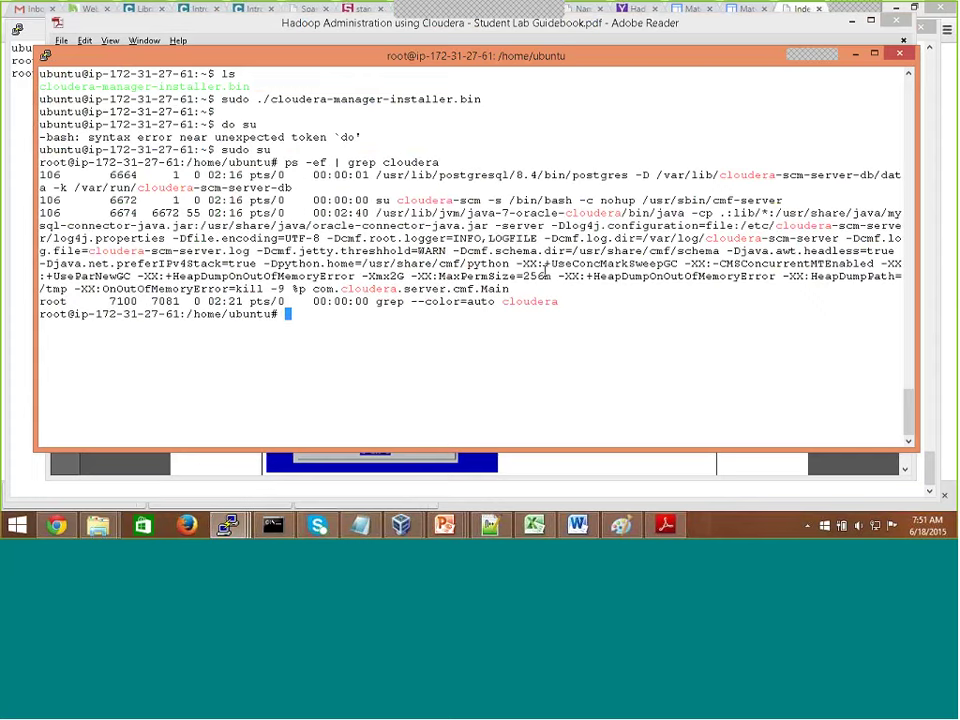
key(Return)
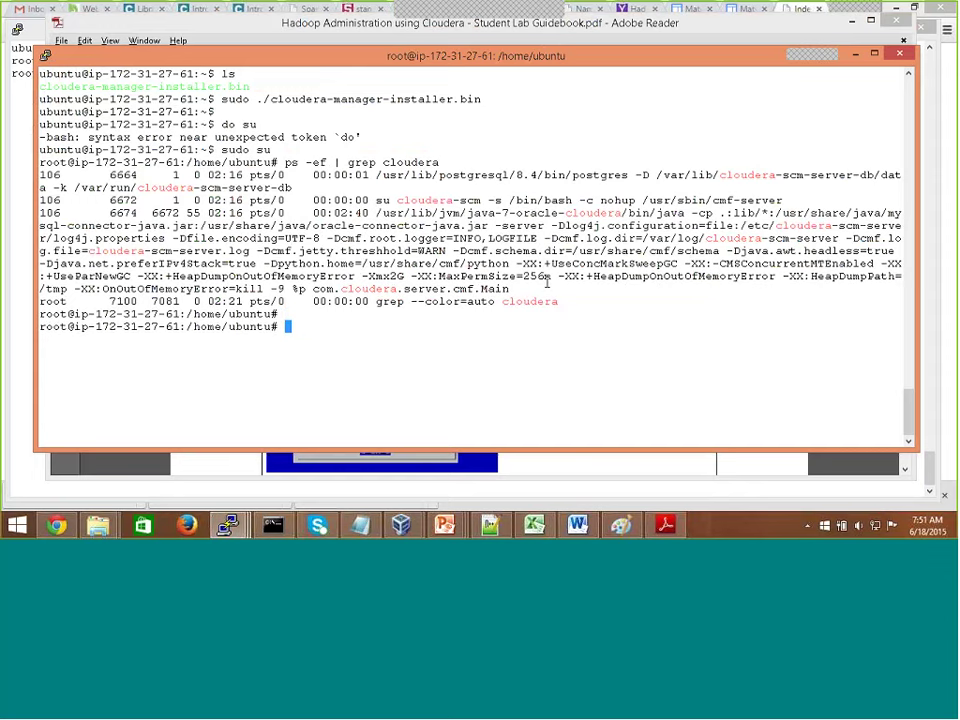
double_click(547, 278)
click(369, 395)
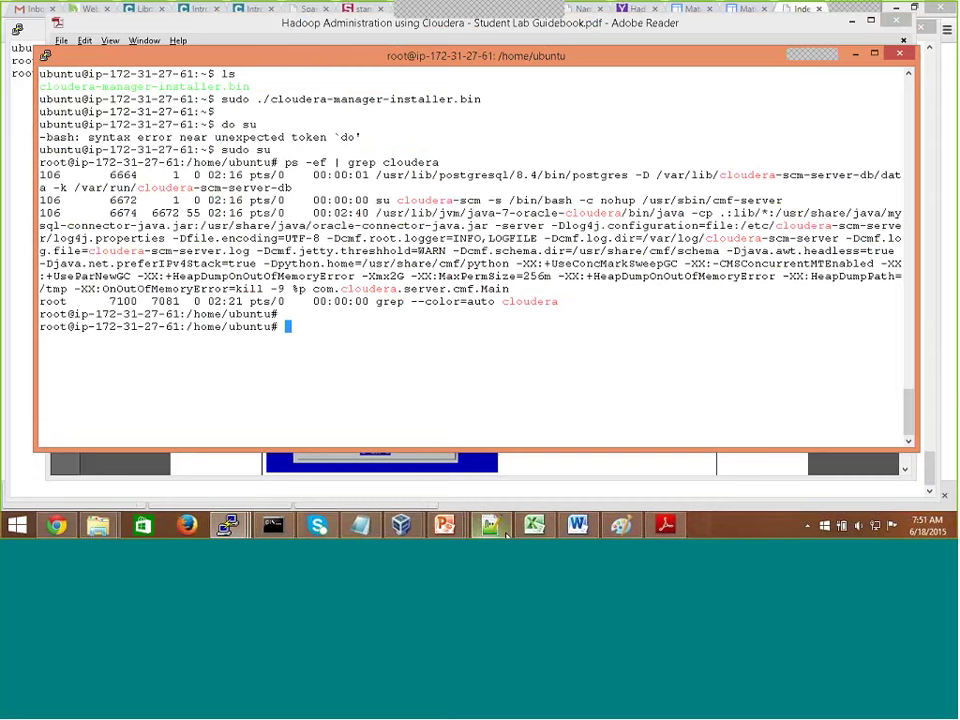
Copy the B2 host's public DNS name from the Notepad++ notes, then bring Chrome forward
click(505, 533)
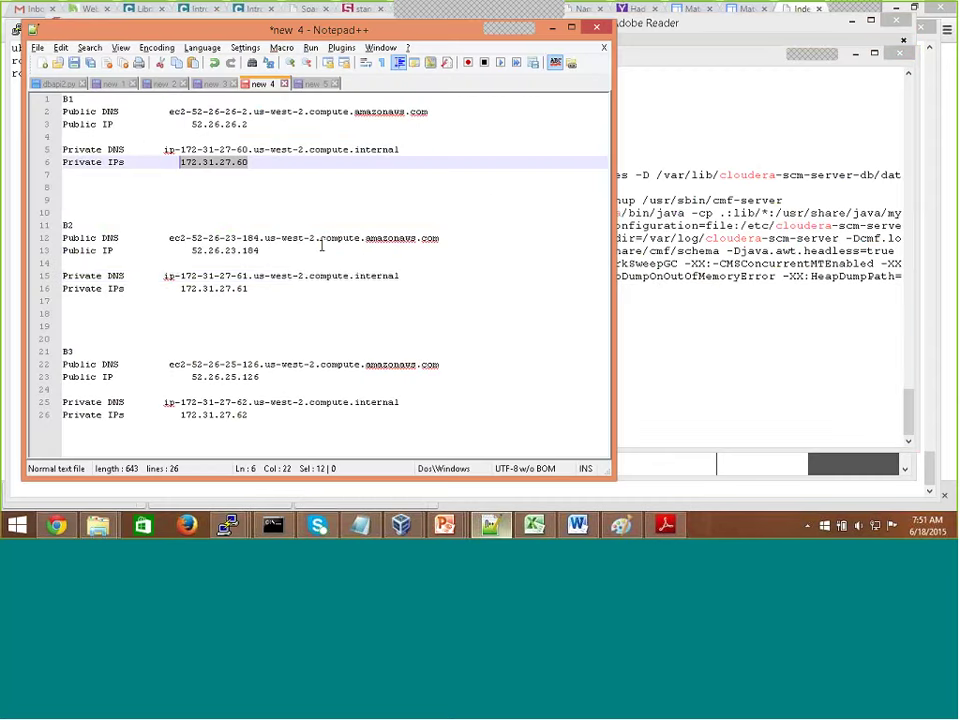
drag(399, 275, 317, 275)
click(440, 238)
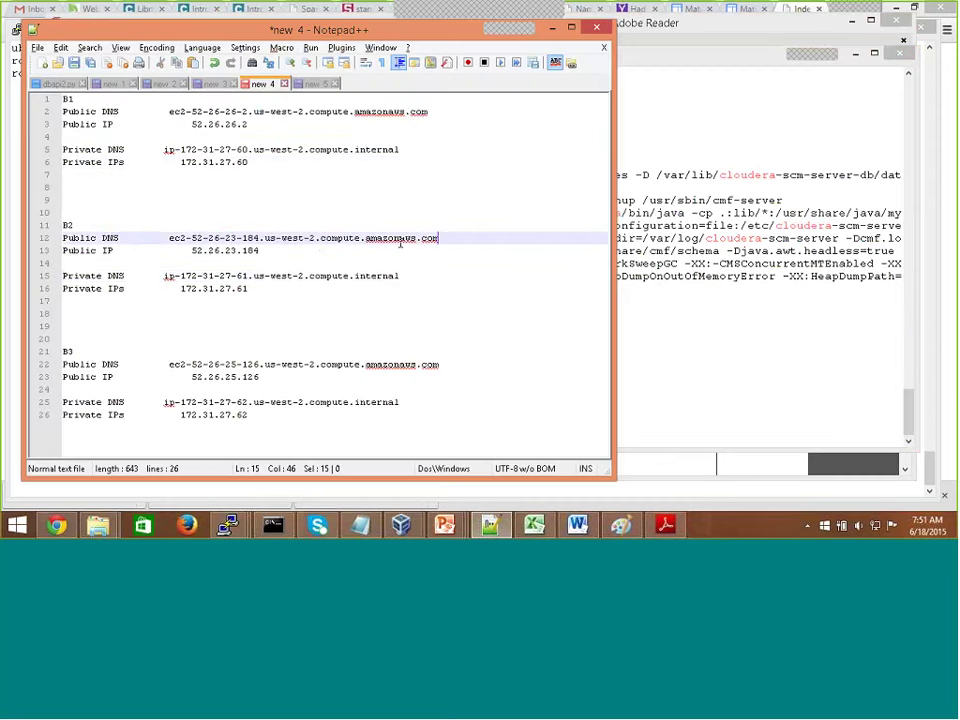
drag(400, 242, 168, 238)
key(ctrl+c)
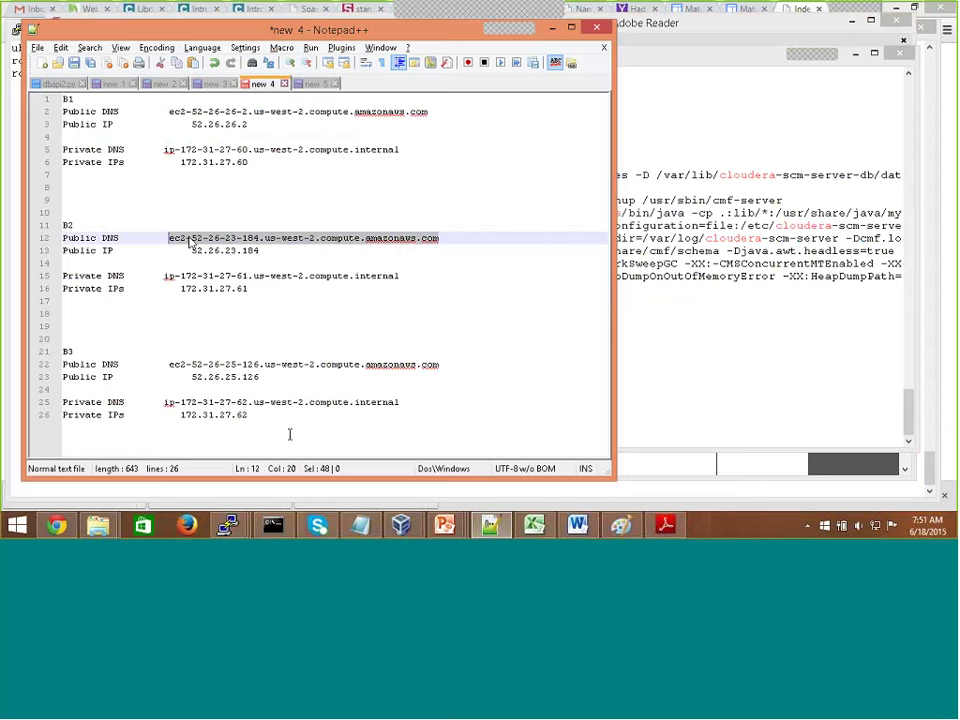
click(58, 528)
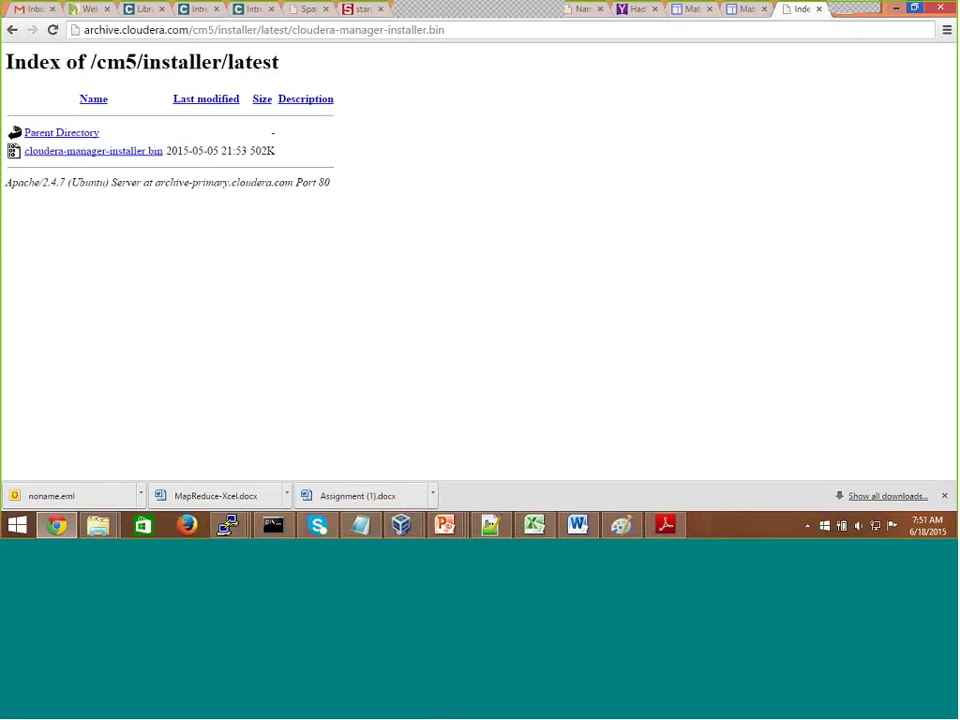
click(916, 8)
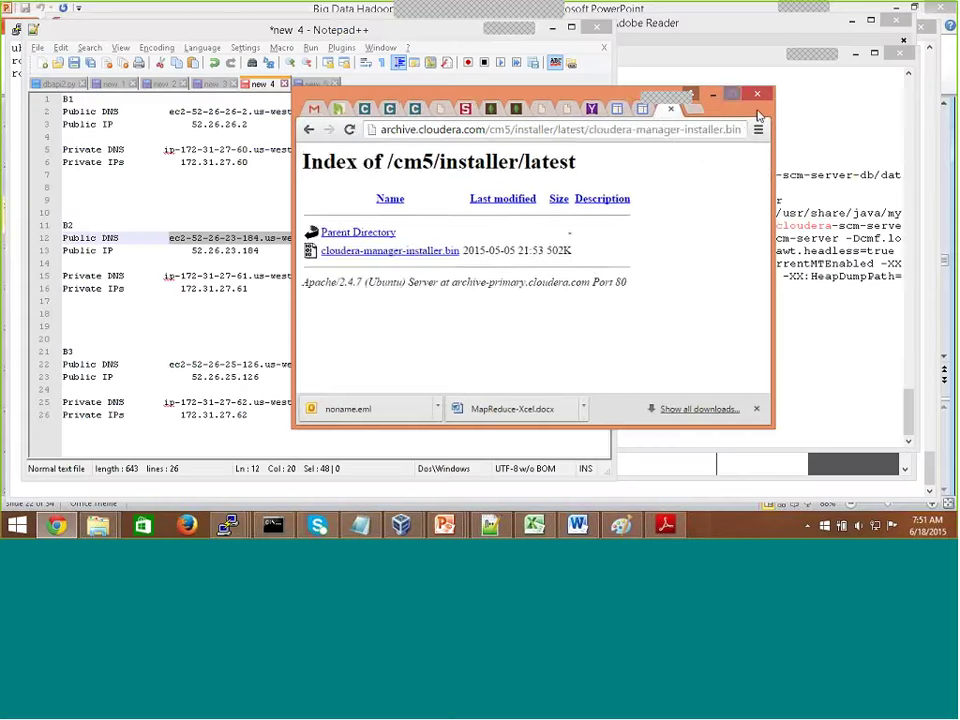
key(ctrl+t)
click(734, 96)
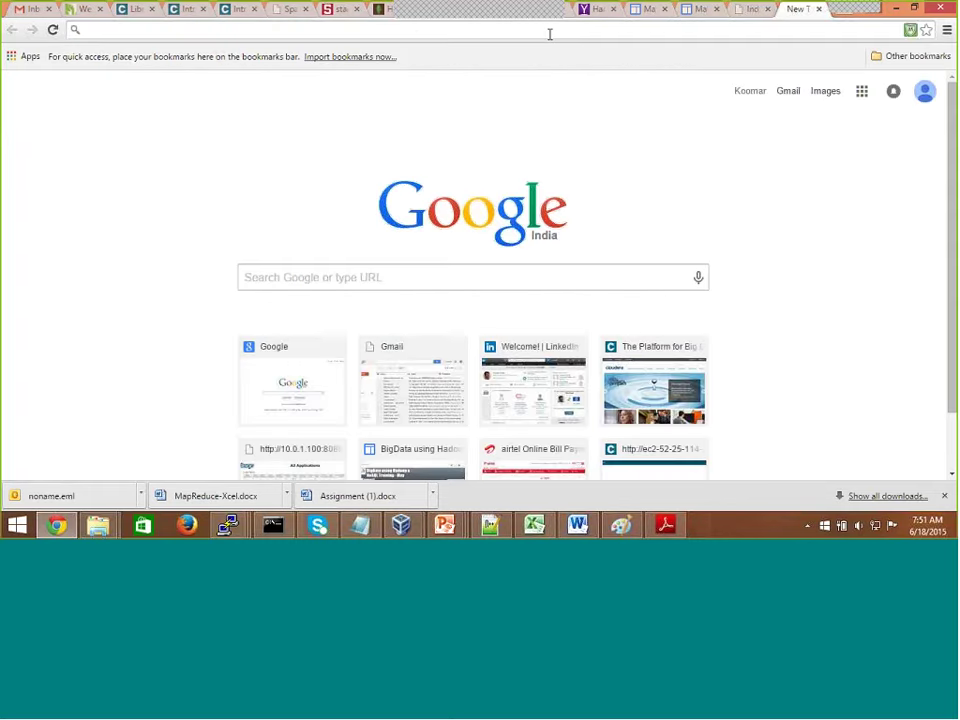
text(http://)
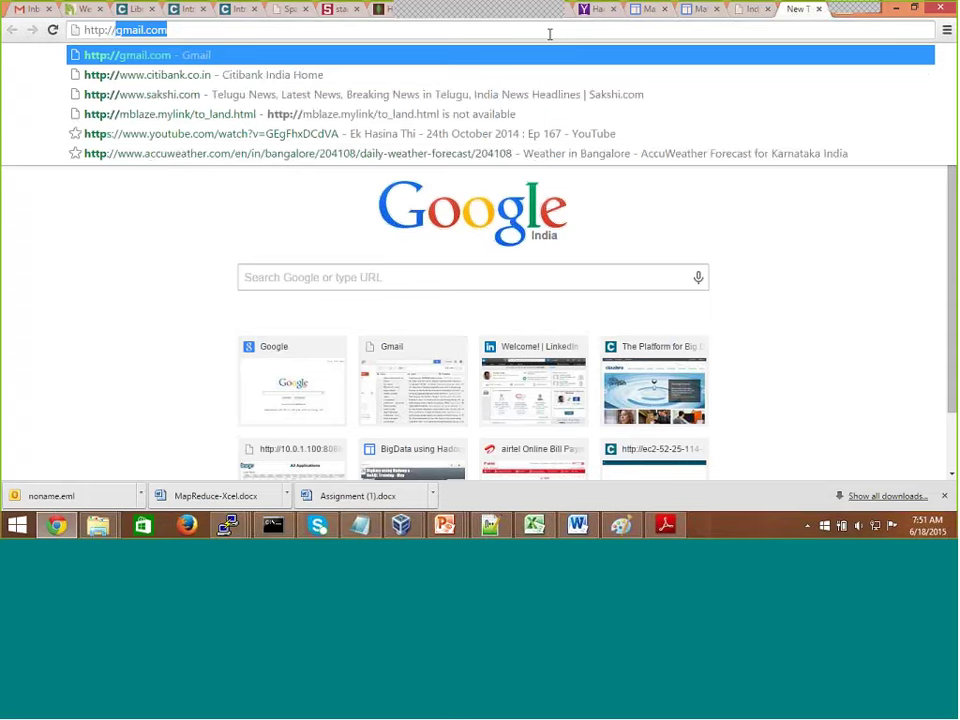
key(ctrl+v)
text(:7180)
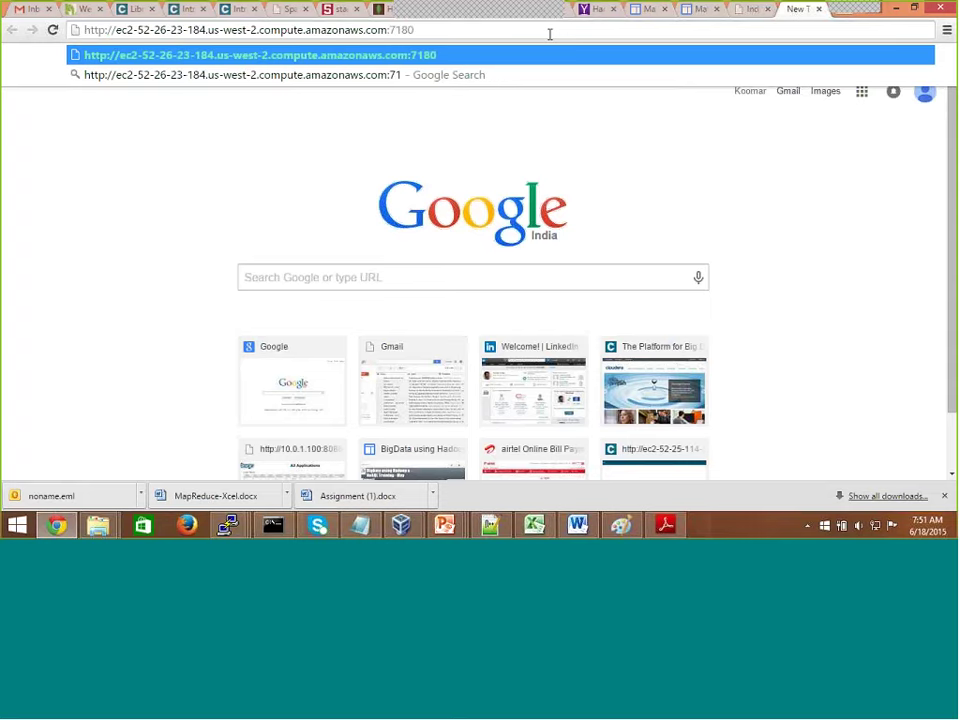
key(Return)
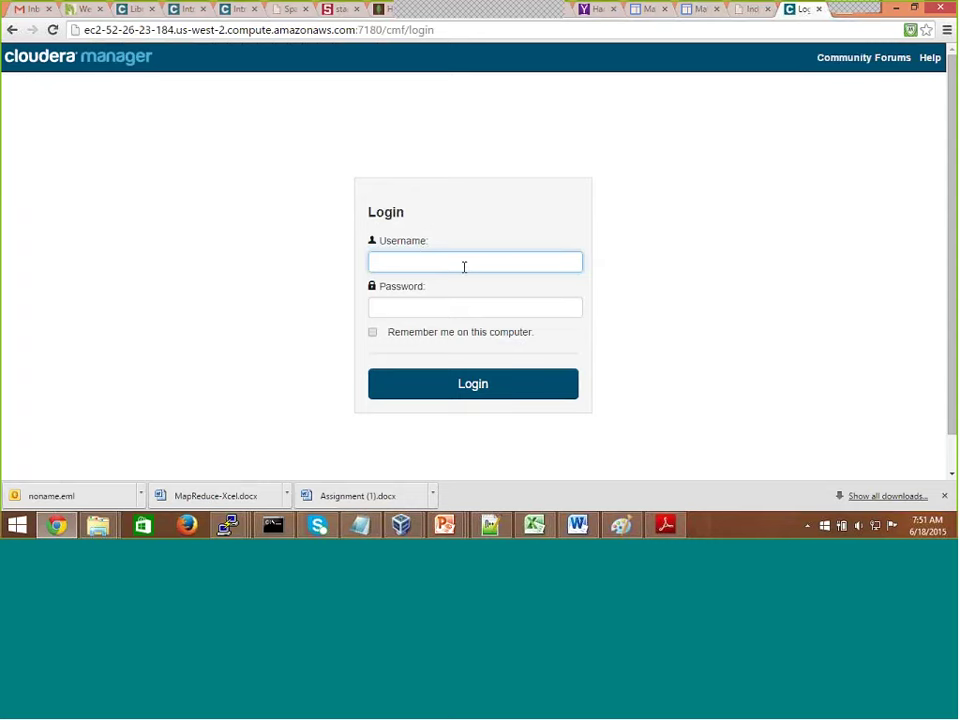
Sign in to Cloudera Manager as user admin with the account password
click(471, 307)
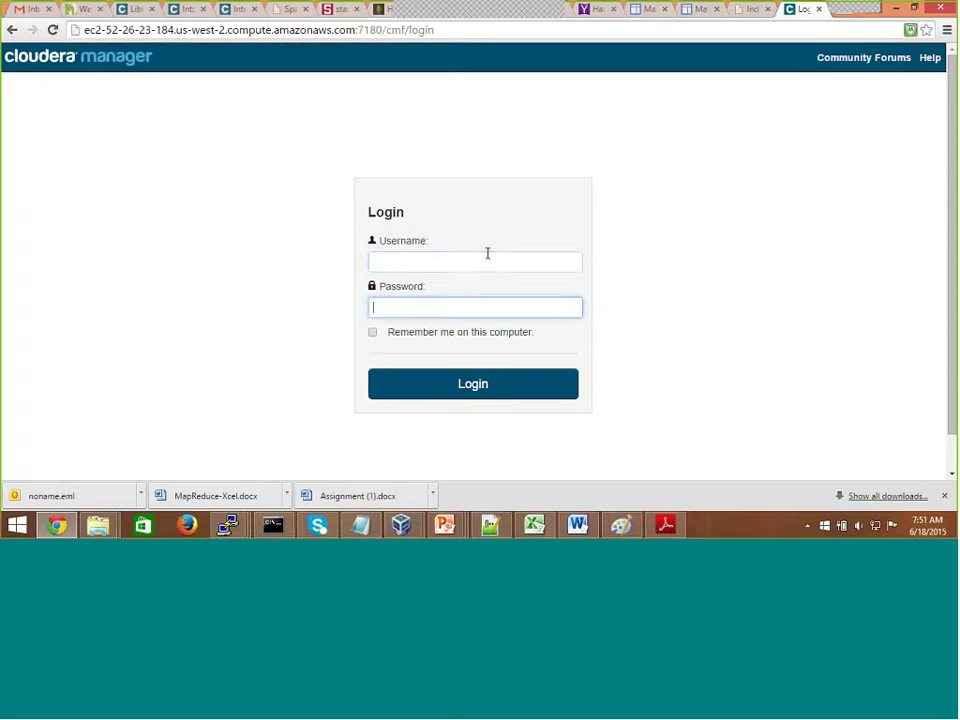
click(483, 263)
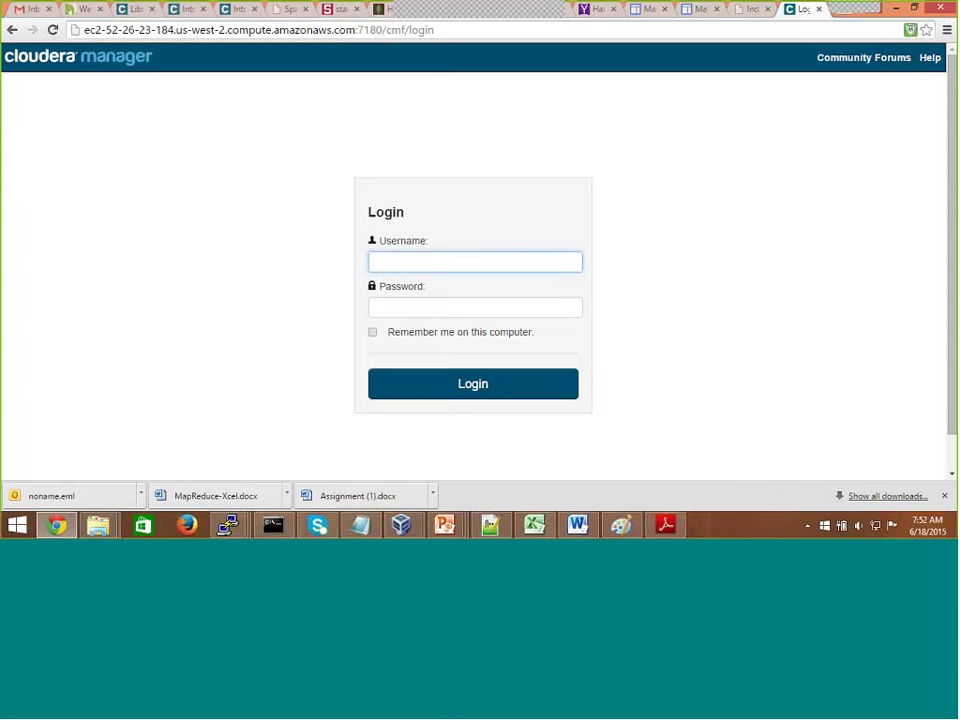
key(alt+Tab)
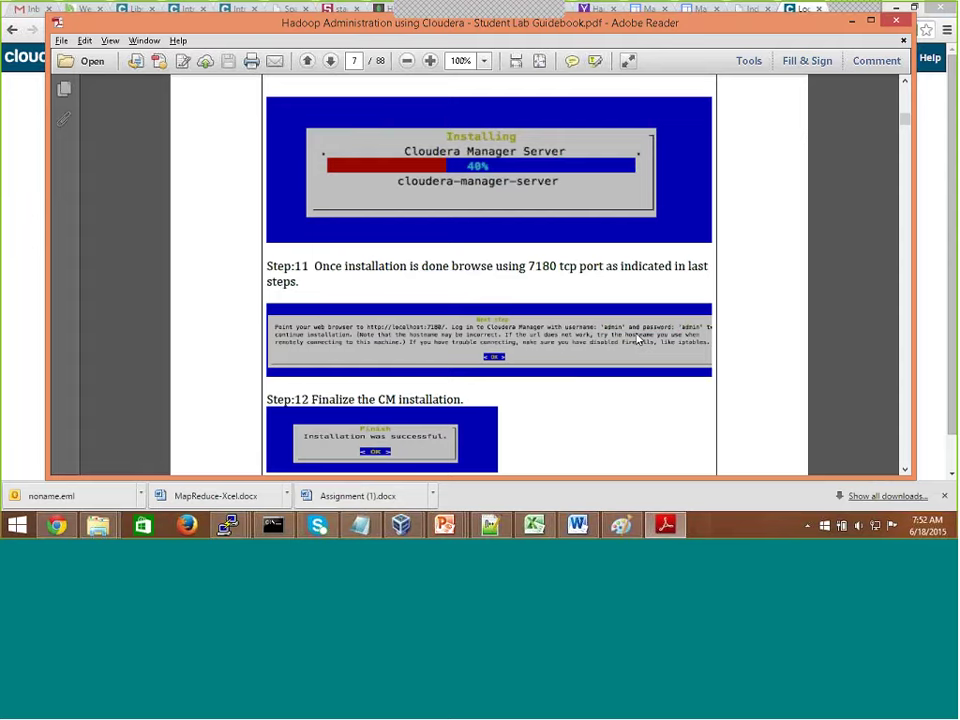
key(alt+Tab)
key(Tab)
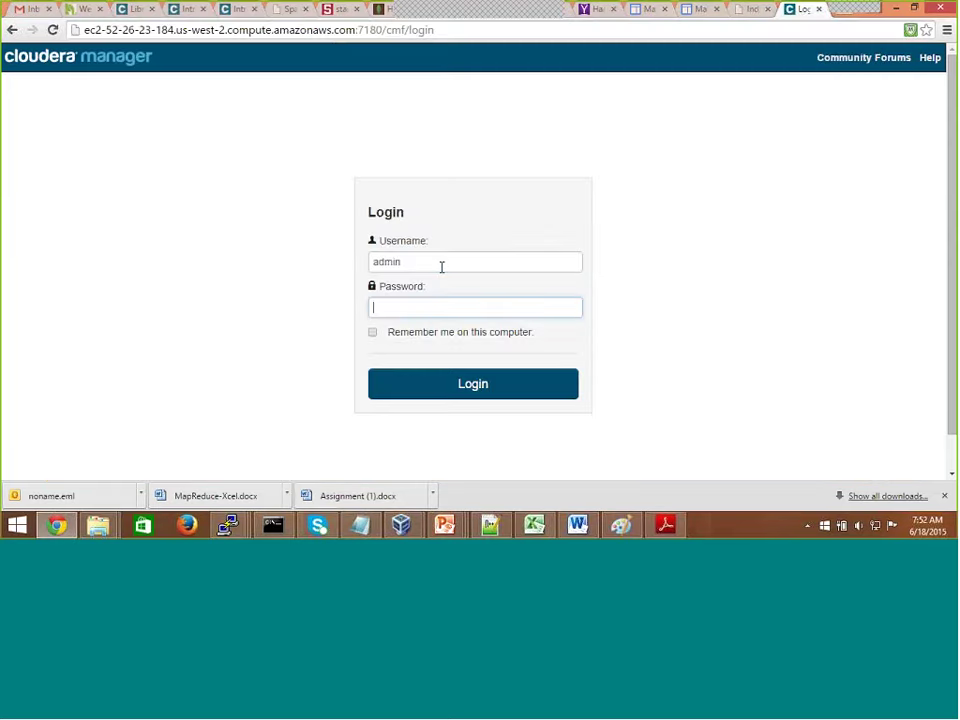
click(476, 388)
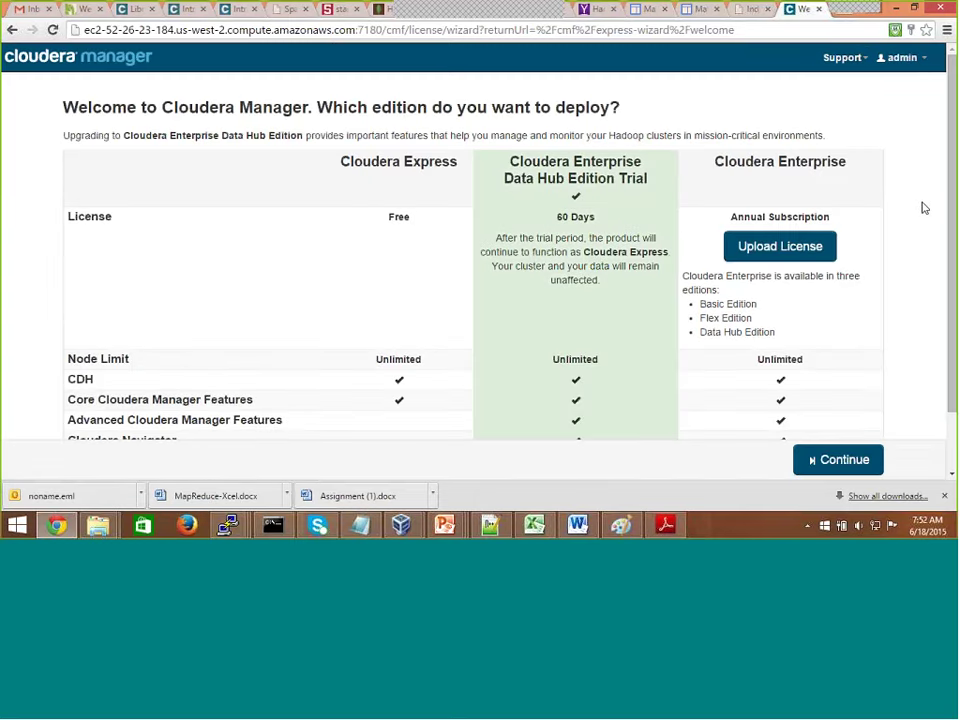
Compare the edition table's node limits and pick the free Cloudera Express edition
scroll(924, 208, down, 1)
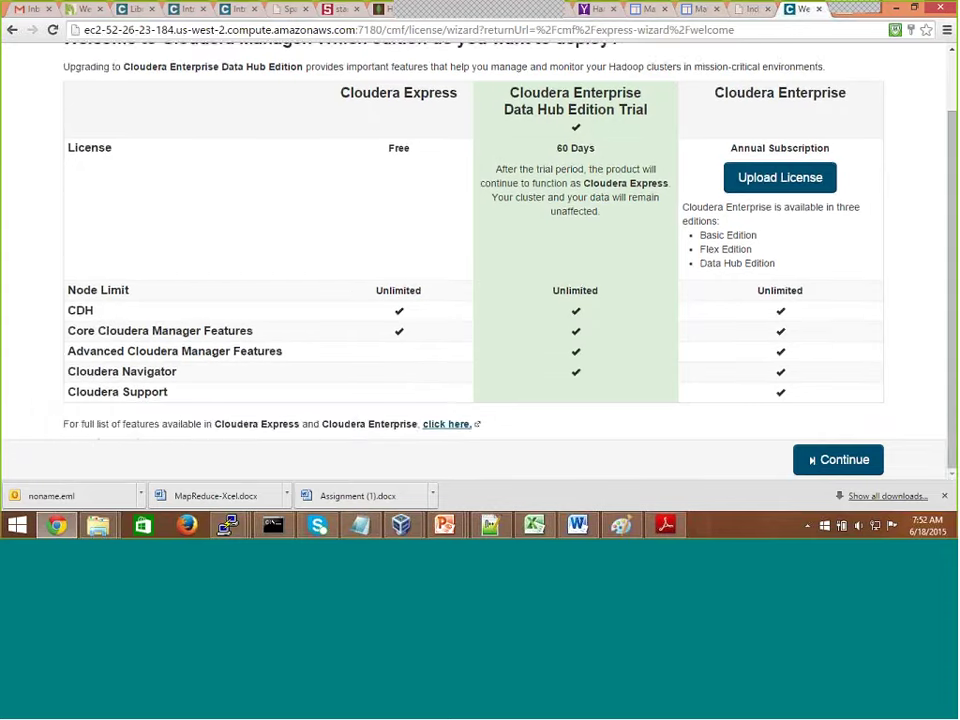
drag(952, 237, 952, 197)
scroll(952, 197, up, 1)
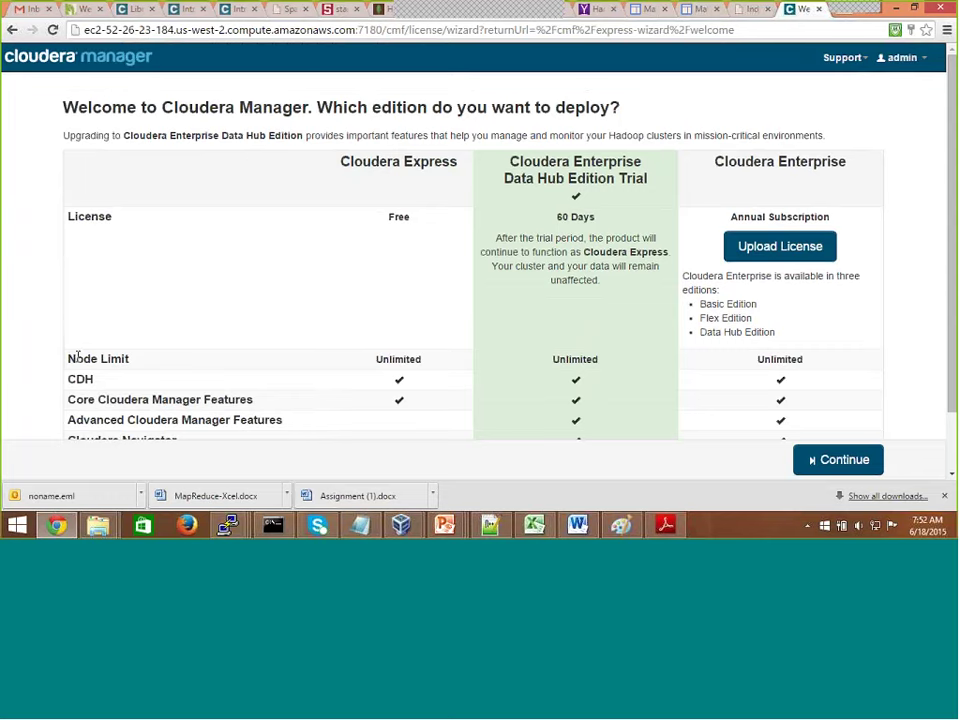
drag(70, 358, 26, 338)
click(415, 361)
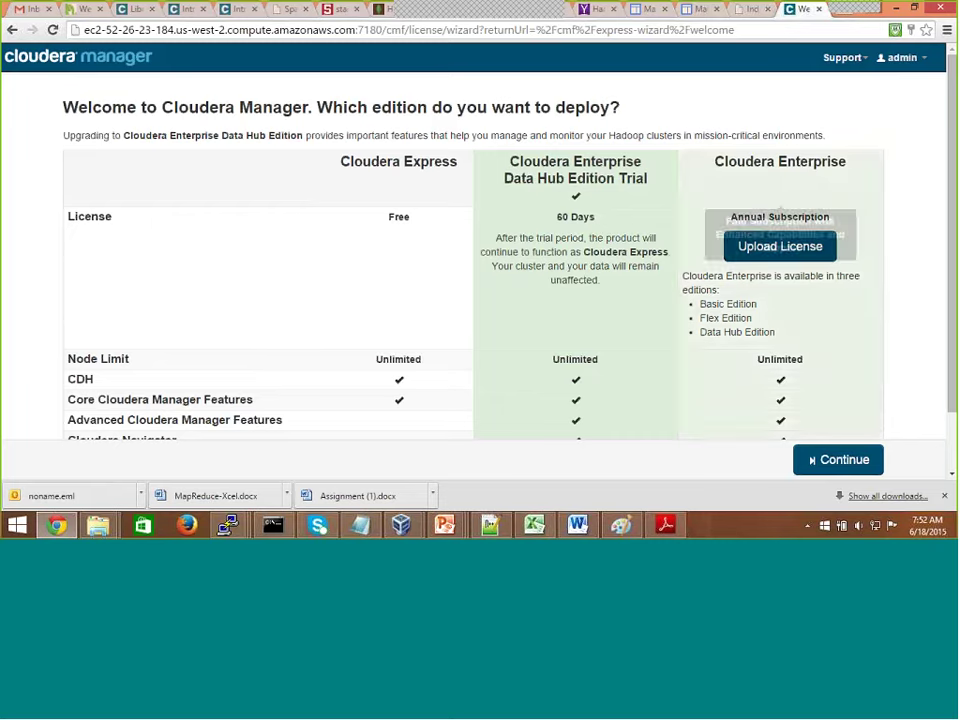
scroll(932, 206, down, 1)
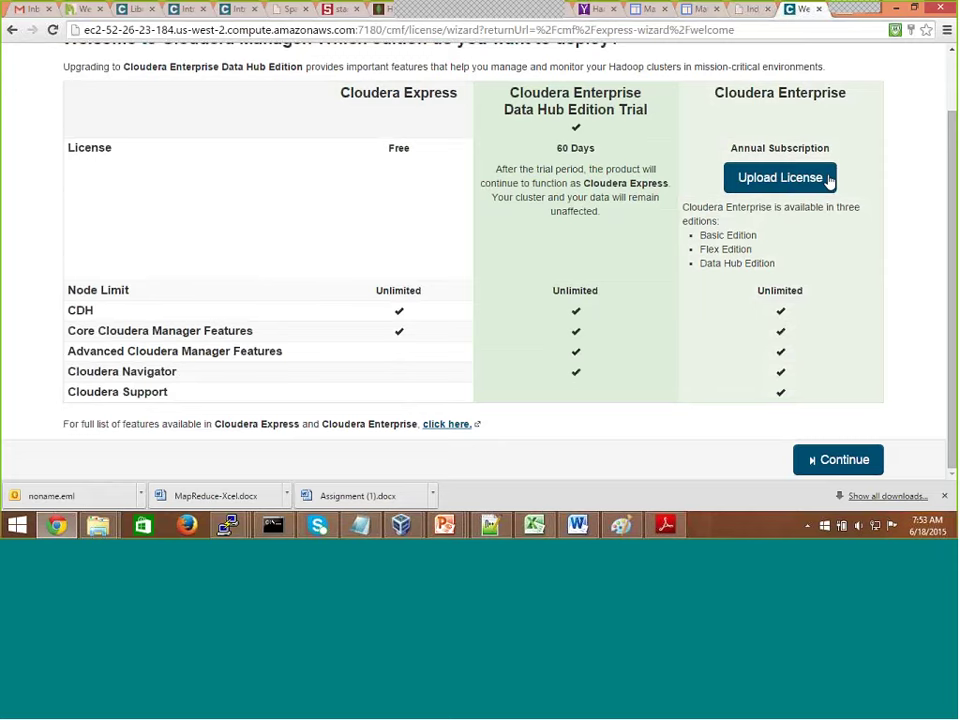
click(438, 170)
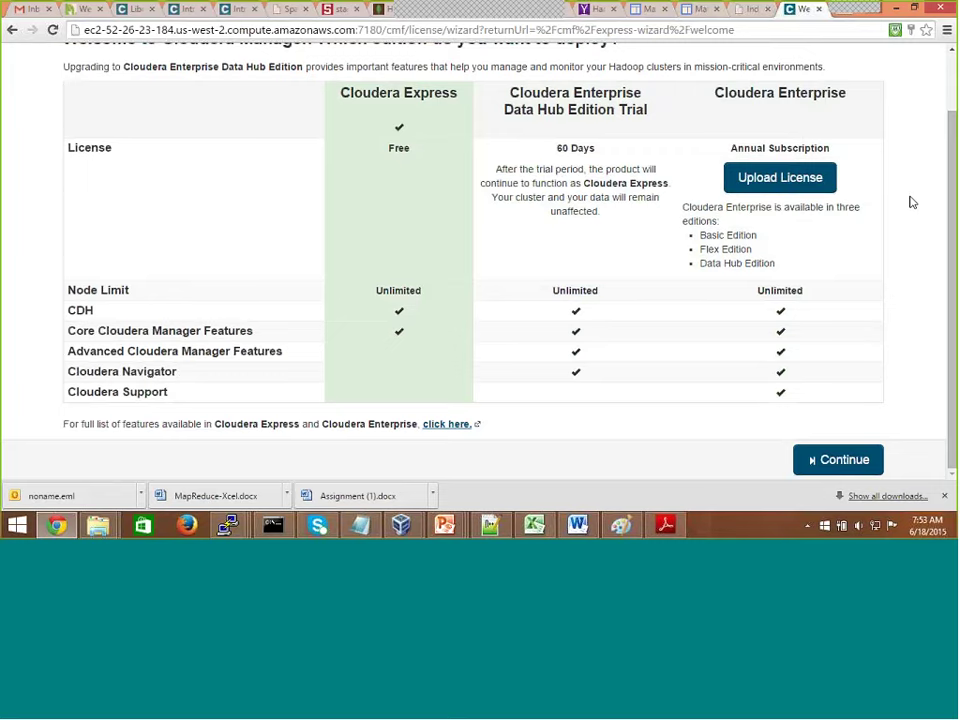
scroll(910, 202, up, 1)
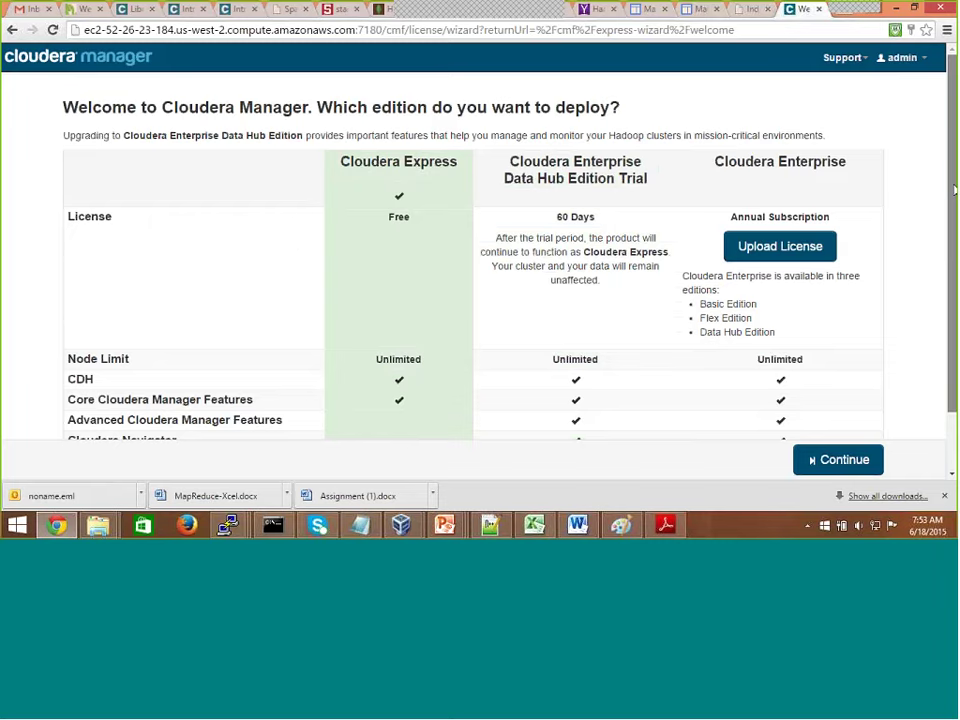
scroll(388, 150, down, 1)
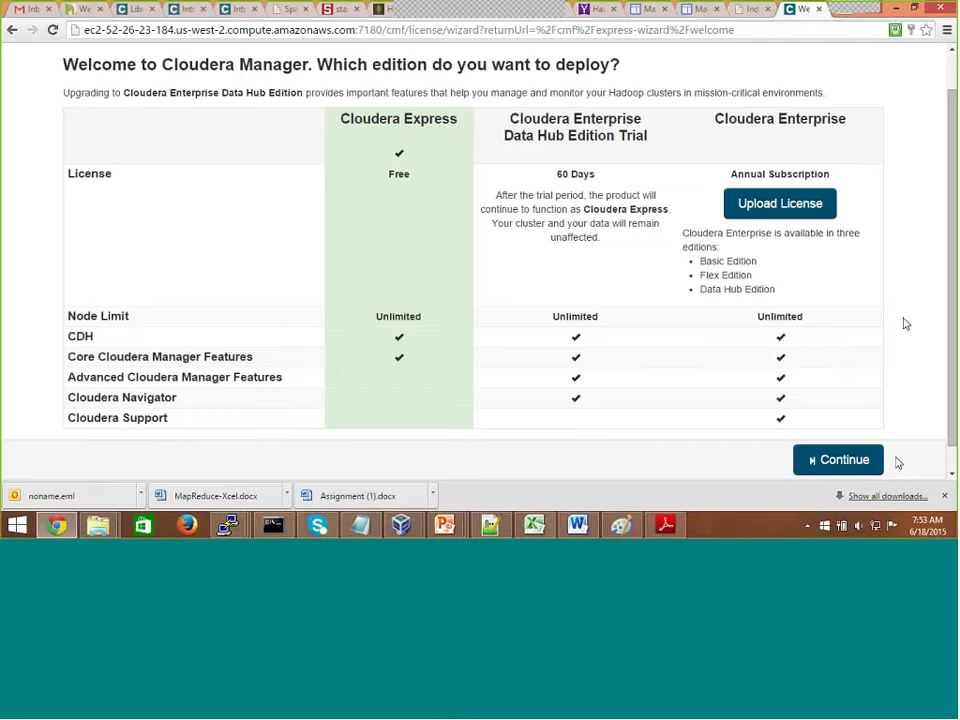
scroll(897, 462, down, 1)
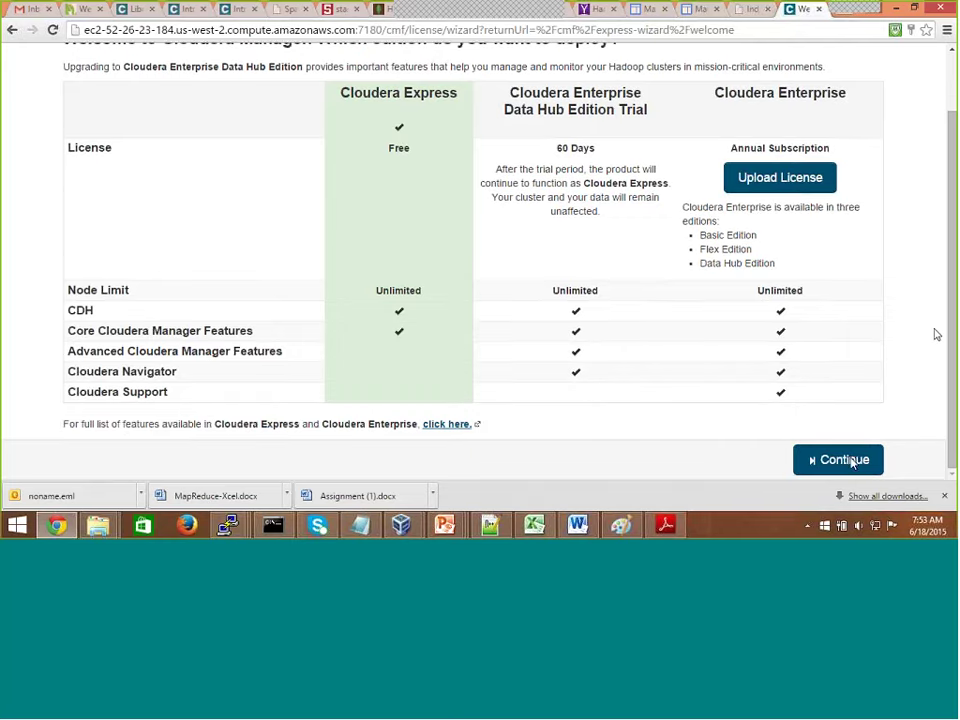
Continue to the thank-you page and highlight the package list and the Apache Hadoop line
click(850, 461)
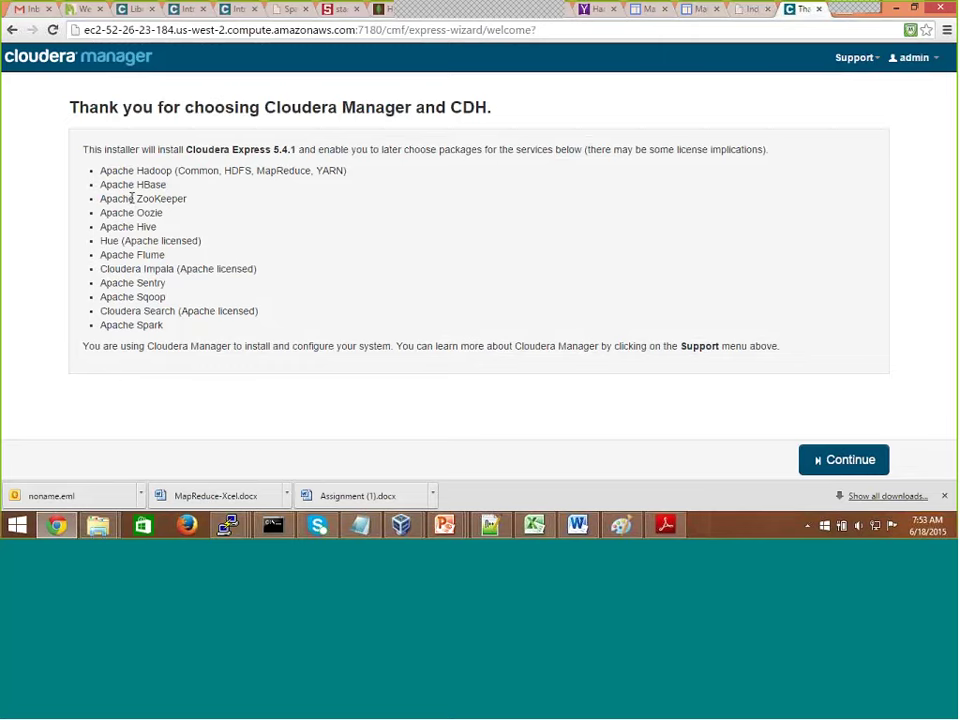
drag(104, 170, 231, 337)
click(103, 170)
drag(100, 170, 357, 167)
click(192, 167)
mouse_move(192, 168)
mouse_down()
mouse_move(268, 170)
mouse_move(187, 171)
mouse_up()
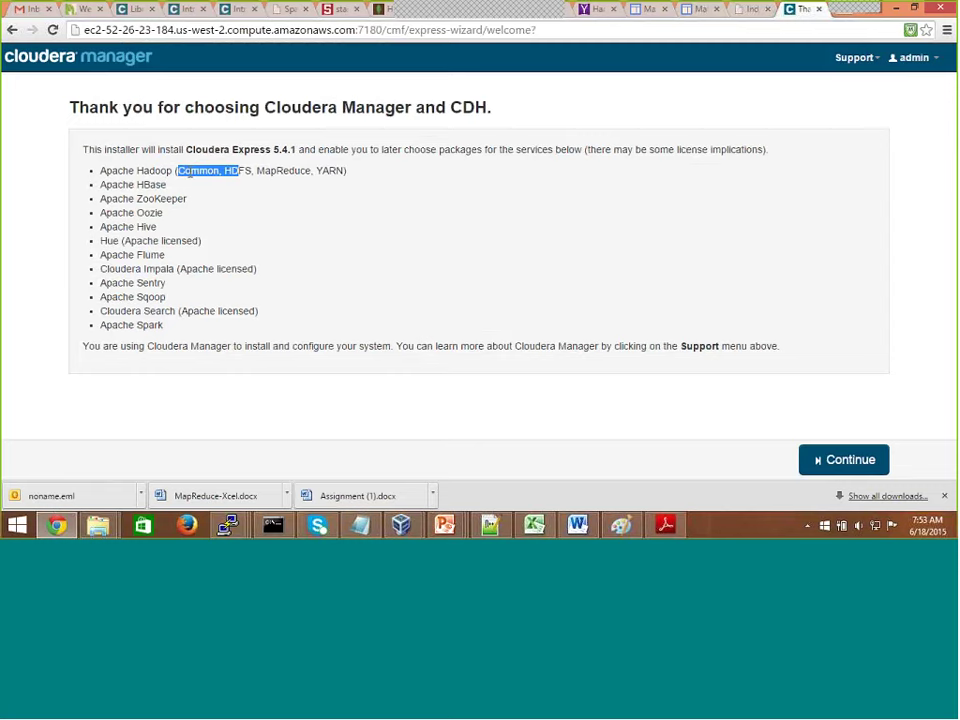
click(221, 170)
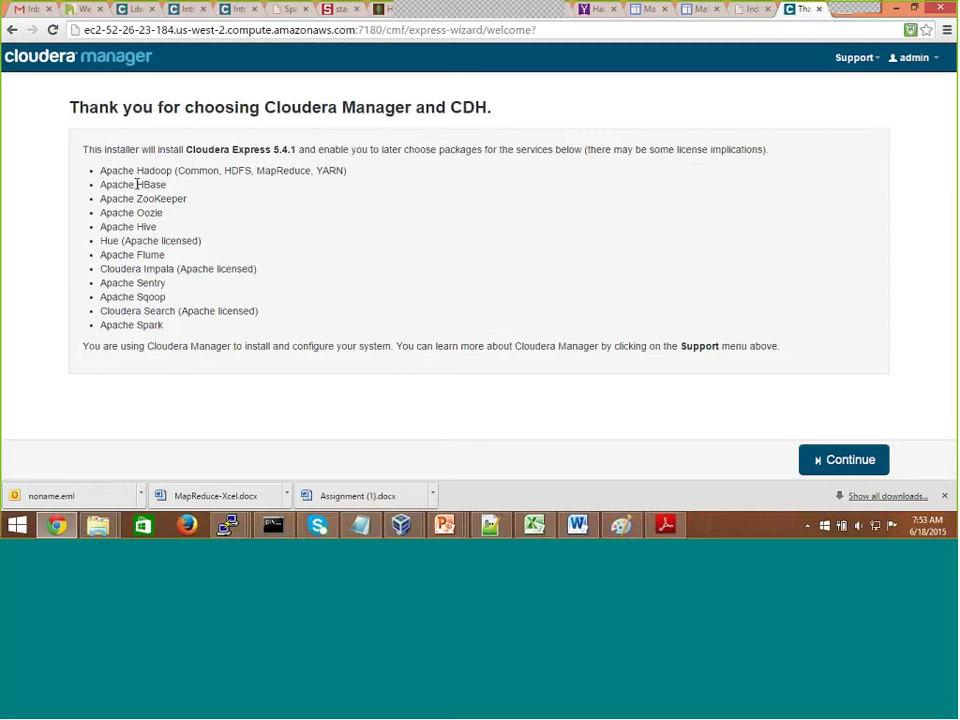
Highlight Apache HBase, ZooKeeper and Cloudera Impala in the package list
drag(137, 184, 194, 185)
drag(122, 198, 203, 238)
click(111, 241)
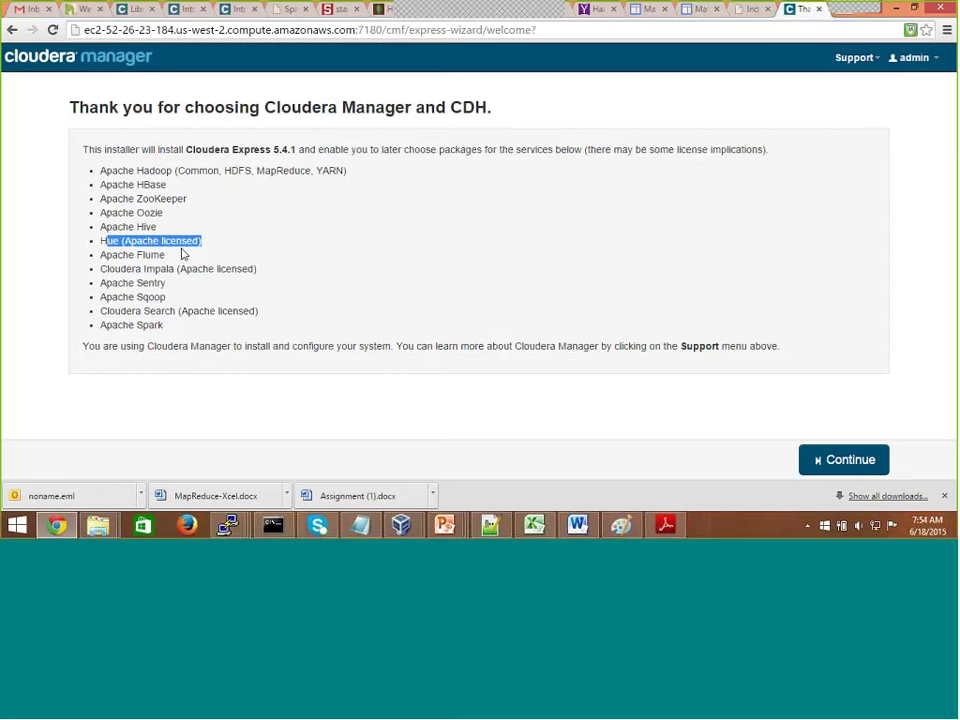
click(173, 245)
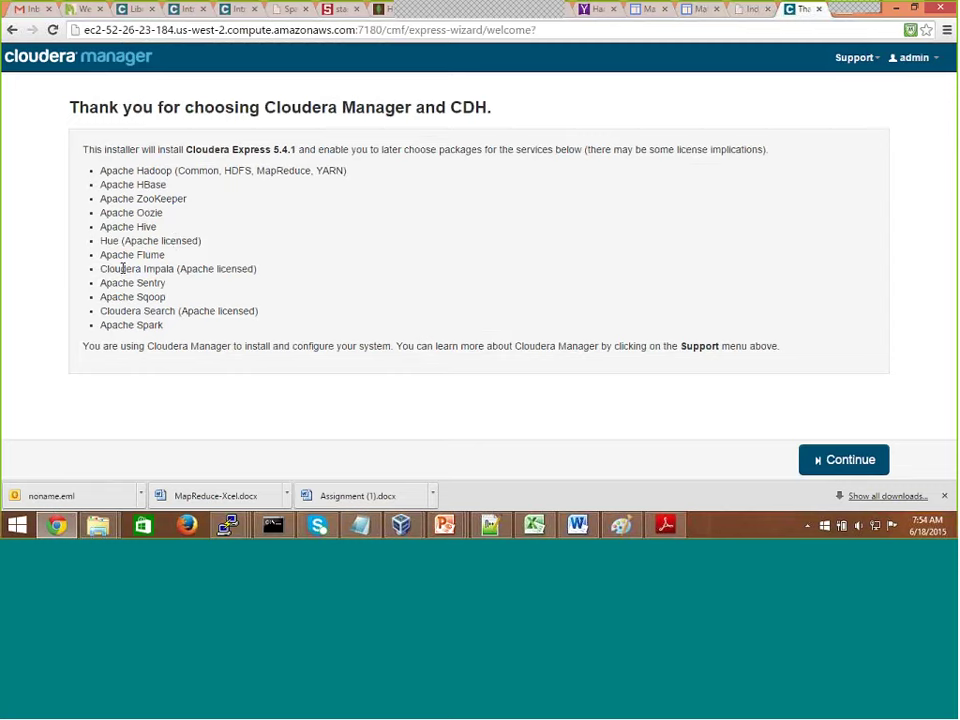
drag(123, 268, 249, 270)
drag(103, 268, 174, 270)
click(226, 246)
drag(115, 311, 158, 312)
click(158, 312)
drag(155, 325, 111, 326)
drag(171, 330, 81, 146)
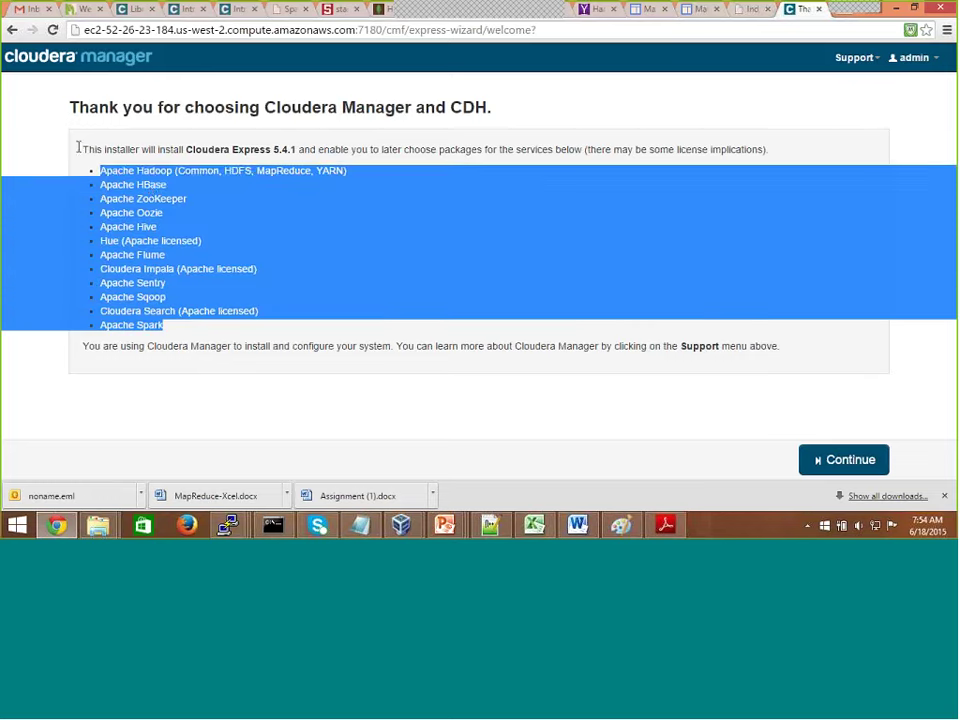
click(176, 199)
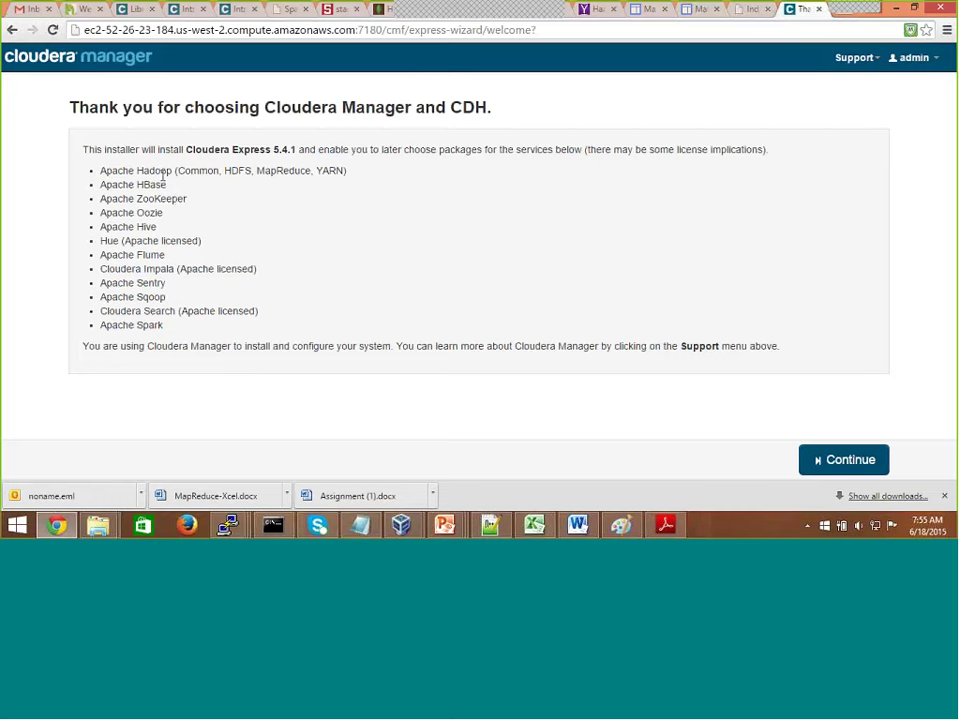
Advance to the Specify hosts page after checking Step 16 in the guidebook, ready to enter hosts
click(860, 461)
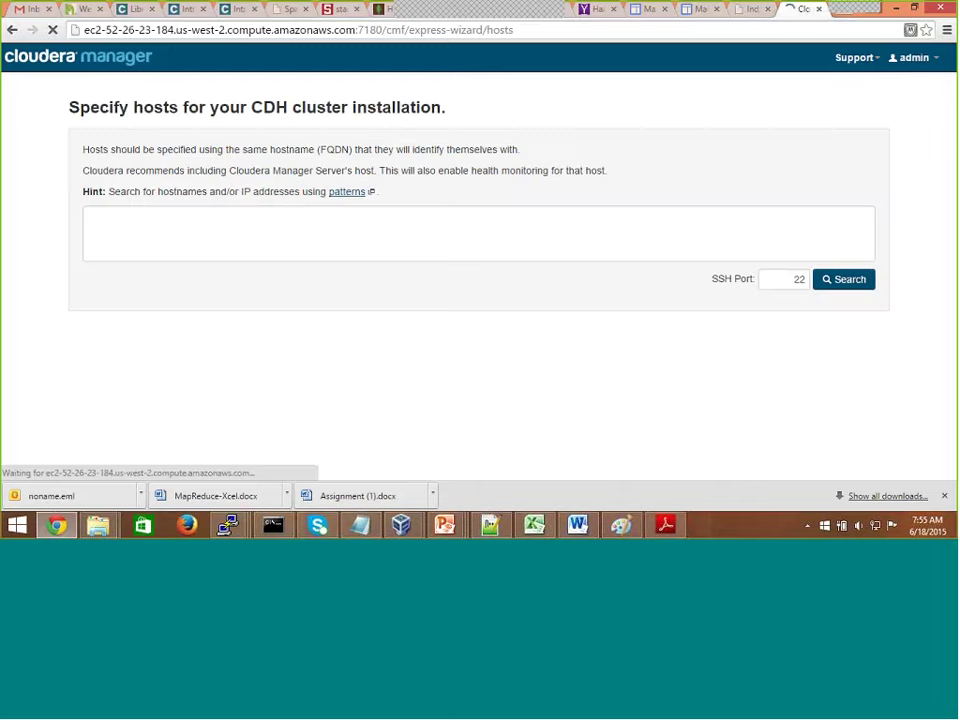
click(665, 524)
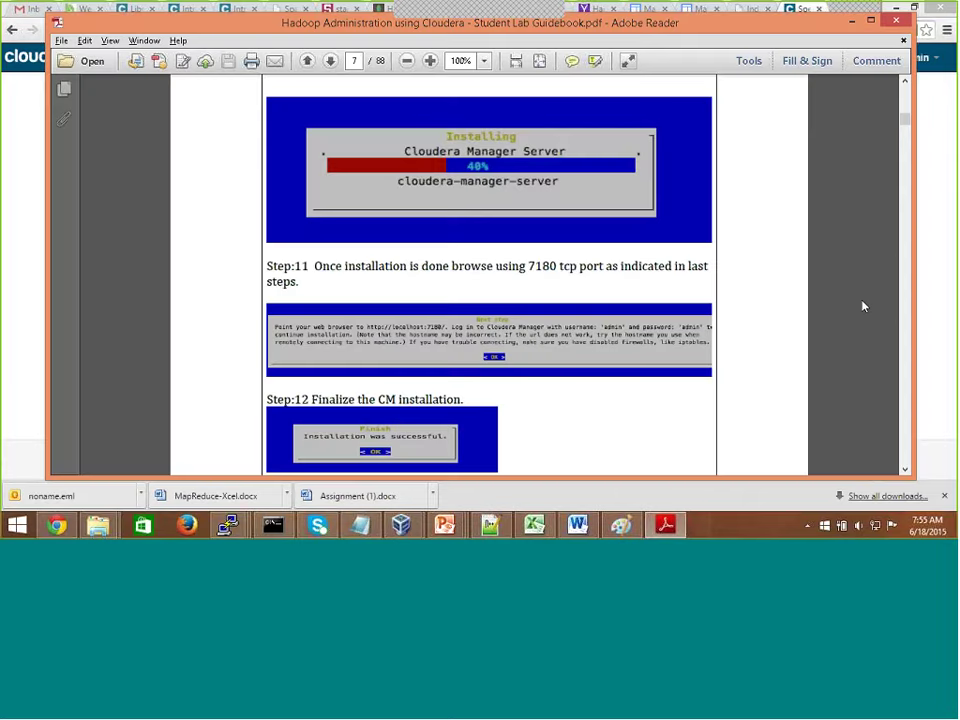
scroll(861, 305, down, 1)
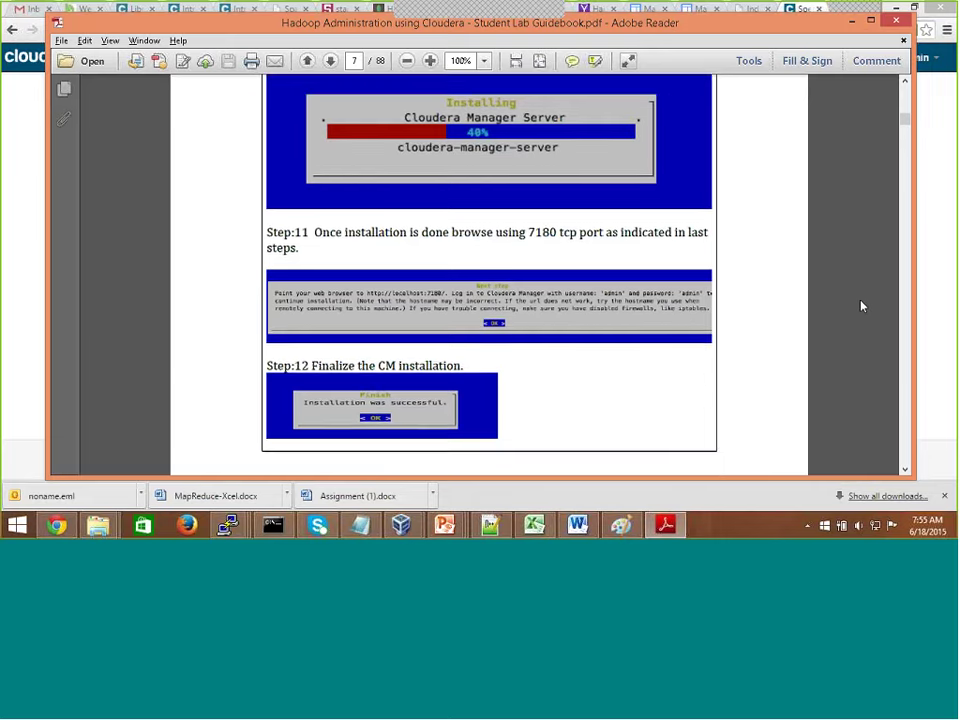
scroll(861, 305, down, 5)
scroll(360, 293, down, 10)
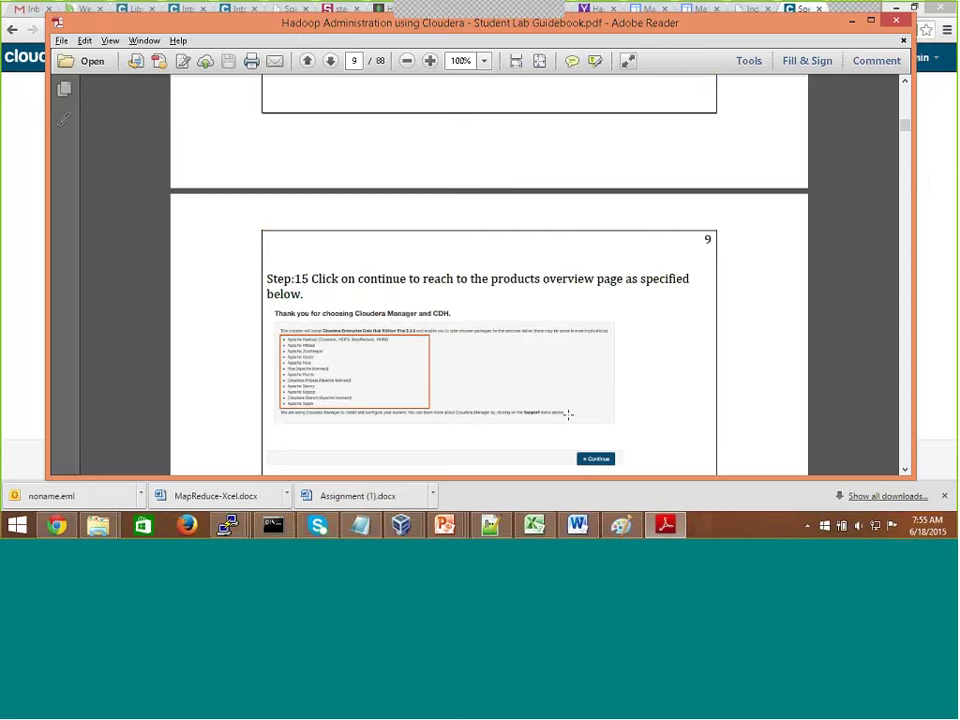
scroll(641, 315, down, 1)
scroll(641, 315, down, 8)
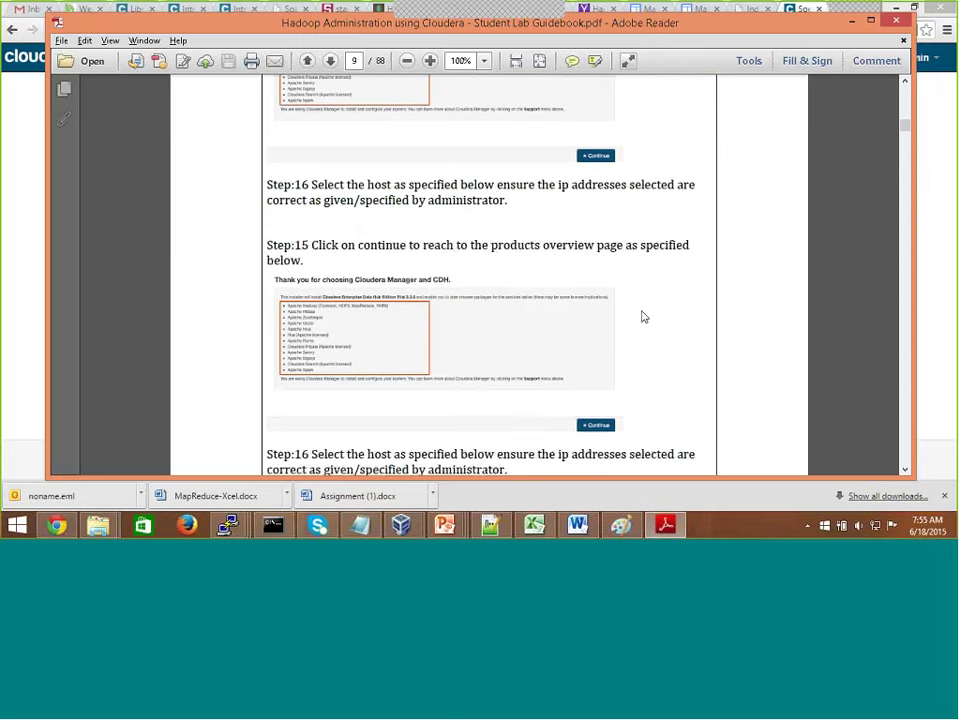
click(851, 20)
click(508, 233)
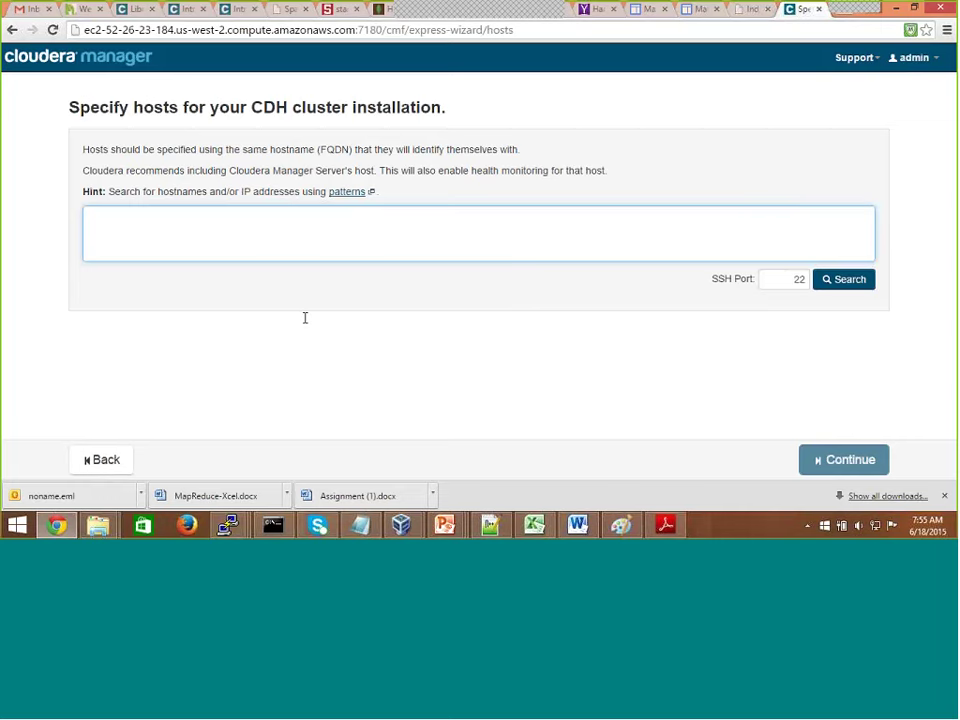
Copy 172.31.27.60 from the notes and paste it into the hosts box, followed by a comma
key(alt+Tab)
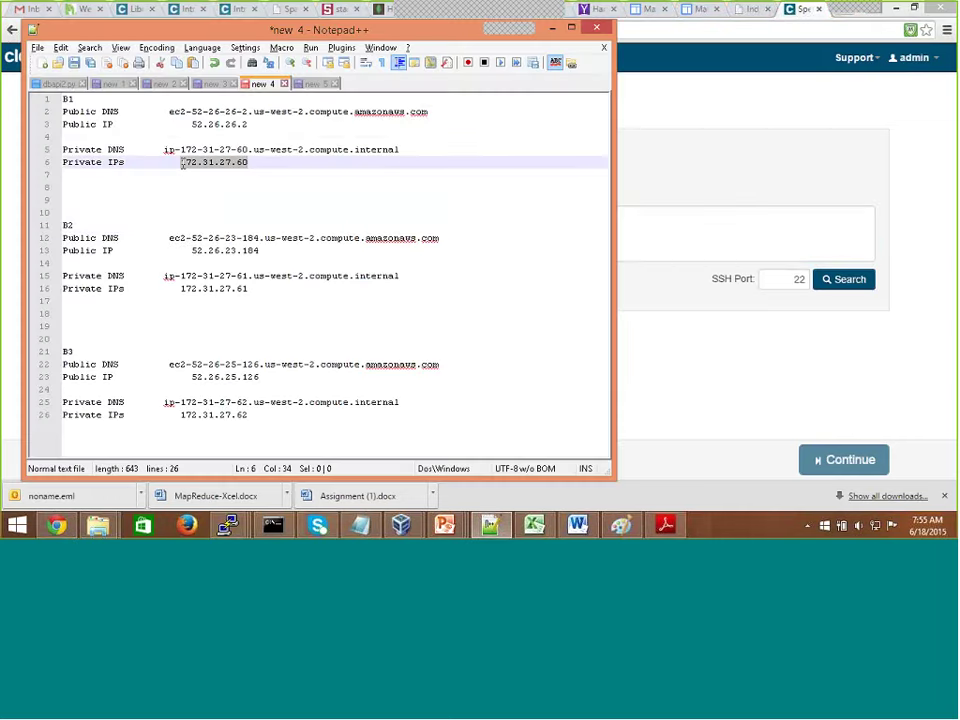
drag(248, 162, 183, 165)
key(ctrl+c)
key(alt+Tab)
right_click(253, 219)
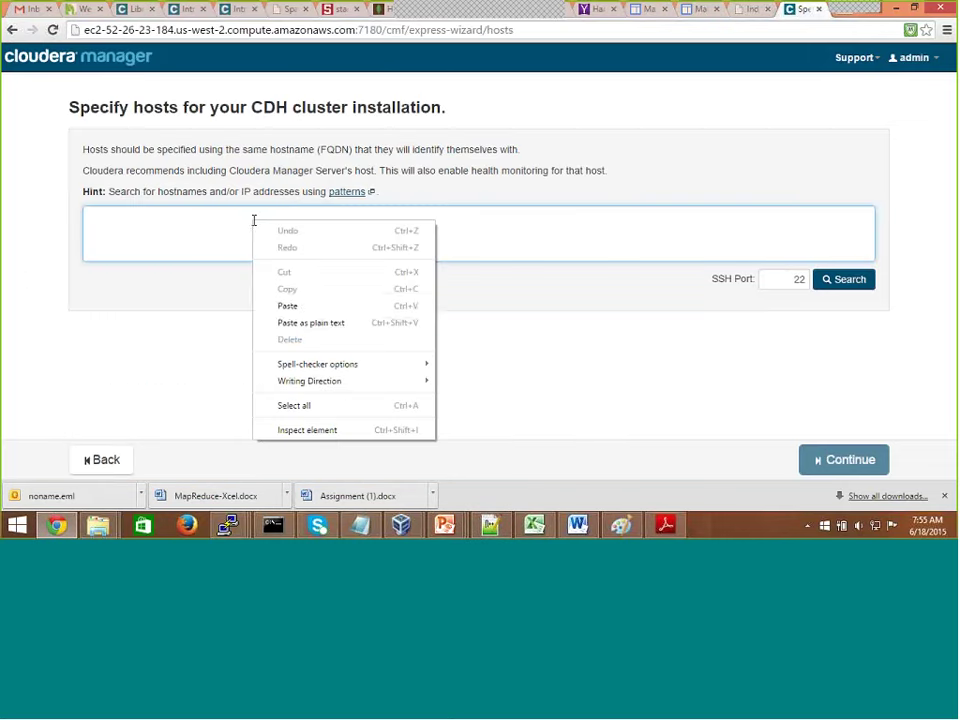
click(294, 304)
text(,)
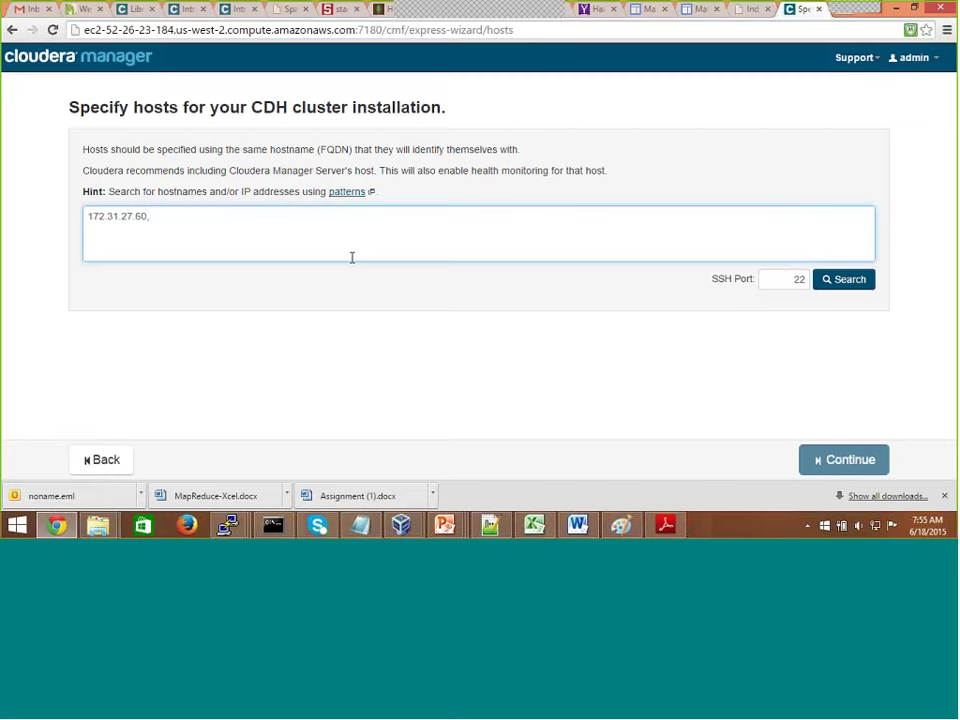
Add 172.31.27.61 and 172.31.27.62 by pasting the IP and changing its last digit
key(alt+Tab)
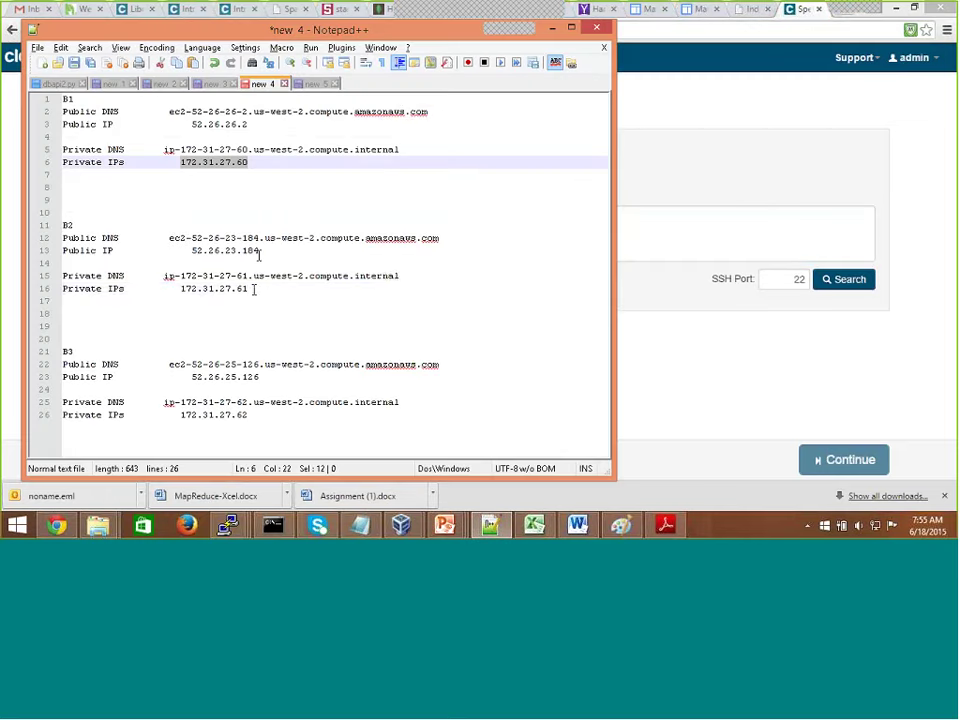
key(alt+Tab)
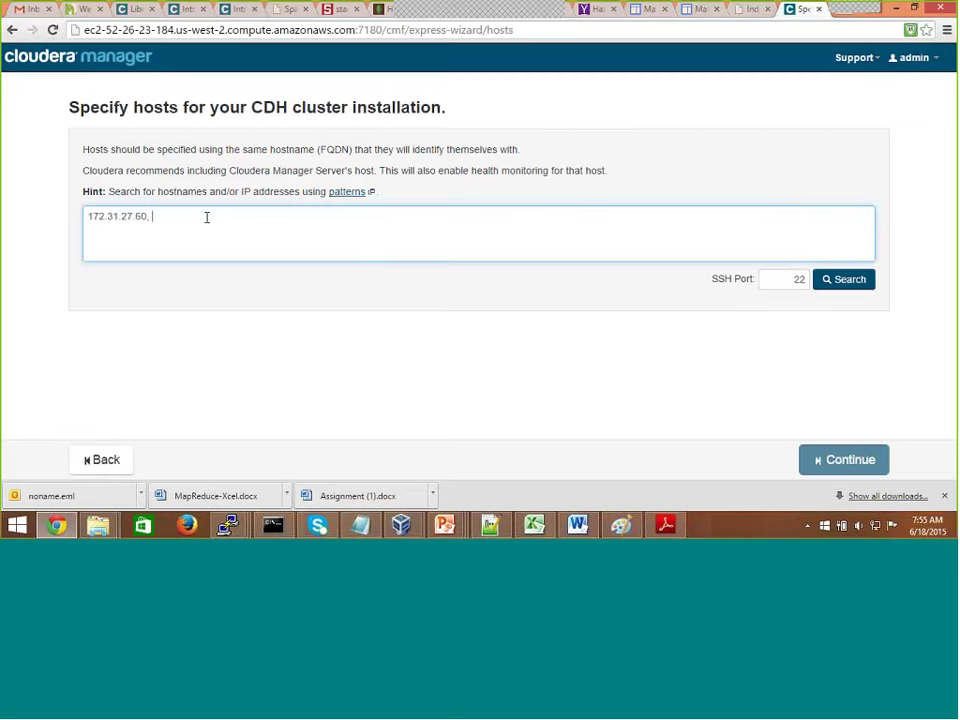
key(ctrl+v)
key(BackSpace)
text(1,)
key(ctrl+v)
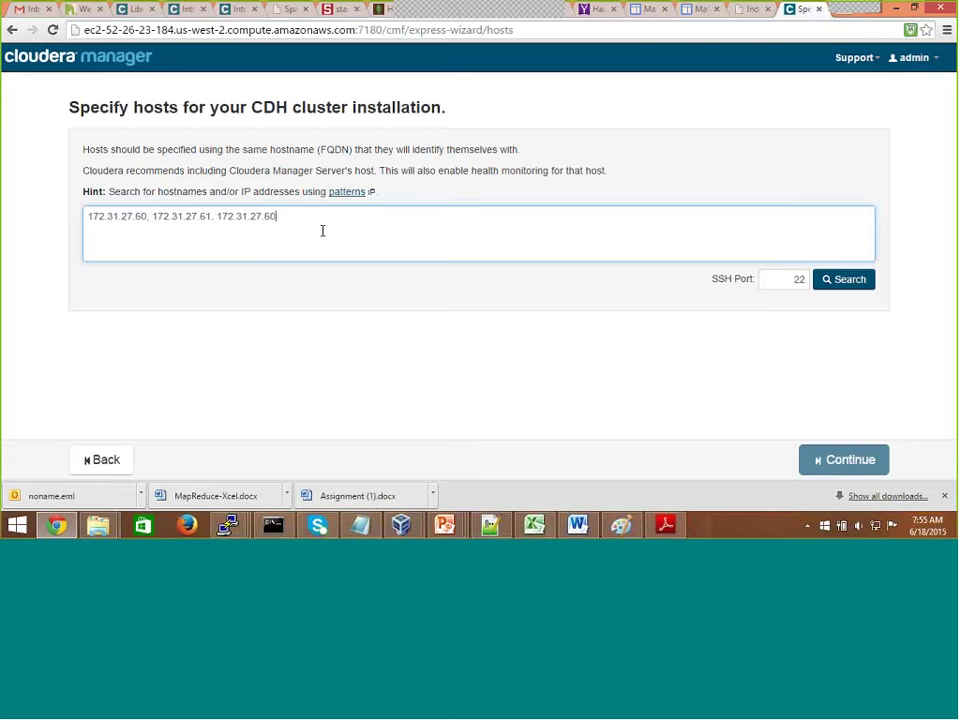
key(BackSpace)
text(2)
Scan hosts 172.31.27.60–.62 and check each one's IP, Currently Managed status and Host ready result
click(849, 280)
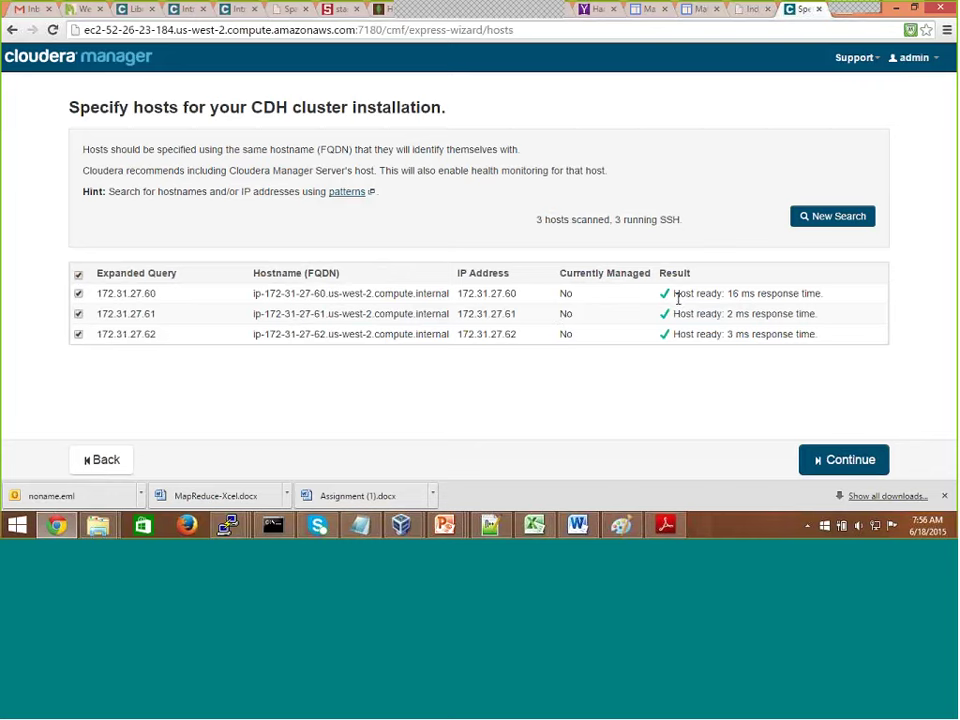
drag(675, 295, 722, 313)
click(580, 293)
drag(566, 273, 640, 273)
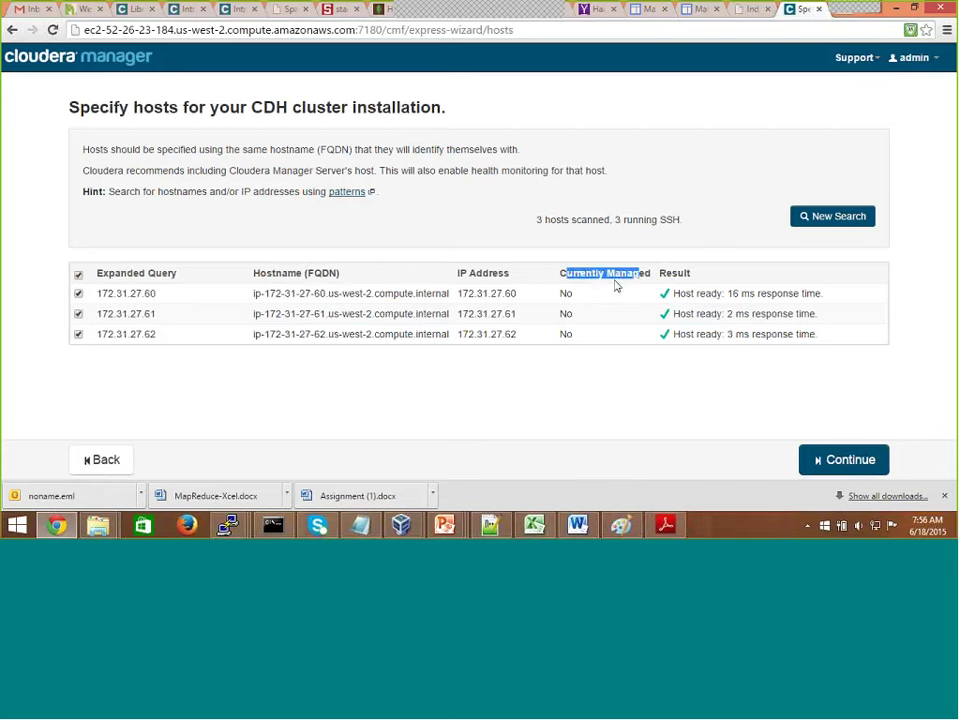
click(595, 288)
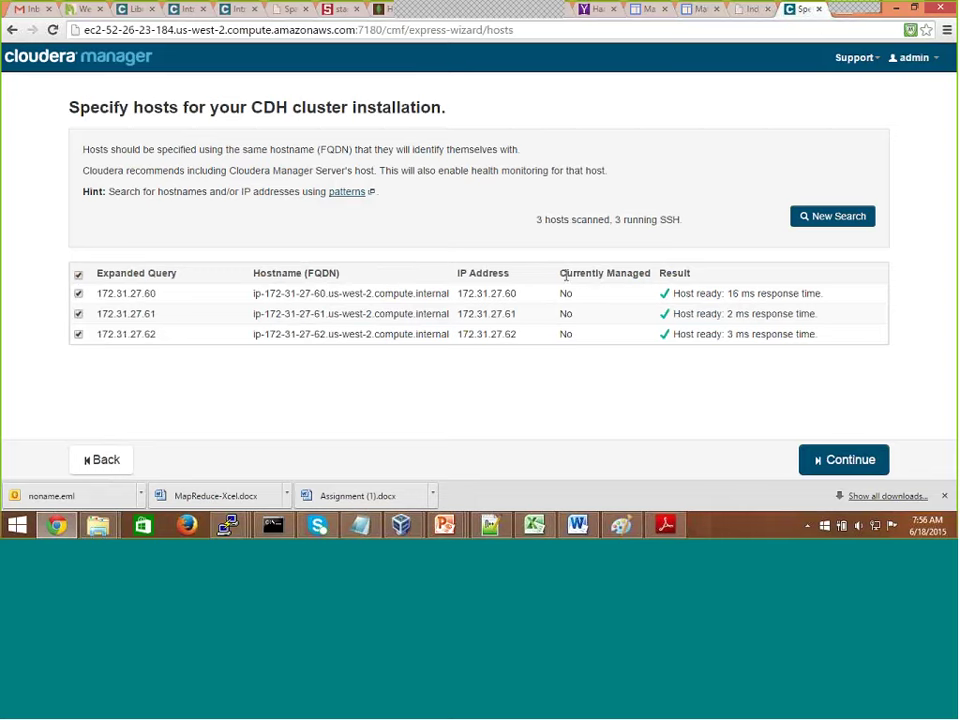
drag(560, 273, 600, 273)
click(600, 273)
drag(463, 300, 490, 315)
click(494, 334)
Move to Select Repository and review the parcel options: CDH-5.4.2-1.cdh5.4.2.p0.2, no additional parcels
click(850, 461)
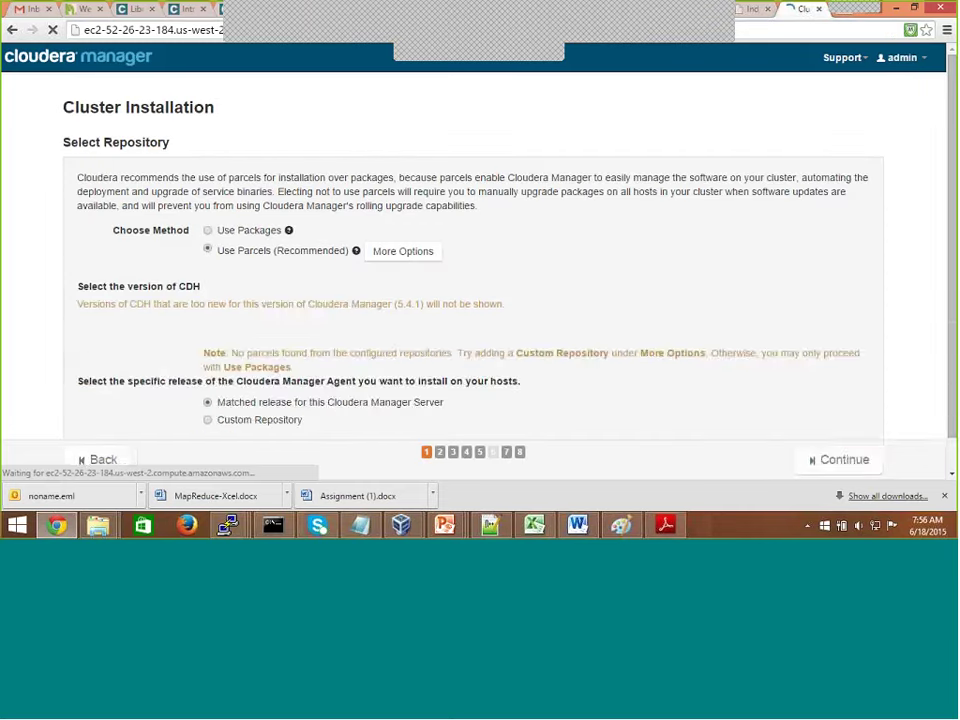
scroll(722, 158, down, 1)
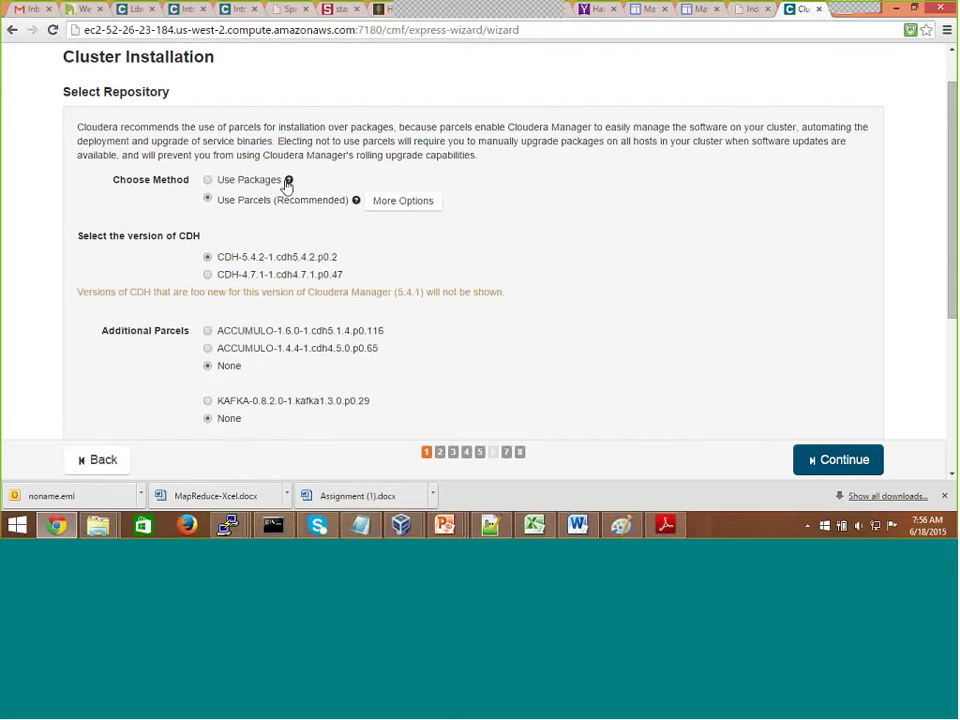
mouse_move(283, 190)
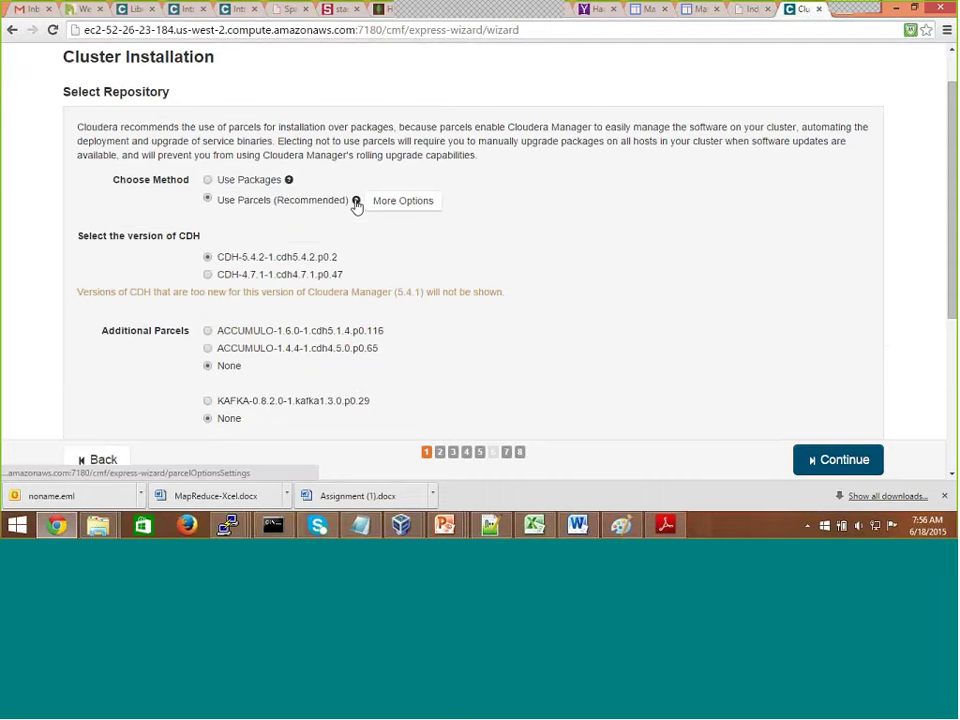
mouse_move(357, 204)
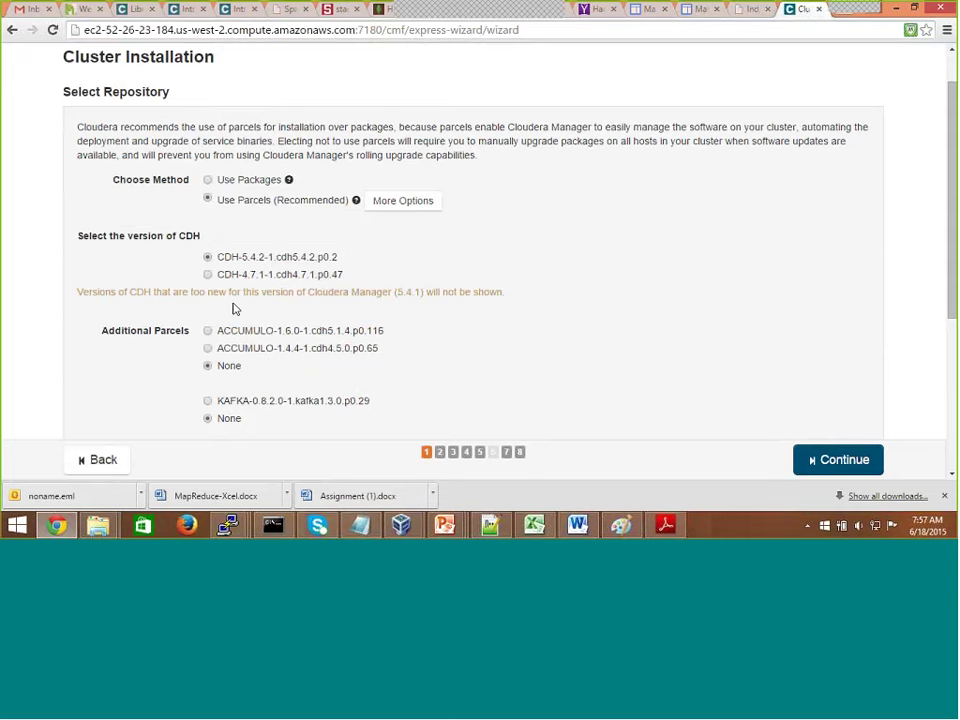
scroll(234, 309, down, 1)
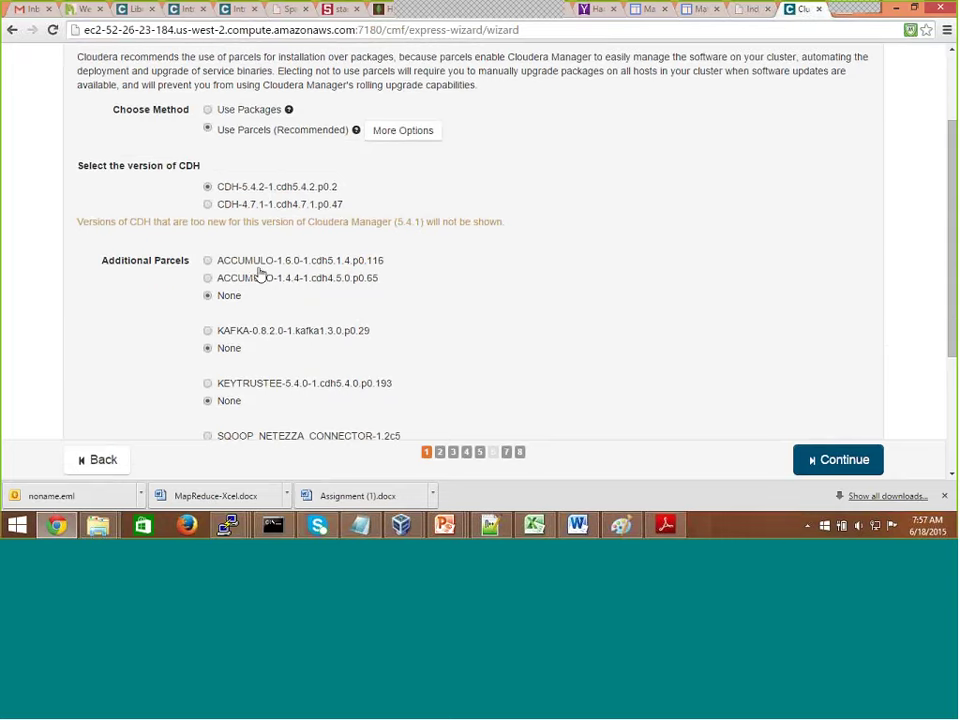
scroll(279, 343, down, 1)
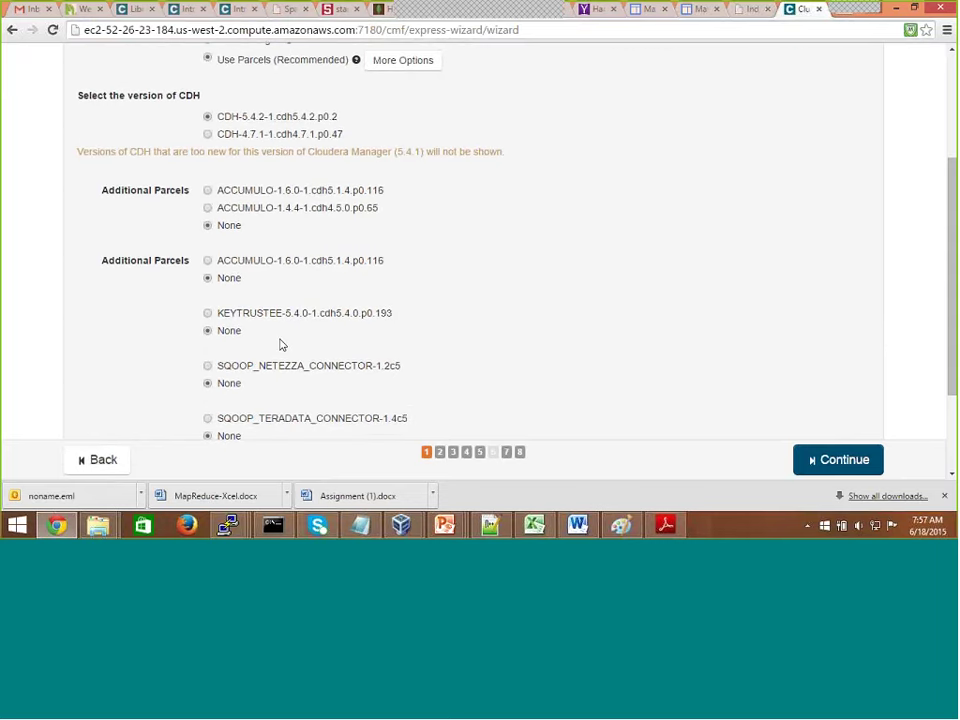
scroll(281, 345, down, 1)
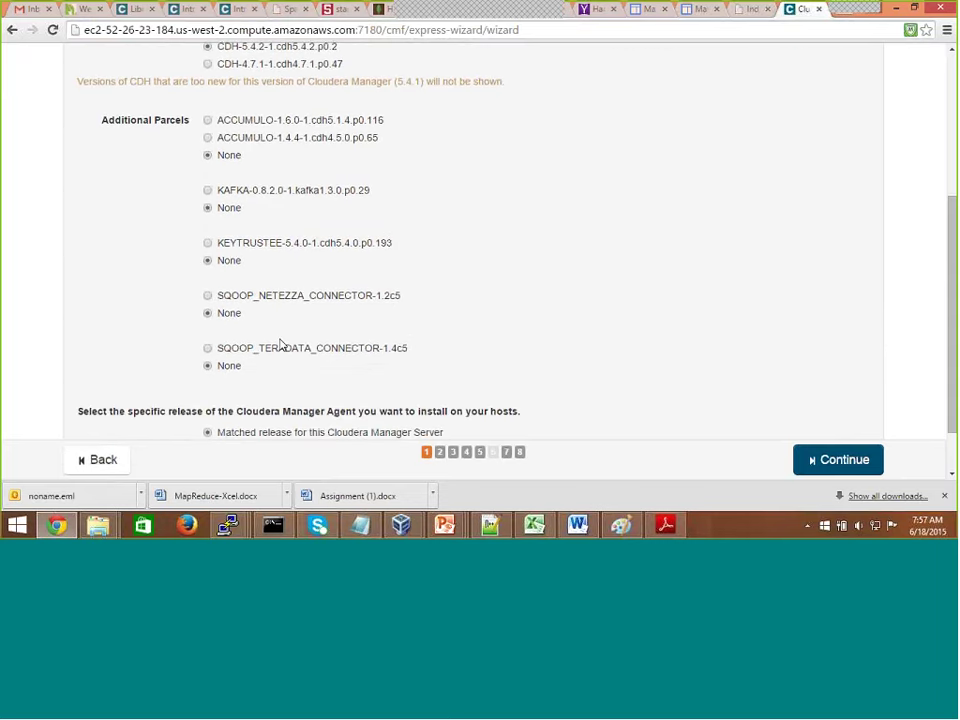
scroll(281, 345, down, 1)
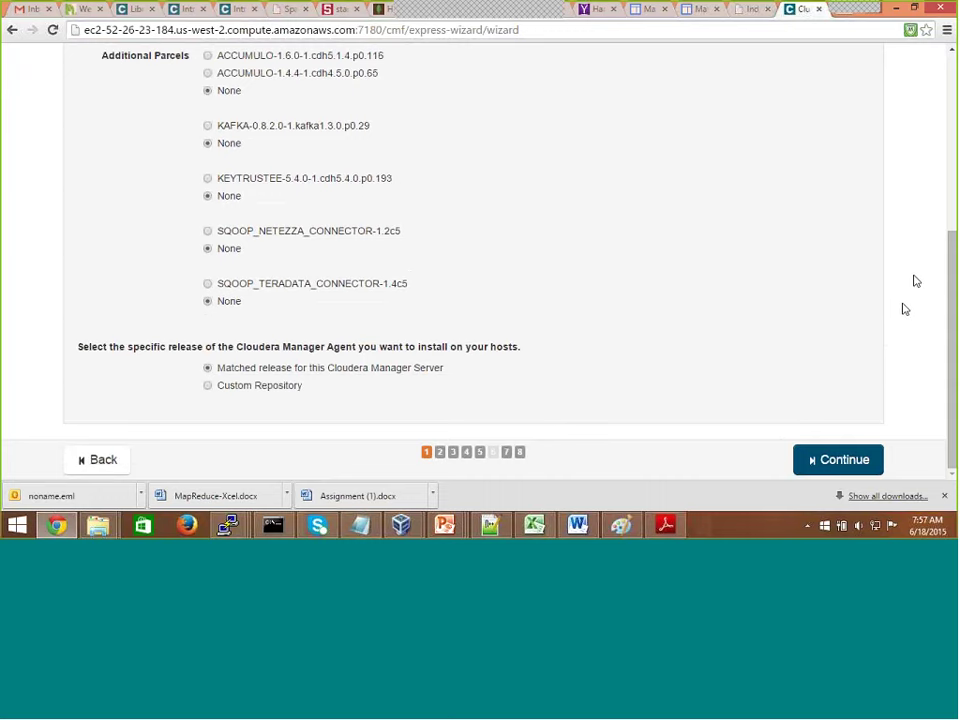
Accept the repository choices and both JDK options, then bring up the lab guidebook PDF
click(843, 460)
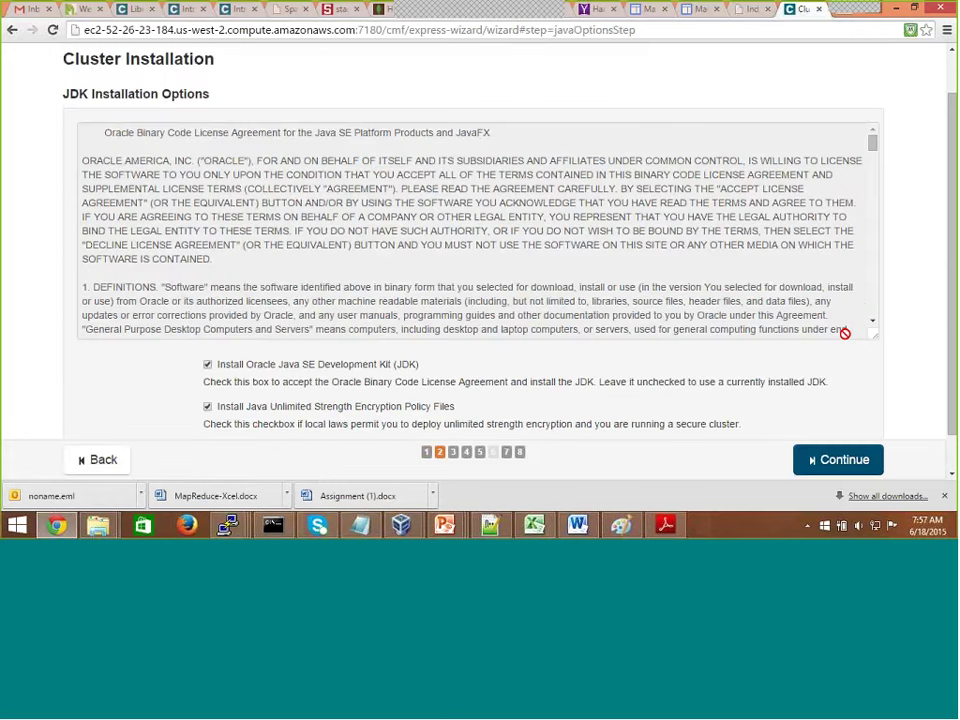
scroll(845, 333, down, 3)
scroll(846, 328, down, 10)
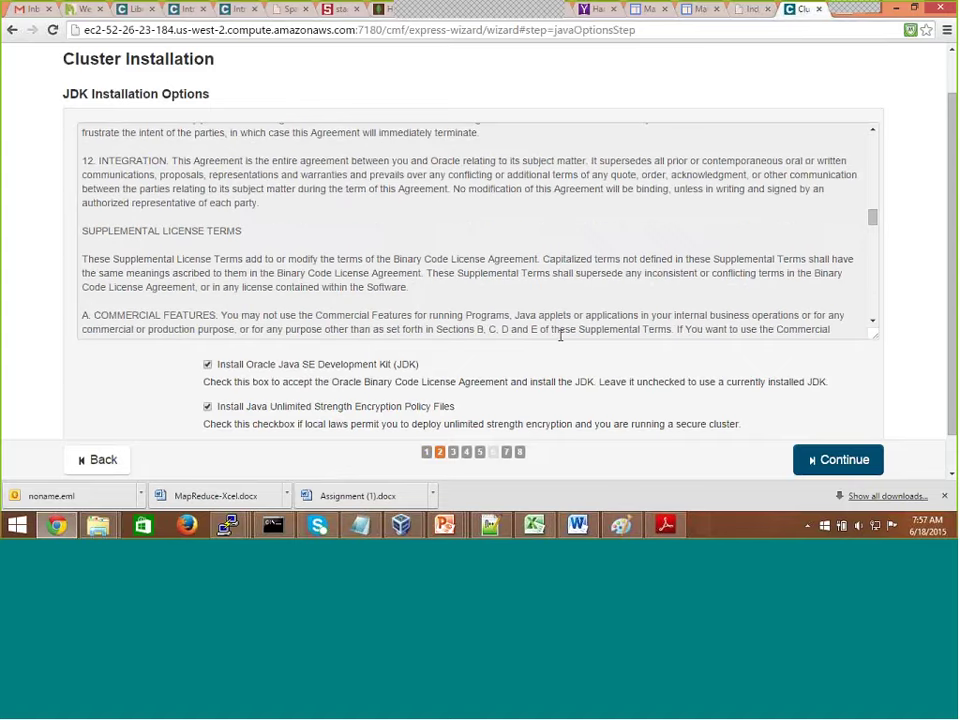
scroll(560, 335, down, 10)
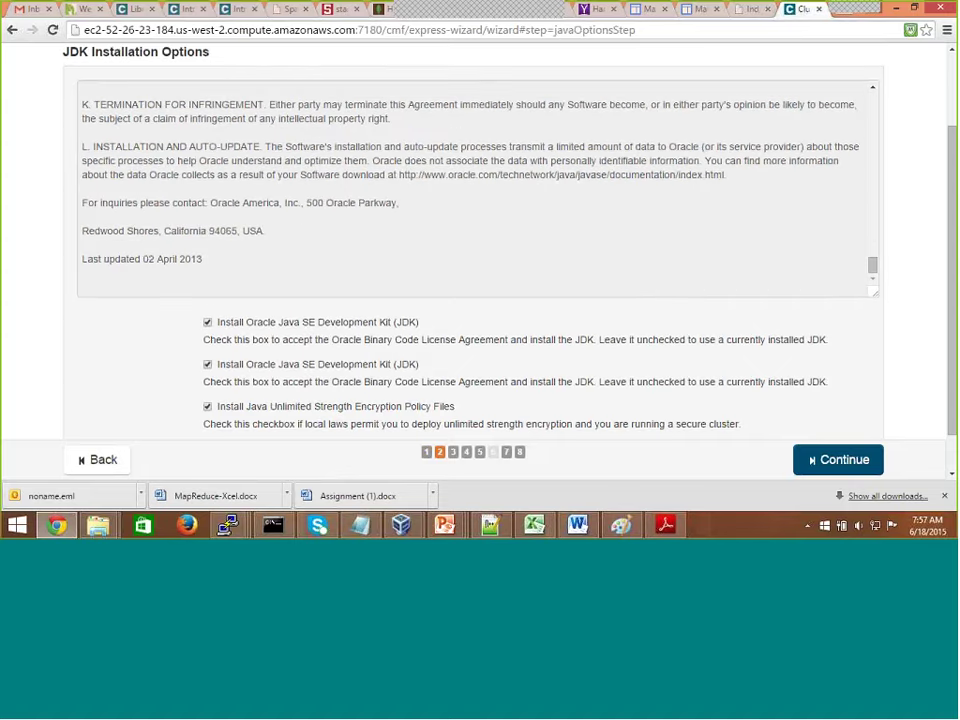
click(842, 459)
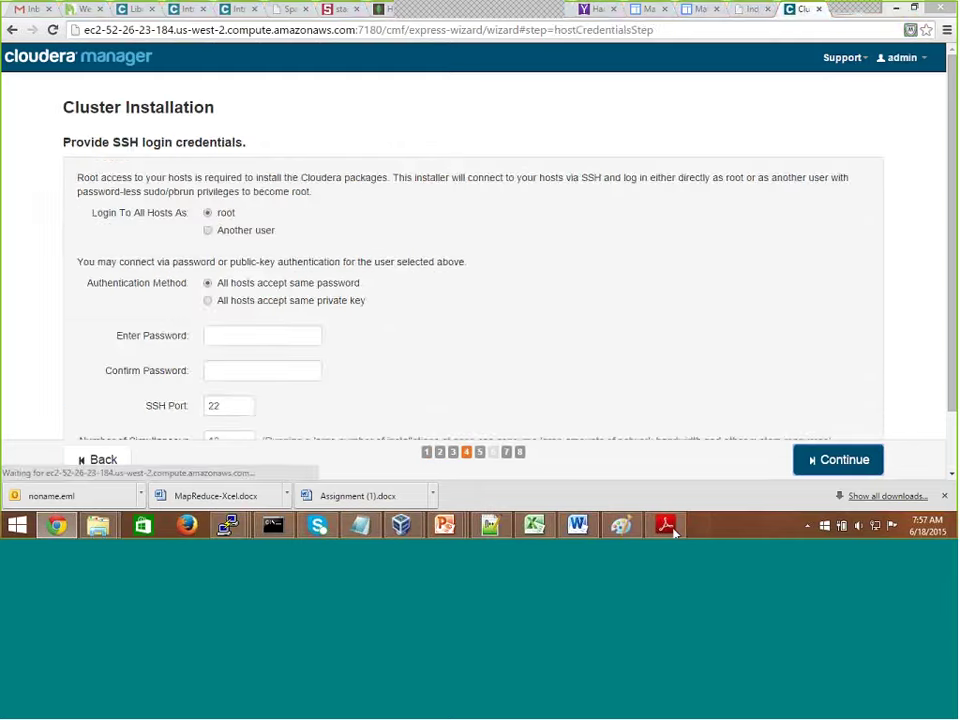
click(665, 525)
scroll(840, 271, down, 1)
scroll(840, 271, down, 3)
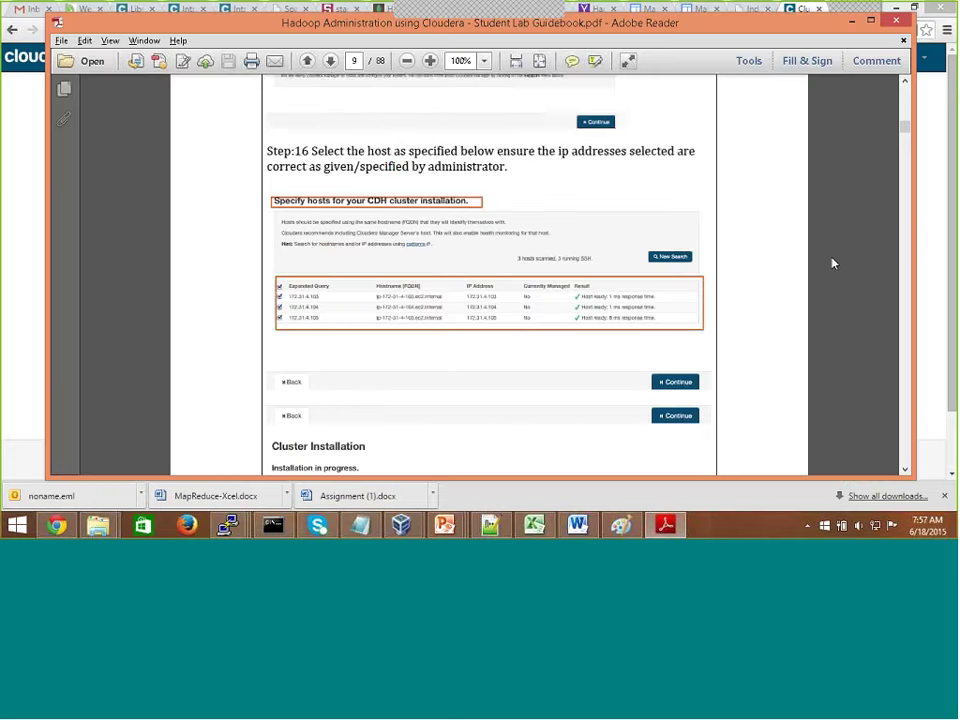
scroll(831, 263, up, 3)
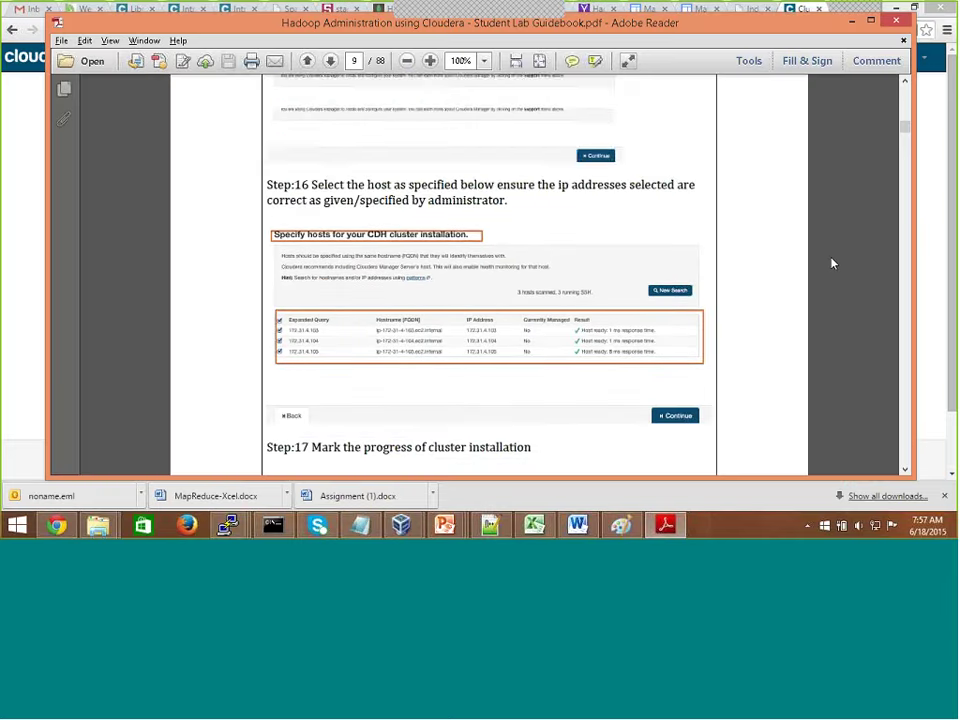
click(851, 21)
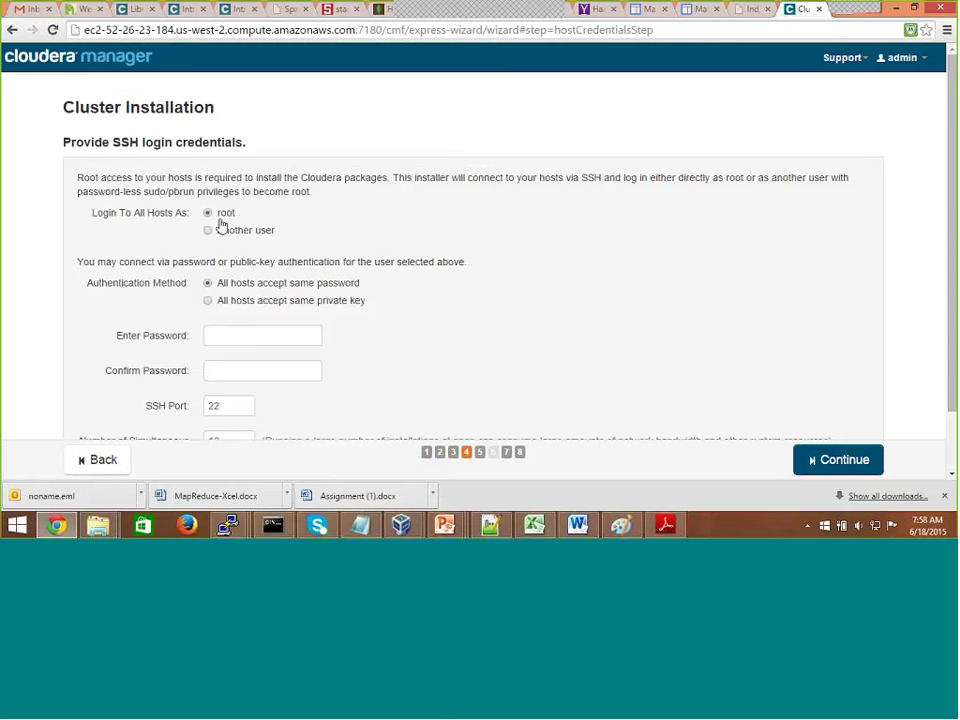
click(209, 233)
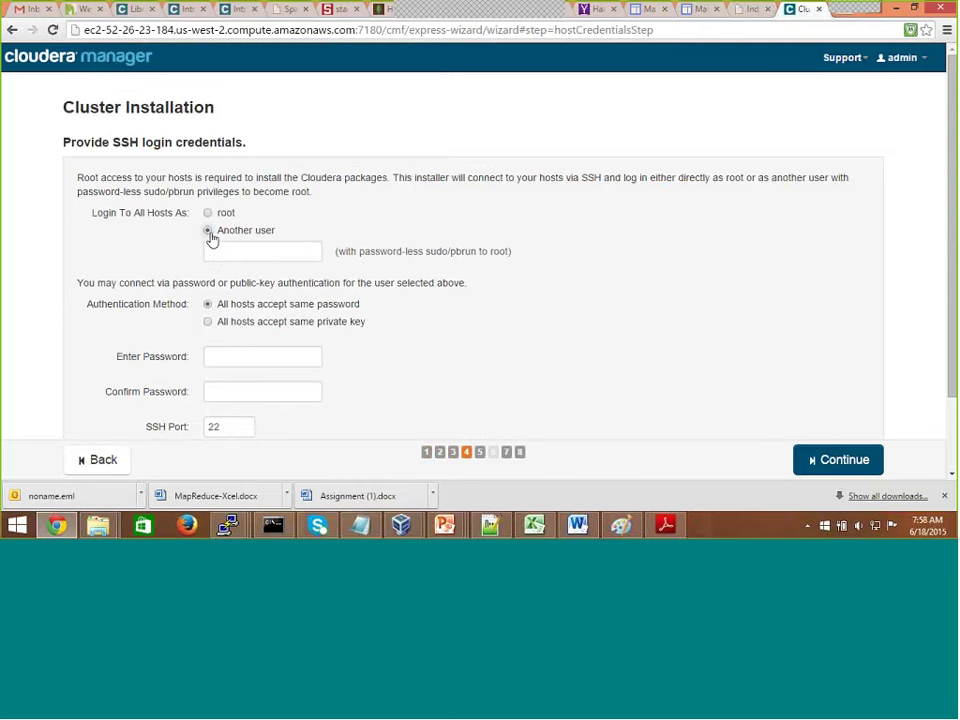
click(261, 258)
click(209, 213)
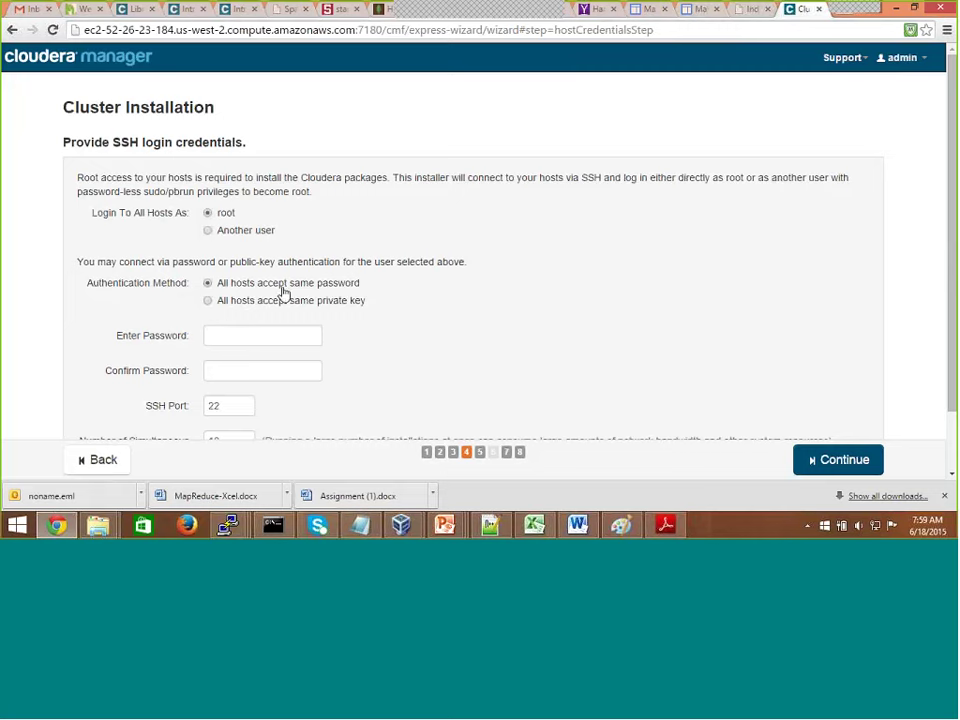
Authenticate all hosts with the shared private key id_rsa_batch2.txt, leaving the passphrase blank, and continue
click(208, 302)
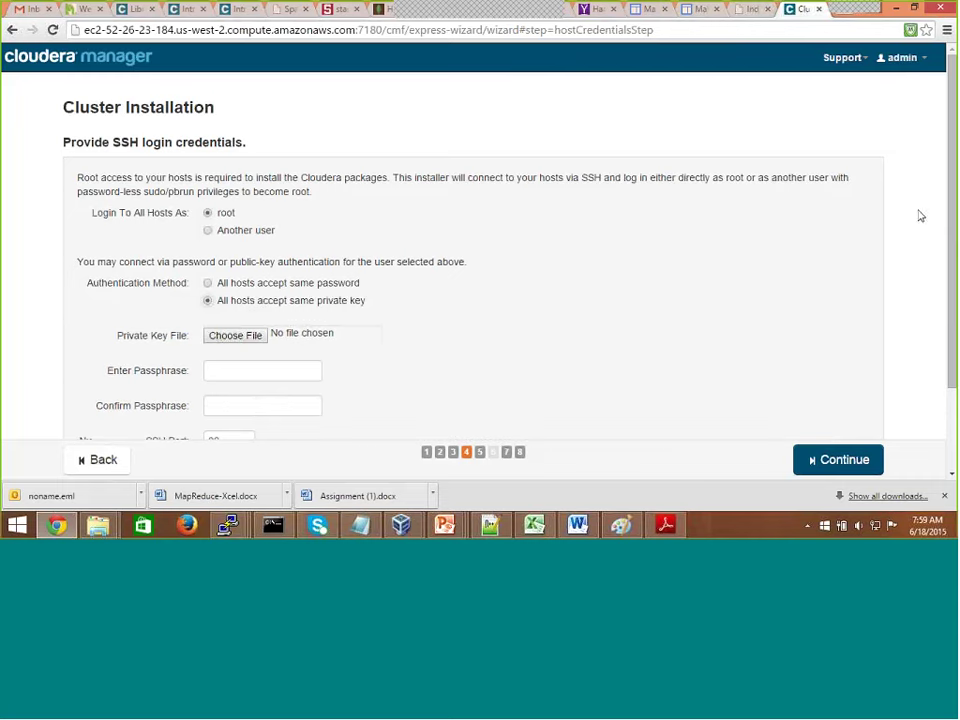
scroll(920, 216, down, 1)
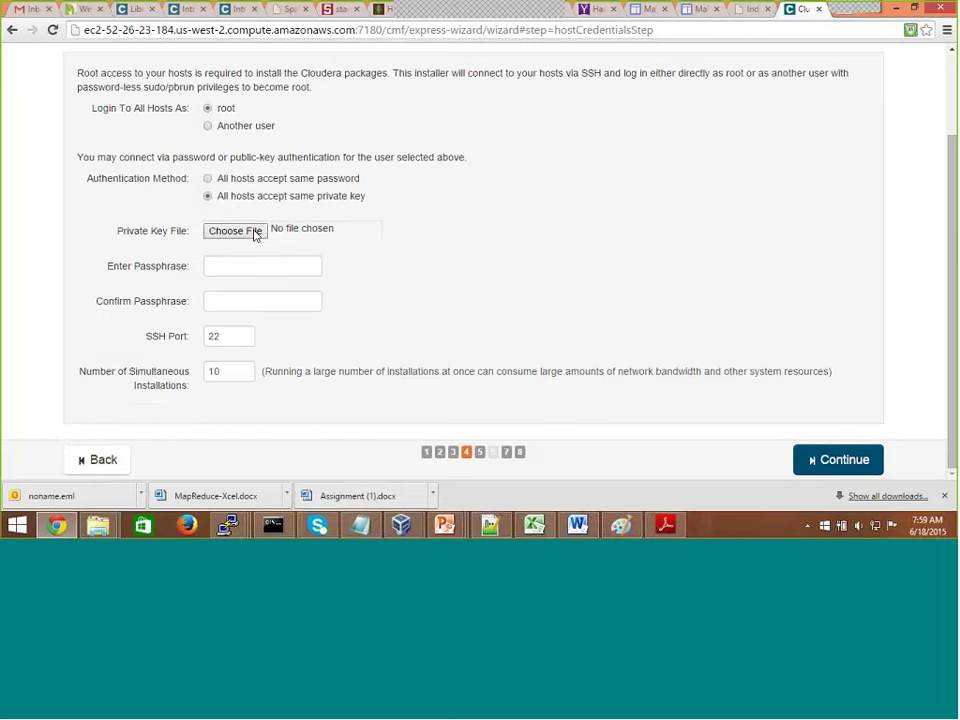
click(234, 231)
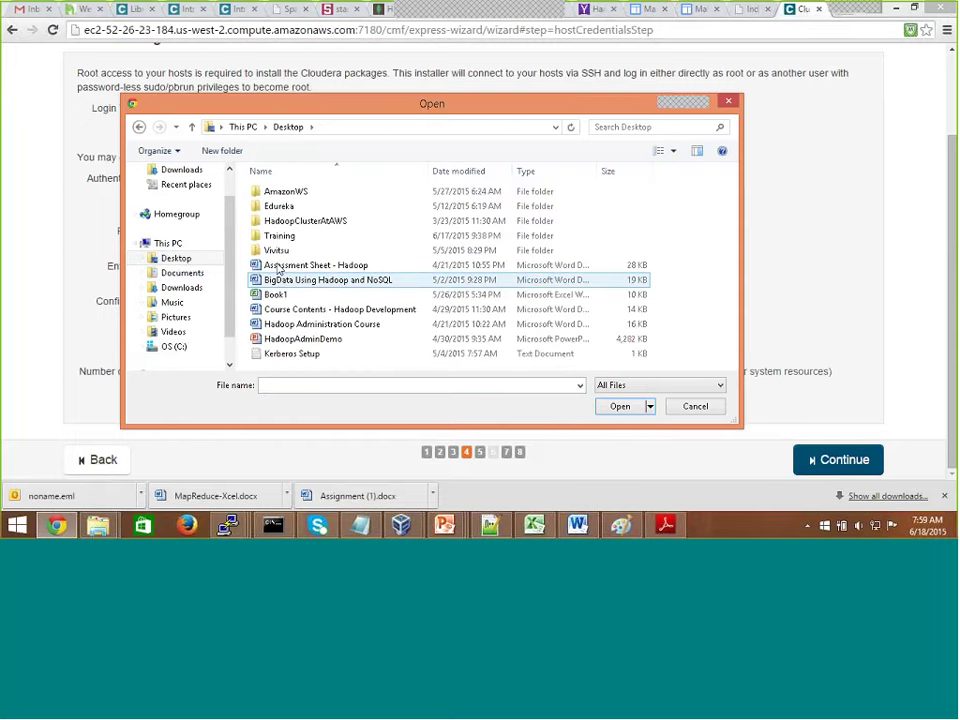
double_click(280, 236)
scroll(287, 258, down, 2)
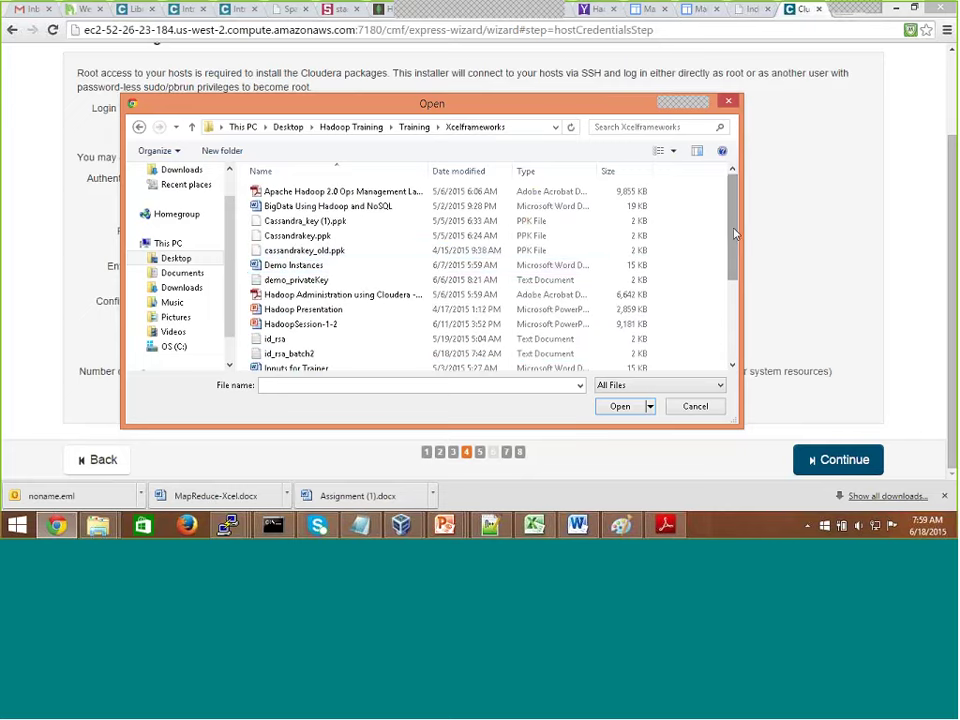
drag(735, 218, 735, 233)
click(300, 313)
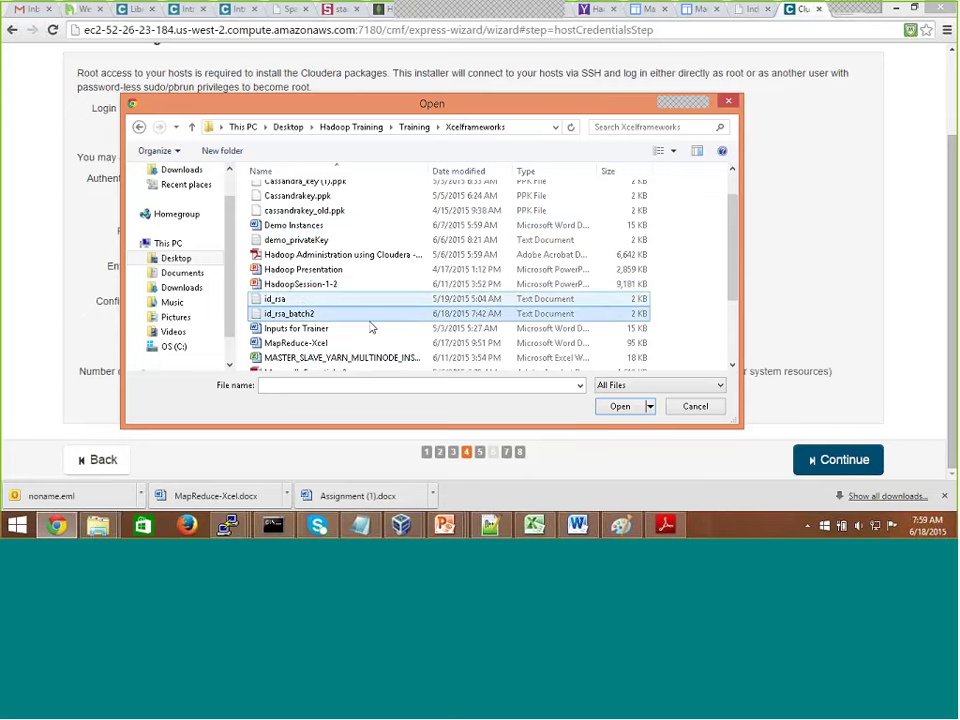
ctrl+click(285, 299)
click(470, 313)
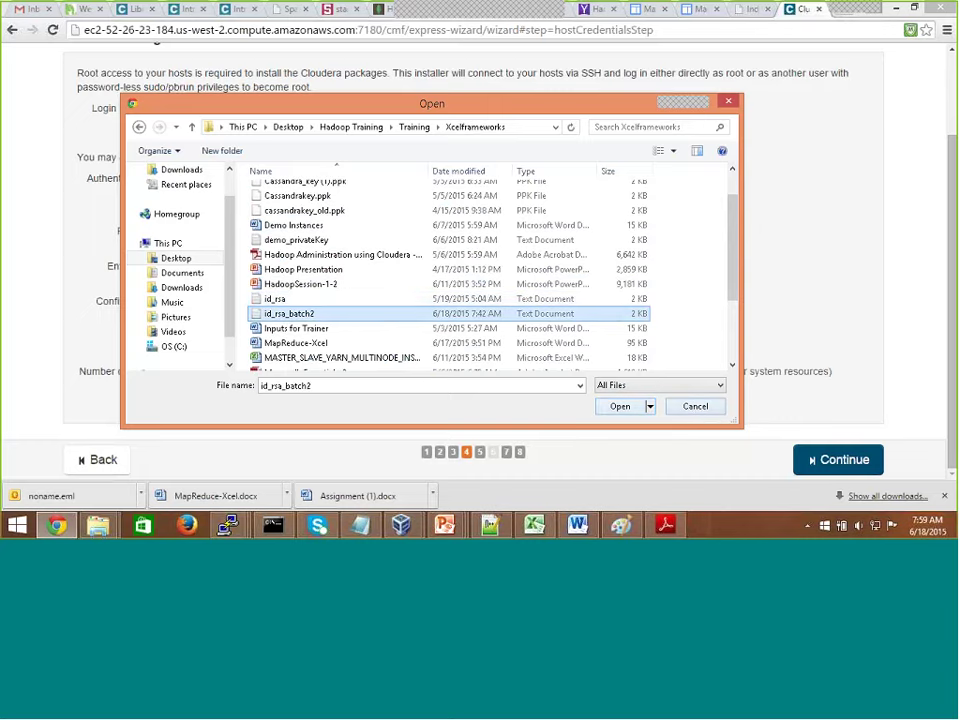
double_click(500, 308)
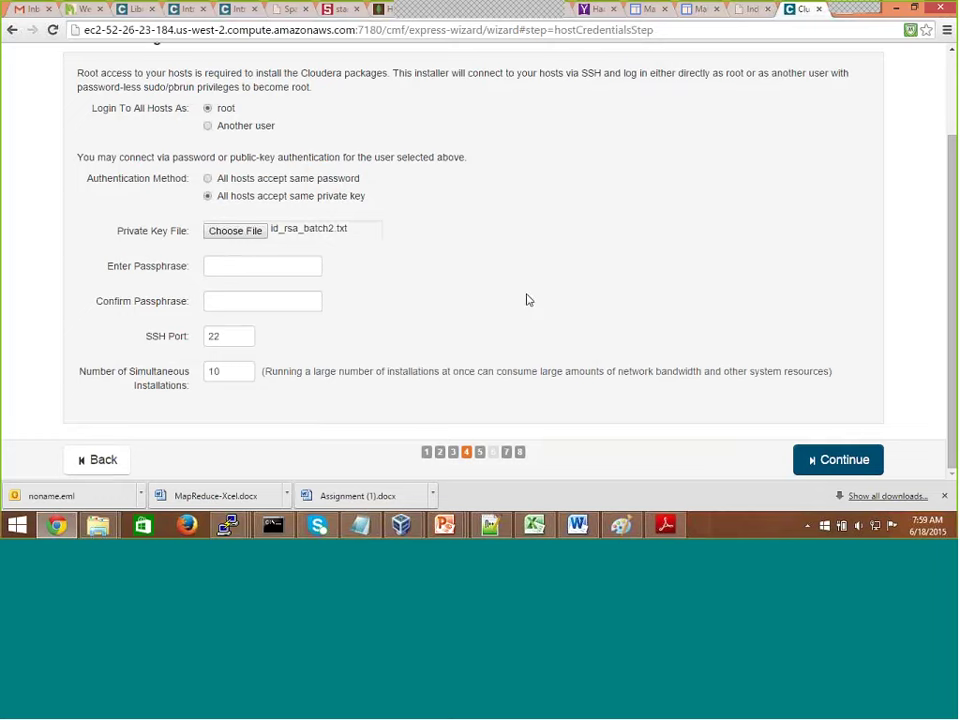
click(851, 461)
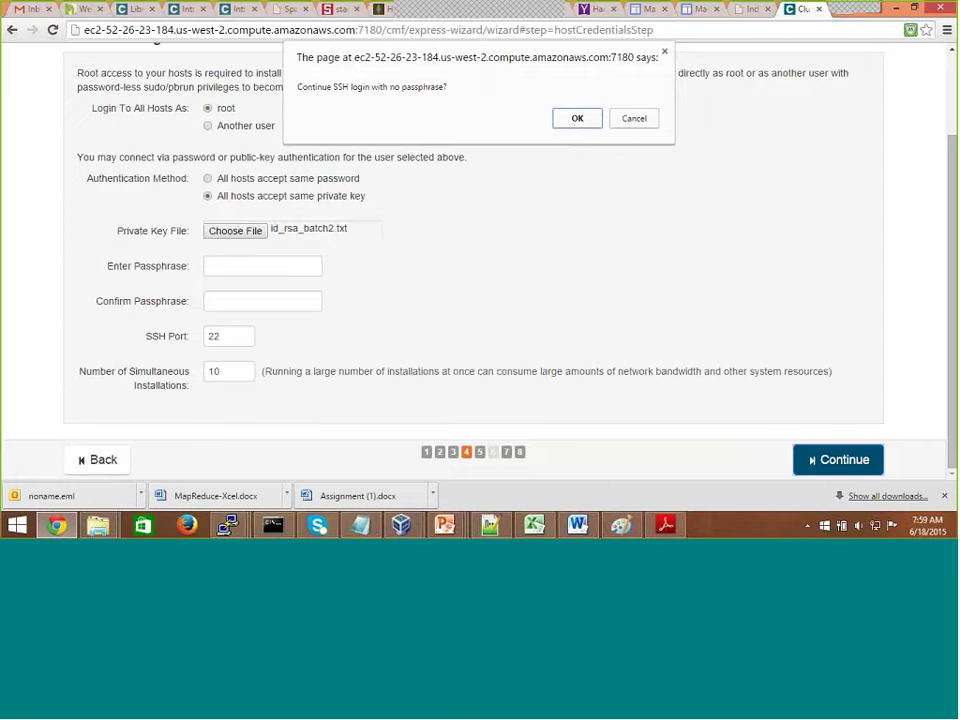
Confirm SSH login without a passphrase and follow cloudera-manager-agent and oracle-j2sdk1.6 installing on three hosts
key(Return)
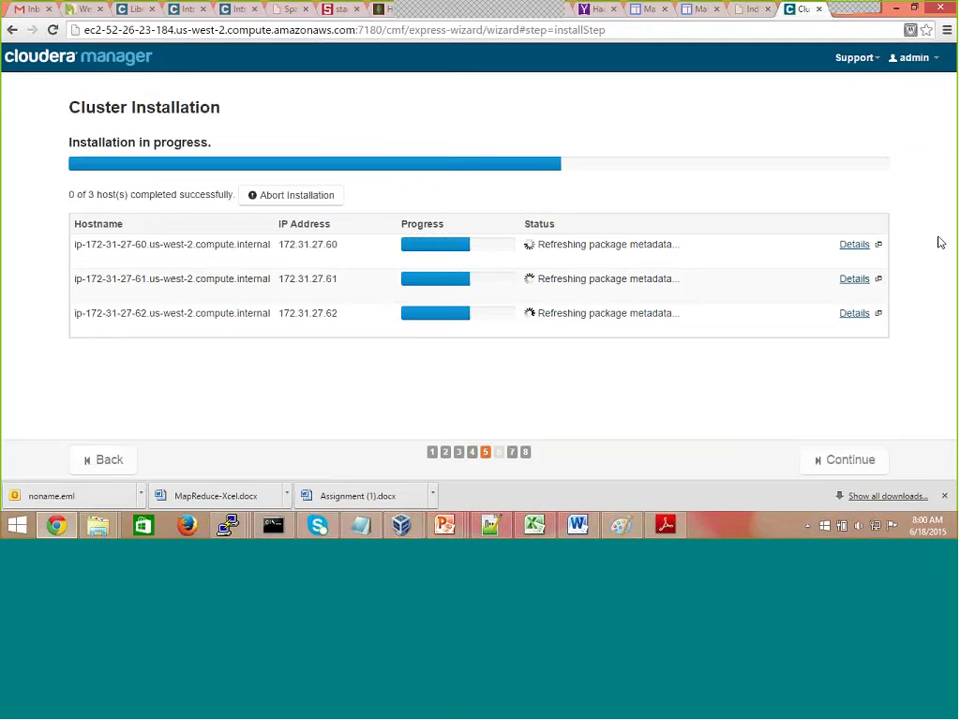
mouse_move(563, 47)
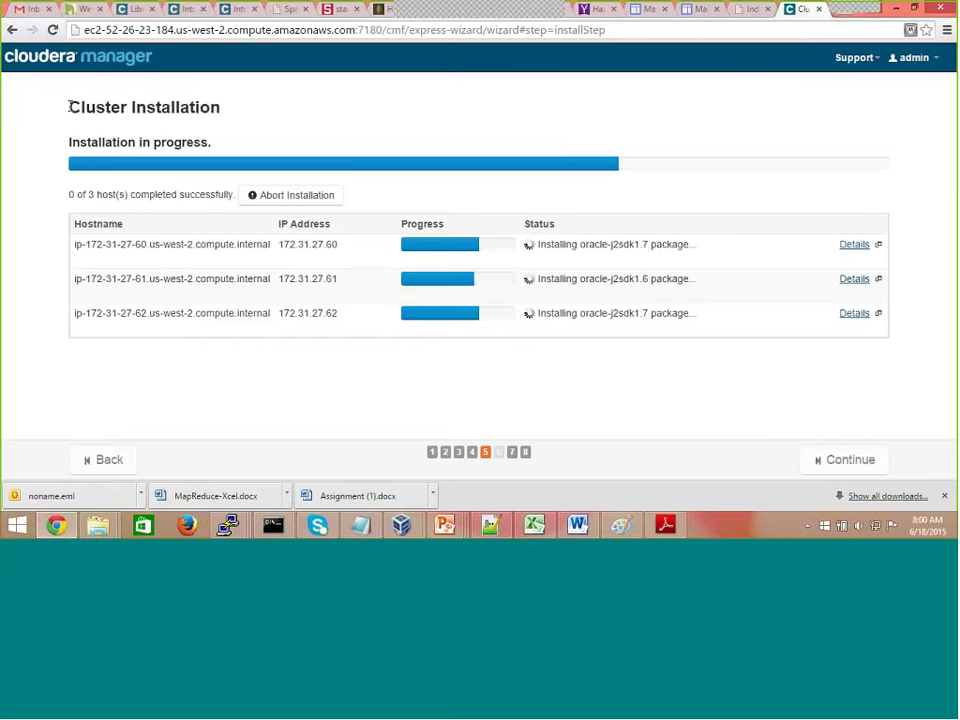
drag(69, 107, 220, 141)
click(224, 147)
drag(102, 108, 215, 145)
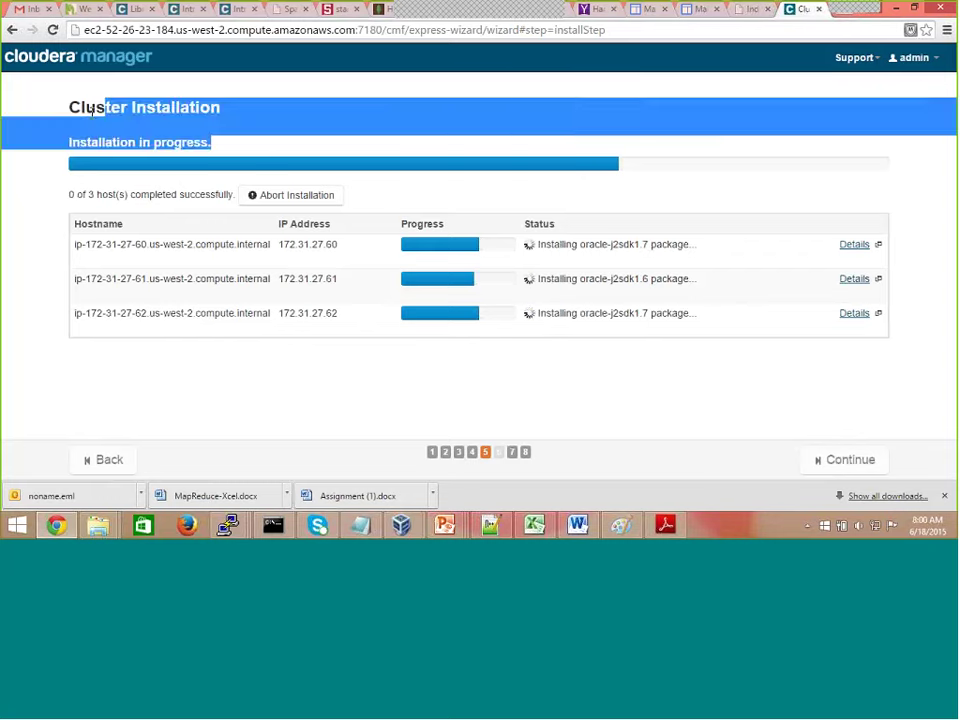
click(246, 129)
mouse_move(535, 15)
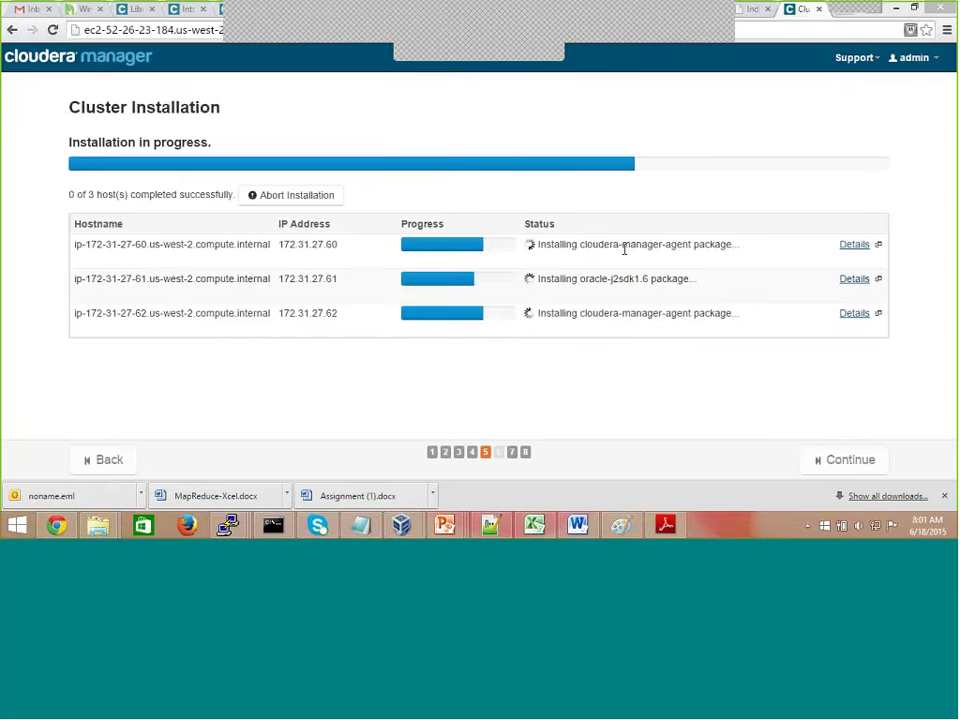
right_click(624, 248)
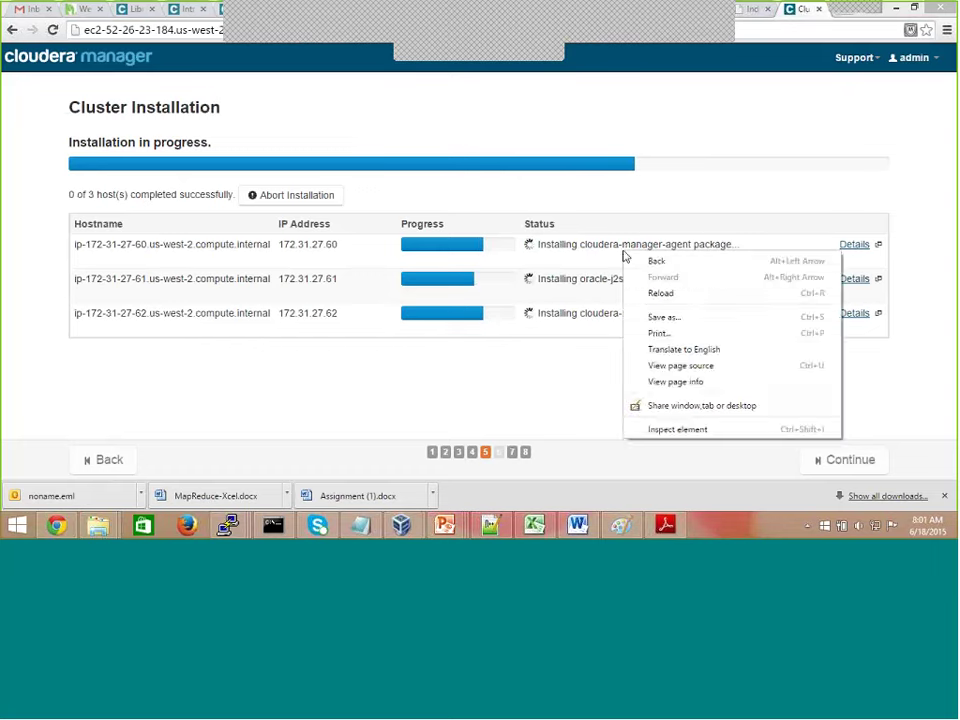
click(681, 163)
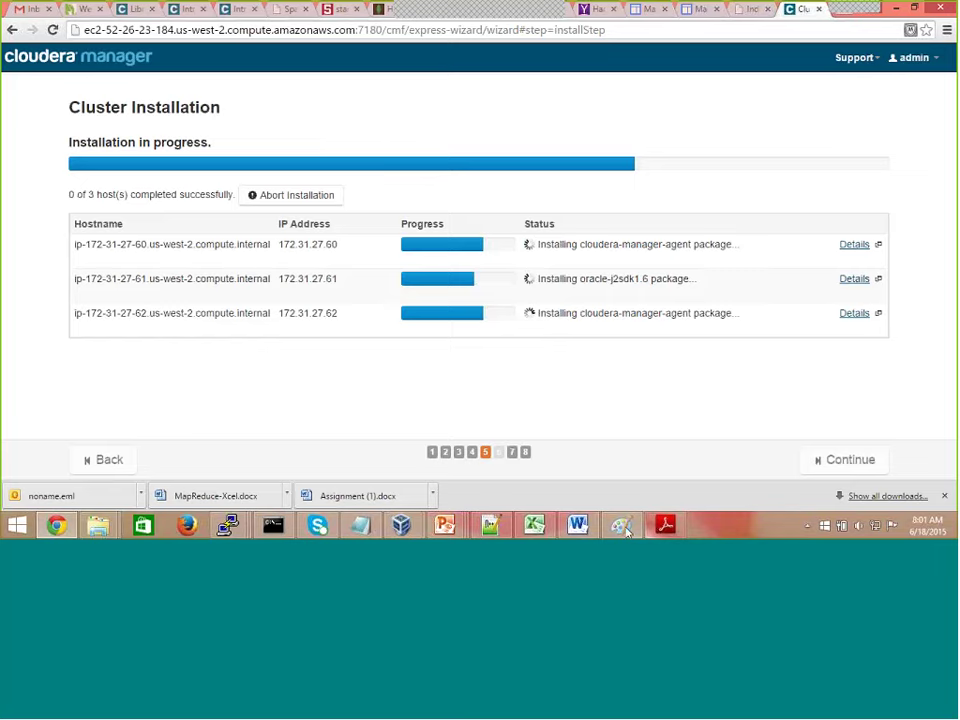
In Paint, draw a box on blank canvas and label it 'Cloudera Manager'
key(alt+Tab)
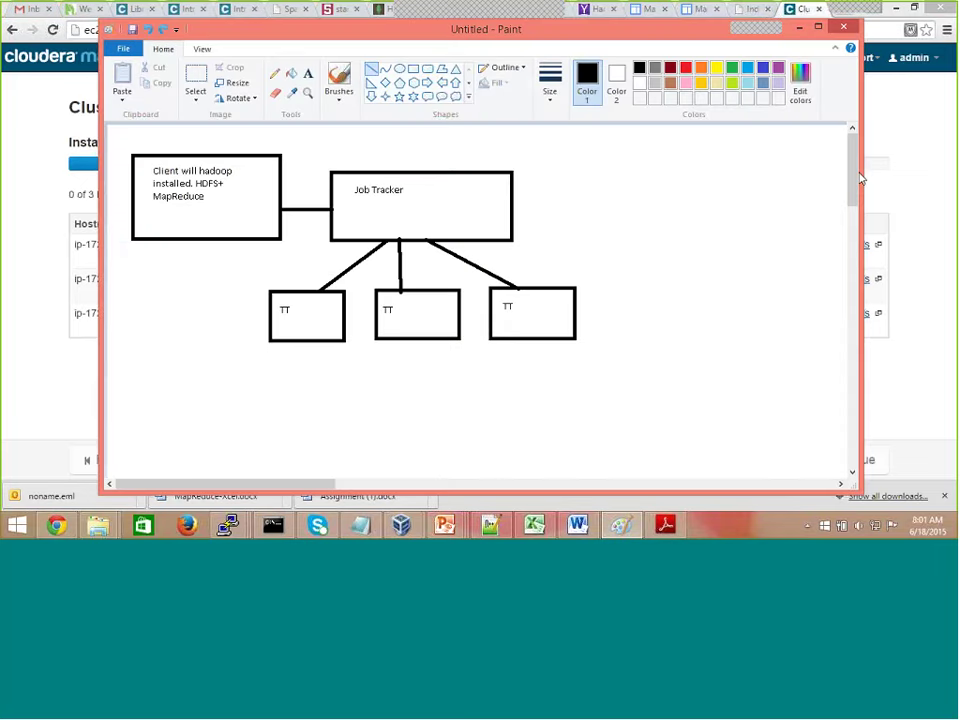
scroll(586, 151, down, 5)
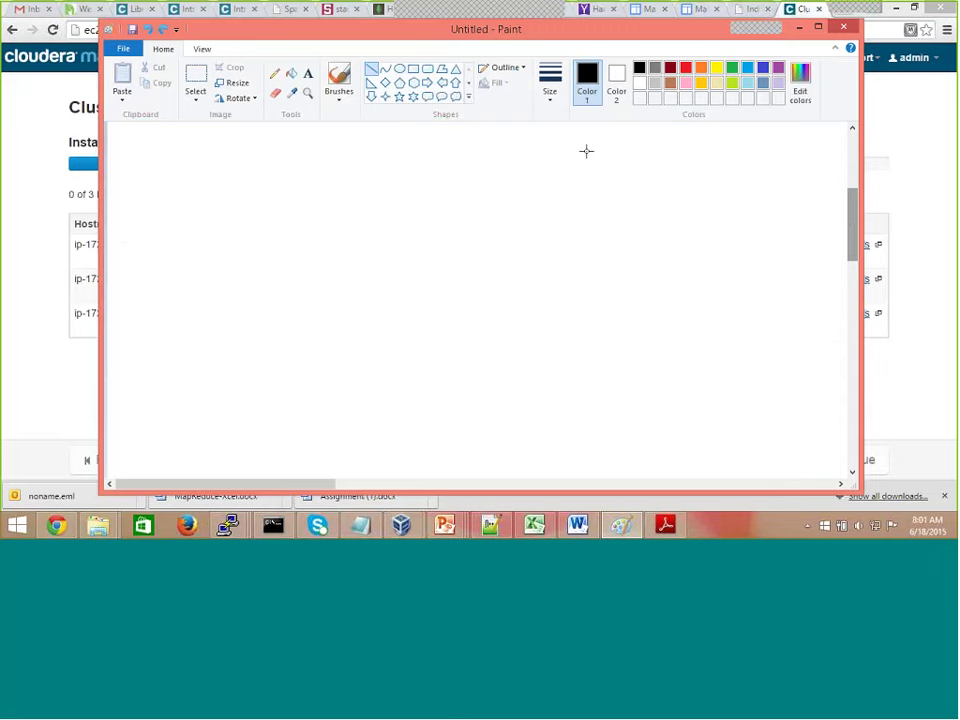
click(413, 68)
mouse_move(336, 193)
mouse_down()
mouse_move(572, 261)
mouse_move(592, 298)
mouse_up()
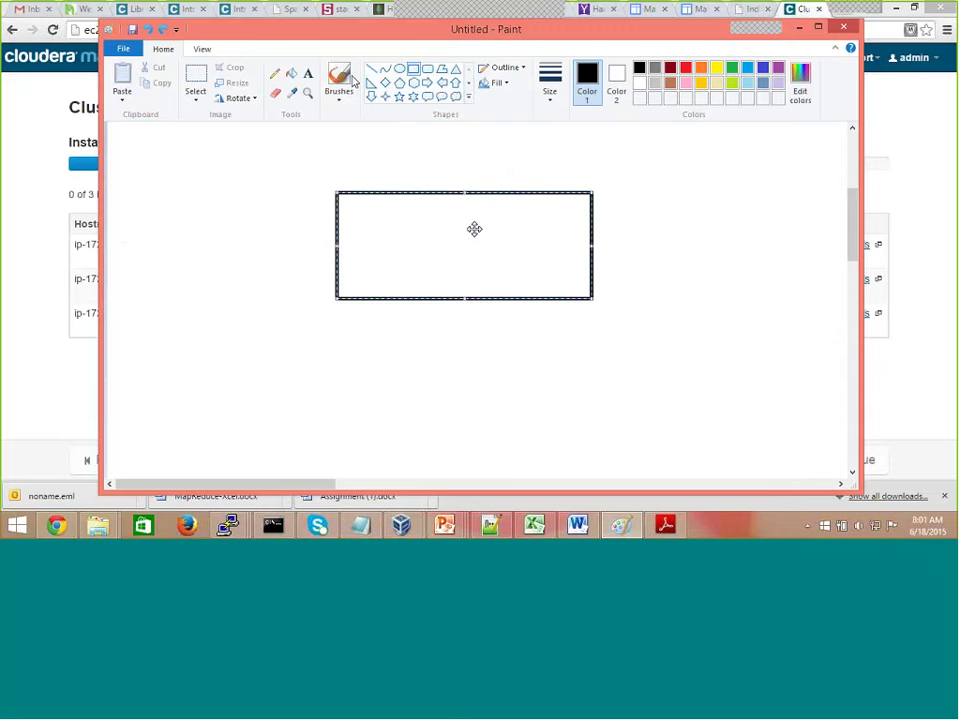
click(307, 74)
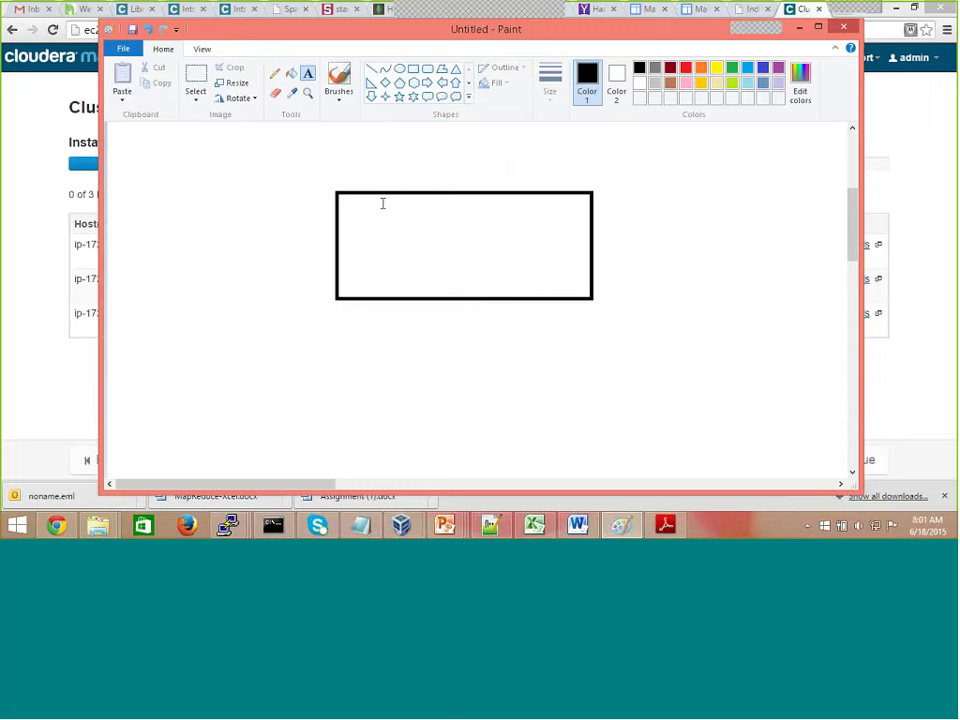
click(382, 203)
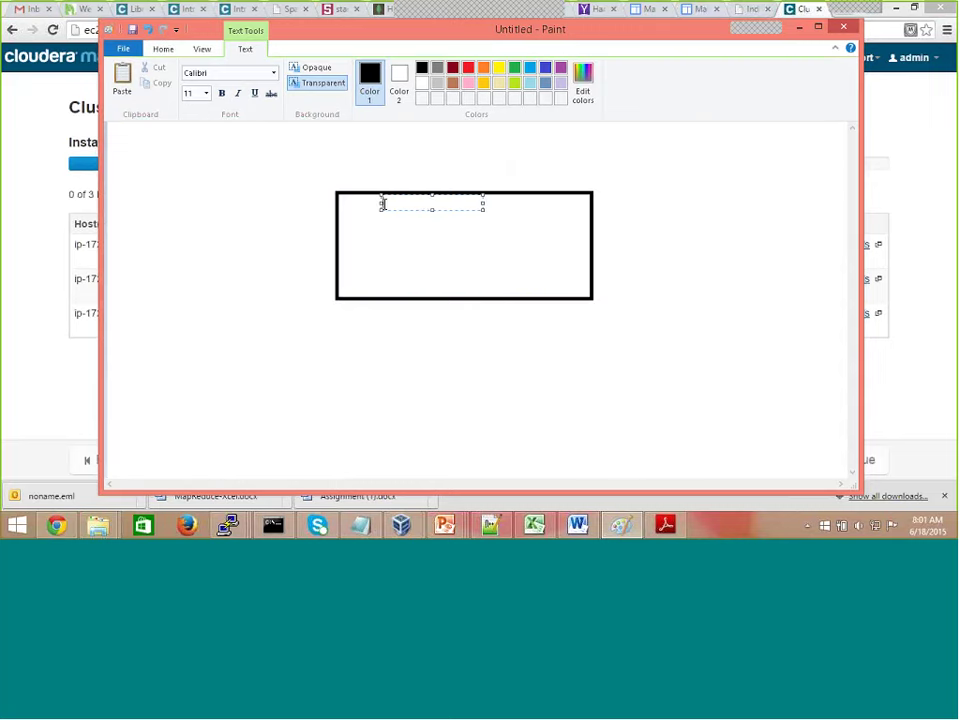
text(Cloudera Manager)
click(463, 236)
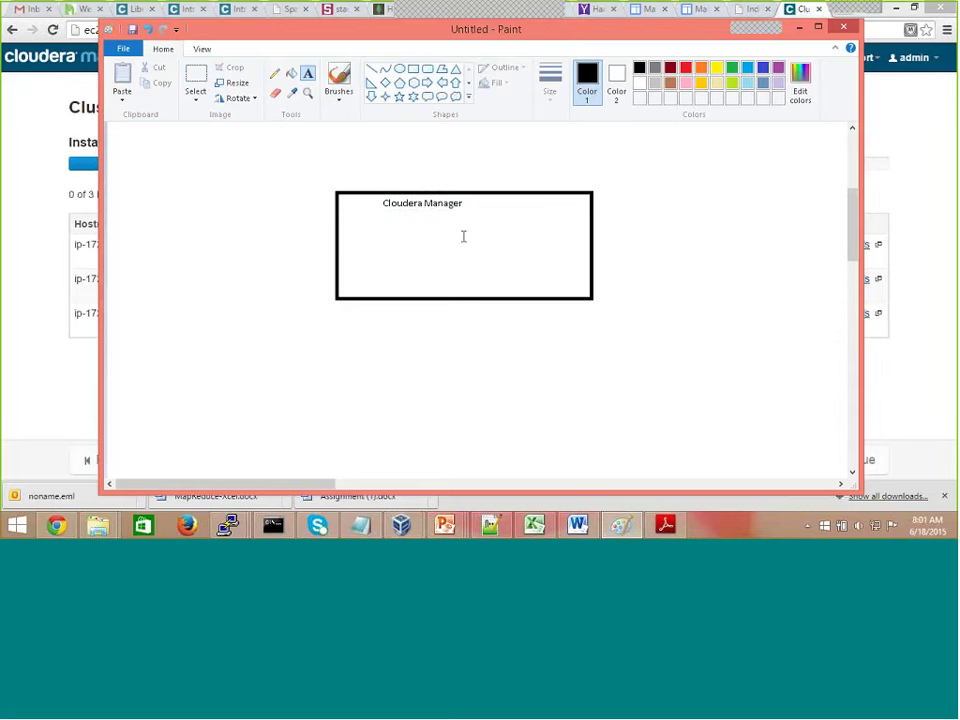
Draw three empty host boxes side by side below the Cloudera Manager box
mouse_move(850, 210)
mouse_down()
mouse_move(853, 228)
mouse_move(853, 213)
mouse_up()
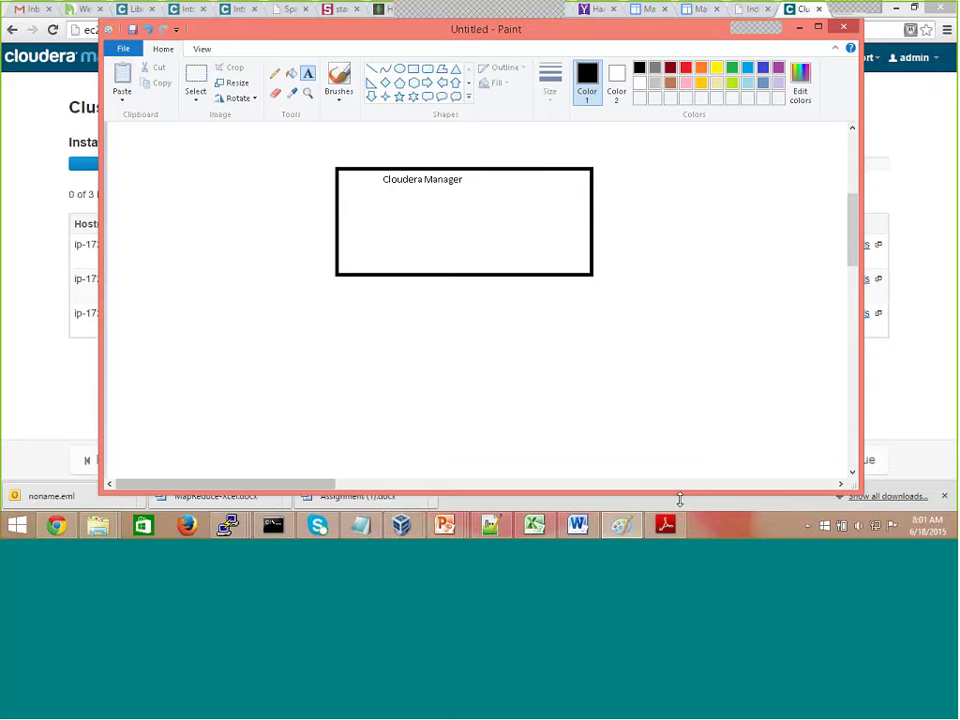
drag(680, 498, 680, 505)
click(413, 68)
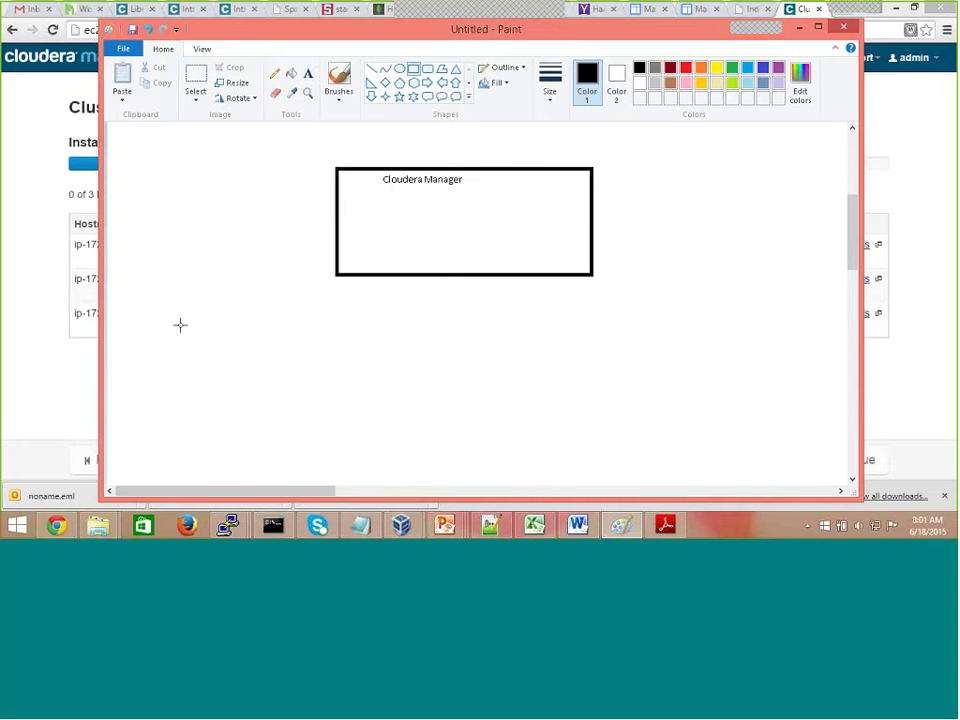
drag(180, 325, 364, 425)
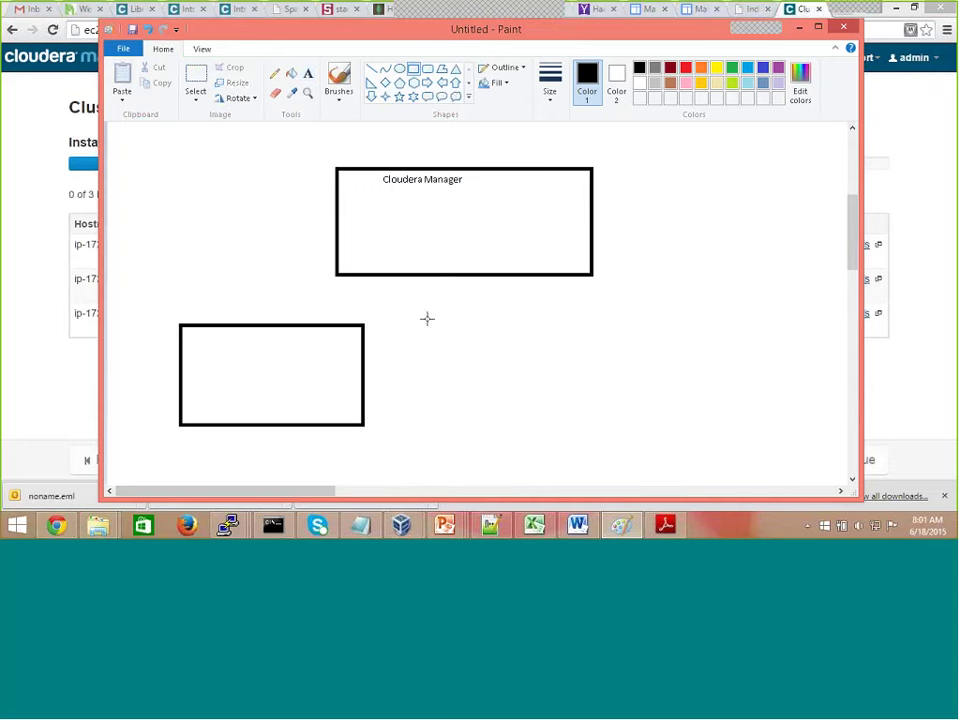
mouse_move(417, 320)
mouse_down()
mouse_move(609, 434)
mouse_move(619, 414)
mouse_up()
mouse_move(660, 316)
mouse_down()
mouse_move(808, 364)
mouse_move(838, 413)
mouse_up()
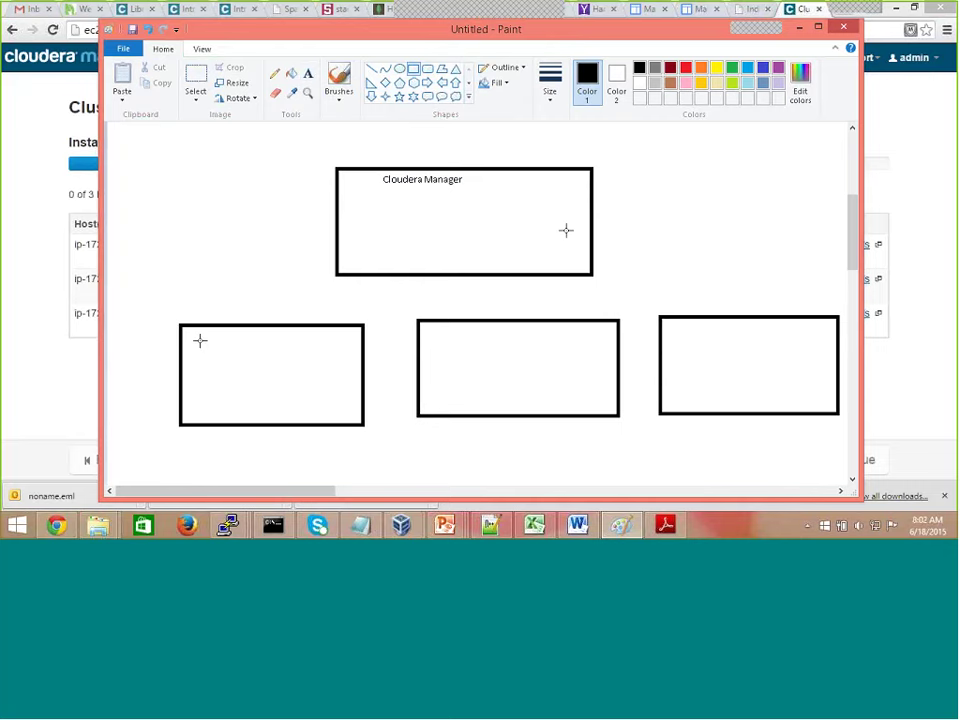
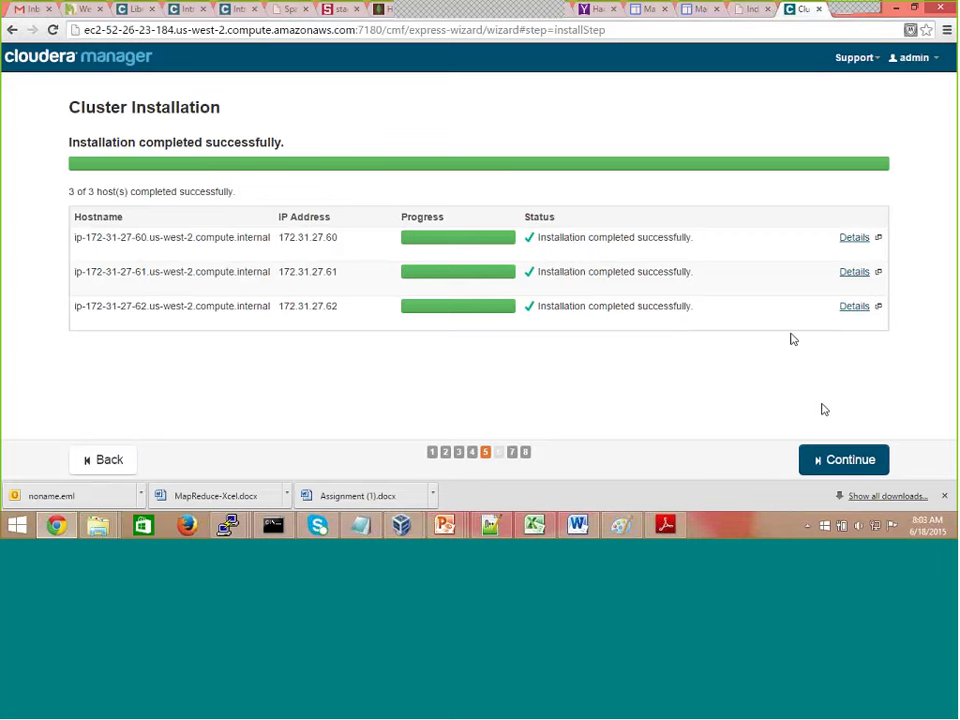
Start the CDH 5.4.2 parcel installation and bring the lab guidebook PDF forward
click(847, 461)
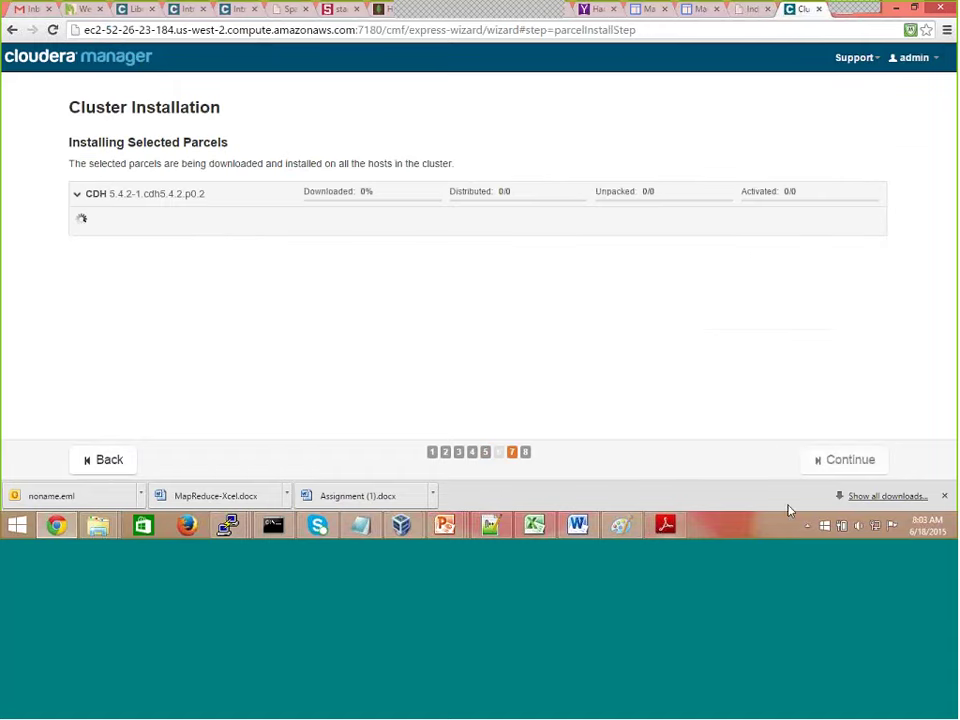
key(alt+Tab)
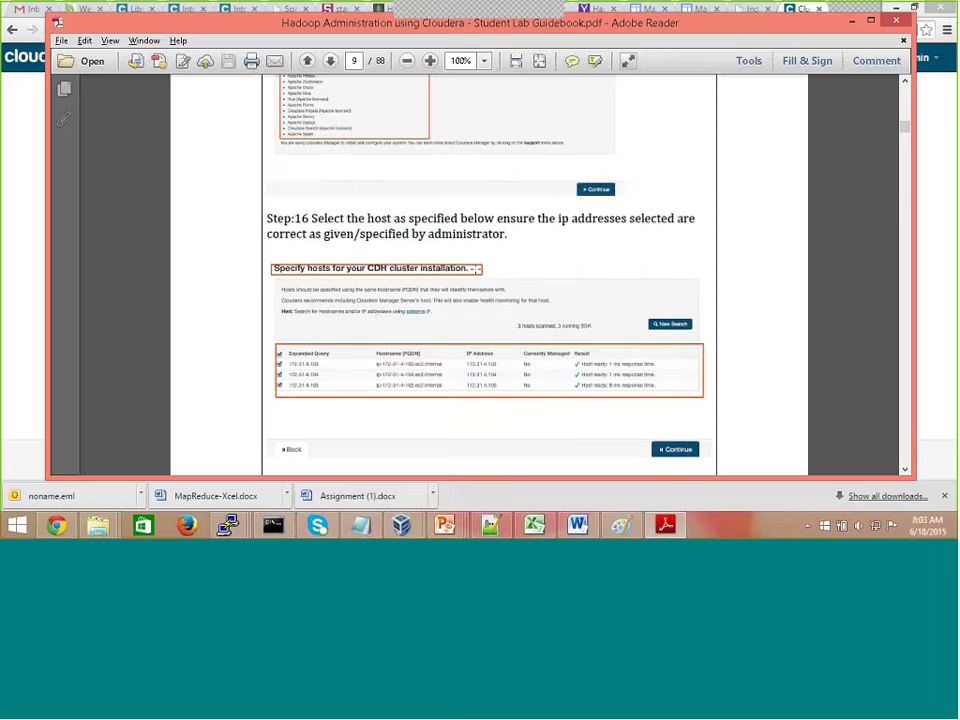
Read guidebook Steps 16–20, then minimize Adobe Reader to return to the parcel download
scroll(371, 274, down, 5)
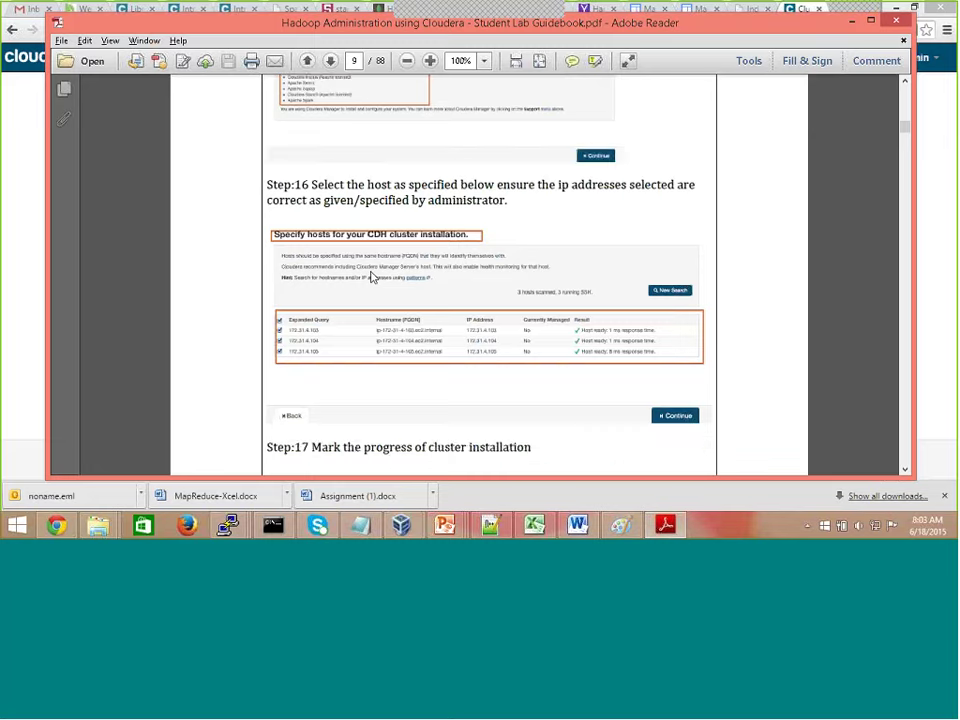
scroll(403, 247, down, 4)
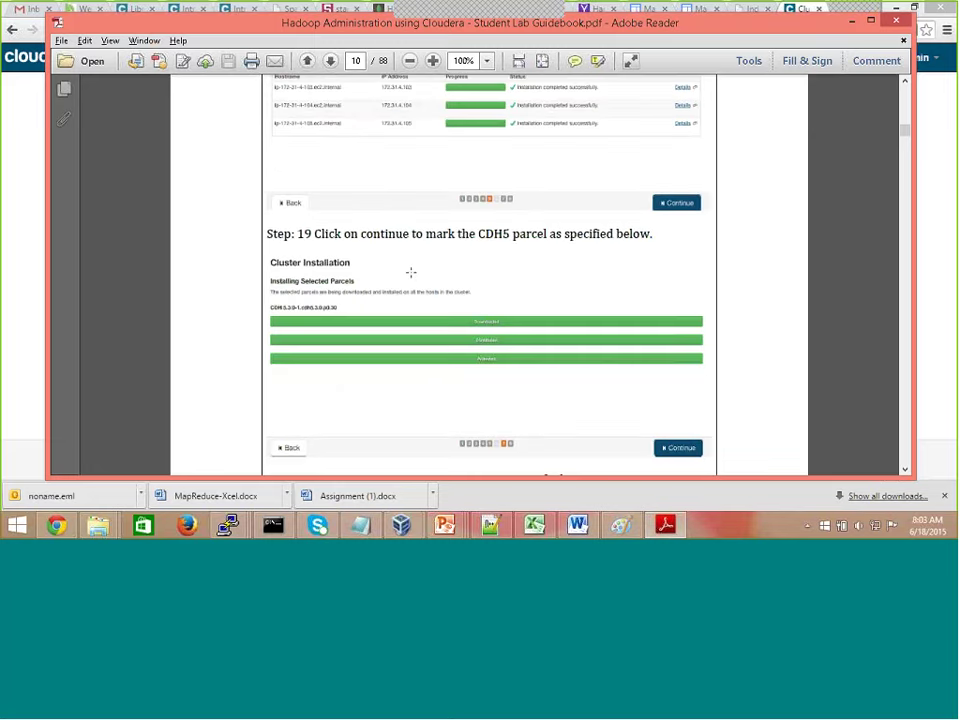
scroll(411, 270, down, 3)
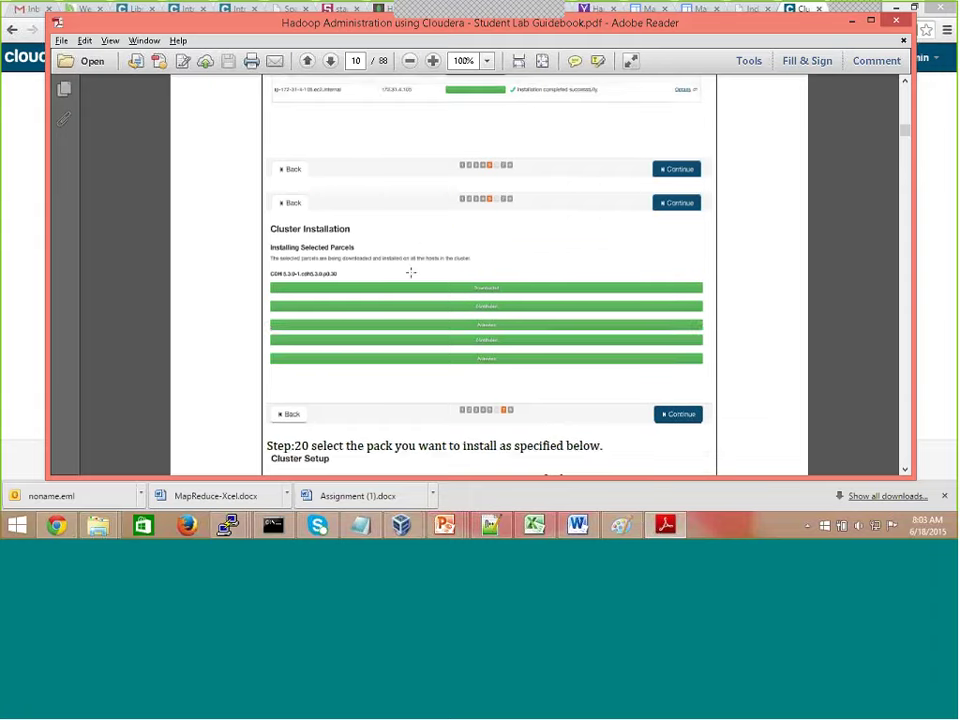
click(851, 20)
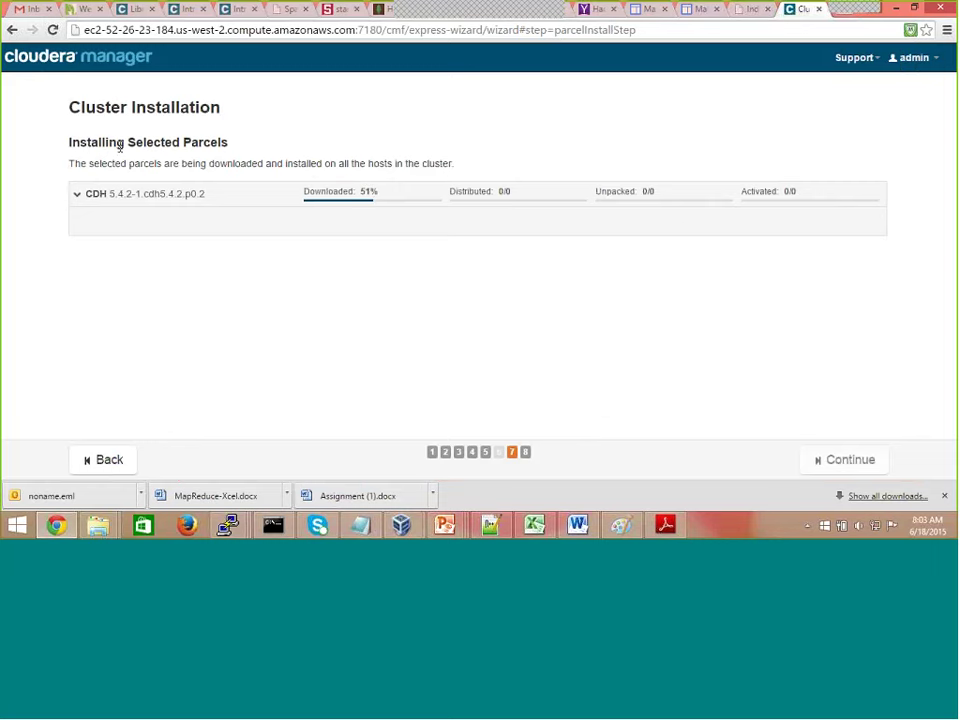
Collapse and re-expand the CDH 5.4.2 parcel row while its download reaches 100%
drag(79, 143, 214, 161)
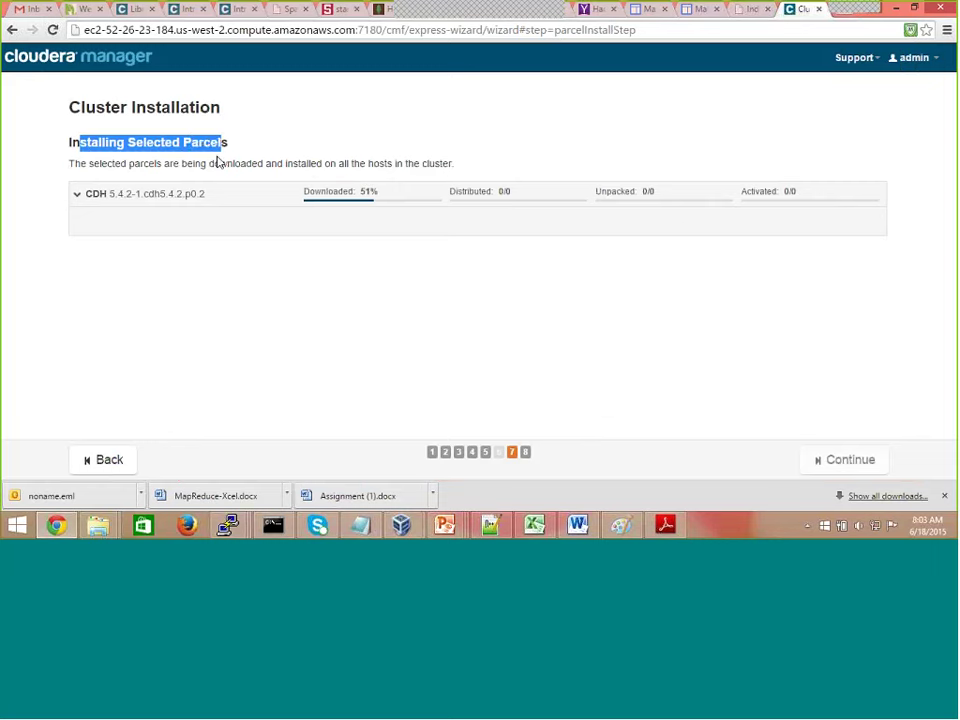
click(77, 194)
click(160, 200)
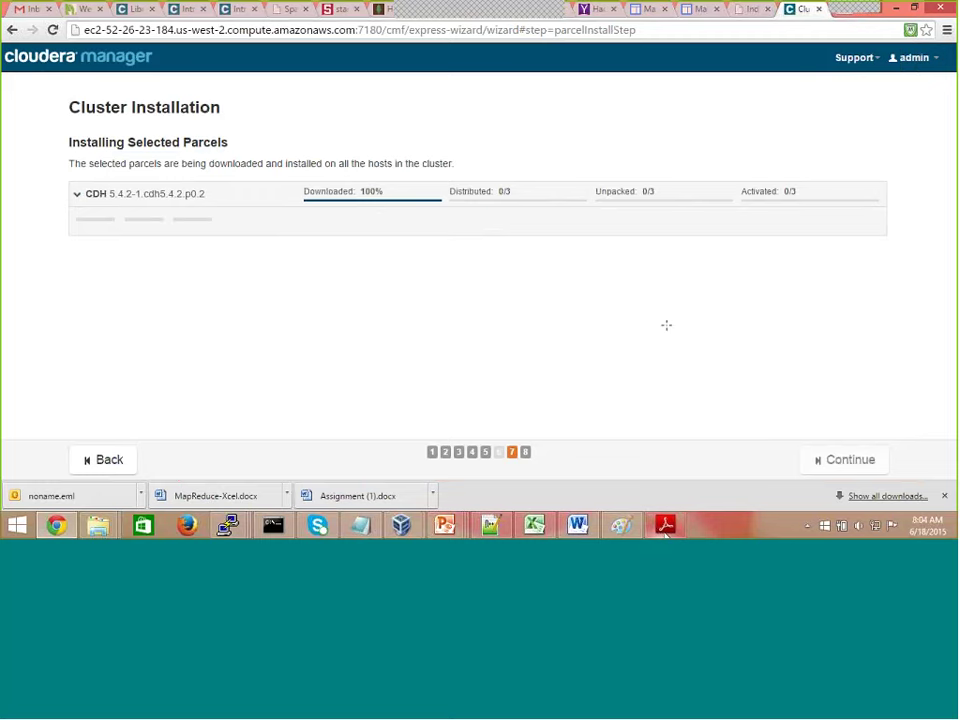
Check the guidebook's Step 20 Cluster Setup list, then minimize it to watch parcel progress
key(alt+Tab)
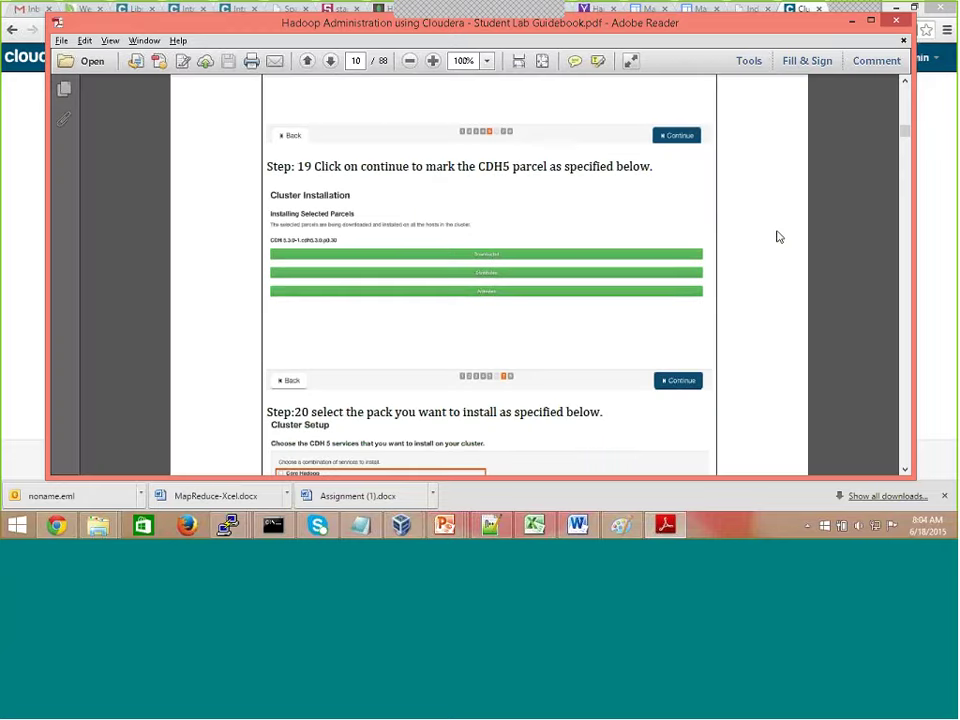
scroll(779, 237, down, 1)
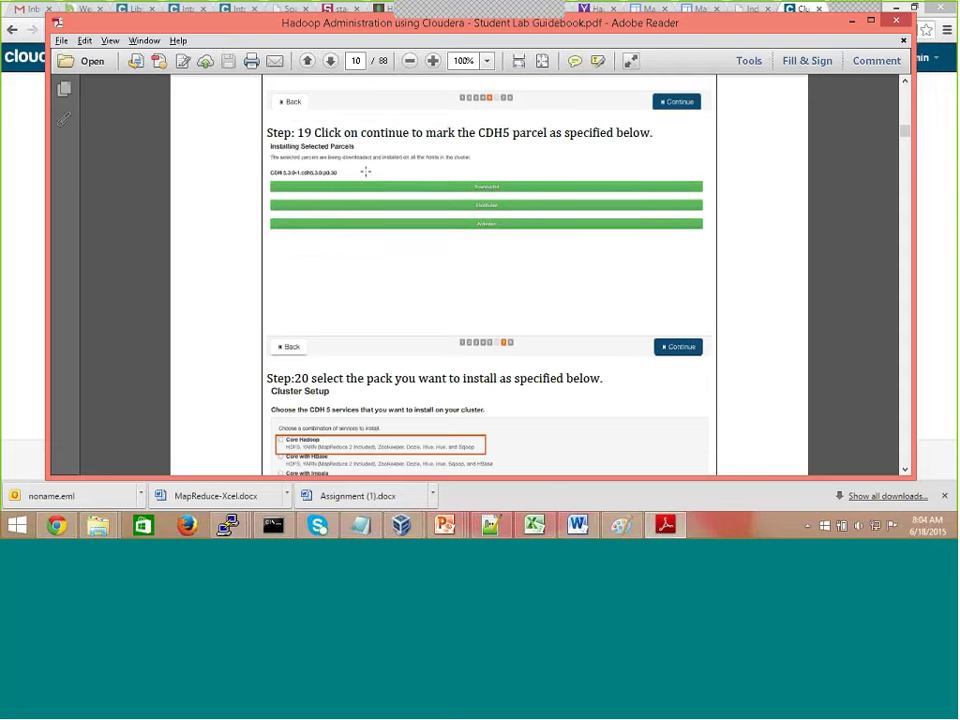
click(851, 20)
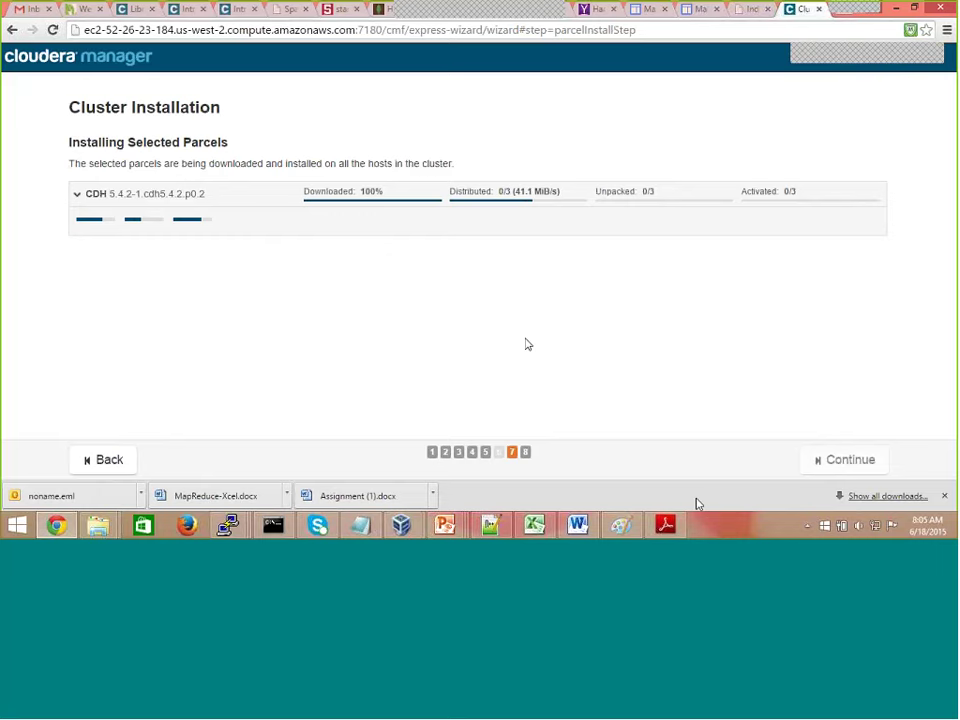
Reread the guidebook's next step and return to Chrome as the parcel activates on 3/3 hosts
key(alt+Tab)
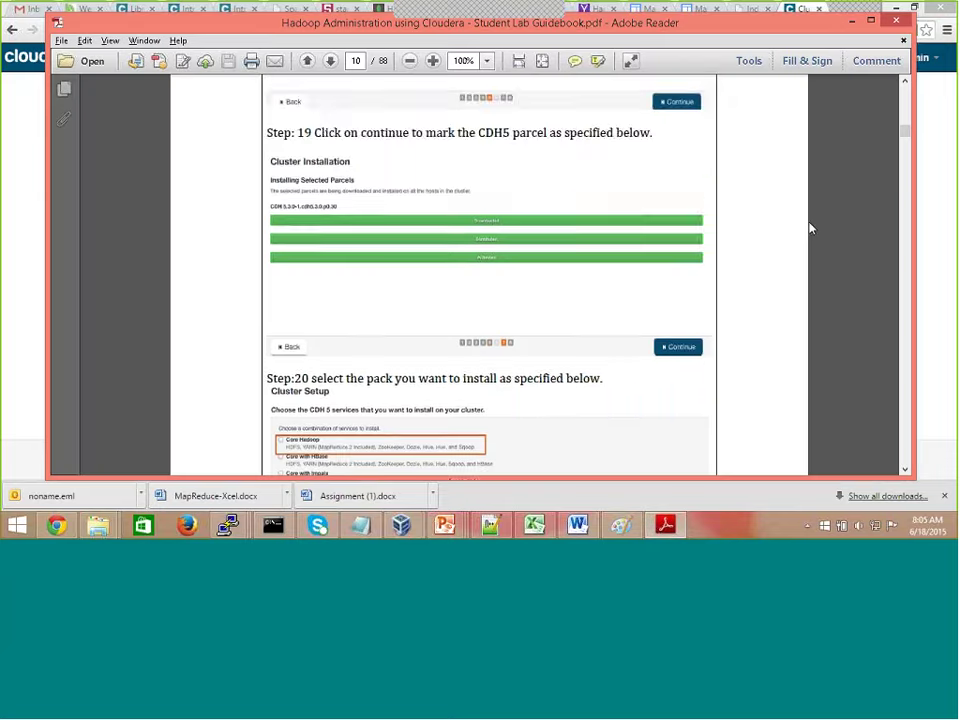
scroll(810, 227, down, 2)
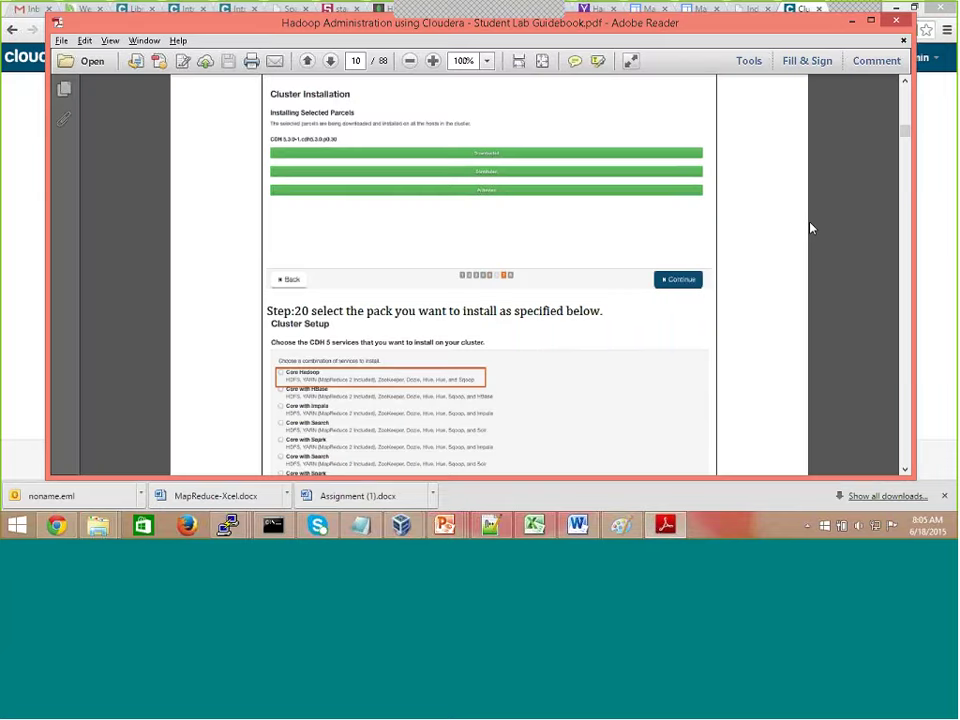
scroll(812, 227, down, 2)
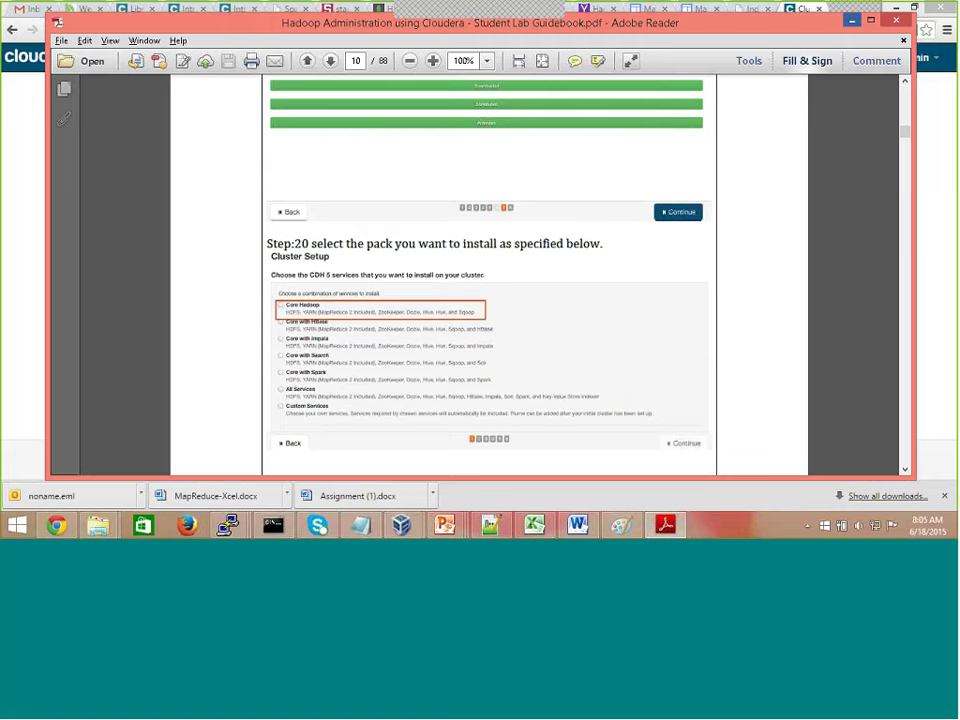
key(alt+Tab)
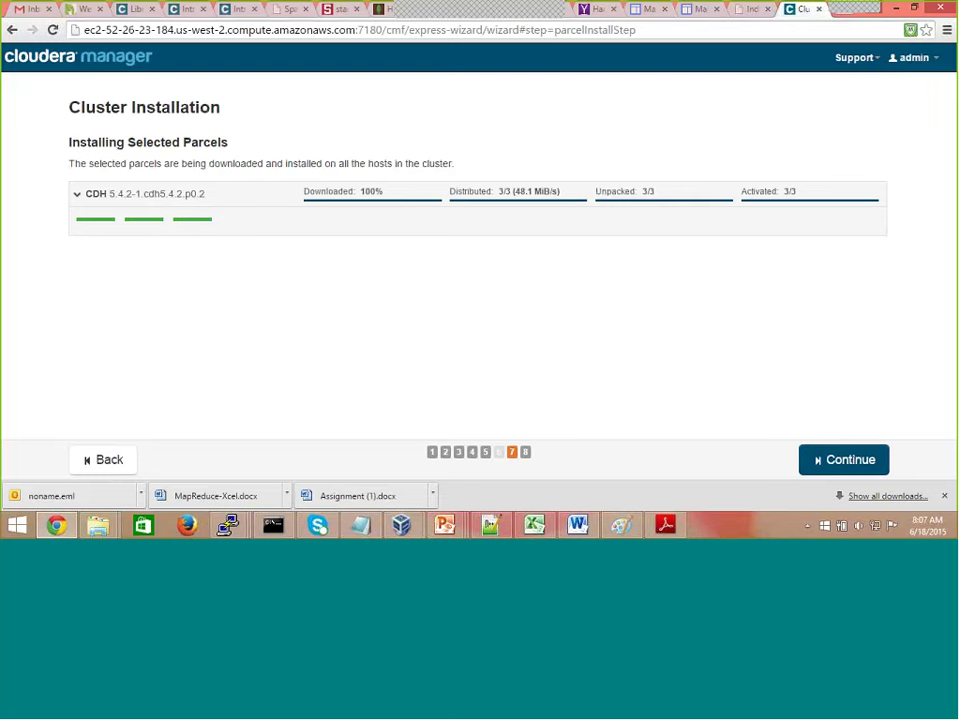
Advance to the host correctness inspection and scroll through the Validations list
click(845, 460)
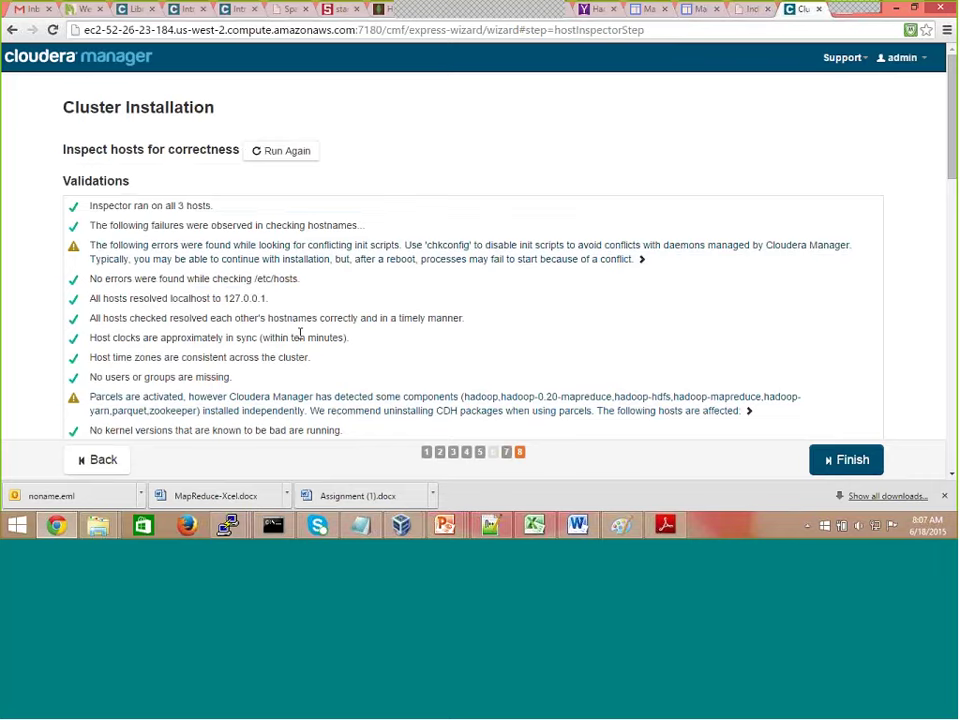
scroll(300, 334, down, 1)
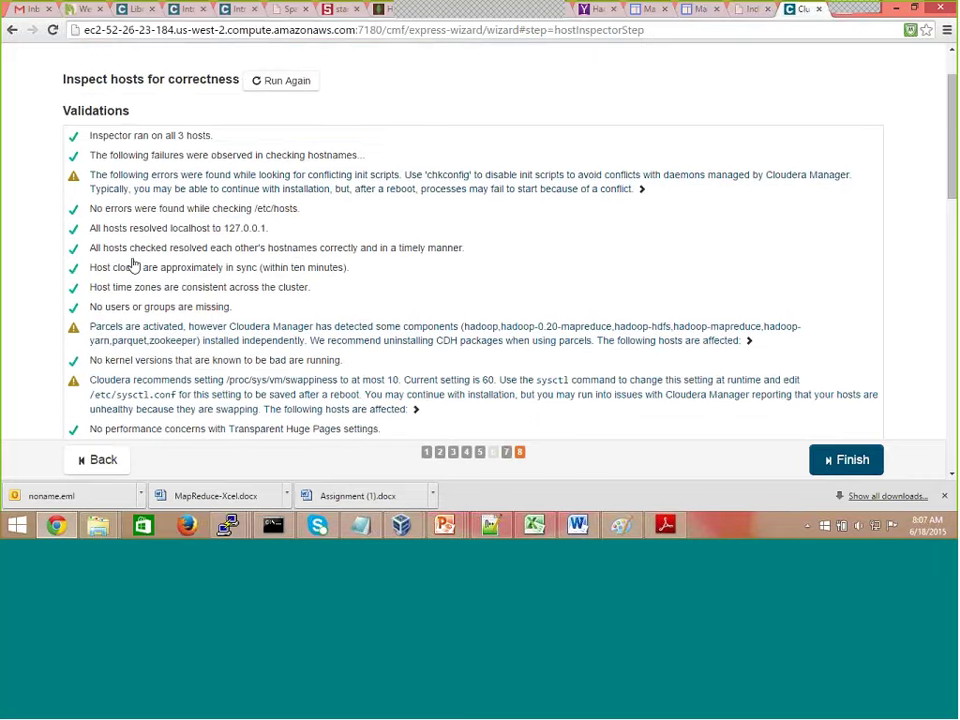
scroll(552, 274, down, 1)
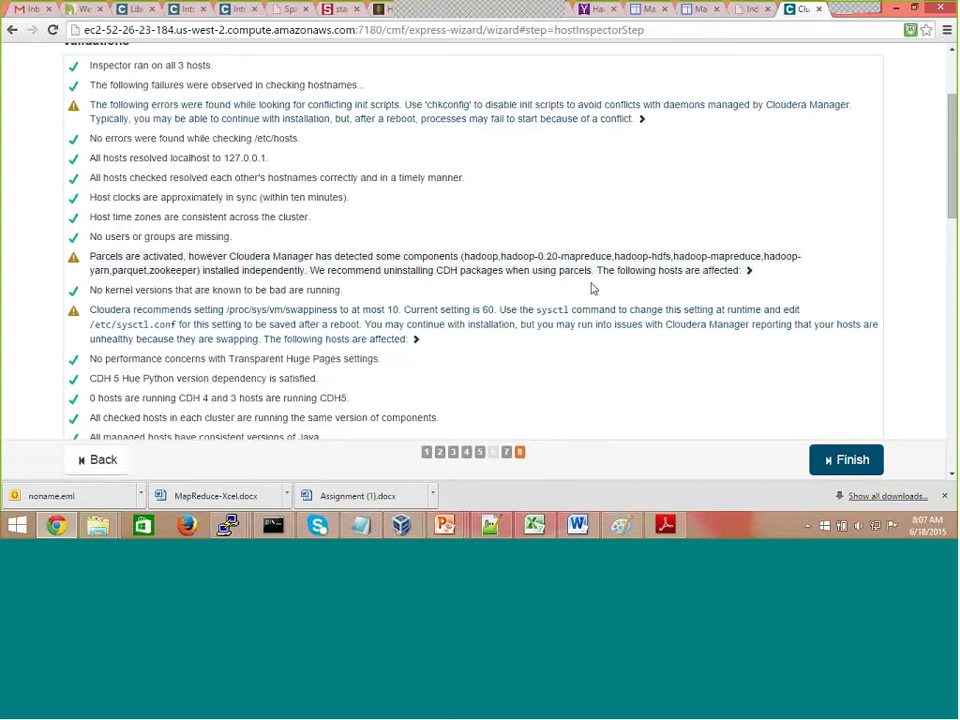
Expand the parcels warning to reveal its affected host
click(748, 272)
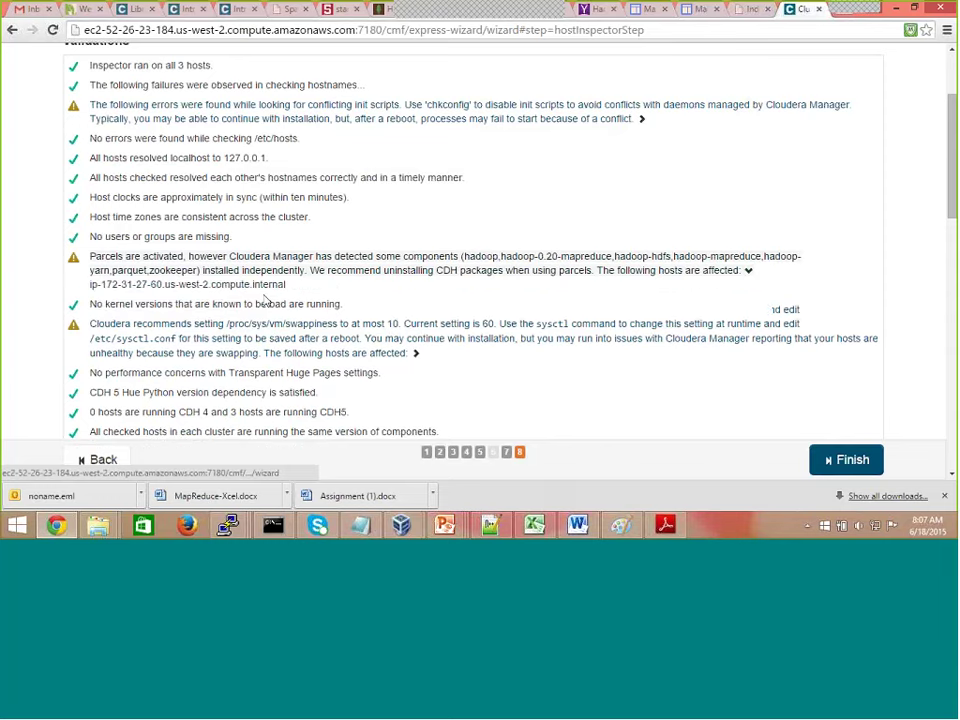
drag(147, 285, 212, 287)
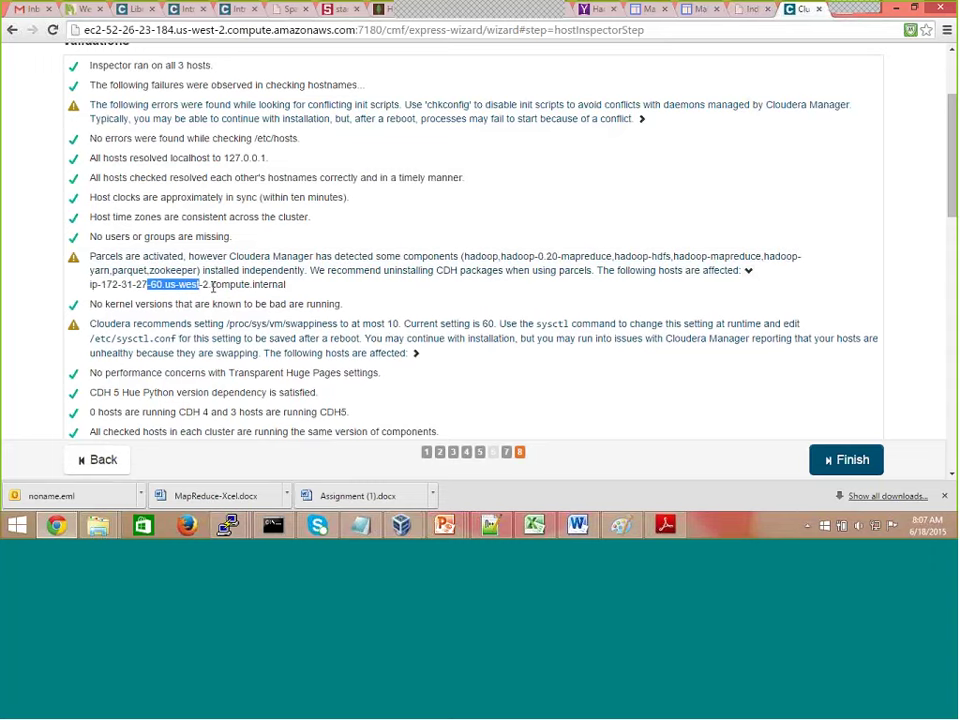
click(212, 287)
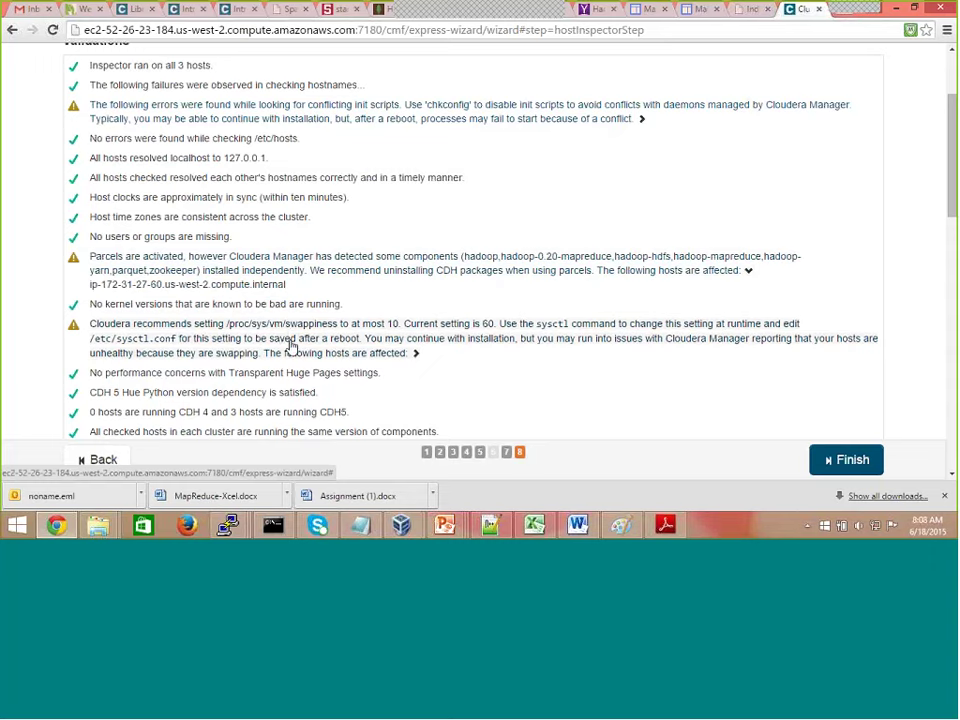
Review the swappiness warning (60 vs. recommended 10) and the CDH 5 Version Summary table
scroll(292, 347, down, 1)
scroll(292, 347, down, 2)
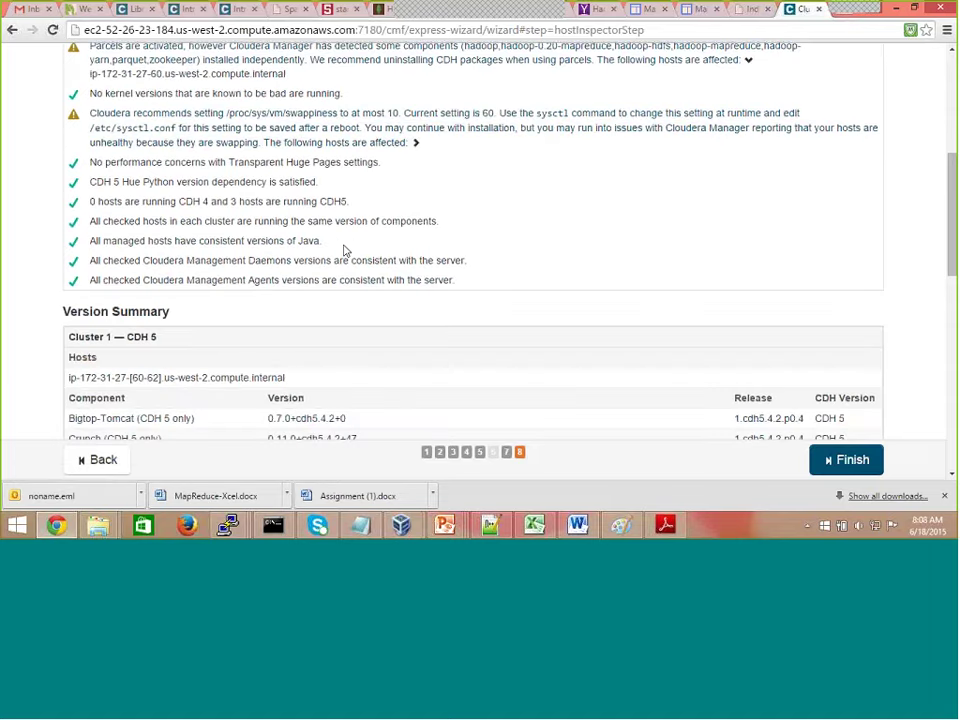
scroll(344, 250, up, 5)
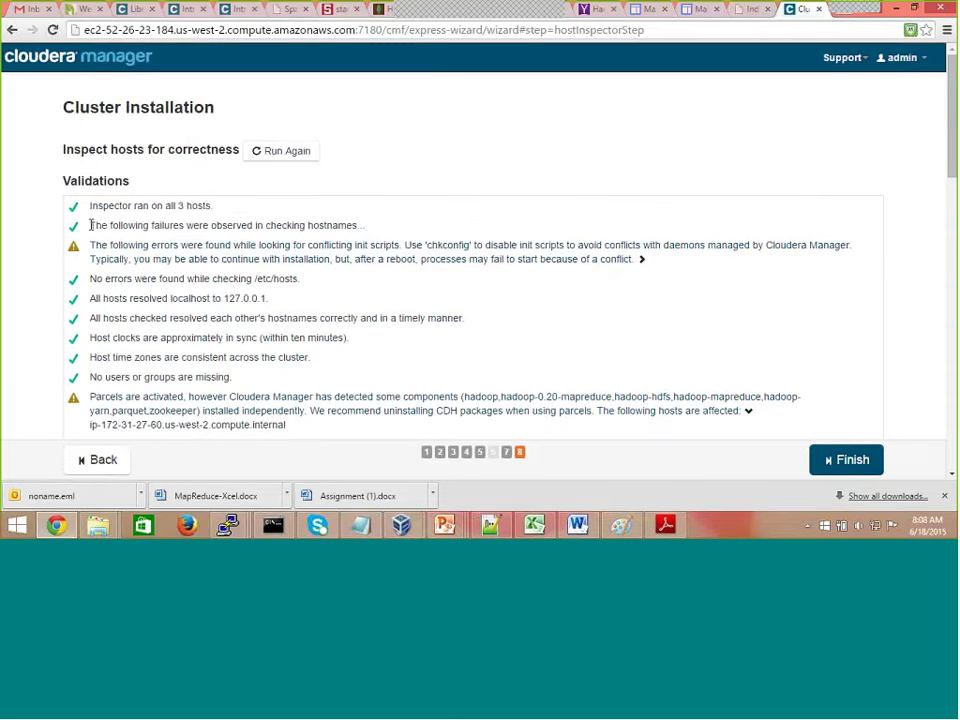
scroll(100, 222, down, 3)
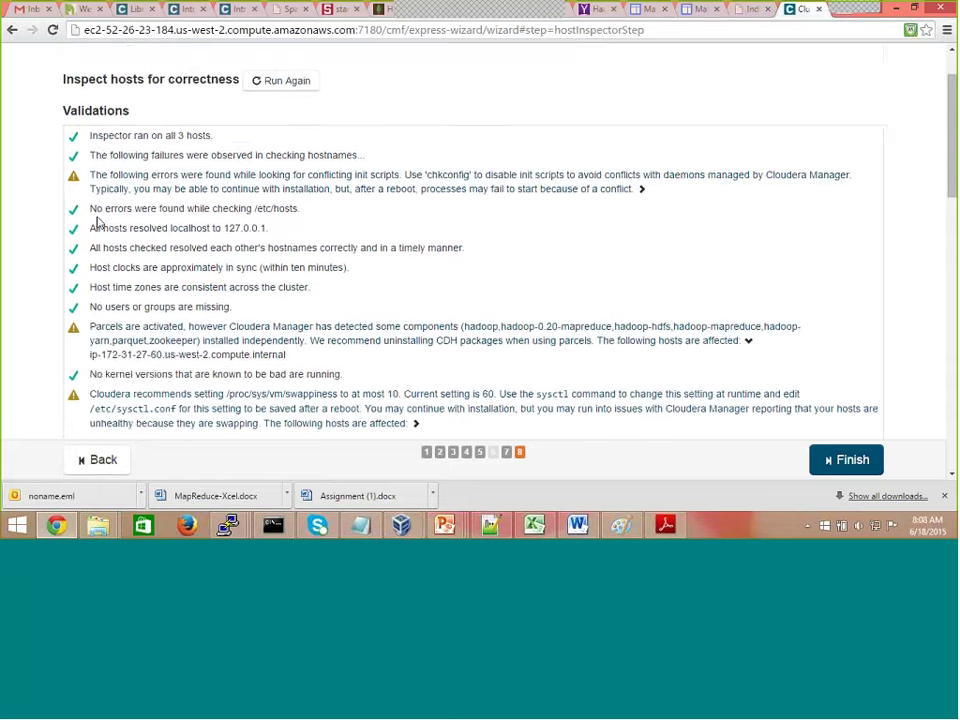
scroll(97, 215, down, 3)
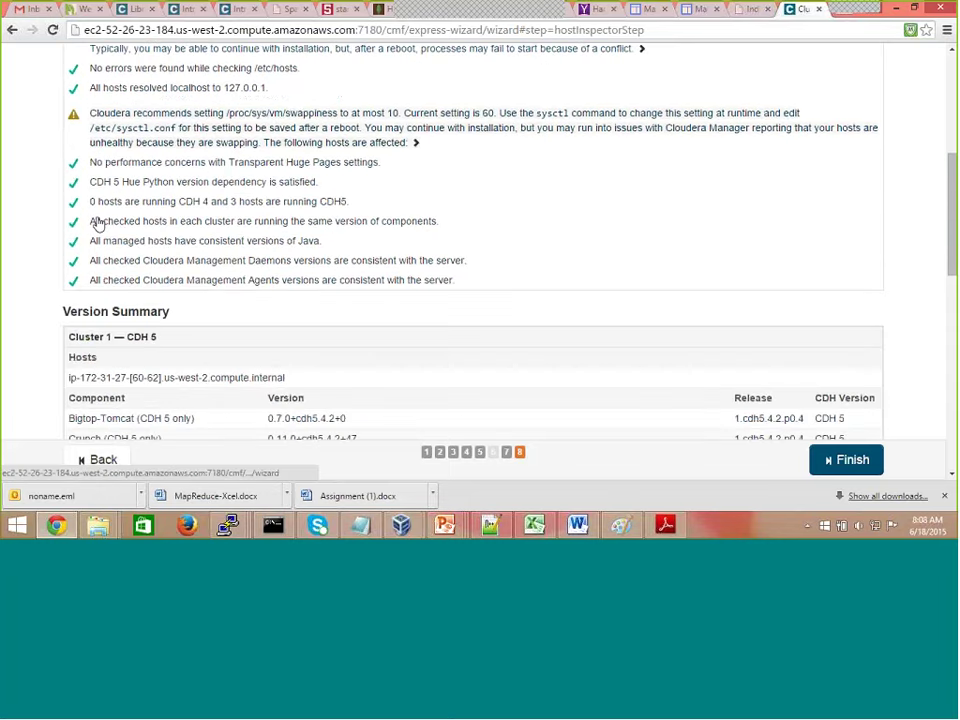
scroll(98, 224, down, 1)
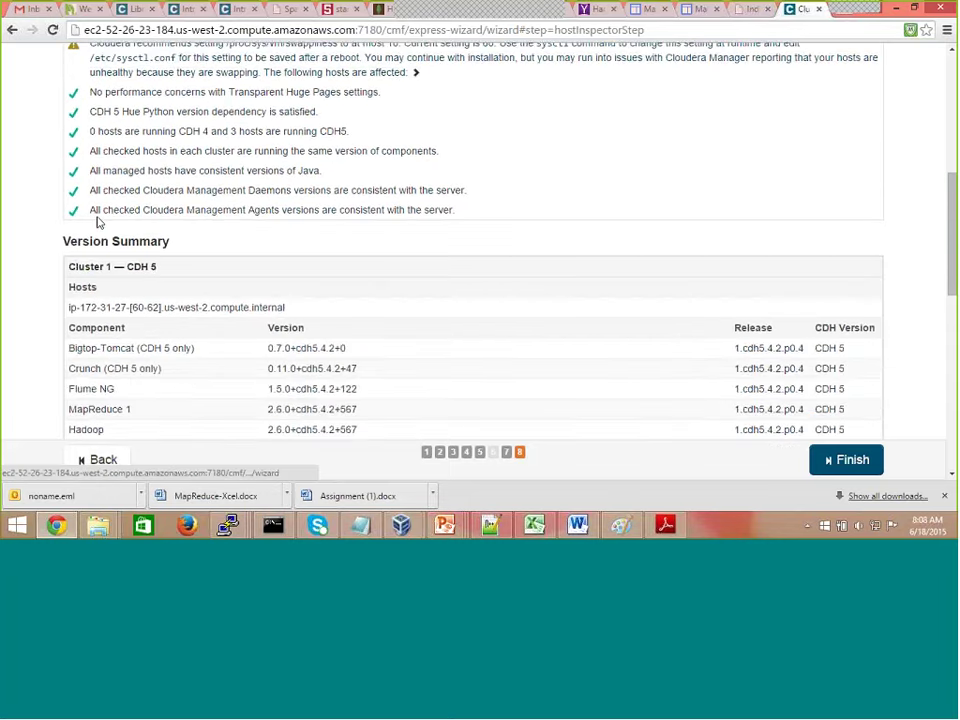
scroll(97, 222, down, 7)
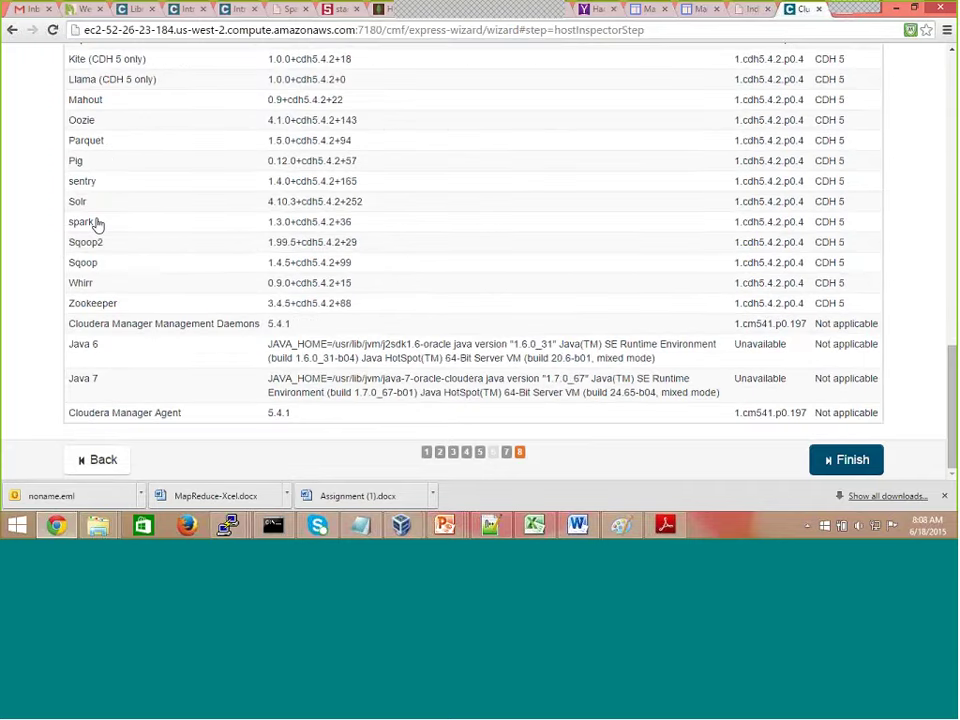
scroll(872, 440, up, 7)
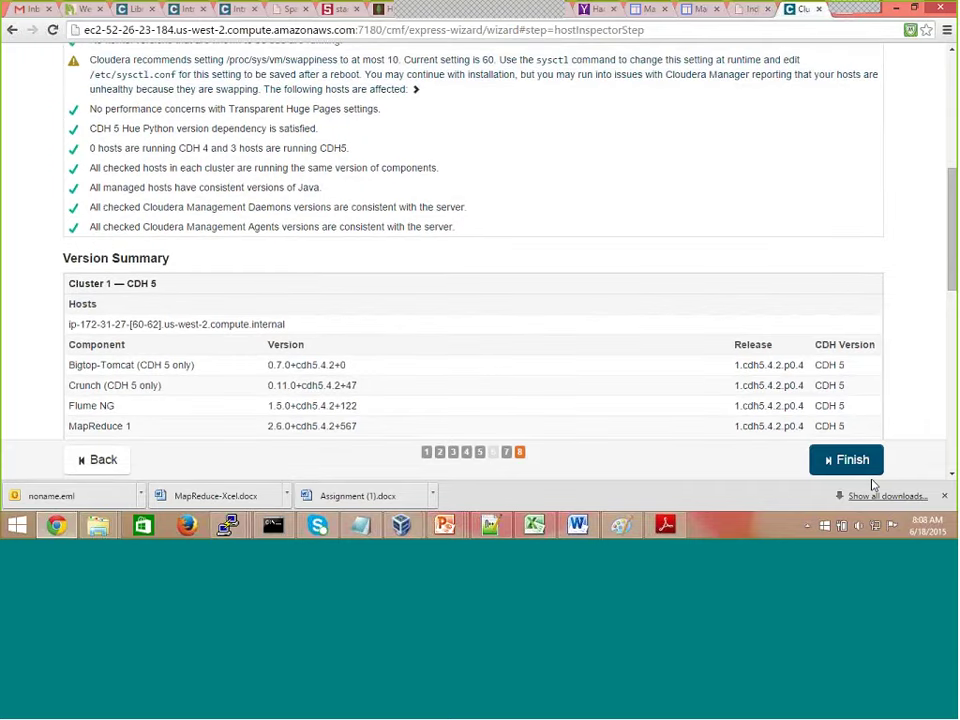
Choose the Core Hadoop service combination and continue to Customize Role Assignments
click(840, 464)
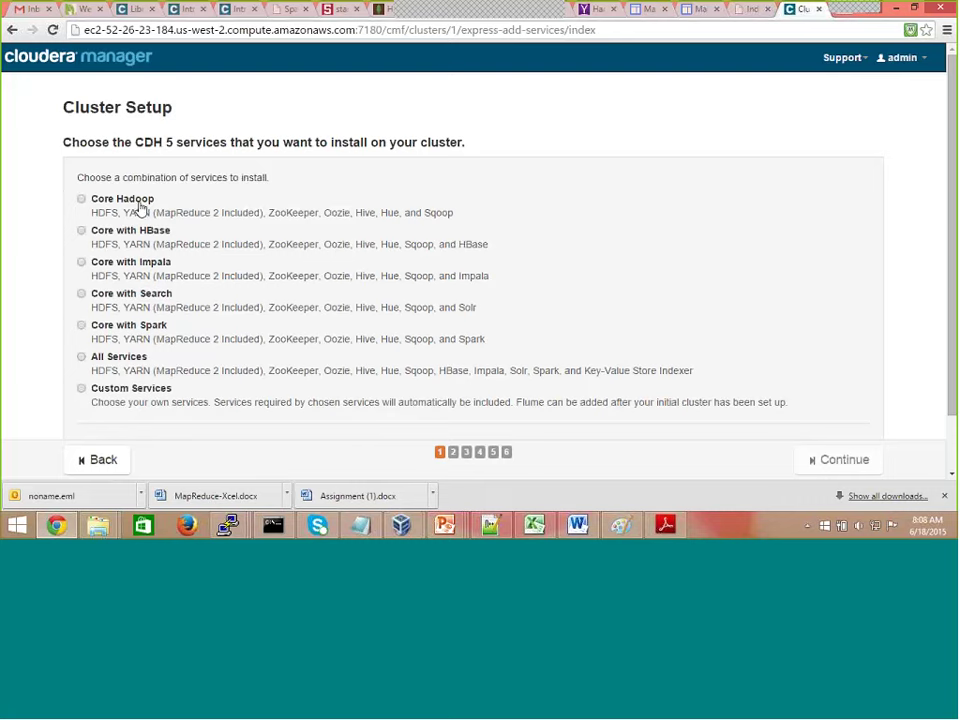
click(82, 201)
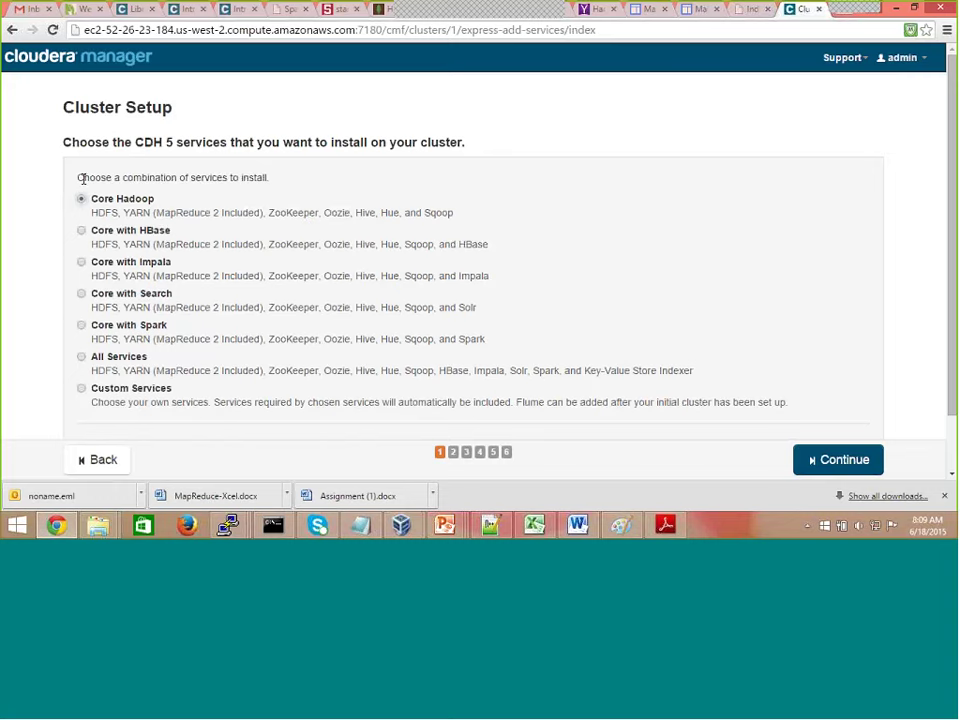
drag(79, 178, 463, 225)
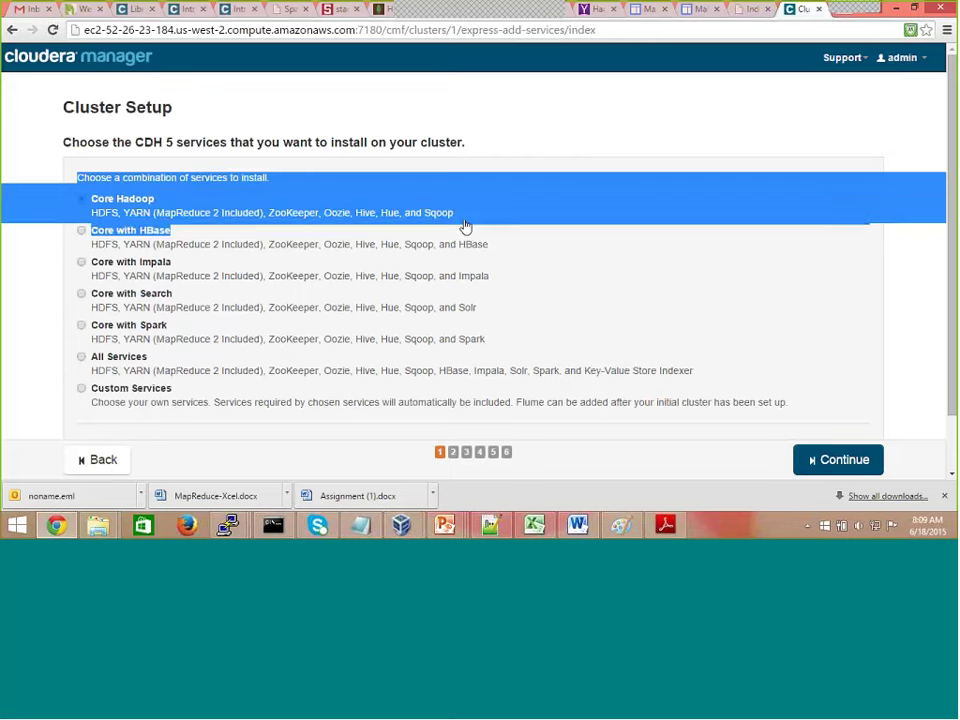
click(493, 140)
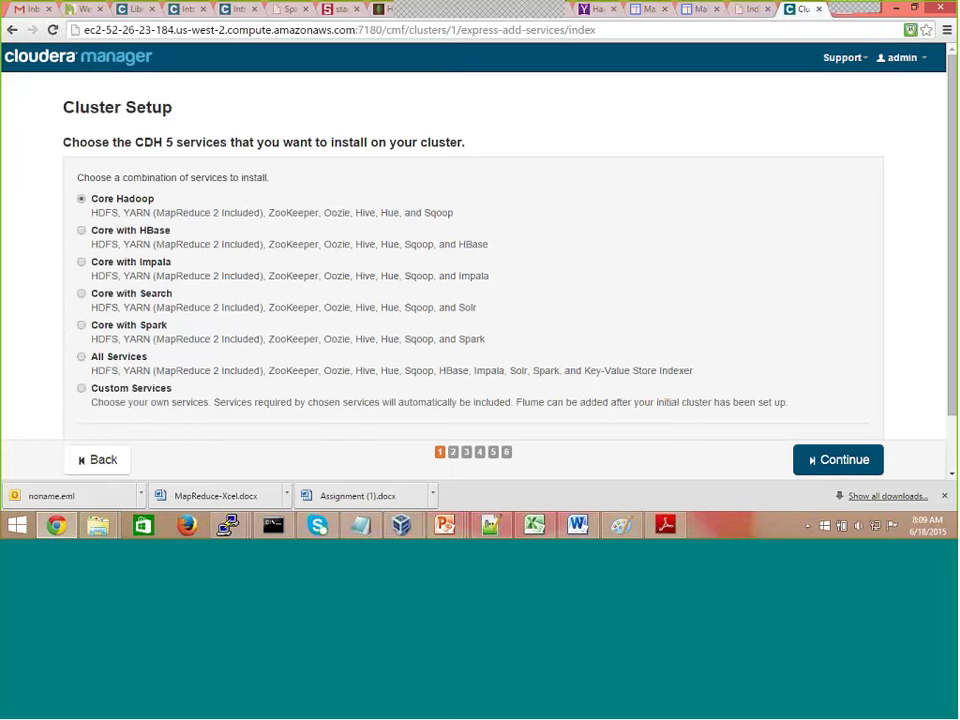
click(821, 456)
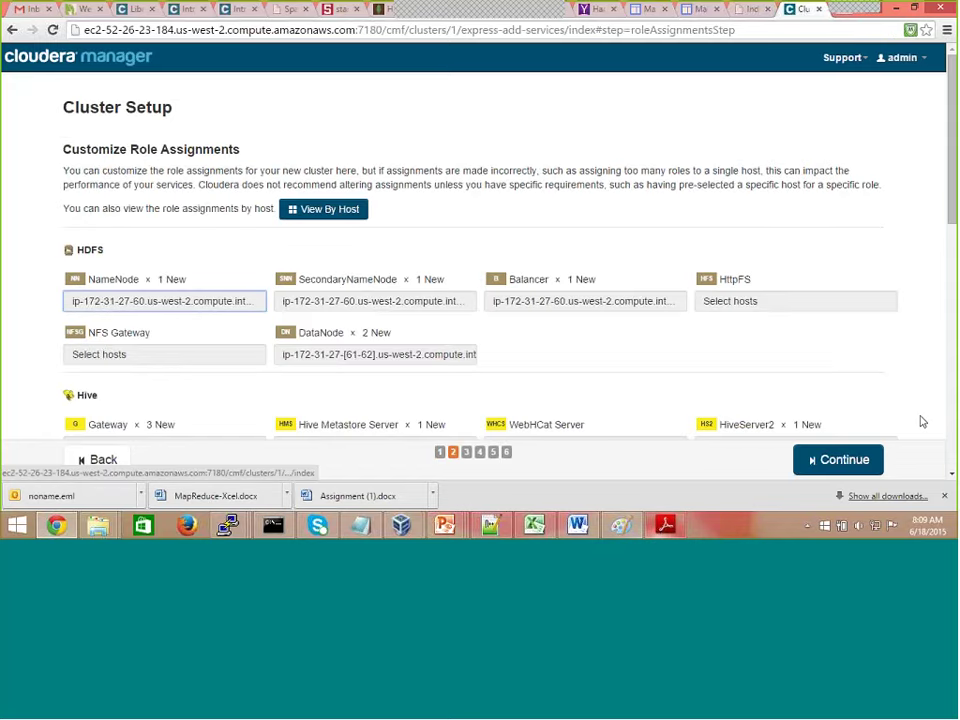
key(alt+Tab)
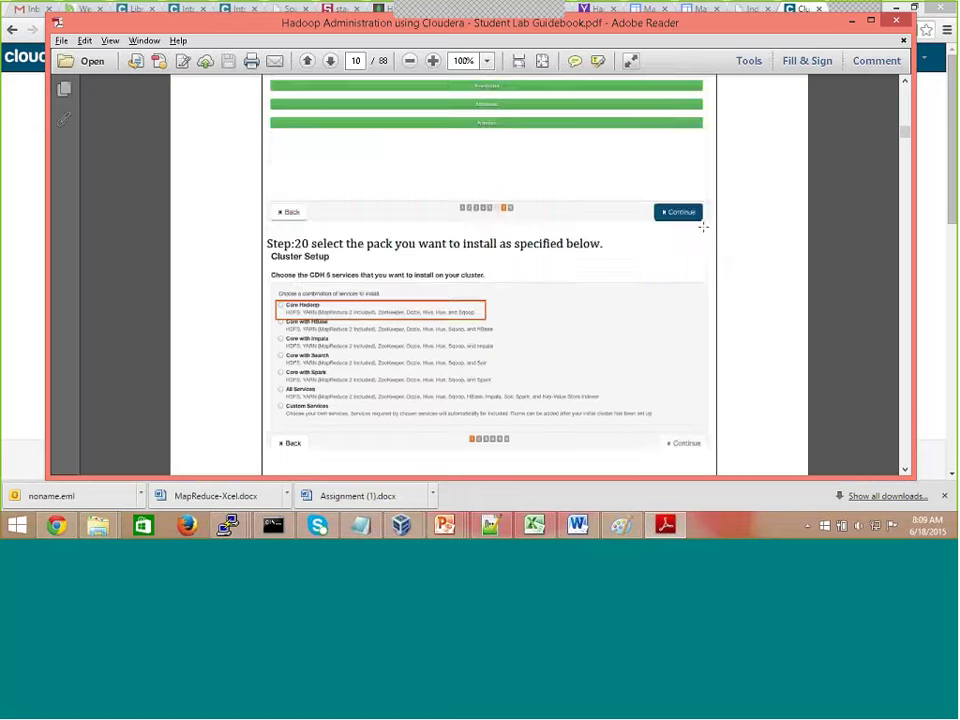
Read the guidebook's Step 20 Core Hadoop choice and Step 21 embedded database setup
scroll(823, 262, down, 3)
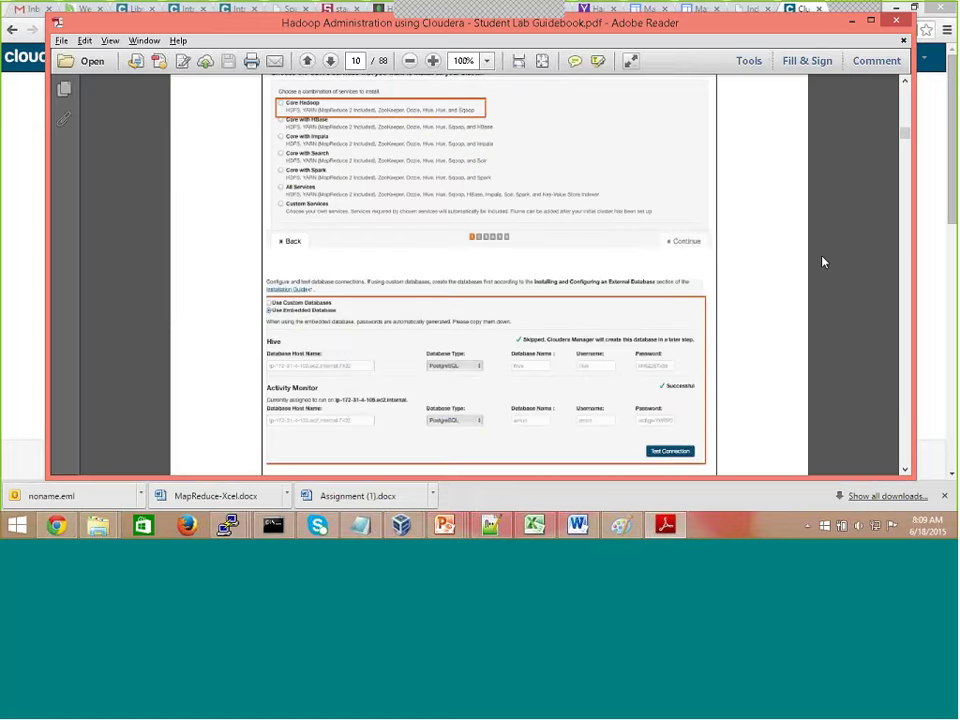
scroll(823, 262, down, 3)
scroll(823, 262, up, 3)
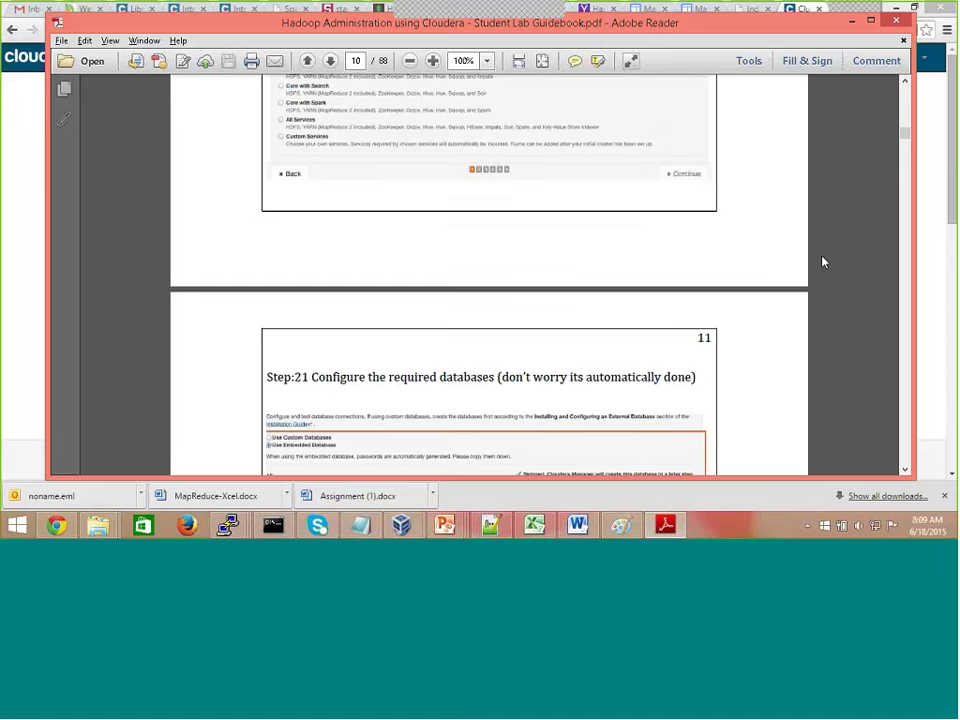
scroll(823, 262, up, 3)
Review the suggested role assignments, keeping DataNode on 2 hosts and Hive Gateway on 3
click(954, 152)
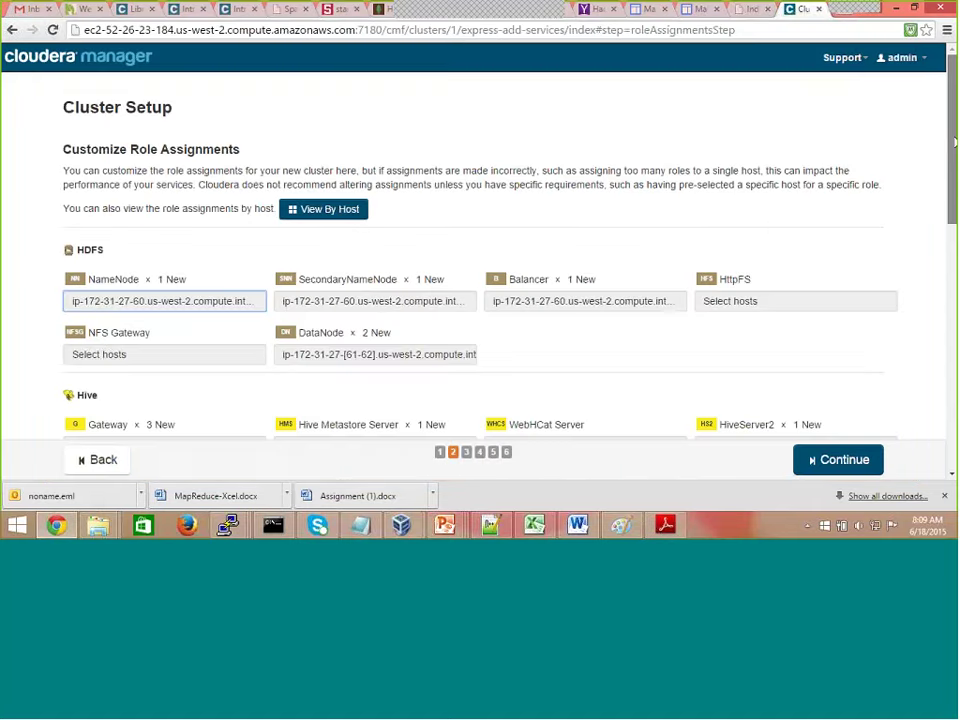
scroll(954, 152, down, 1)
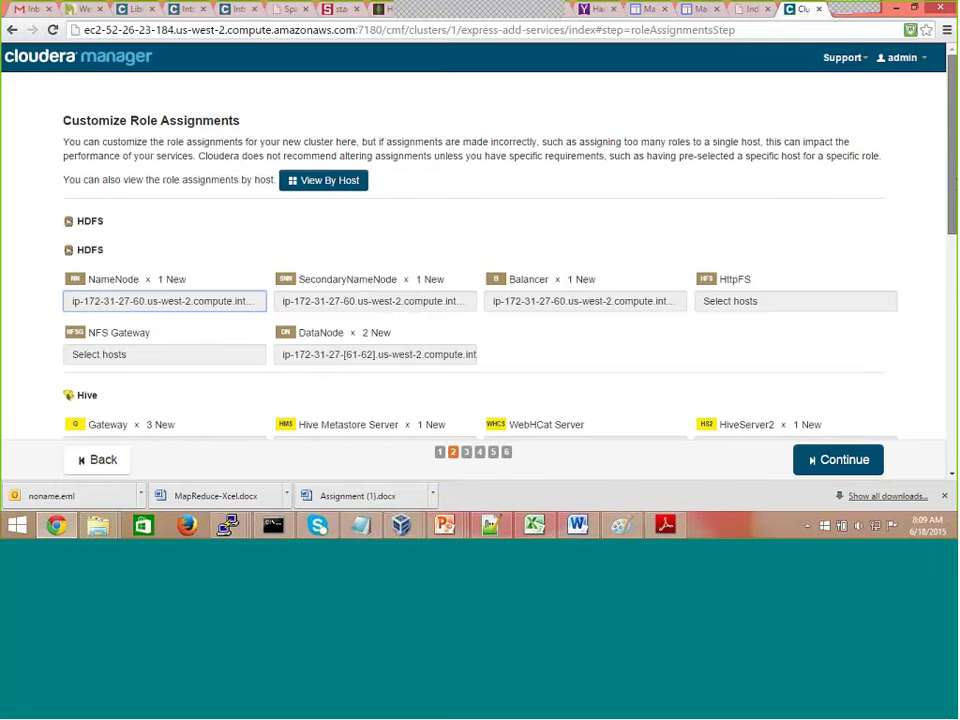
scroll(72, 135, down, 3)
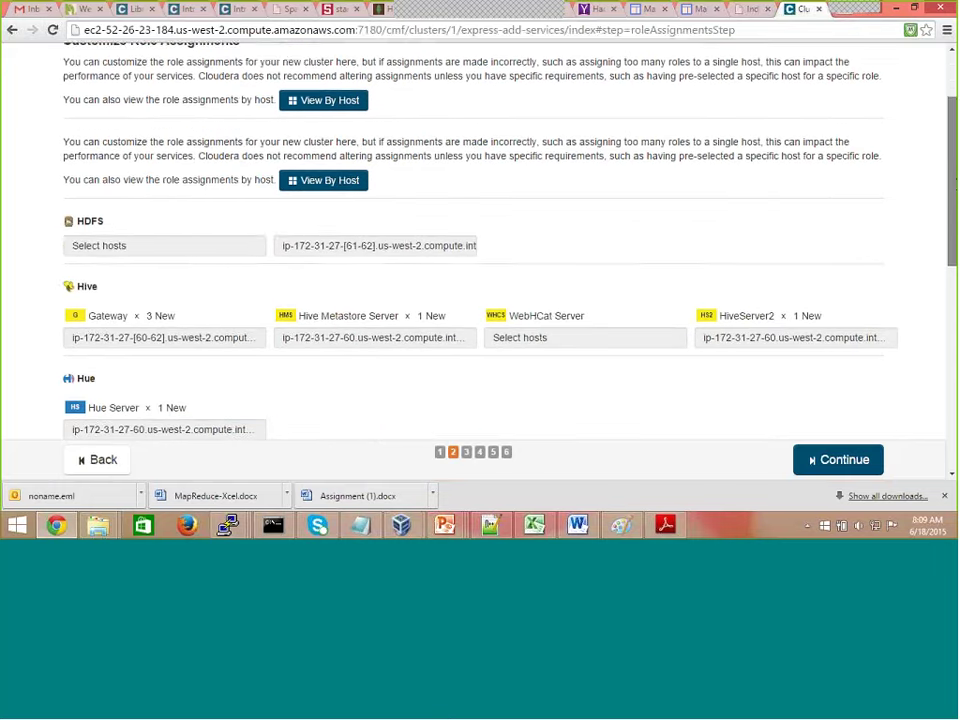
scroll(72, 135, up, 3)
drag(62, 133, 233, 131)
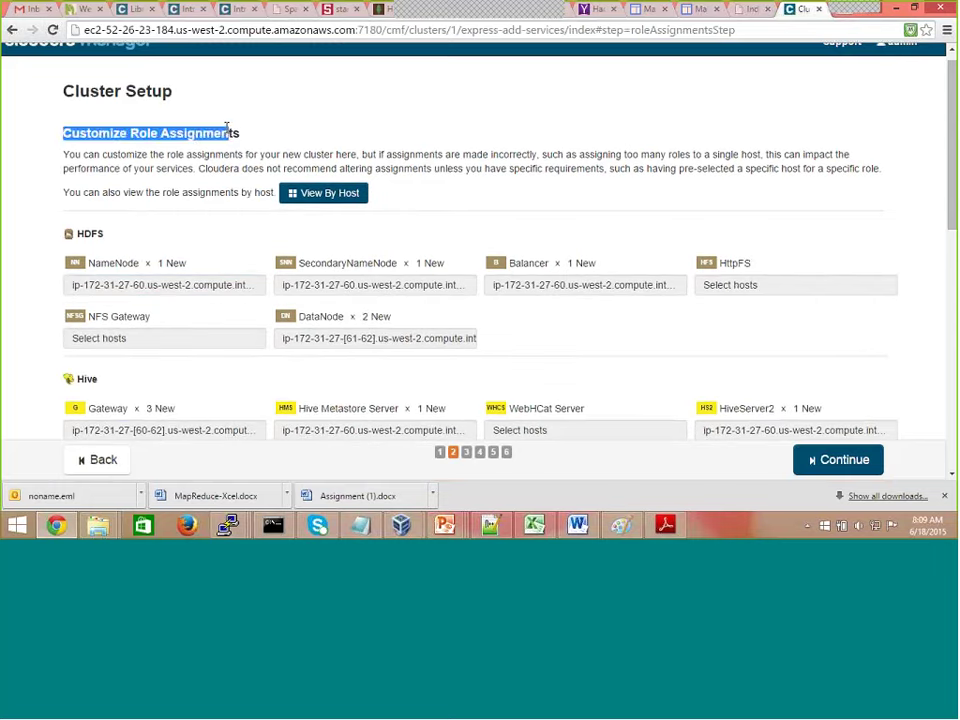
click(912, 170)
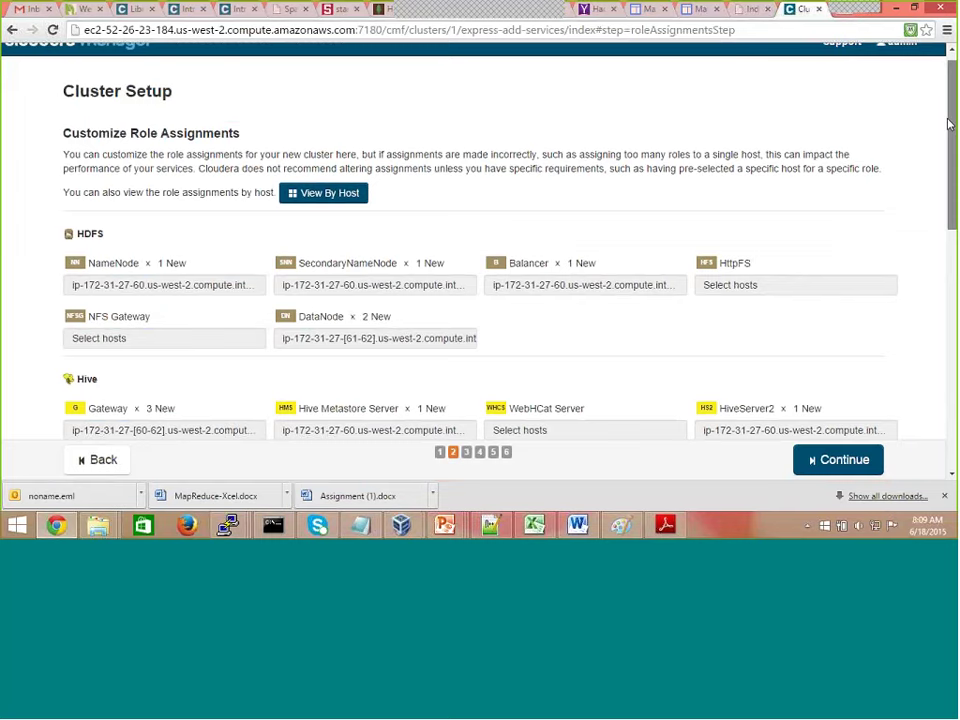
drag(950, 123, 955, 177)
scroll(475, 250, down, 1)
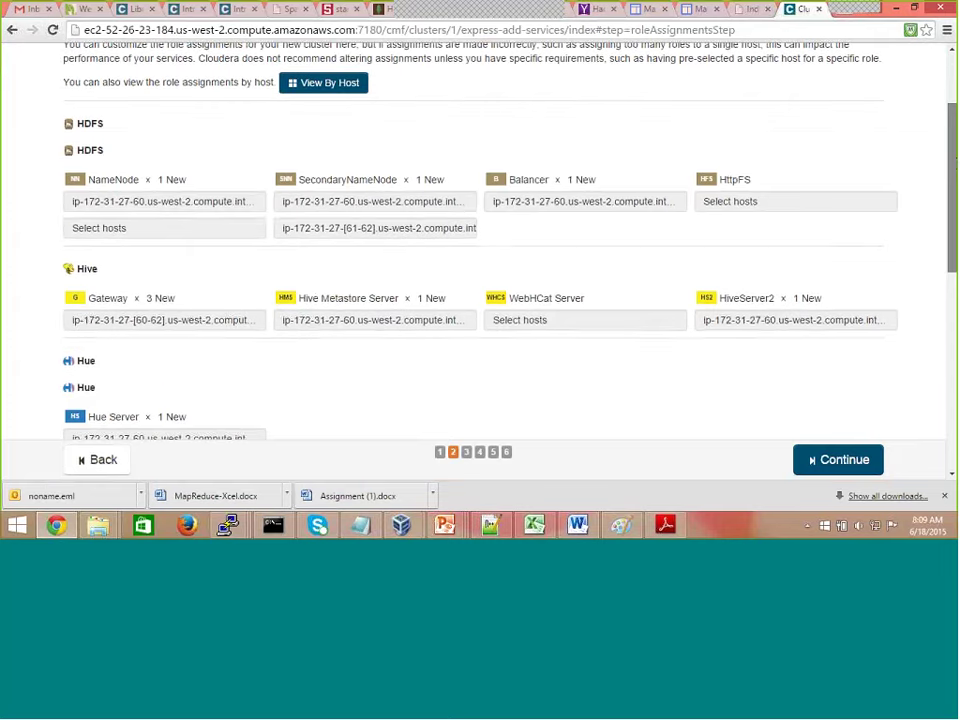
scroll(475, 250, down, 1)
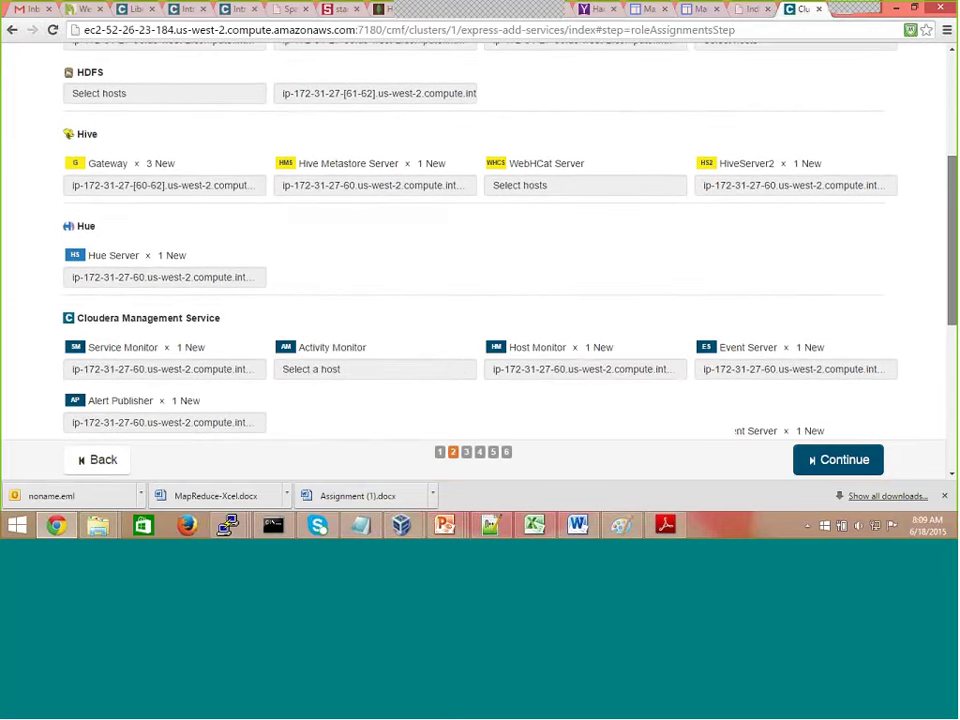
scroll(418, 295, down, 1)
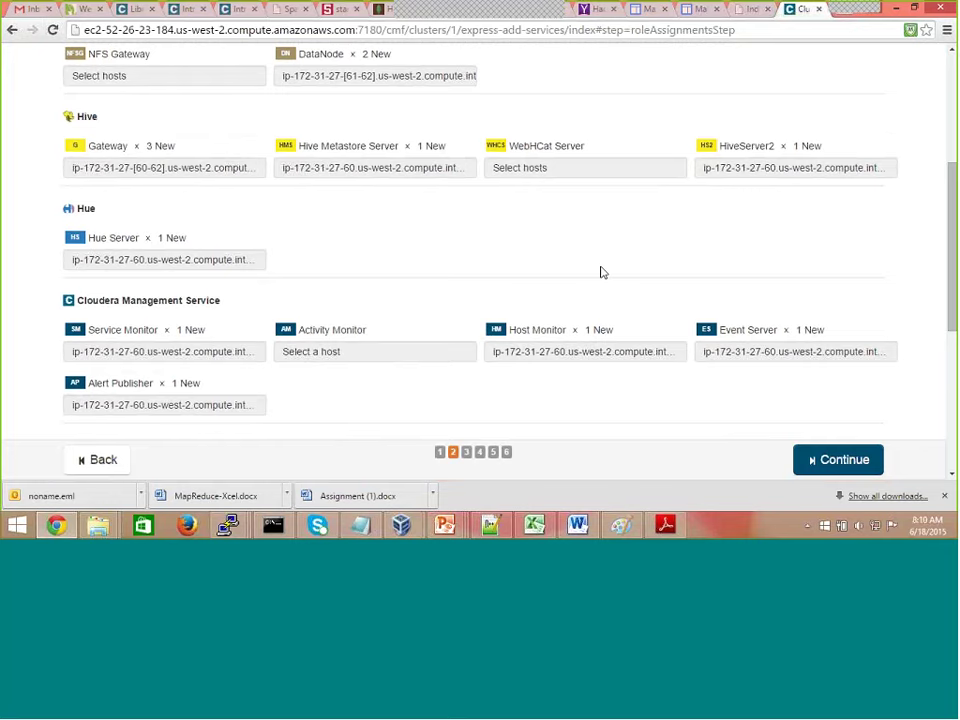
scroll(601, 272, up, 3)
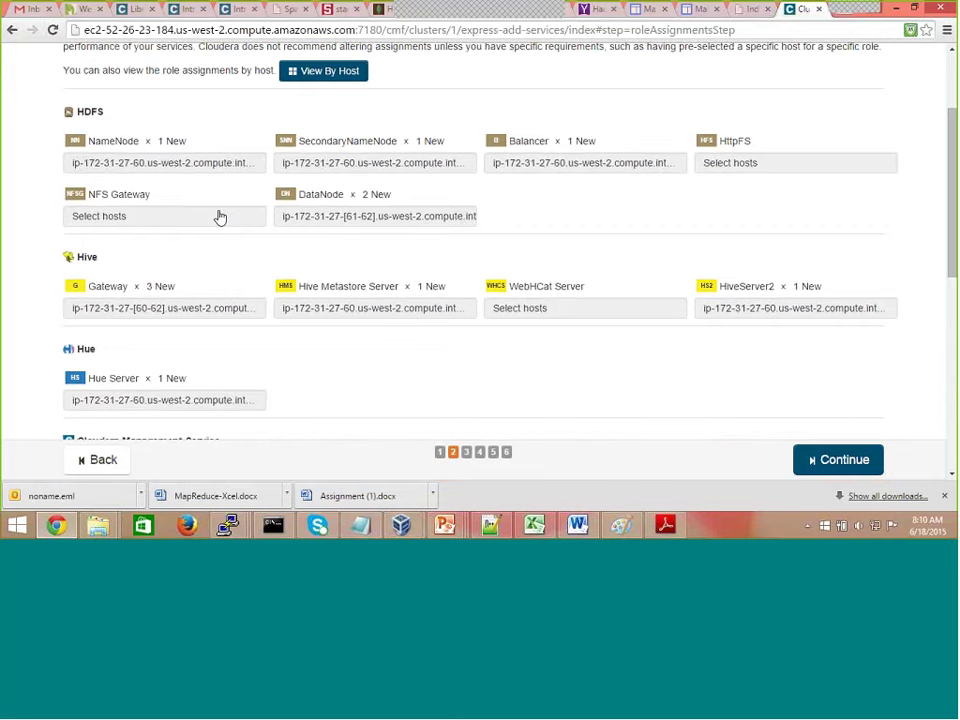
scroll(386, 236, up, 2)
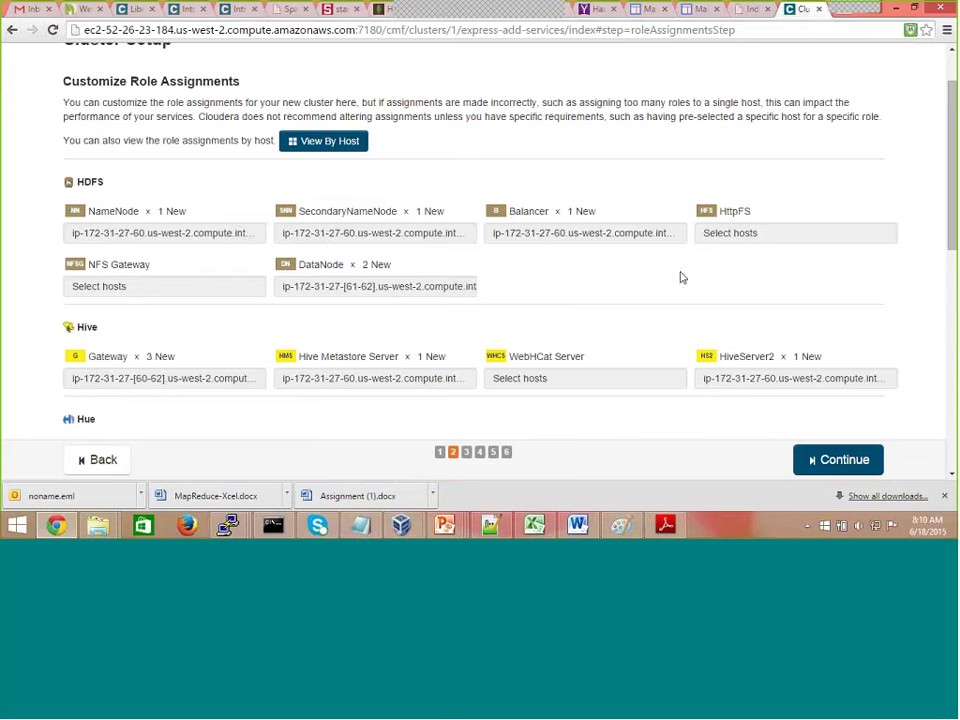
Move to Database Setup, keeping Use Embedded Database for Hive
click(840, 461)
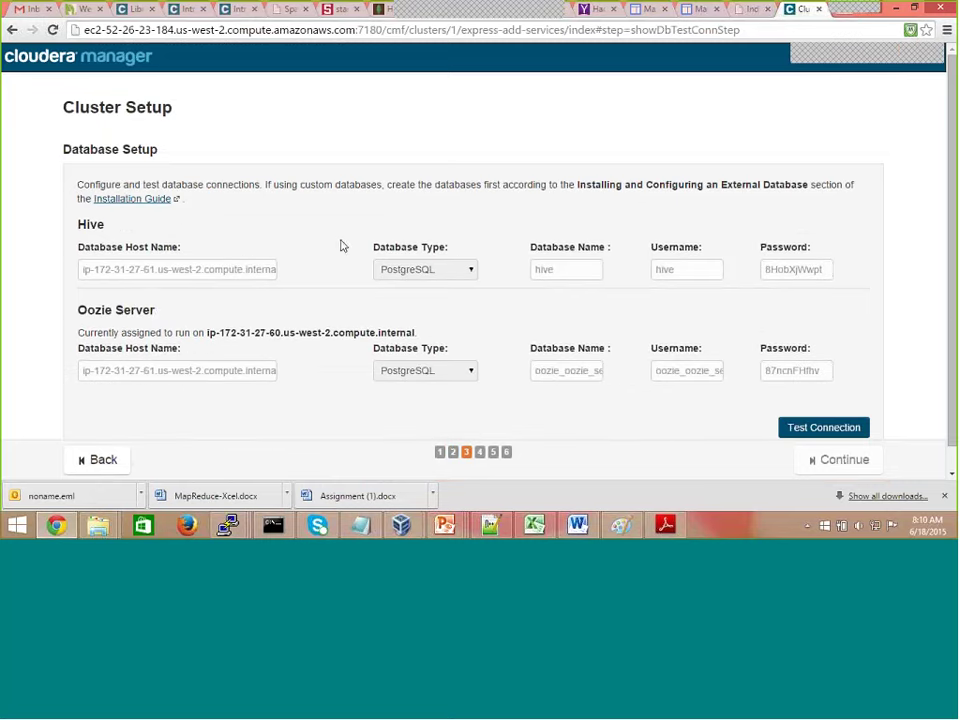
scroll(340, 245, down, 1)
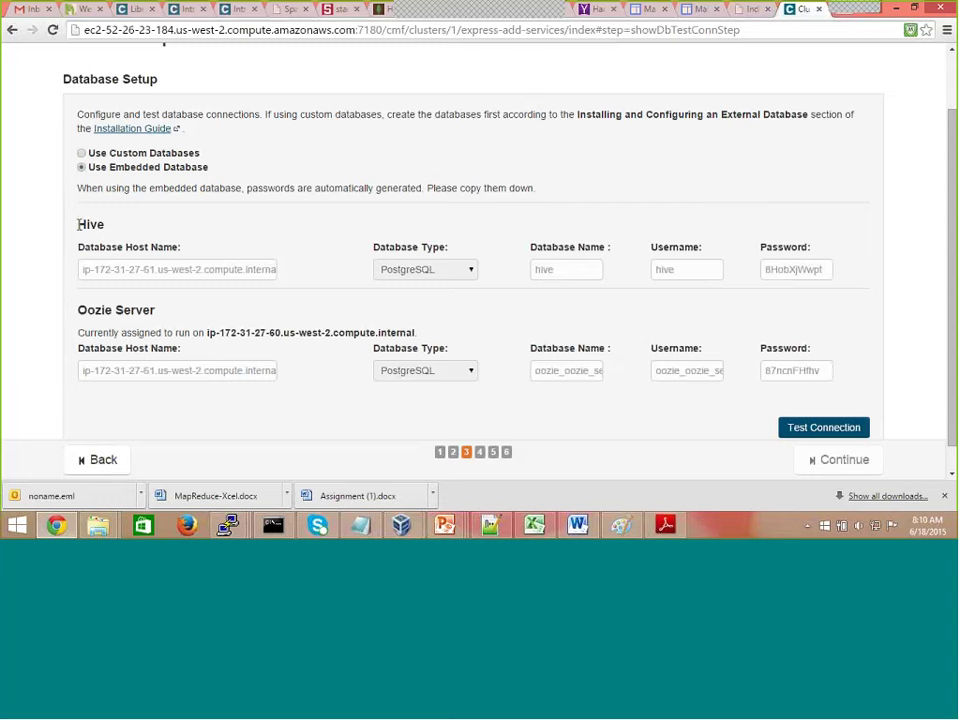
drag(78, 224, 110, 236)
click(110, 236)
Test the Hive and Oozie embedded database connections and continue to Review Changes
scroll(914, 198, down, 1)
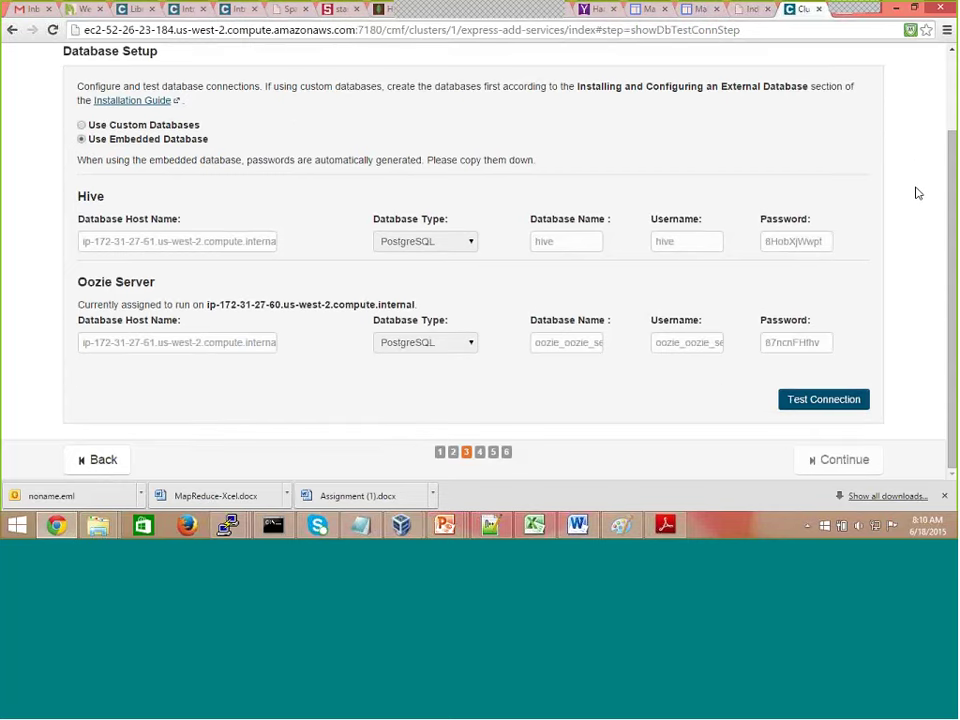
scroll(918, 193, up, 2)
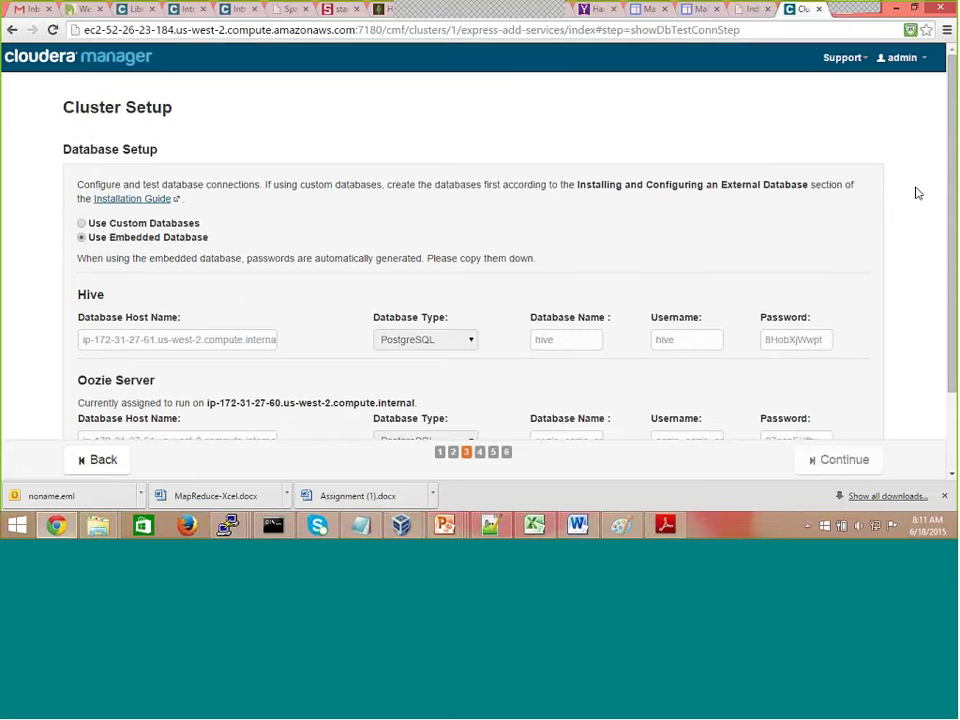
scroll(918, 193, down, 2)
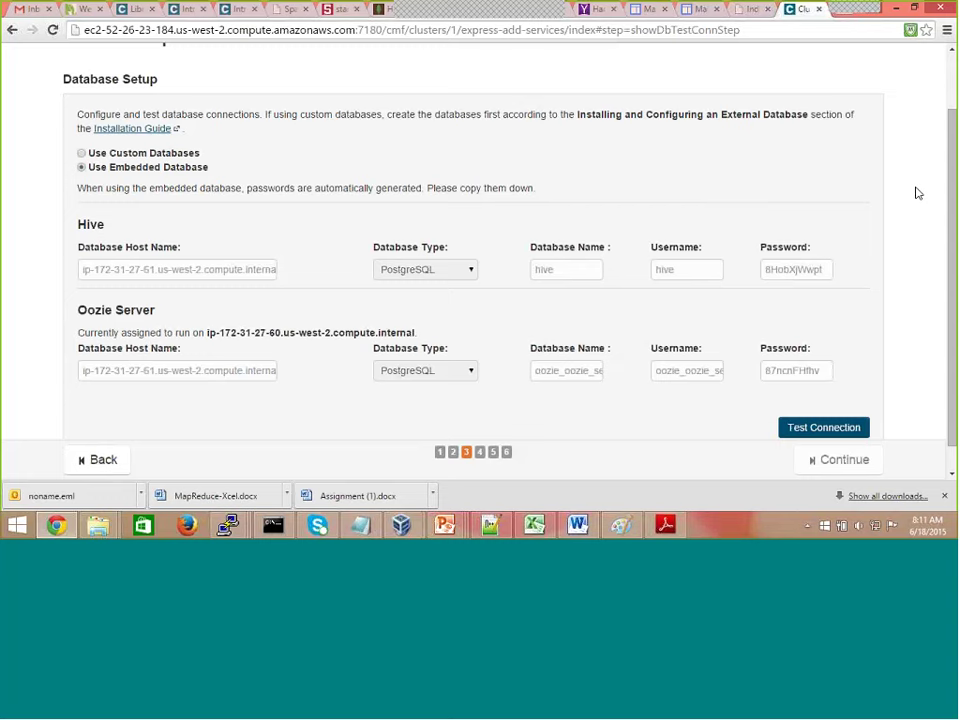
scroll(918, 232, down, 1)
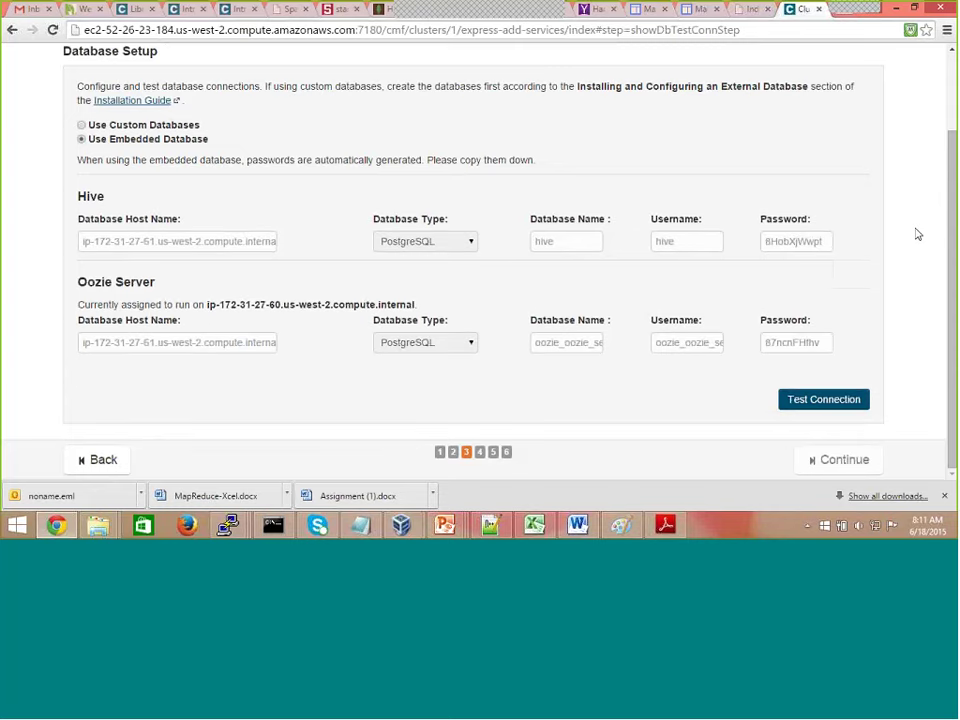
click(820, 400)
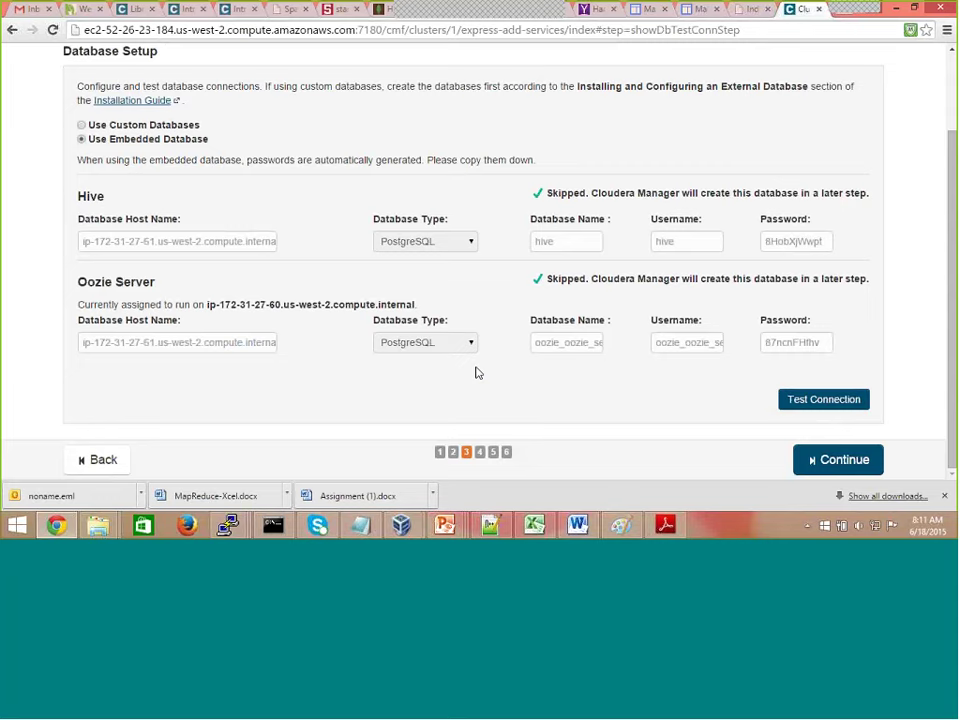
click(846, 461)
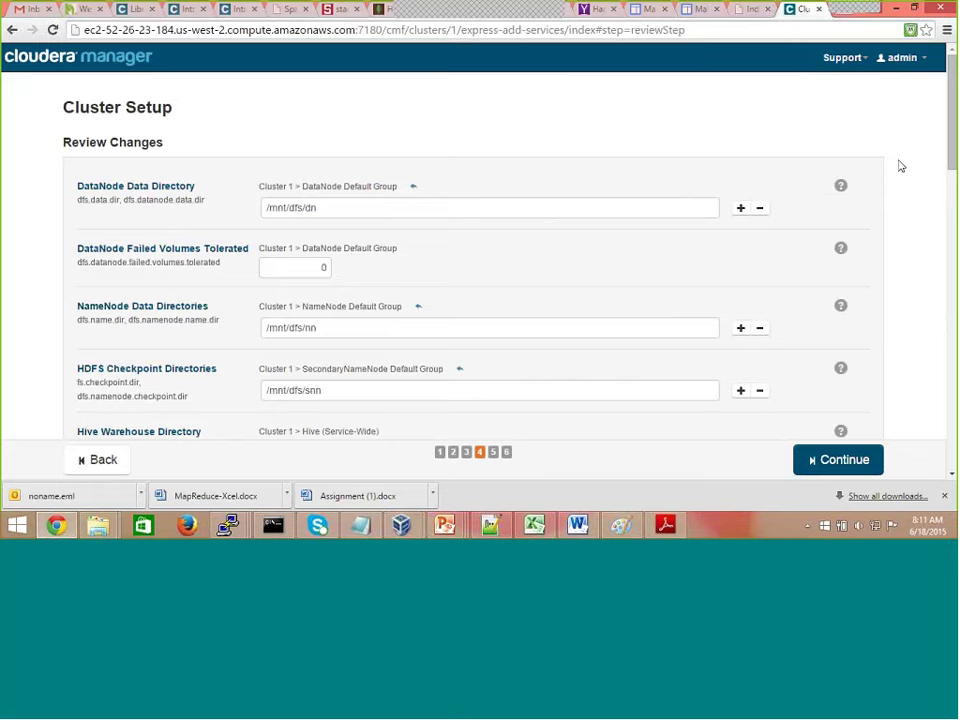
Review the /mnt/dfs directory settings and start editing the DataNode Data Directory field
scroll(899, 165, down, 1)
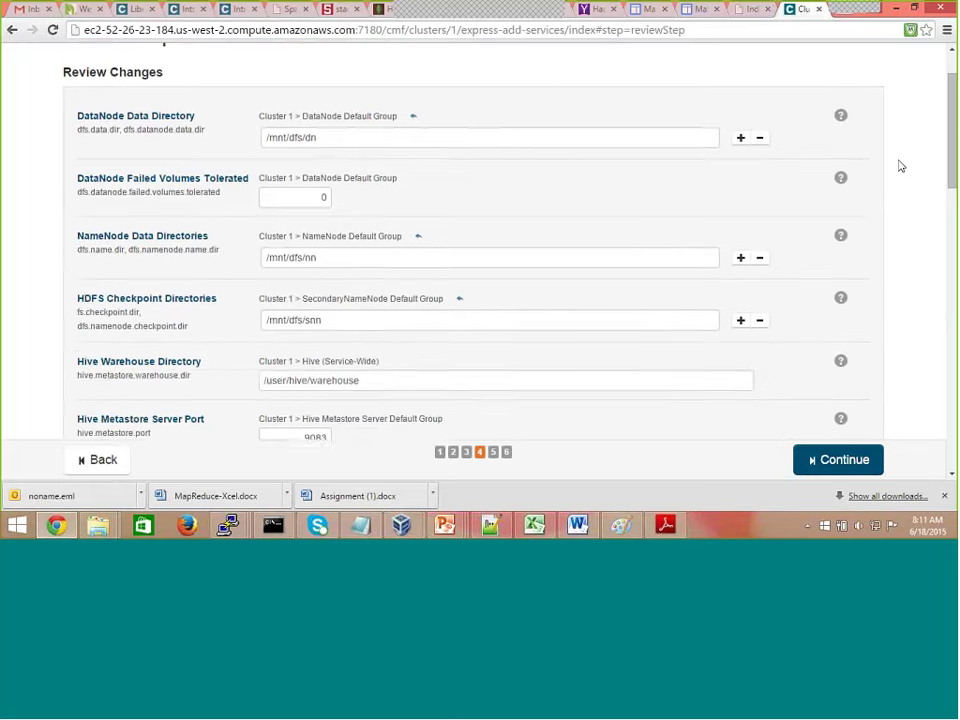
scroll(154, 100, down, 1)
scroll(143, 122, up, 1)
drag(130, 251, 238, 251)
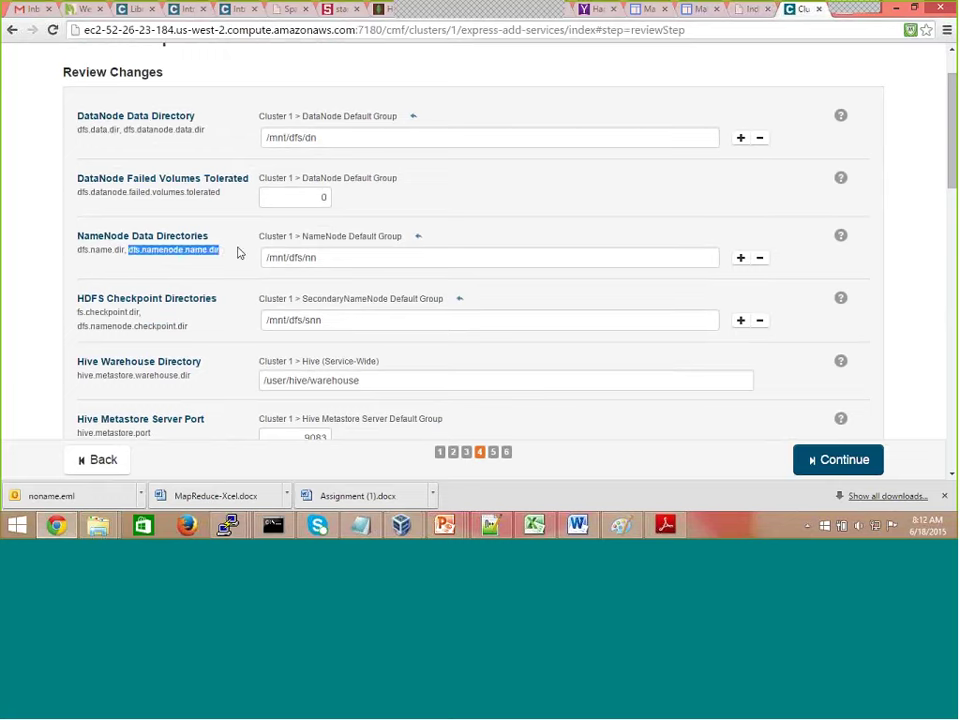
click(124, 134)
drag(124, 134, 187, 130)
click(187, 142)
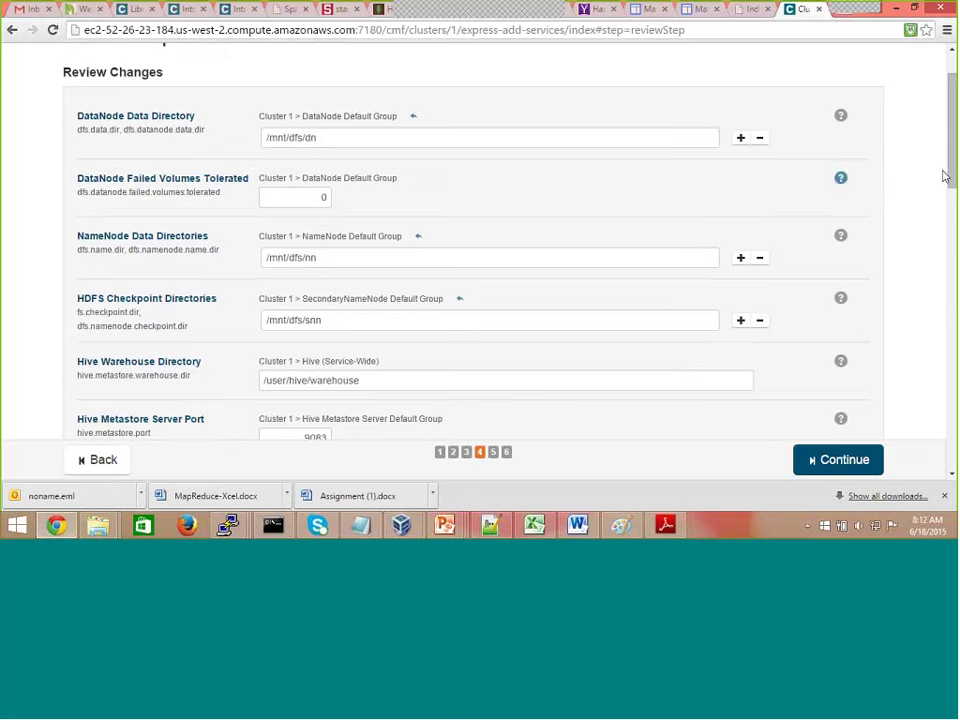
click(370, 138)
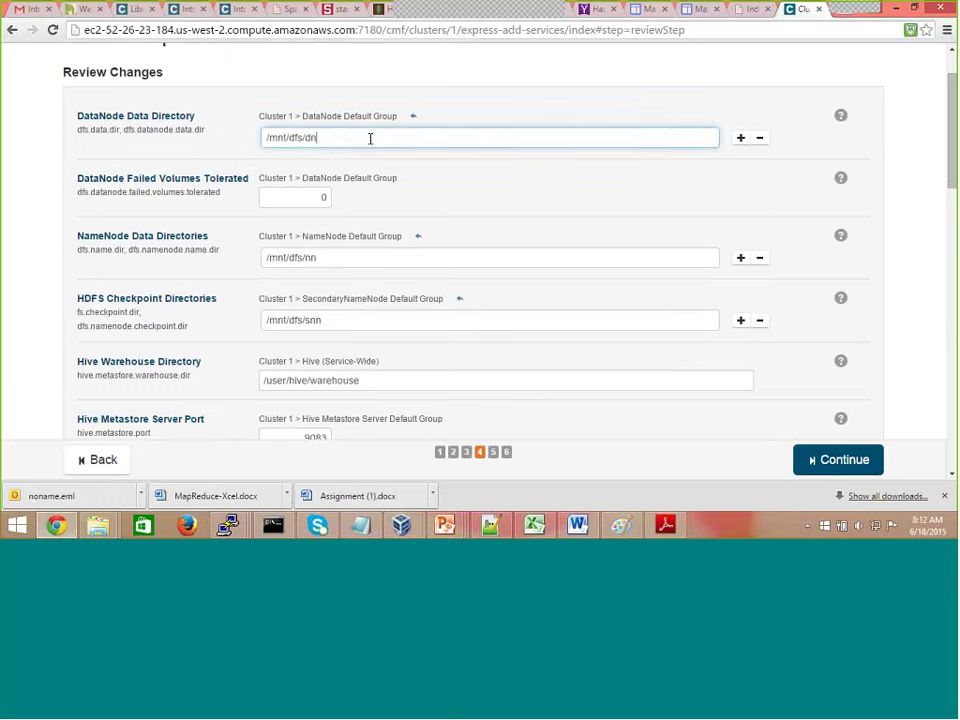
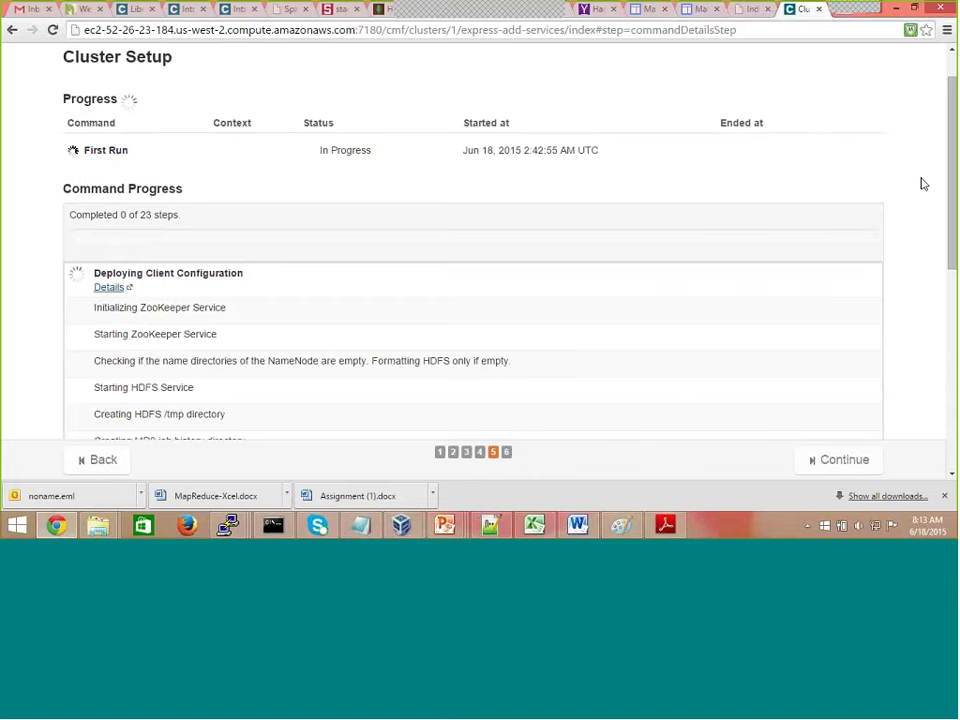
Follow the Command Progress list until Starting HDFS Service fails at 5 of 23 steps
scroll(923, 184, down, 5)
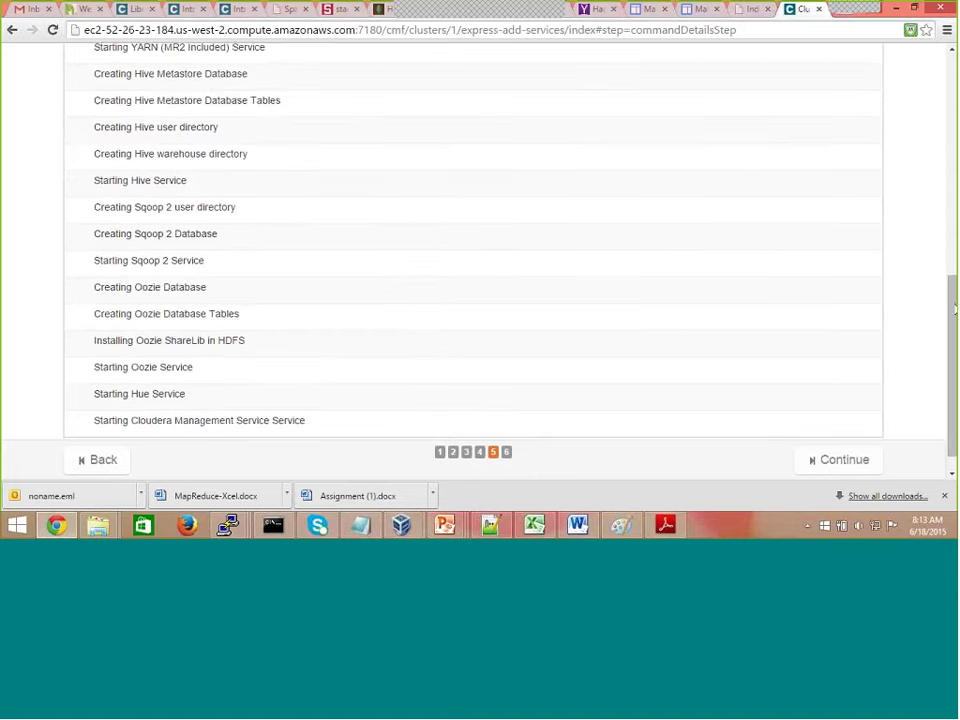
scroll(955, 210, up, 10)
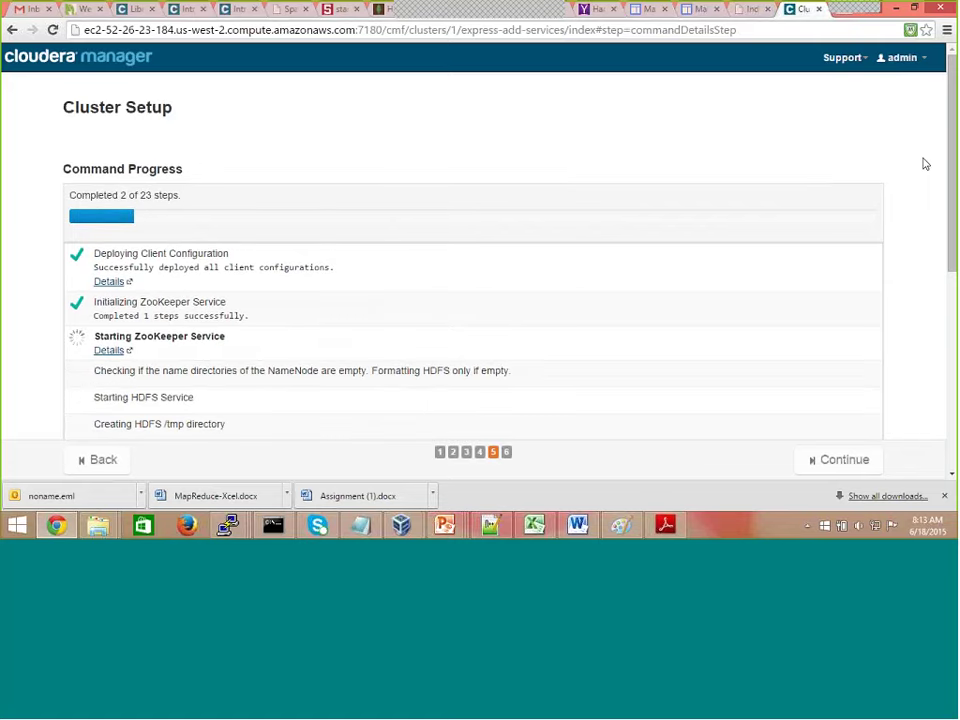
scroll(925, 163, down, 1)
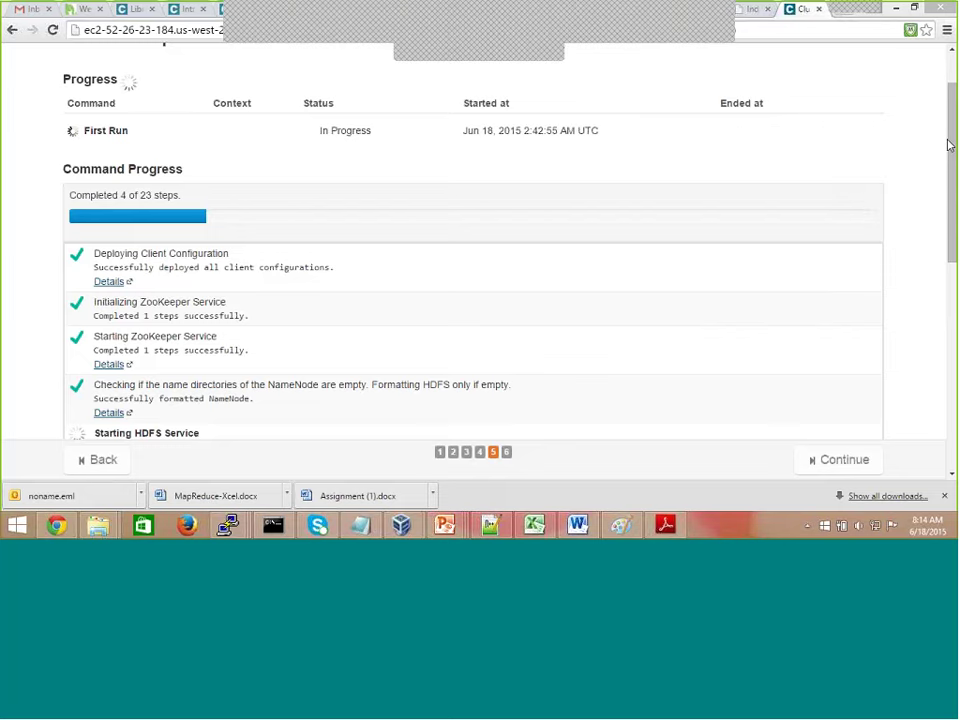
scroll(953, 180, down, 2)
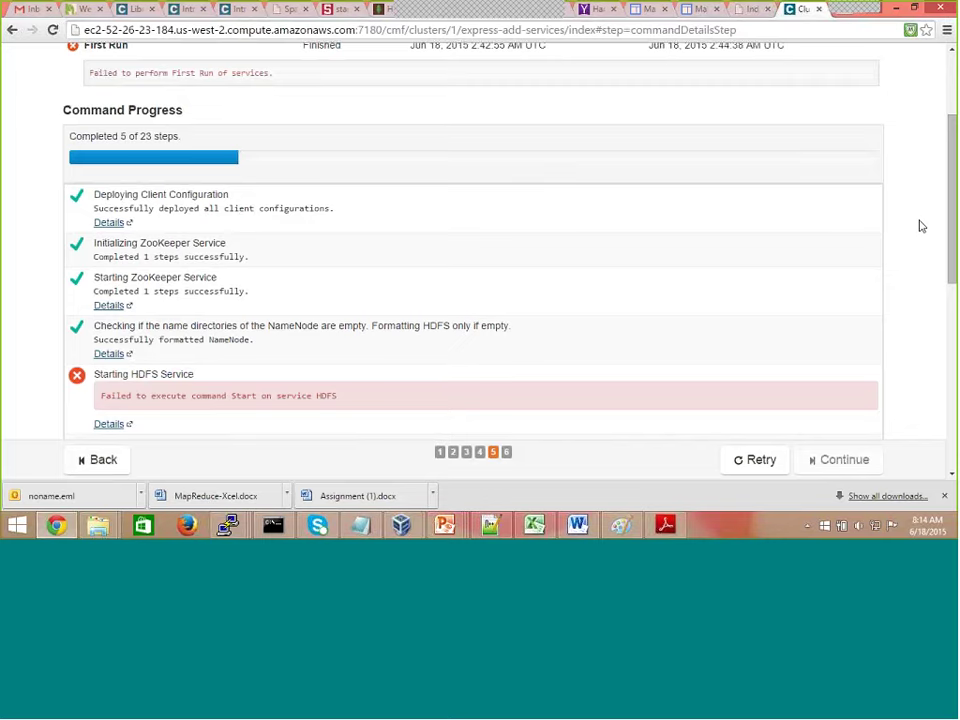
Scroll through the remaining First Run steps, then back up to the HDFS start failure
scroll(276, 340, down, 1)
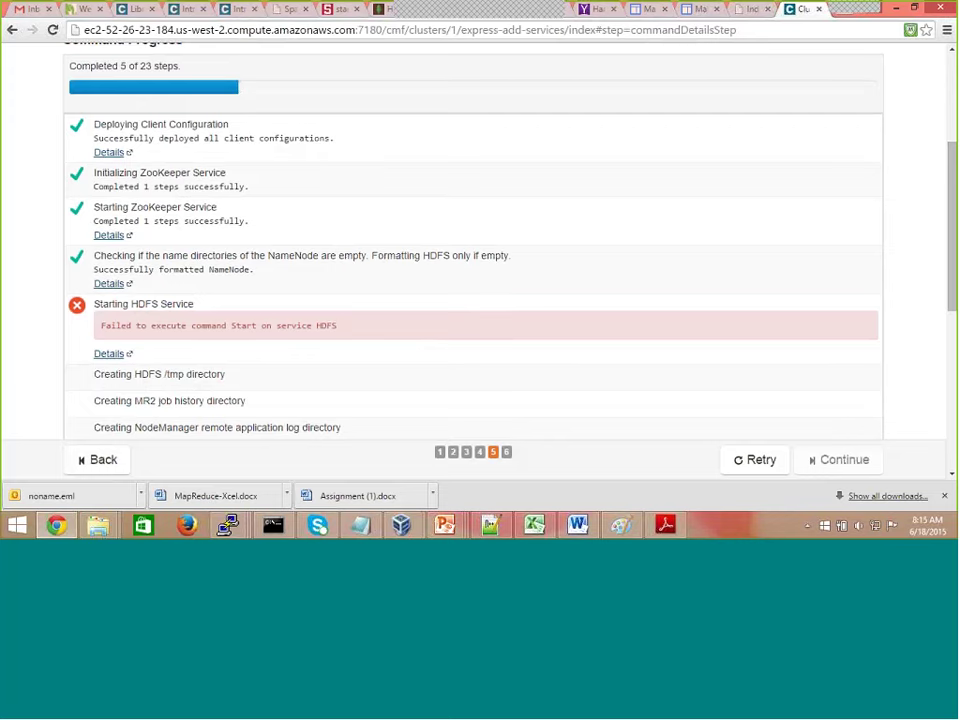
scroll(370, 285, down, 1)
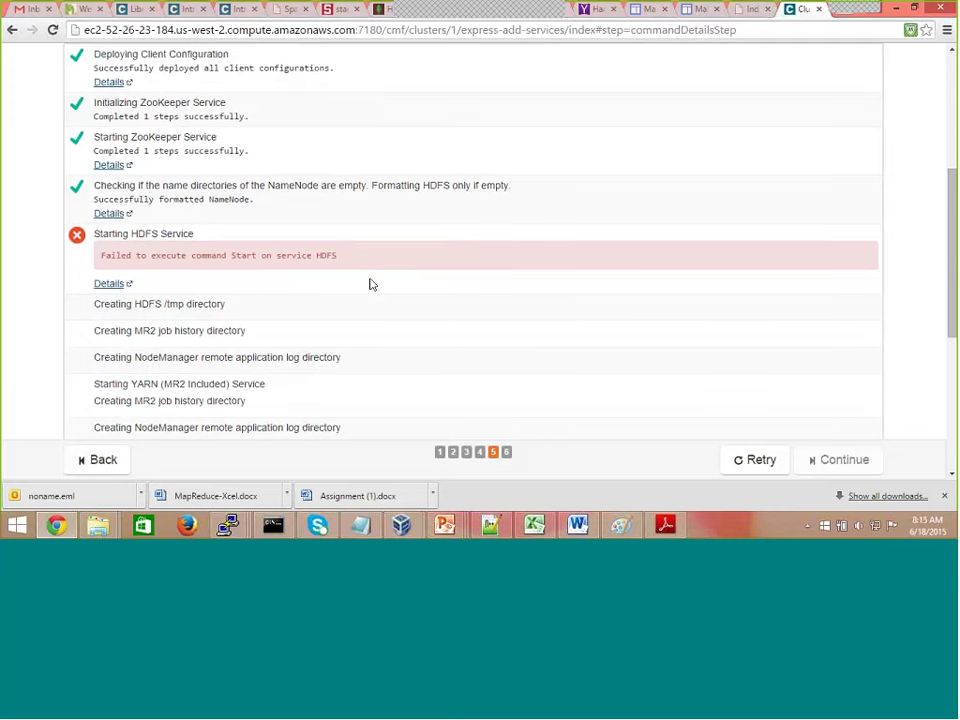
scroll(370, 285, down, 1)
scroll(370, 285, down, 3)
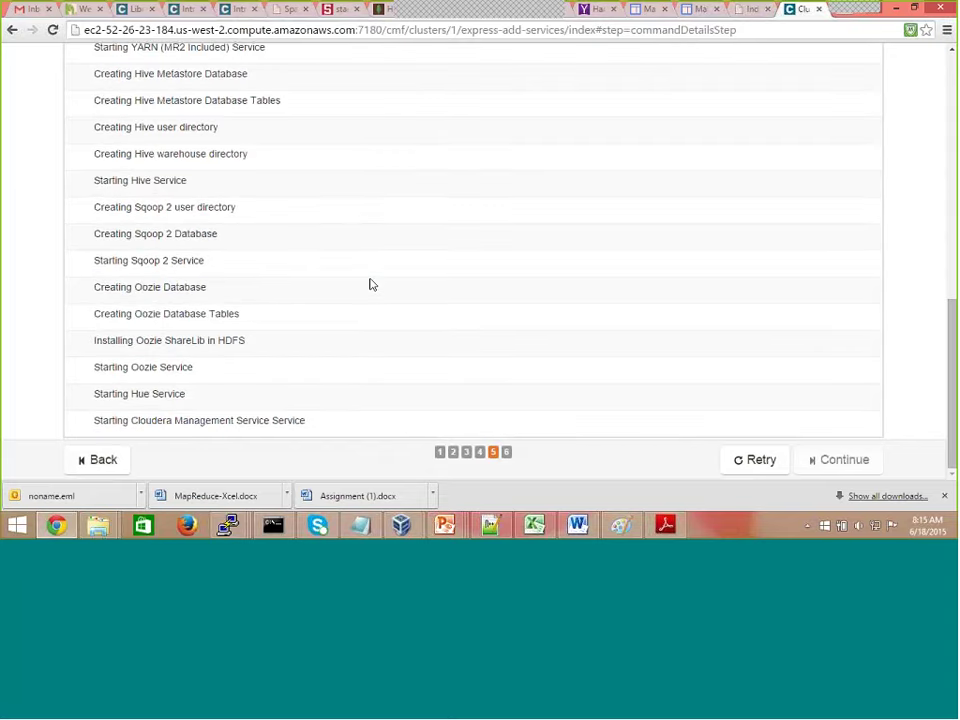
scroll(370, 285, up, 4)
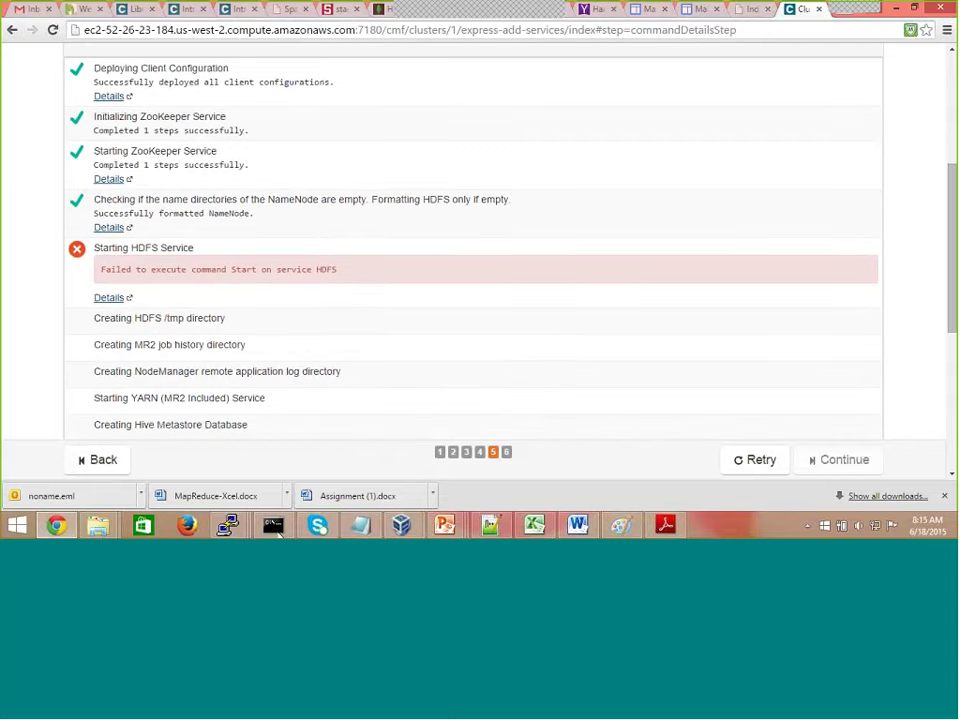
Bring up the PuTTY session, clear the screen and exit the root shell
mouse_move(228, 525)
click(394, 452)
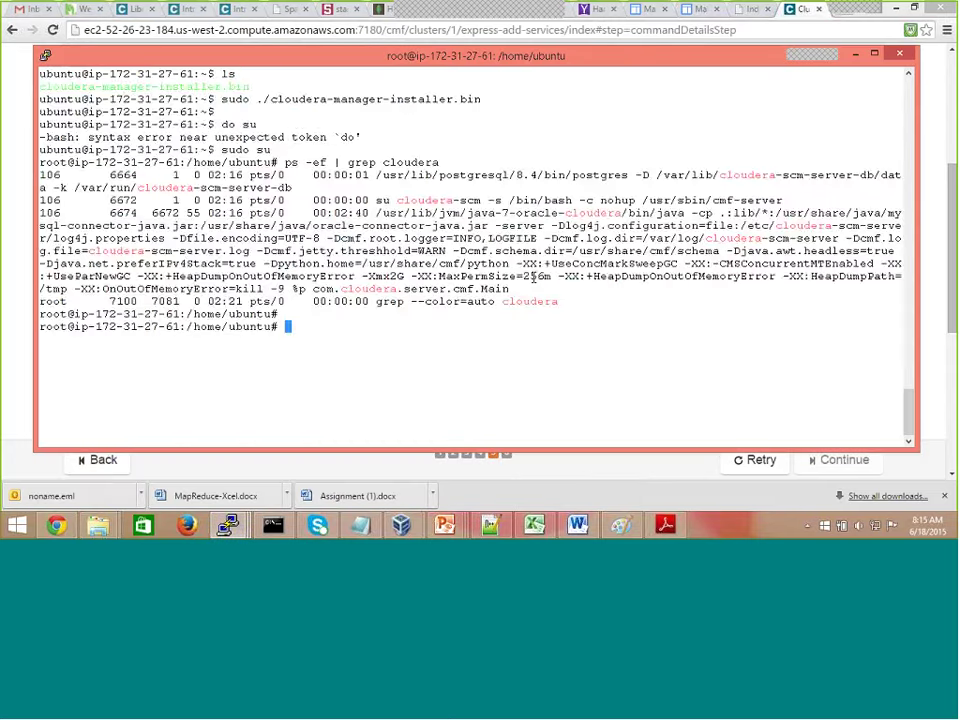
key(ctrl+l)
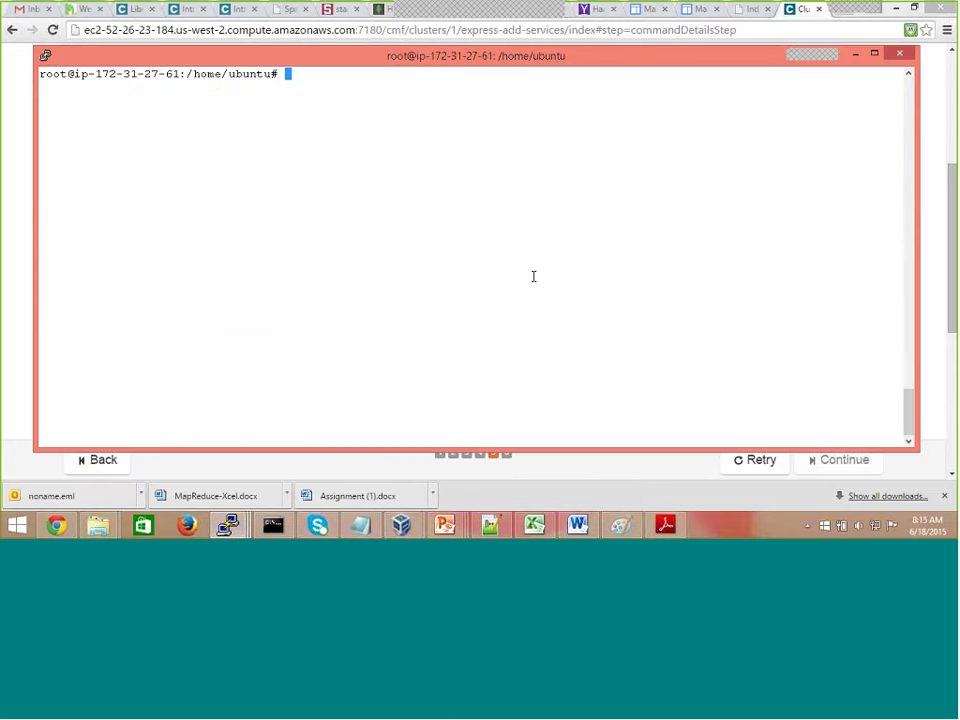
text(s)
text(xit)
key(Return)
Change into /var/log and list its contents in detail with ls -l and ls -lrt
key(Return)
key(Return)
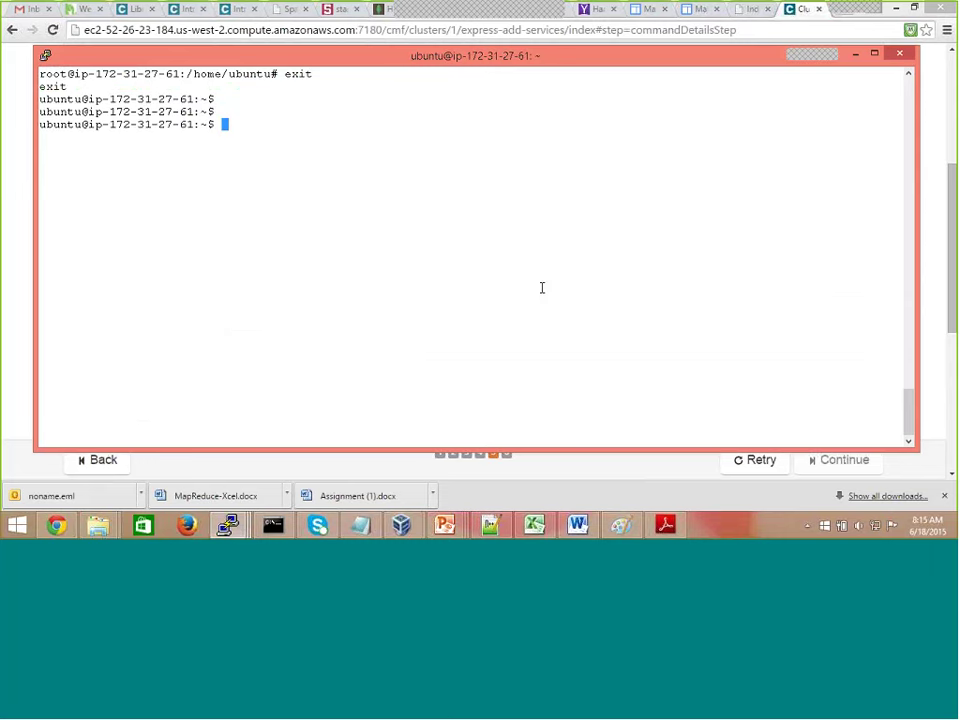
text(cd v)
key(BackSpace)
text(/a)
key(BackSpace)
text(var/log/)
key(Return)
text(ls -)
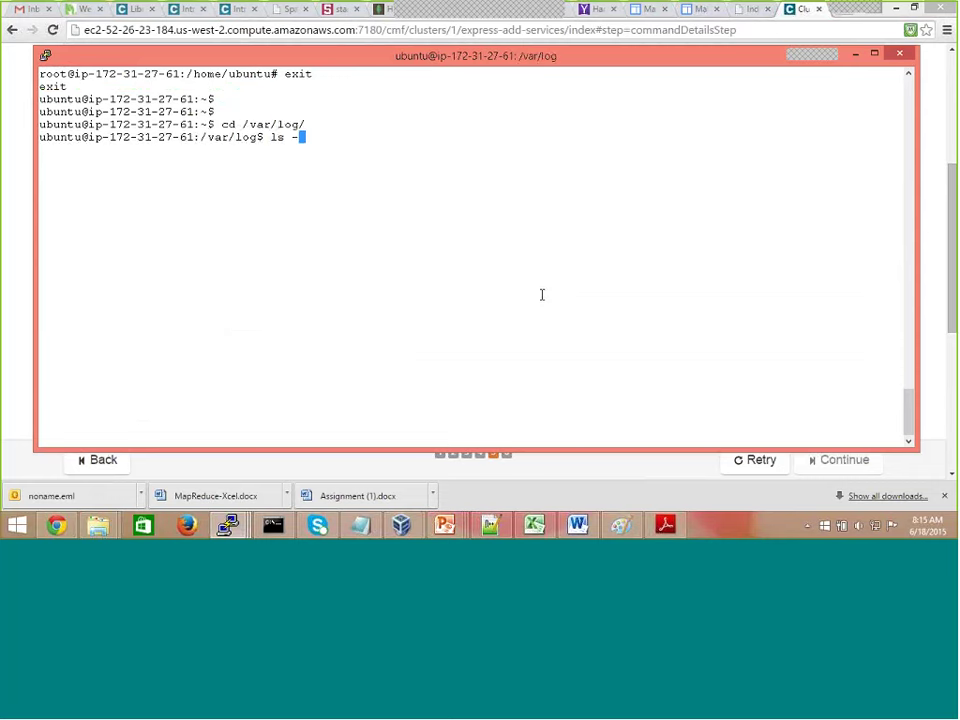
text(l)
key(Return)
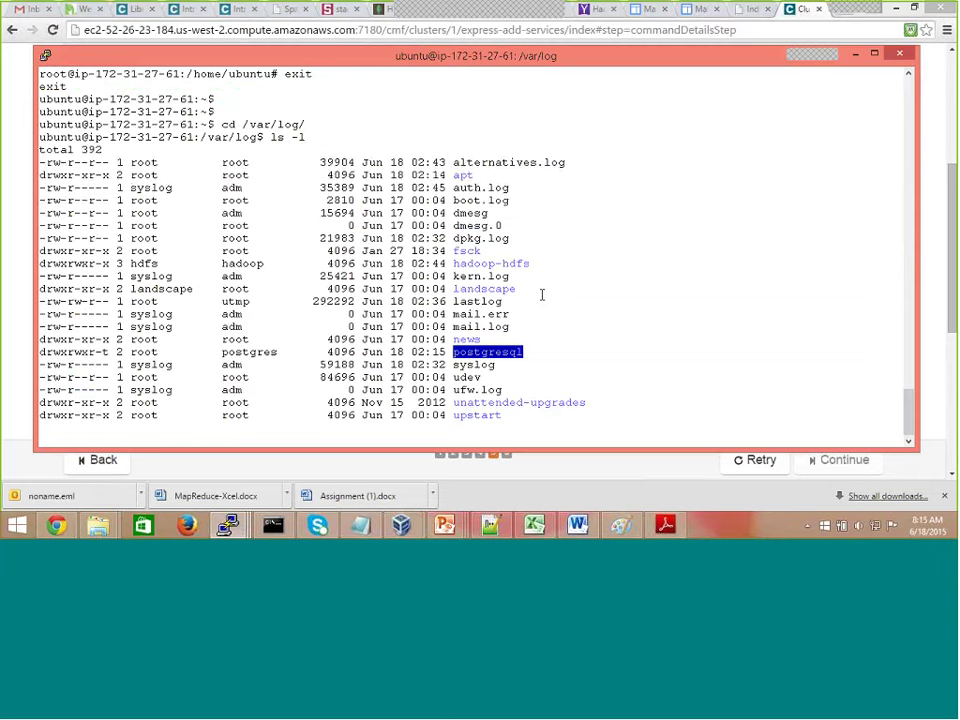
text(l)
text(s -lrt)
key(Return)
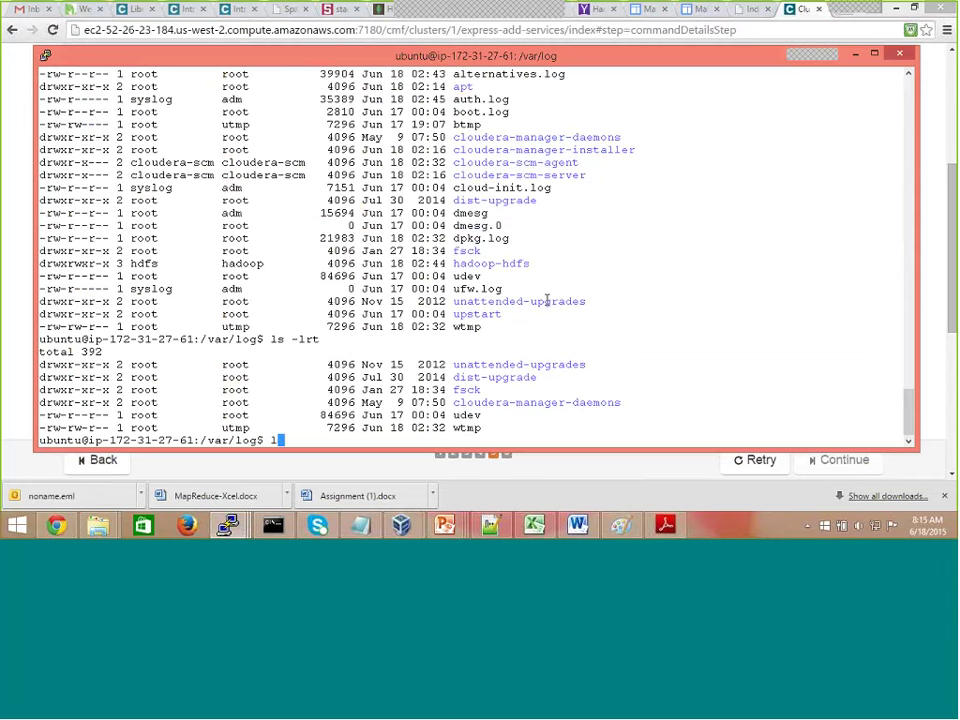
Try entering the cloudera-scm-server folder, then switch to a root shell with sudo su
text(cd)
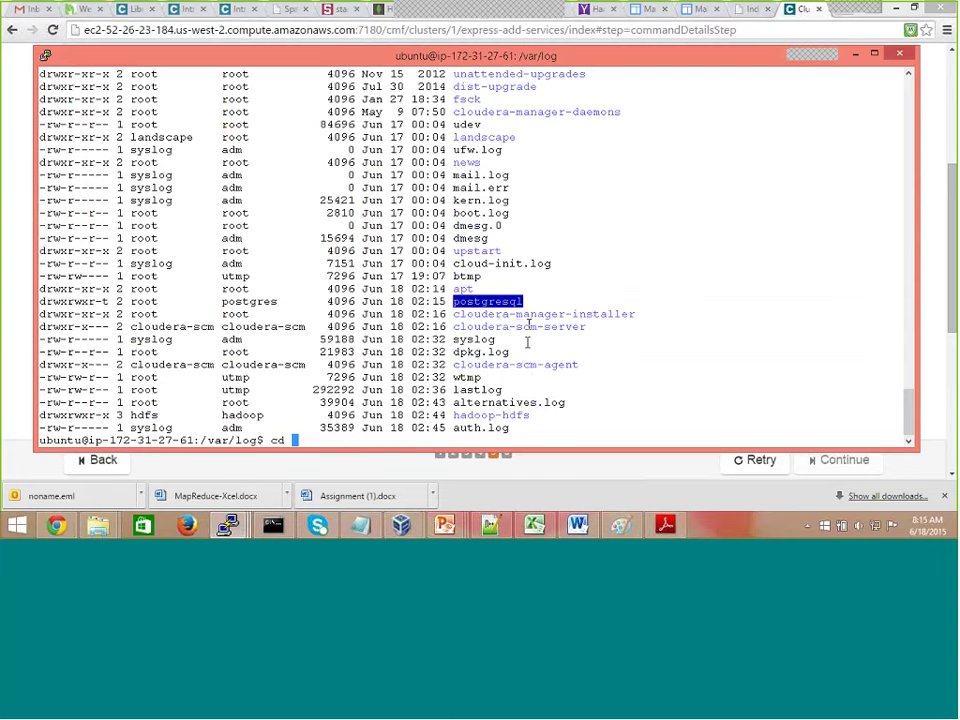
double_click(529, 326)
text(cloudera-scm-server)
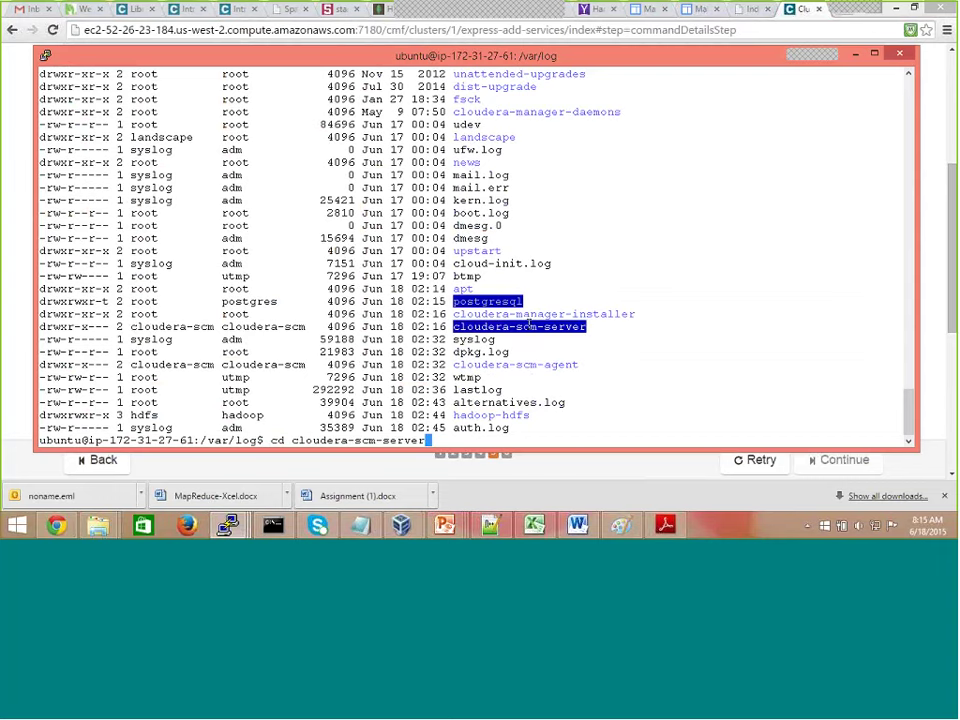
key(Return)
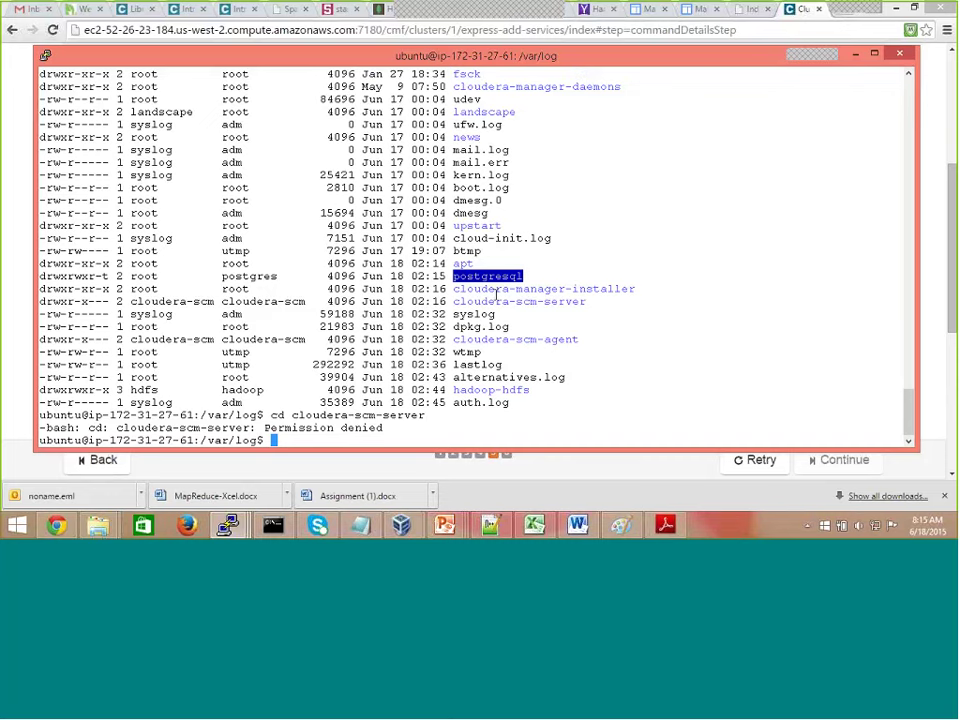
text(sudo su)
key(Return)
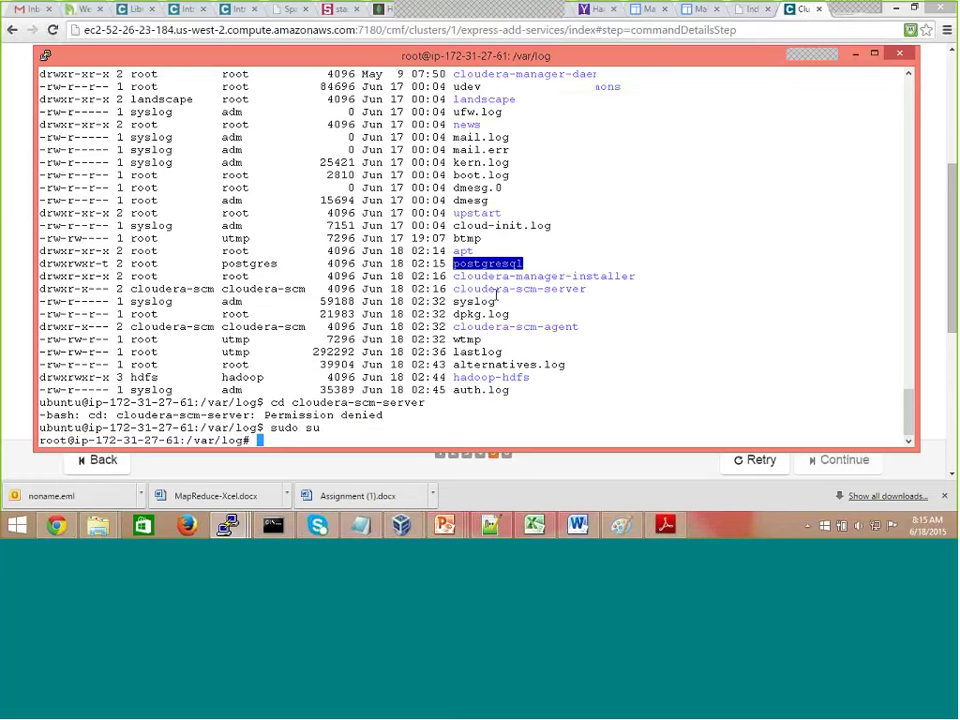
As root, enter /var/log/cloudera-scm-server and list its three log files with details
double_click(497, 292)
click(503, 297)
text(cd )
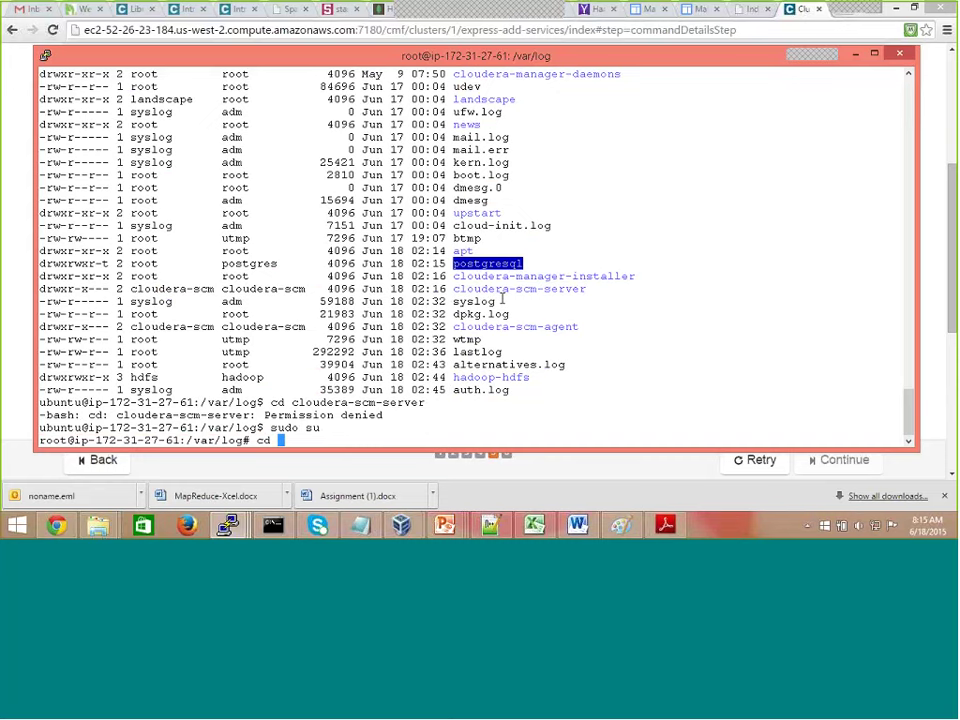
text(cloudera-scm-se)
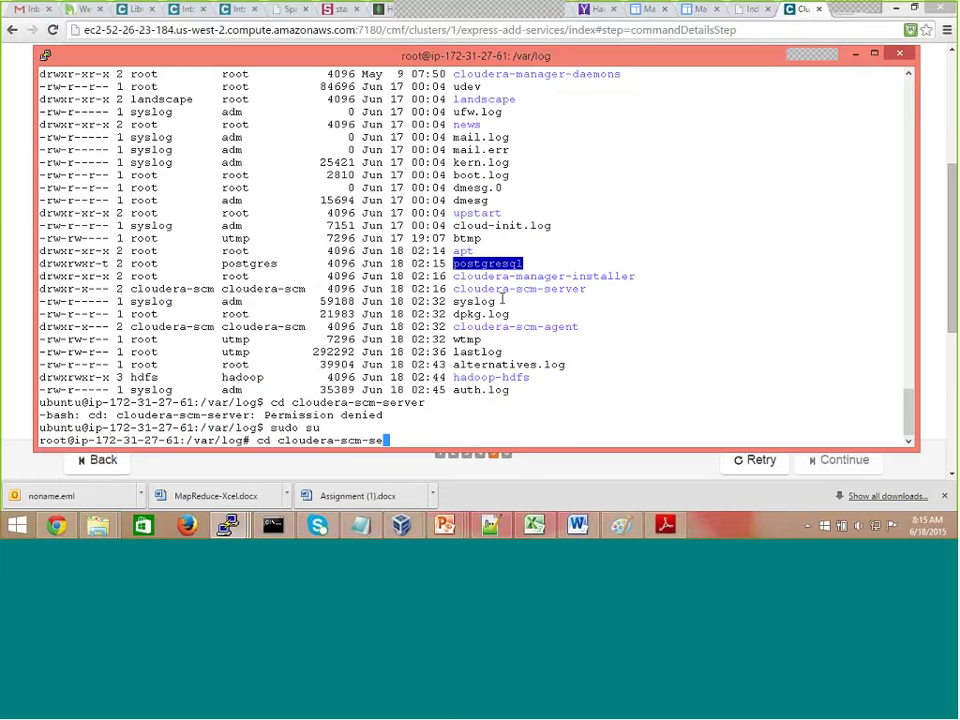
key(Tab)
key(Return)
text(ls)
key(Return)
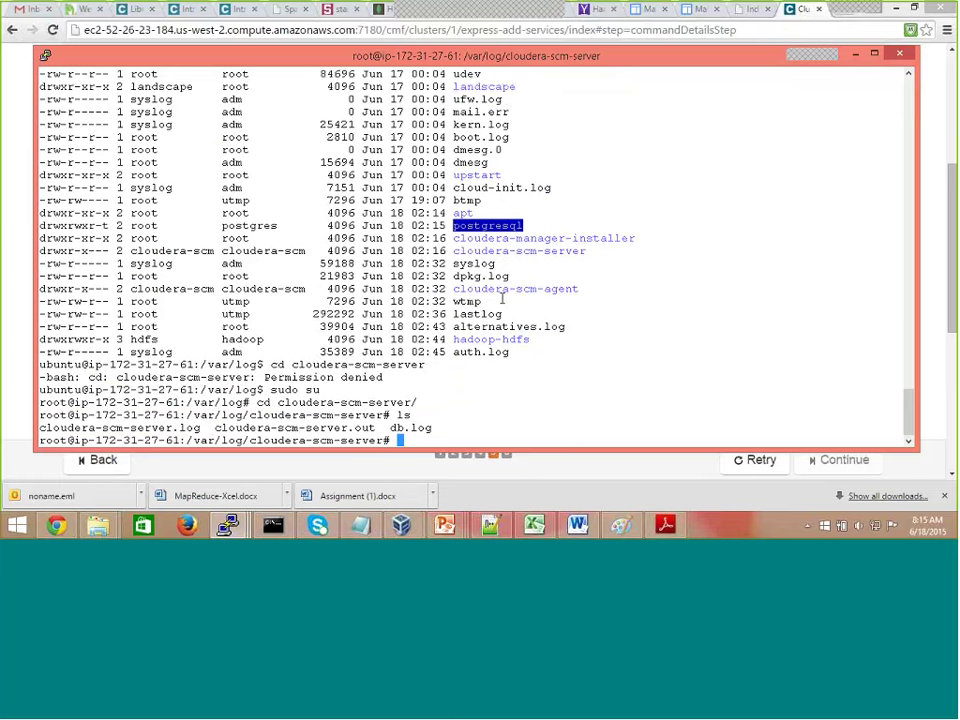
text(ls -l)
key(Return)
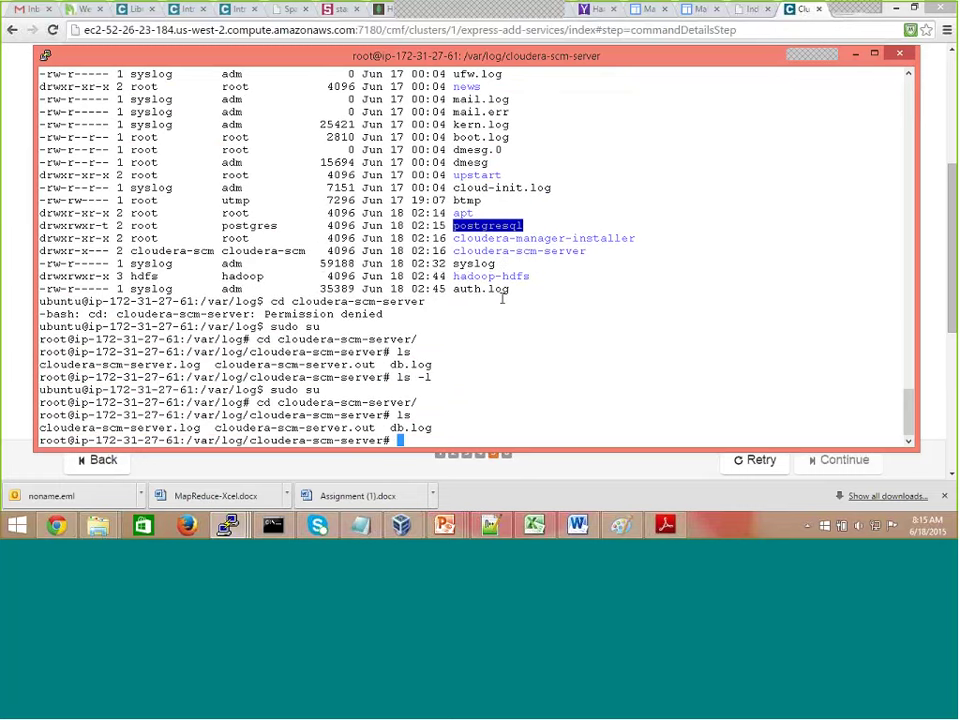
Prepare the command vi cloudera-scm-server.log using the copied file name
text(vi)
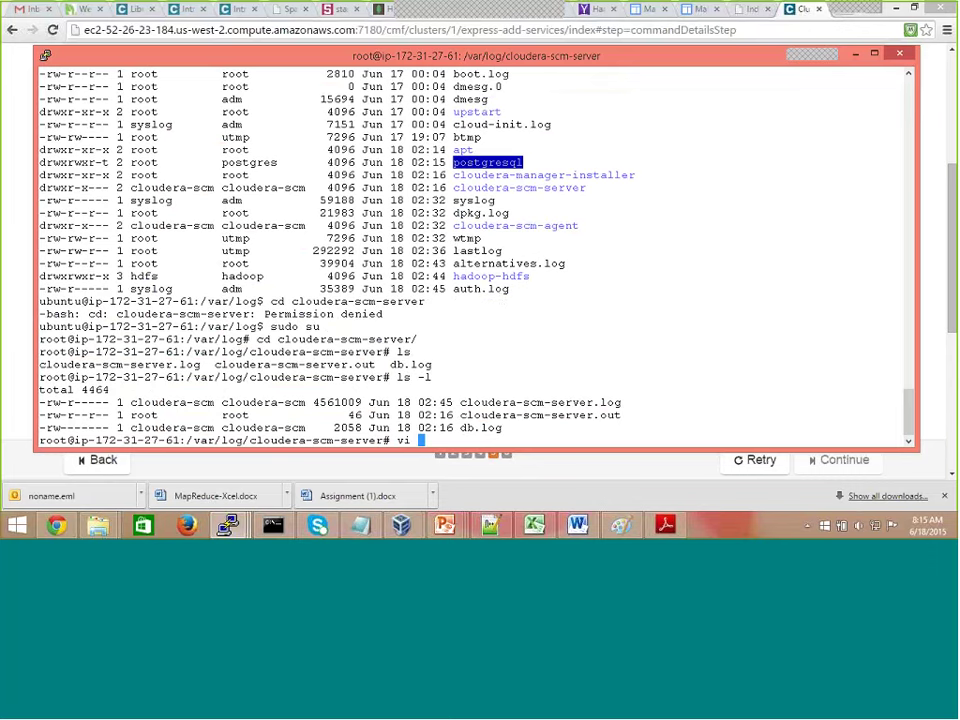
double_click(600, 401)
right_click(602, 388)
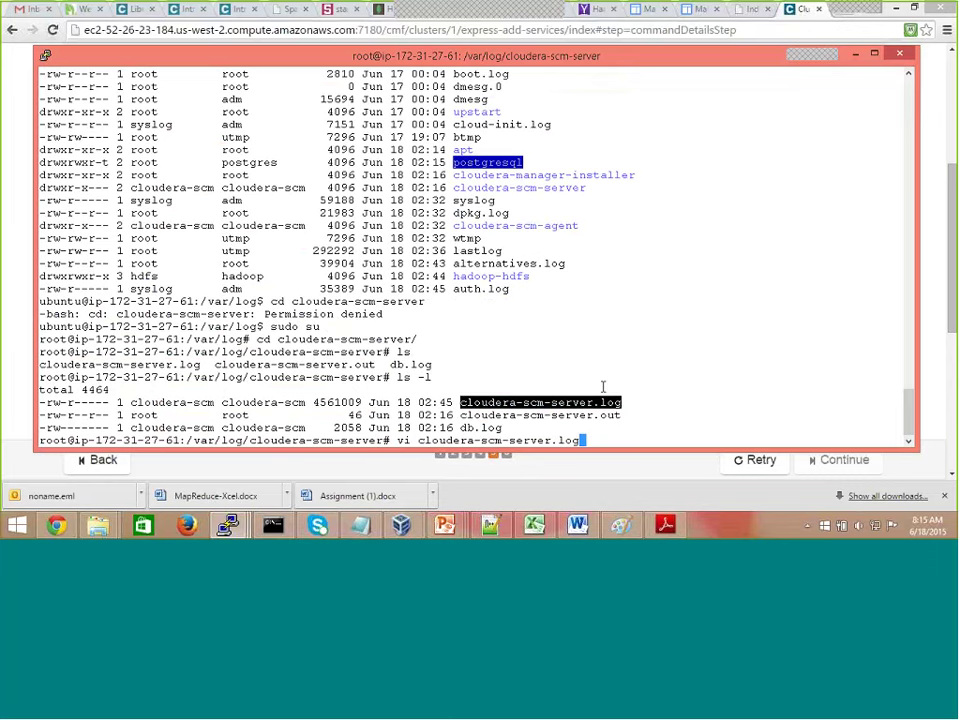
Open cloudera-scm-server.log in vi, review the latest HDFS start entries from the end, then quit with :q
key(Return)
key(shift+g)
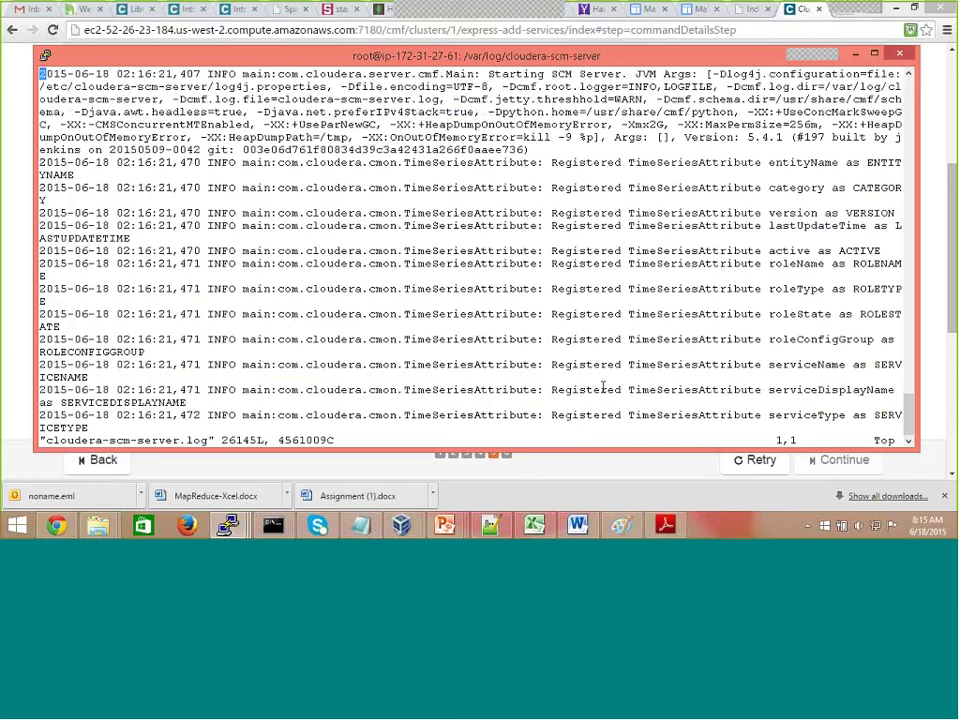
key(Up)
key(Up)
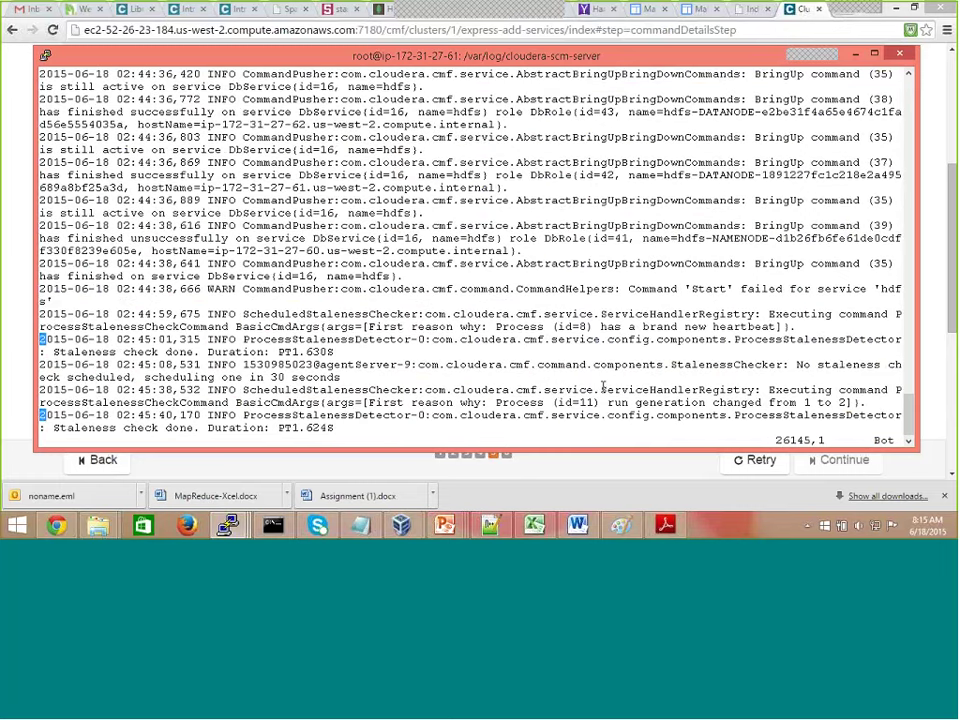
key(Up)
key(Up)
key(Up)
key(Up)
key(Up)
key(Up)
key(Up)
key(Up)
key(Up)
key(Up)
key(Up)
key(Up)
key(Up)
key(Up)
key(Up)
key(Up)
key(Up)
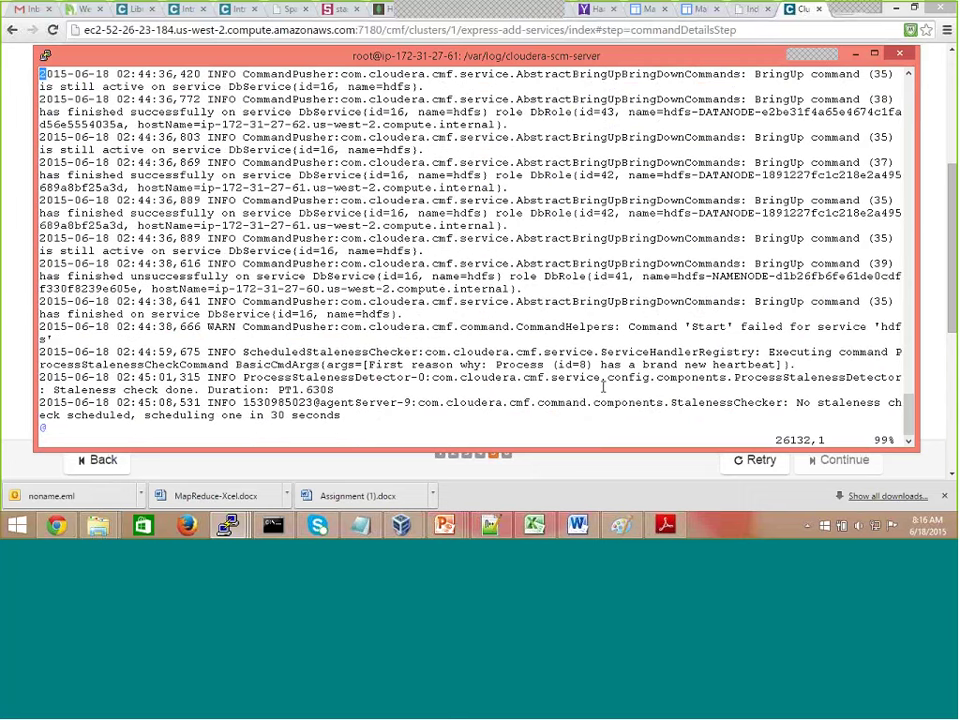
key(Up)
key(Up)
key(Up)
key(Up)
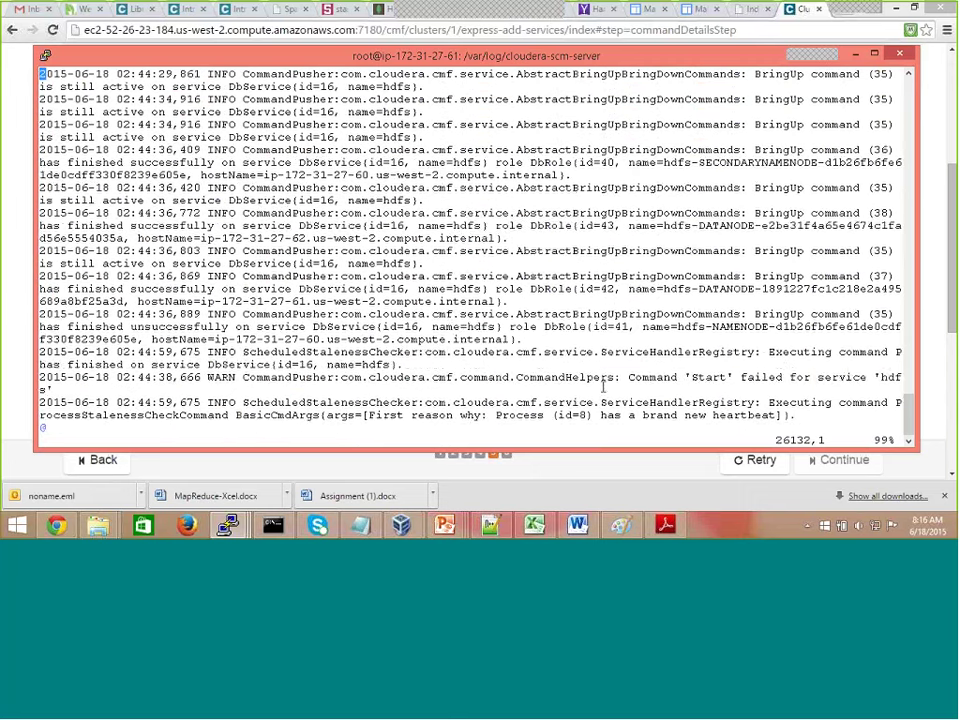
key(Up)
key(Up)
key(Up)
key(Up)
key(Up)
key(Up)
key(Up)
key(Up)
key(Up)
key(Up)
key(Up)
key(Up)
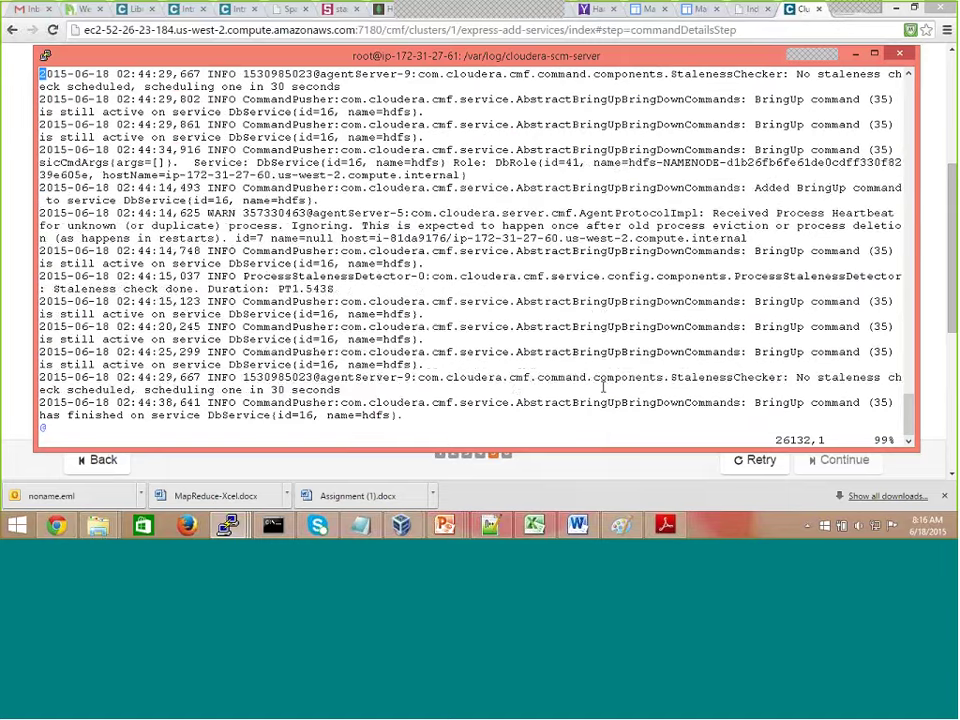
key(Up)
key(Up)
key(Up)
key(Up)
key(Up)
key(Up)
key(Up)
key(Up)
key(Up)
key(Up)
key(Up)
key(Up)
key(Up)
key(Up)
key(Up)
key(Up)
key(Up)
key(Up)
key(Up)
key(Up)
key(Up)
key(Up)
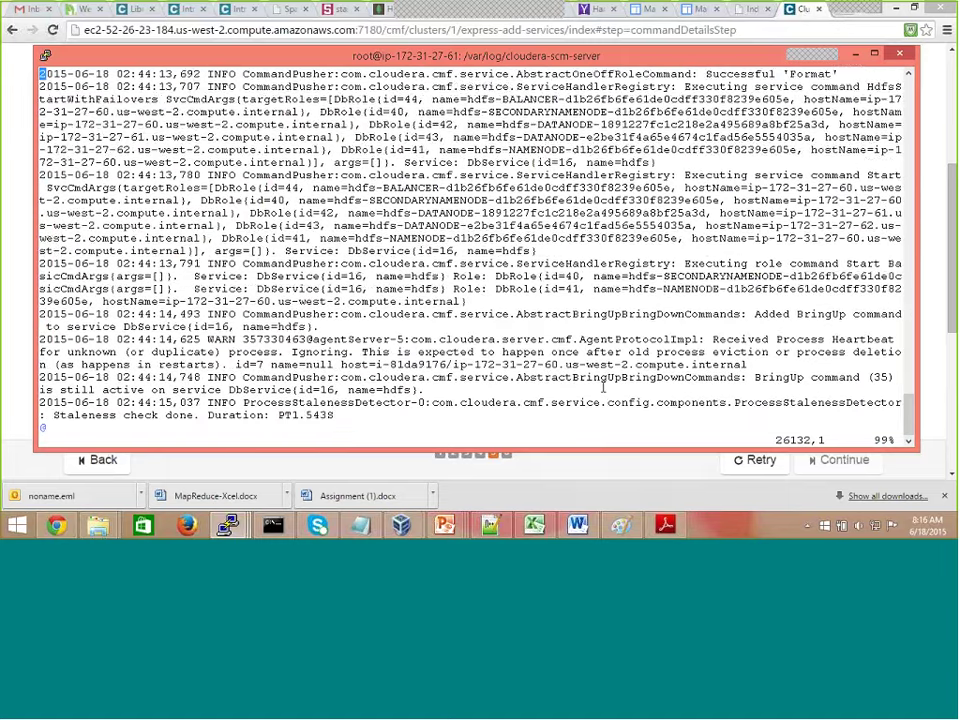
key(Up)
key(Up)
key(Up)
key(Up)
key(Up)
key(Up)
key(Up)
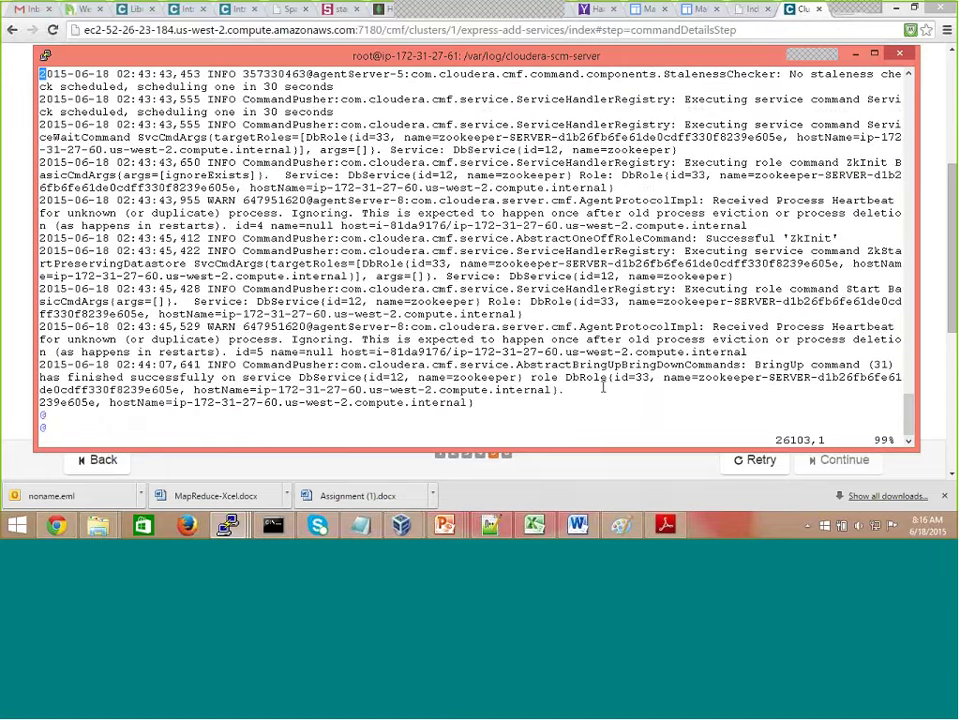
key(Up)
key(Up)
key(Up)
key(Up)
key(Up)
key(Up)
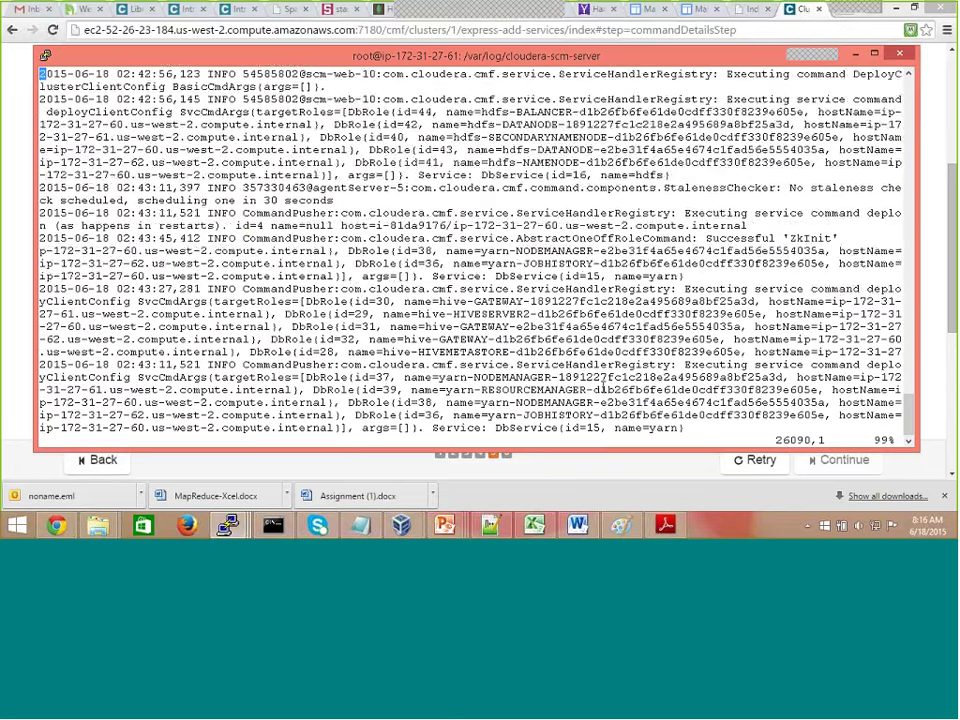
text(:q)
key(Return)
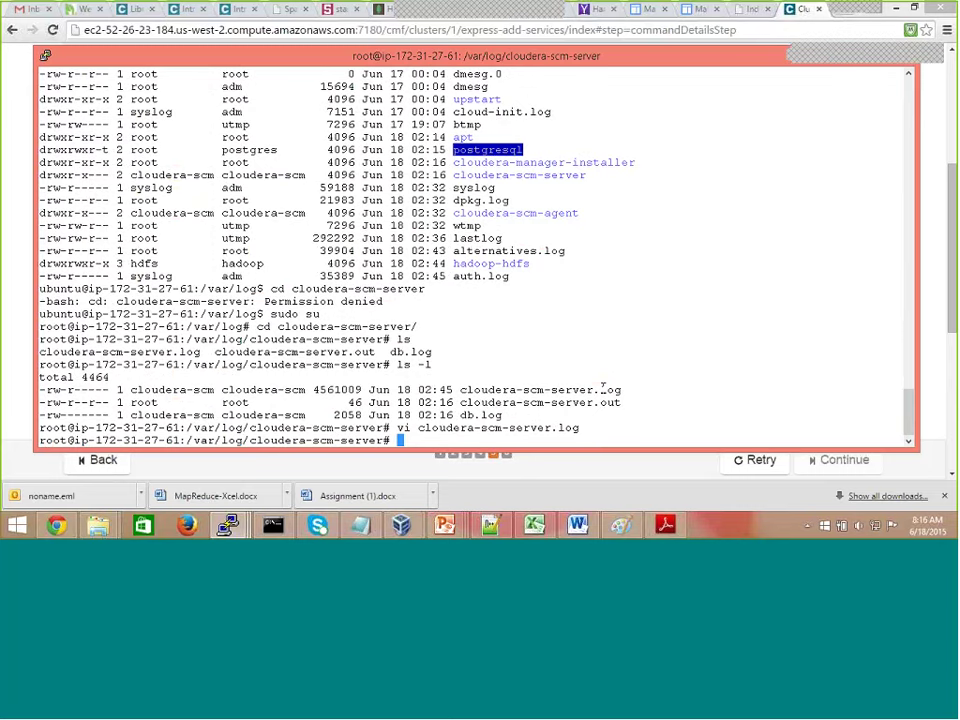
Change into /mnt and list its contents with ownership details
text(cd /mnt/)
key(Return)
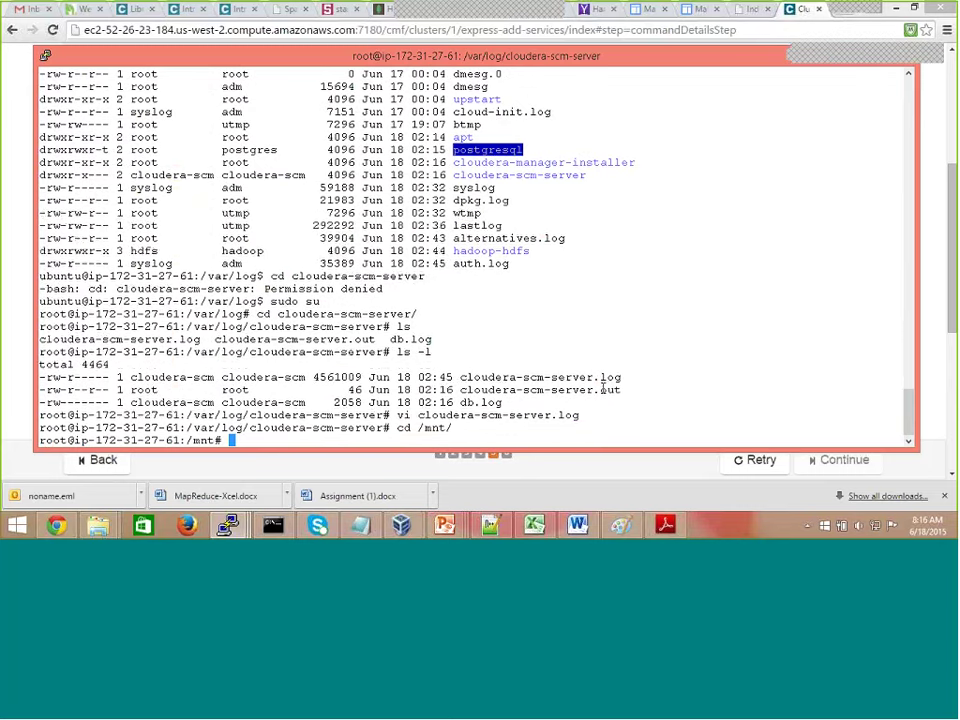
text(ls)
key(Return)
text(ls -l)
key(Return)
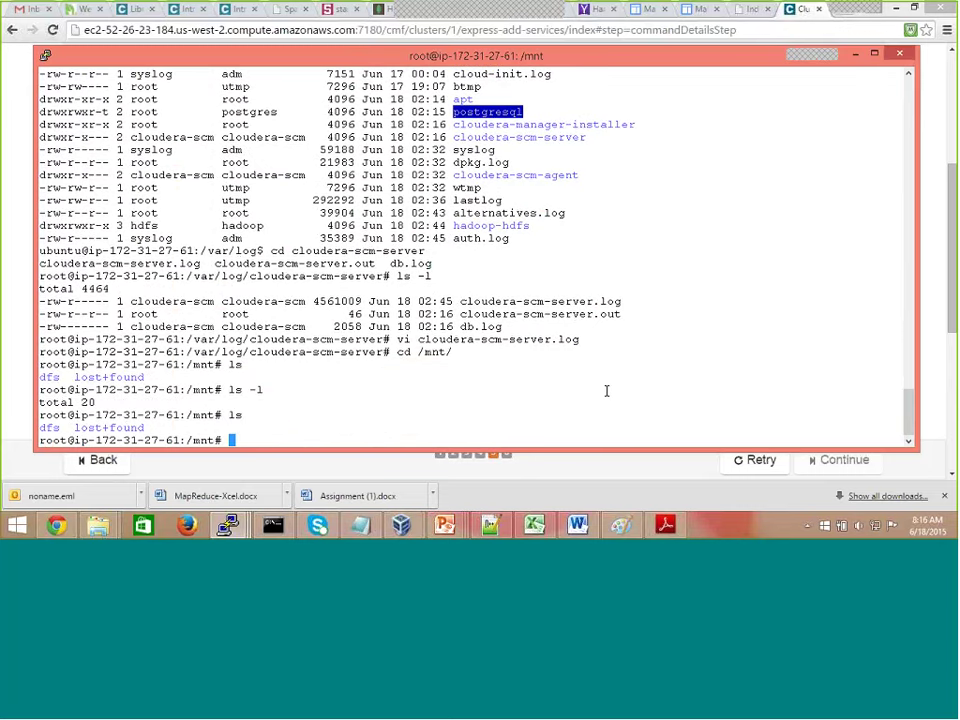
Enter /mnt/dfs and list it, showing a single dn directory owned by hdfs:hadoop
text(cd df)
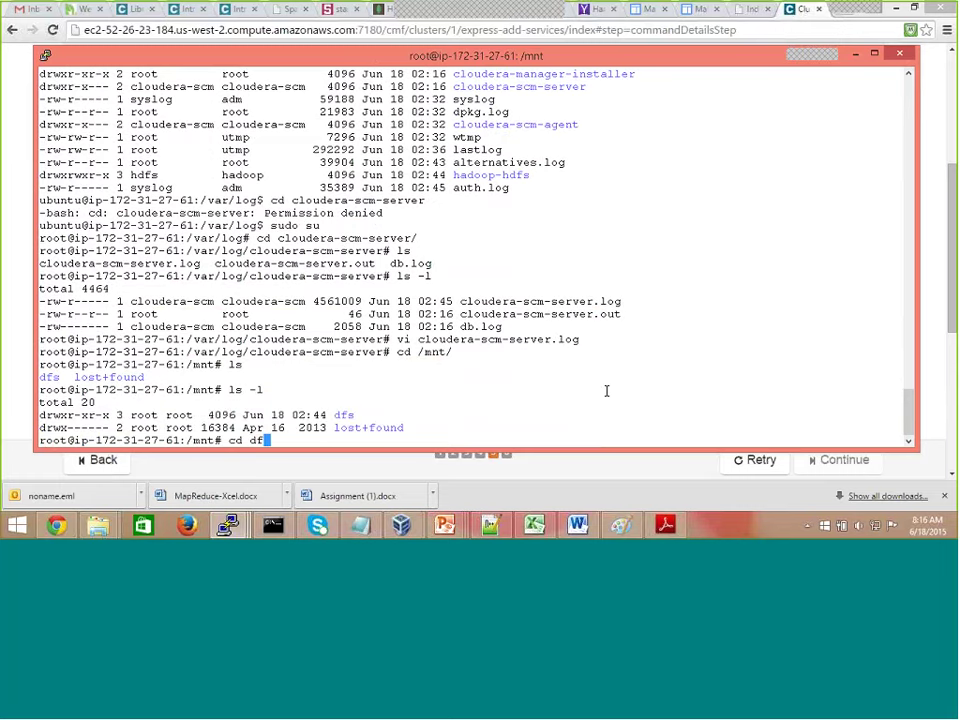
key(Tab)
key(Return)
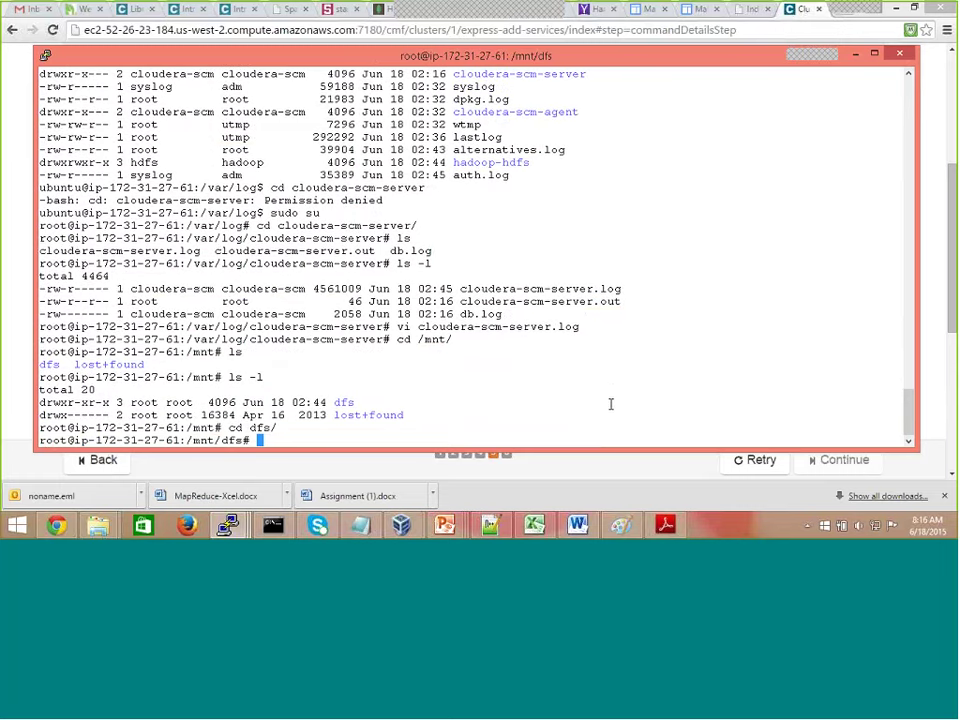
text(ls -l)
key(Return)
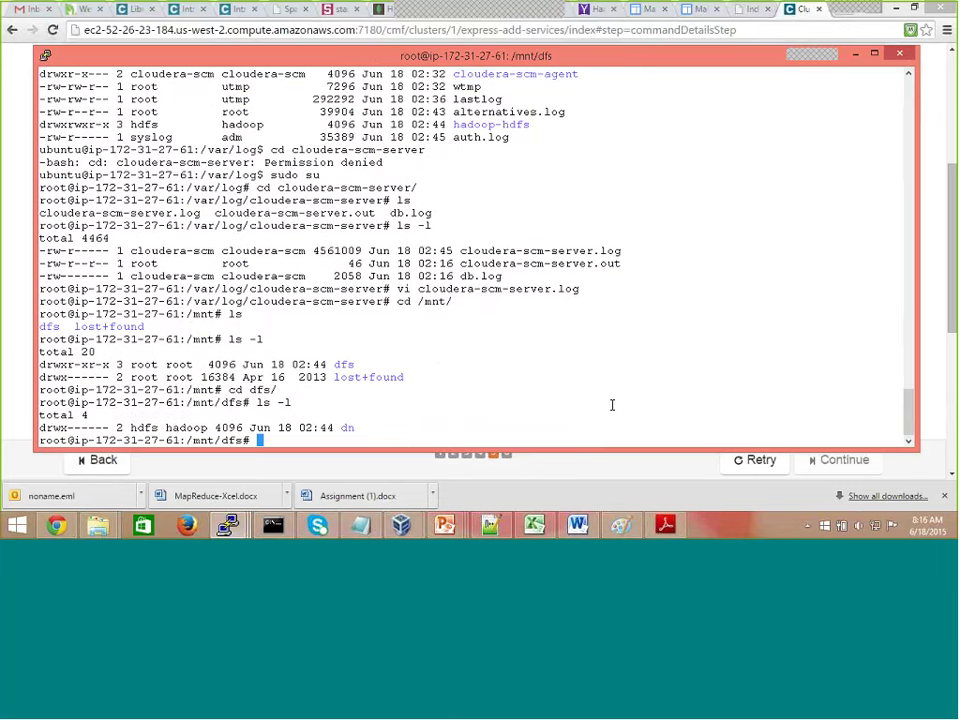
text(cd)
key(BackSpace)
key(BackSpace)
key(BackSpace)
Go back to Review Changes and select the DataNode Data Directory path /mnt/dfs/dn
click(80, 460)
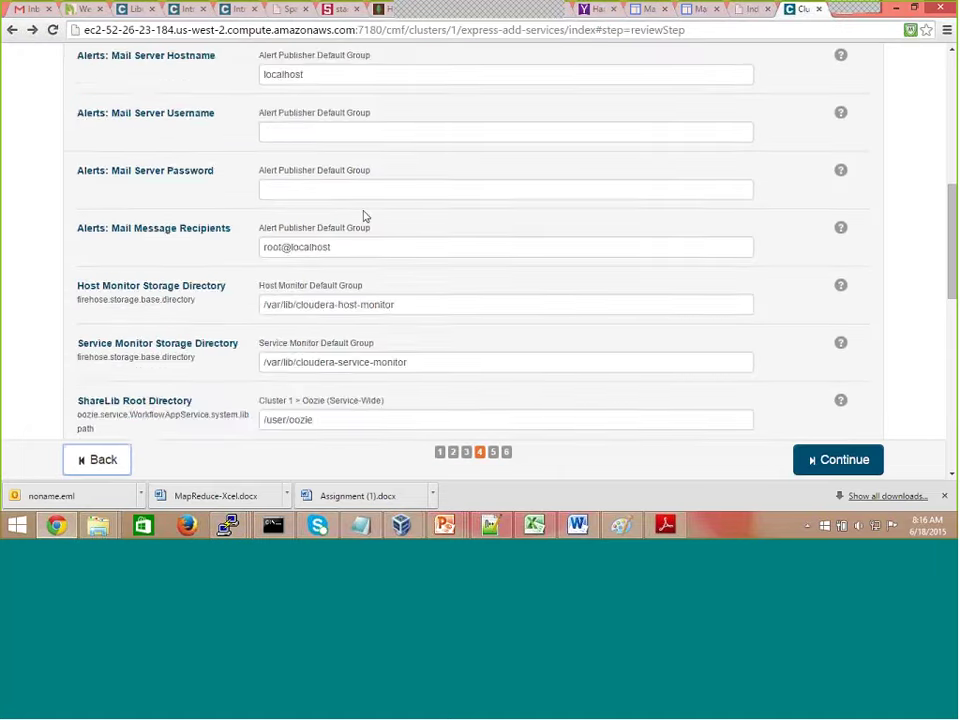
scroll(364, 211, up, 3)
scroll(333, 138, up, 3)
triple_click(267, 205)
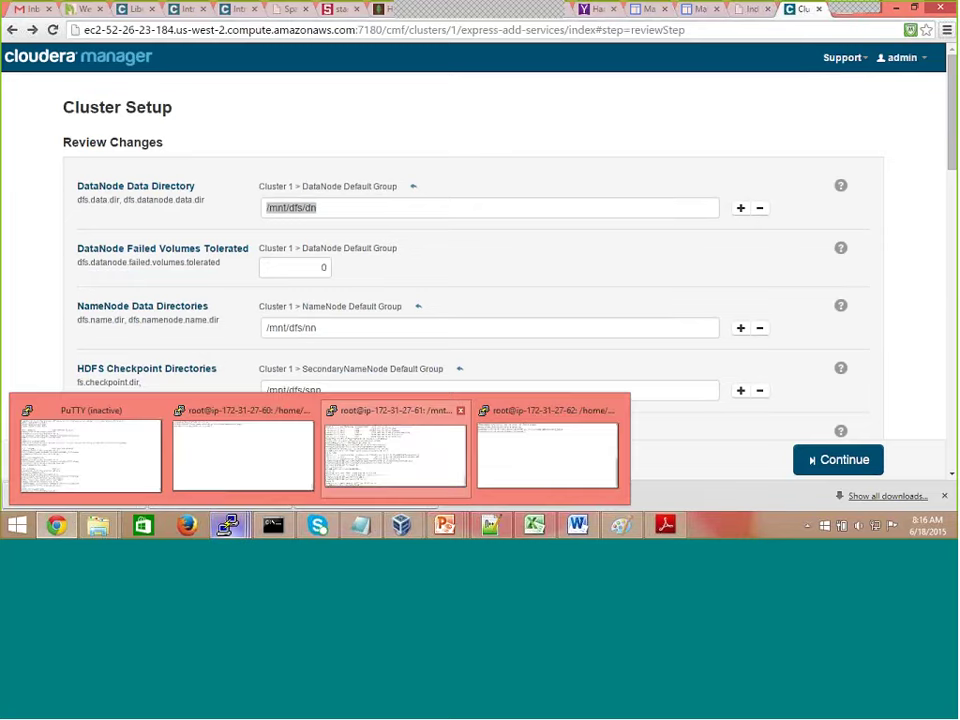
In PuTTY, change into /mnt/dfs/dn and list it, finding it empty (total 0)
click(394, 447)
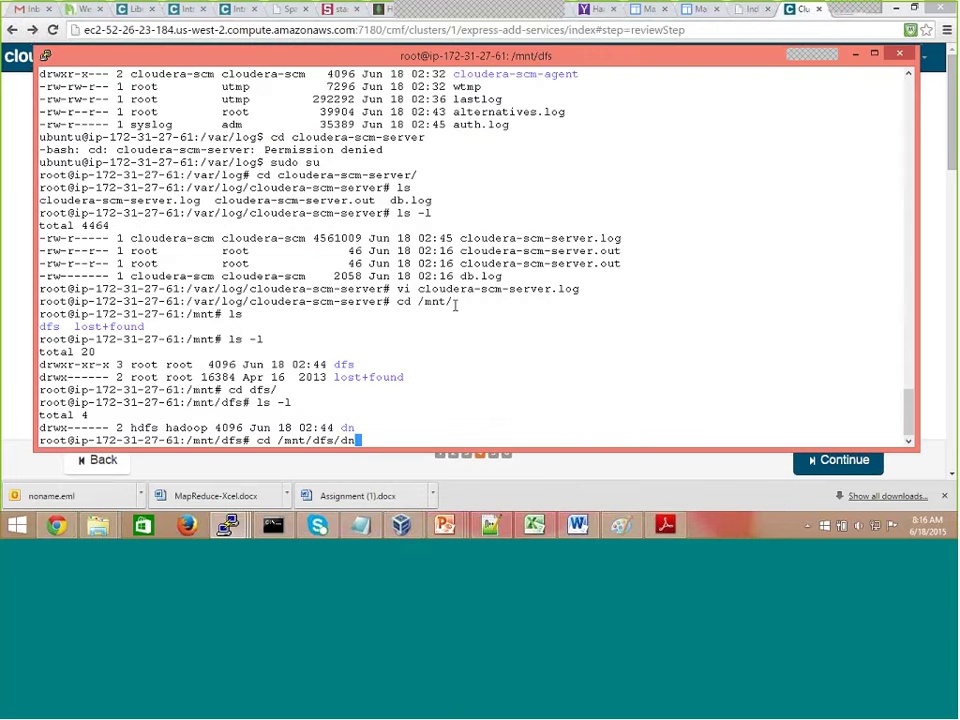
key(Return)
text(ls -l)
key(Return)
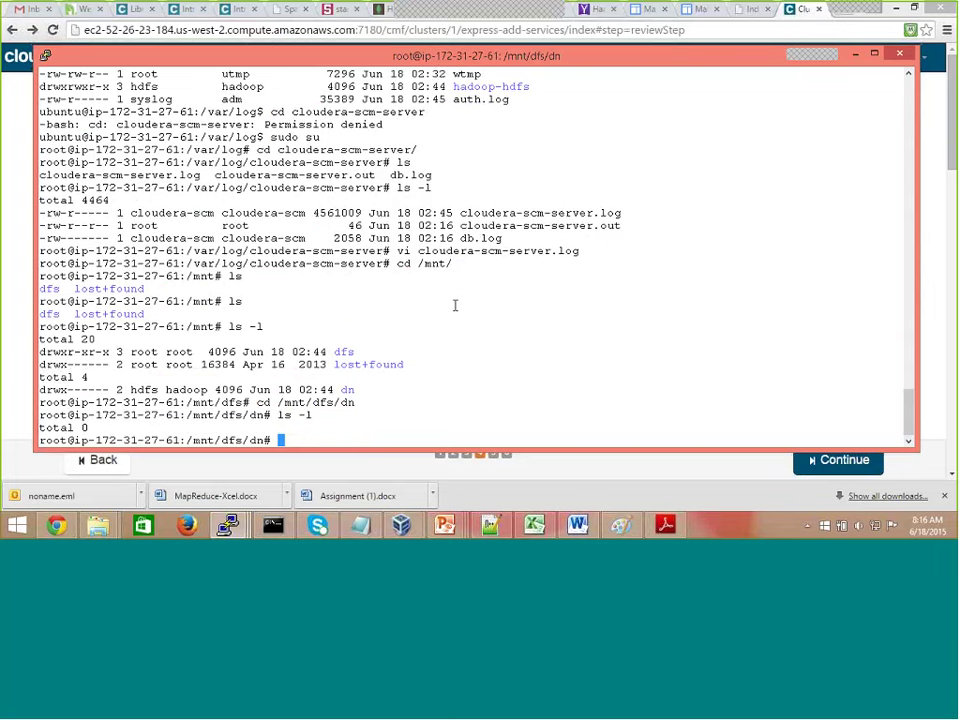
Move up from dn through /mnt/dfs and /mnt to the filesystem root, listing each folder
text(cd .)
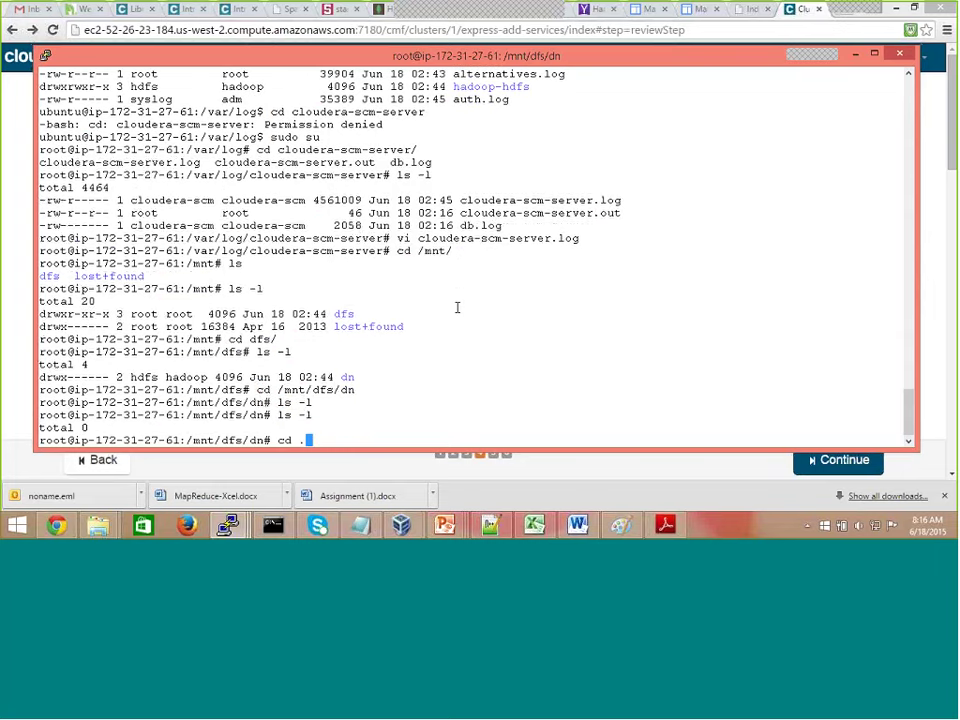
text(.)
key(Return)
text(ls -l)
key(Return)
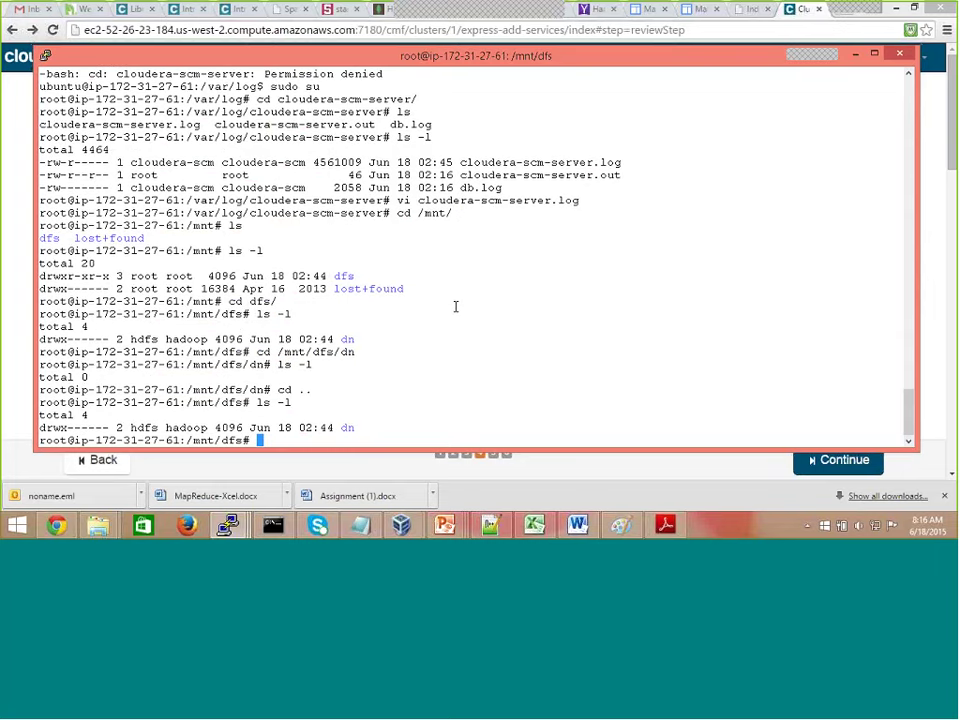
text(cd)
key(BackSpace)
key(BackSpace)
key(BackSpace)
text(cd ..)
key(Return)
text(ls -)
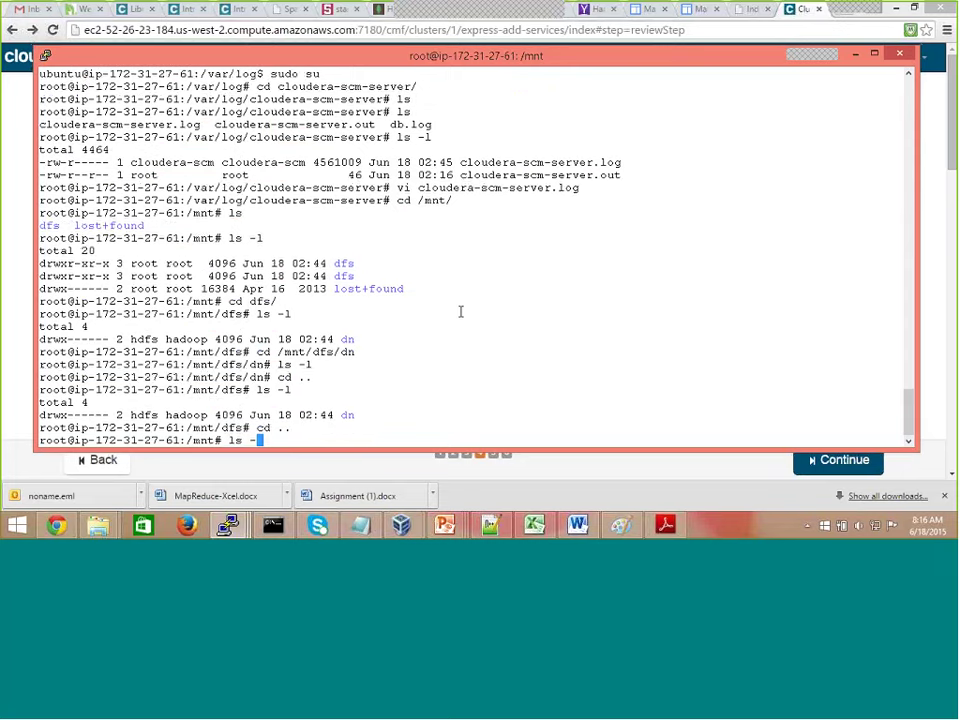
text(1)
key(Return)
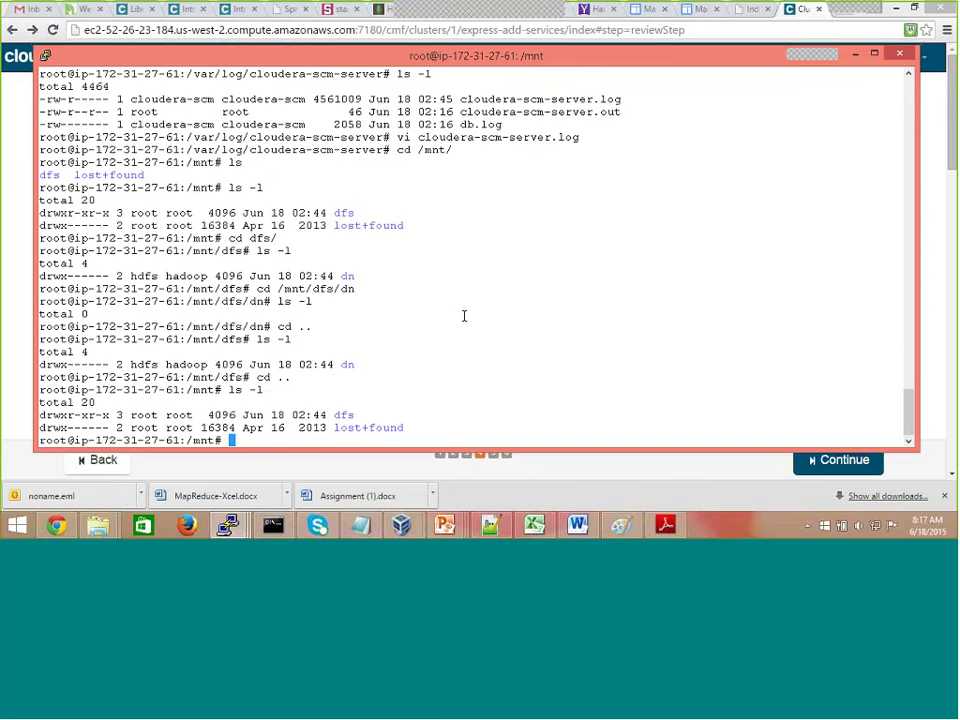
text(cd ..)
key(Return)
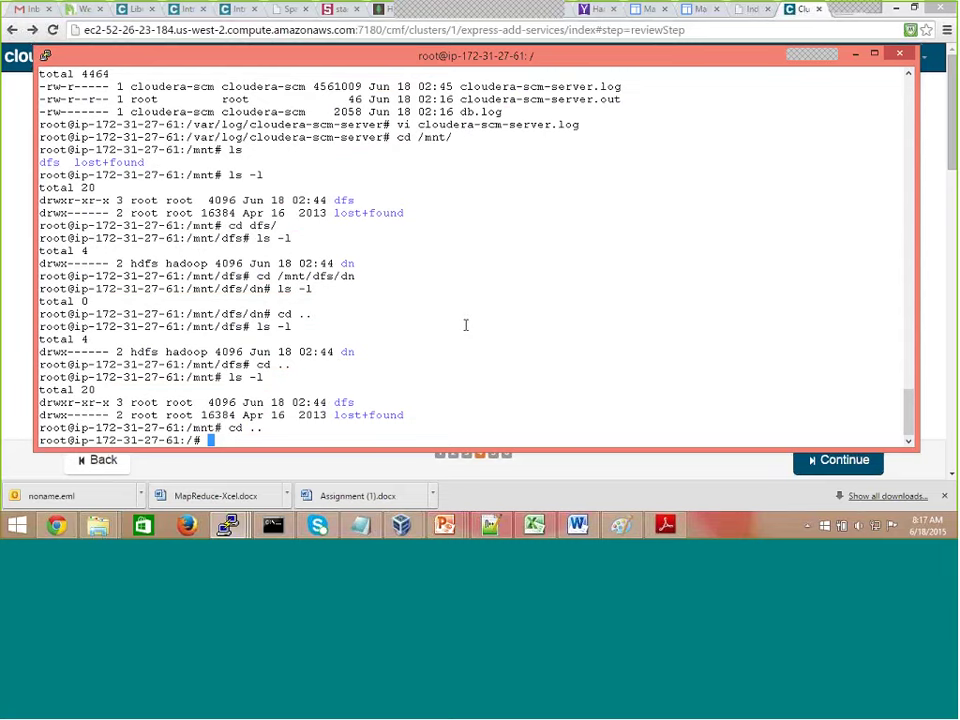
Begin typing a chown command assigning ownership to hdfs
text(chmod)
key(BackSpace)
key(BackSpace)
key(BackSpace)
text(own hdfs)
Run chown -R hdfs:hadoop /mnt, correcting the hadooop group-name typo
key(BackSpace)
text(:hadpp[)
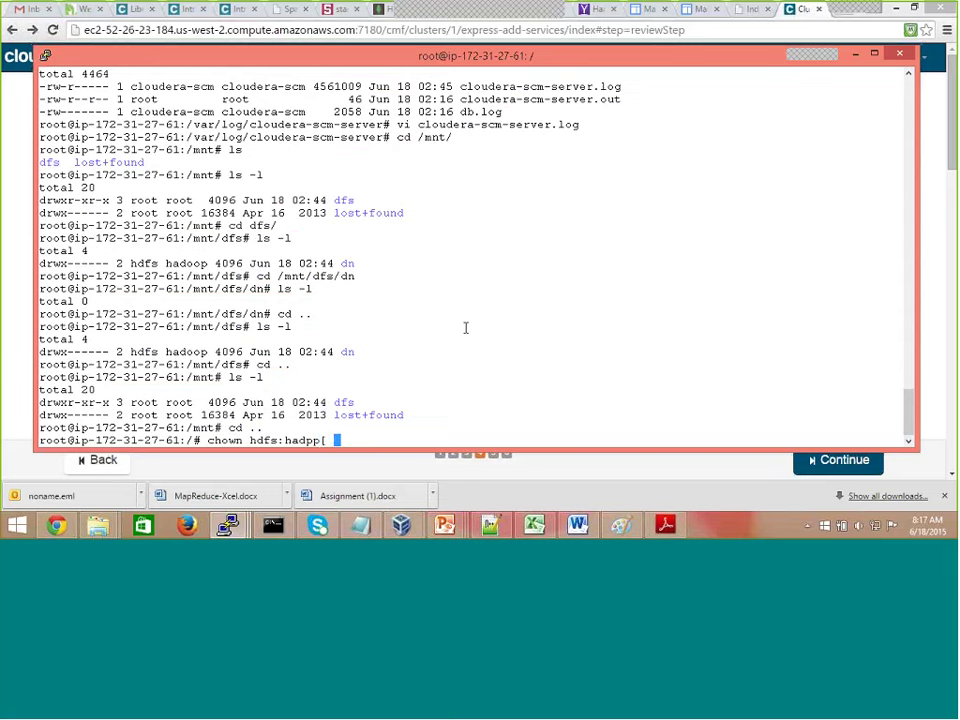
key(BackSpace)
key(BackSpace)
key(BackSpace)
key(BackSpace)
text(ooop /mnt)
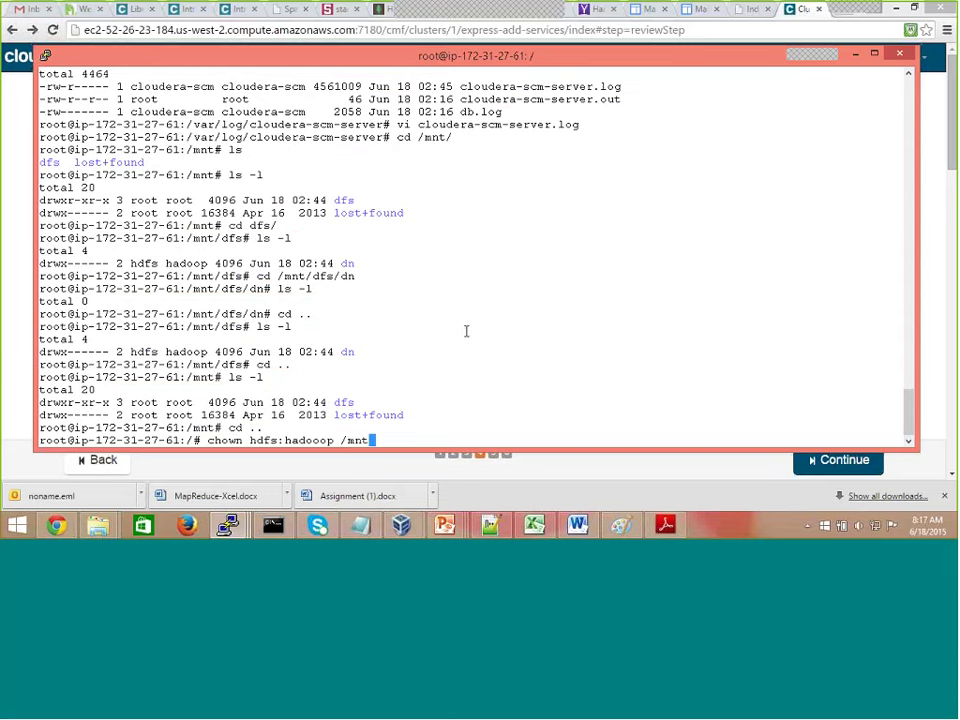
key(Left)
key(Left)
key(Left)
key(Left)
key(Left)
key(Left)
key(Left)
key(Left)
key(Left)
key(Left)
key(Left)
key(Left)
key(Left)
key(Left)
key(Left)
key(Left)
key(Left)
key(Left)
key(Right)
text(-R)
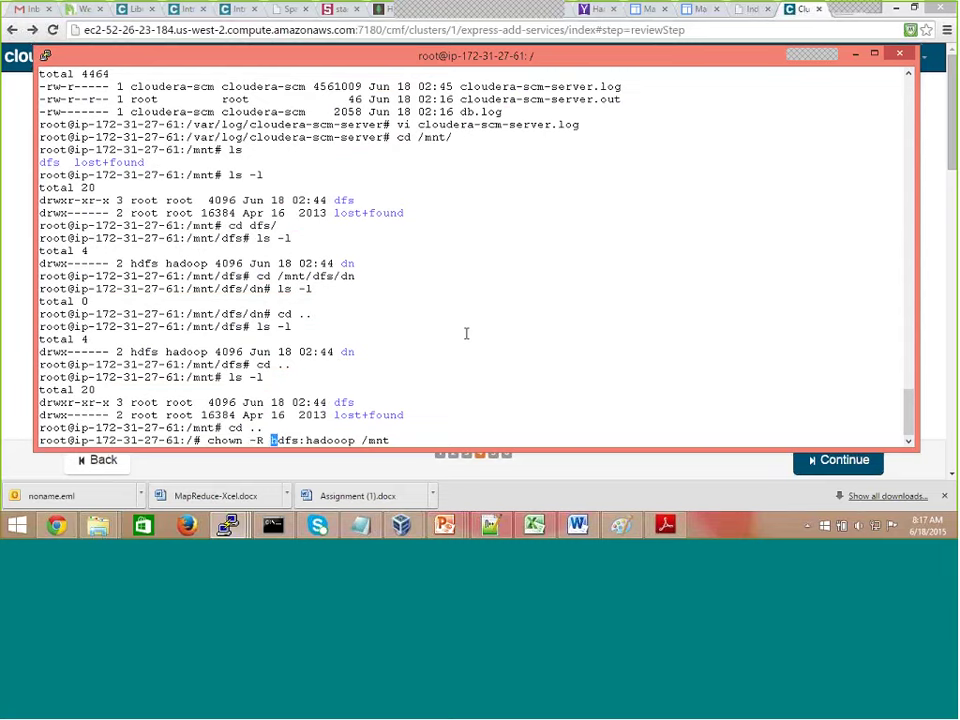
key(Return)
key(Up)
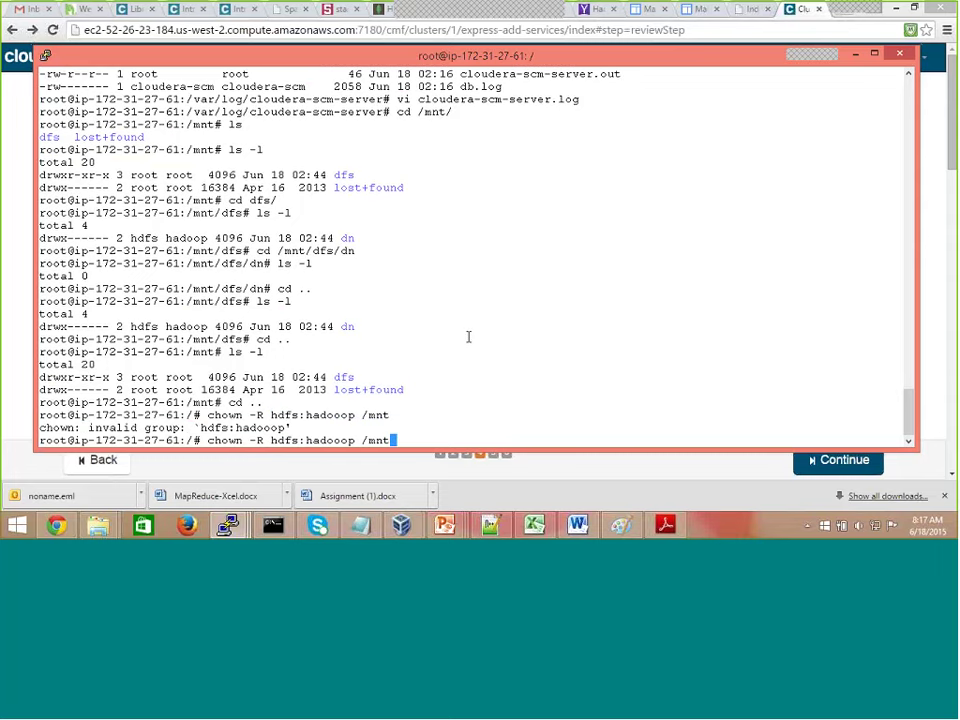
key(Left)
key(Left)
key(Left)
key(Left)
key(Left)
key(Left)
key(BackSpace)
key(Return)
Verify with ls -l in / and /mnt that dfs and lost+found now belong to hdfs, then return to the setup page
text(ls)
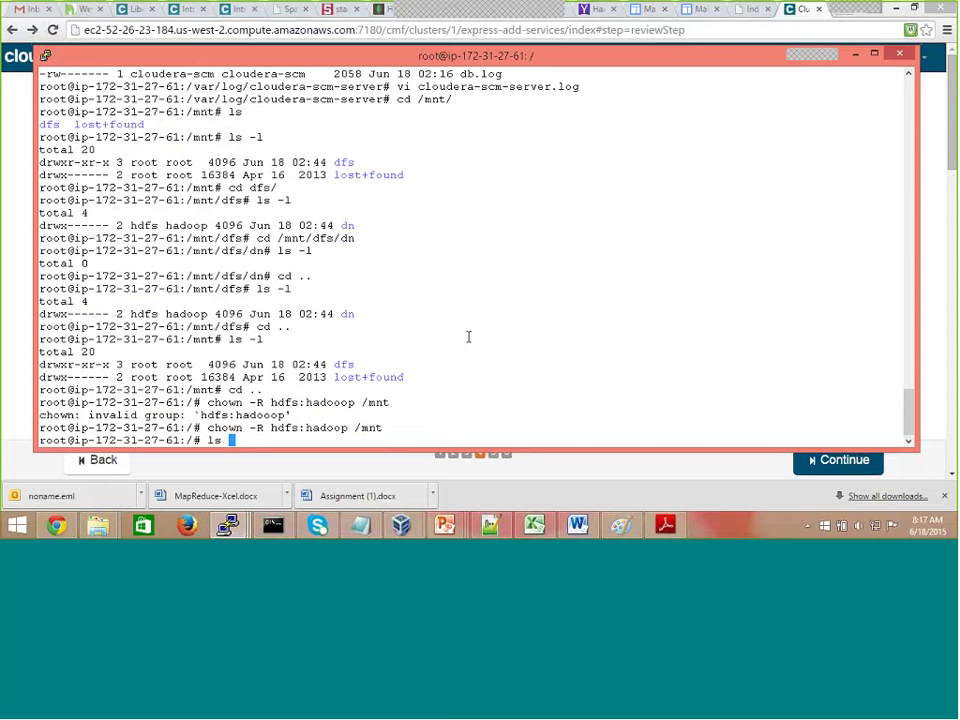
key(BackSpace)
key(BackSpace)
key(BackSpace)
text(ls -l)
key(Return)
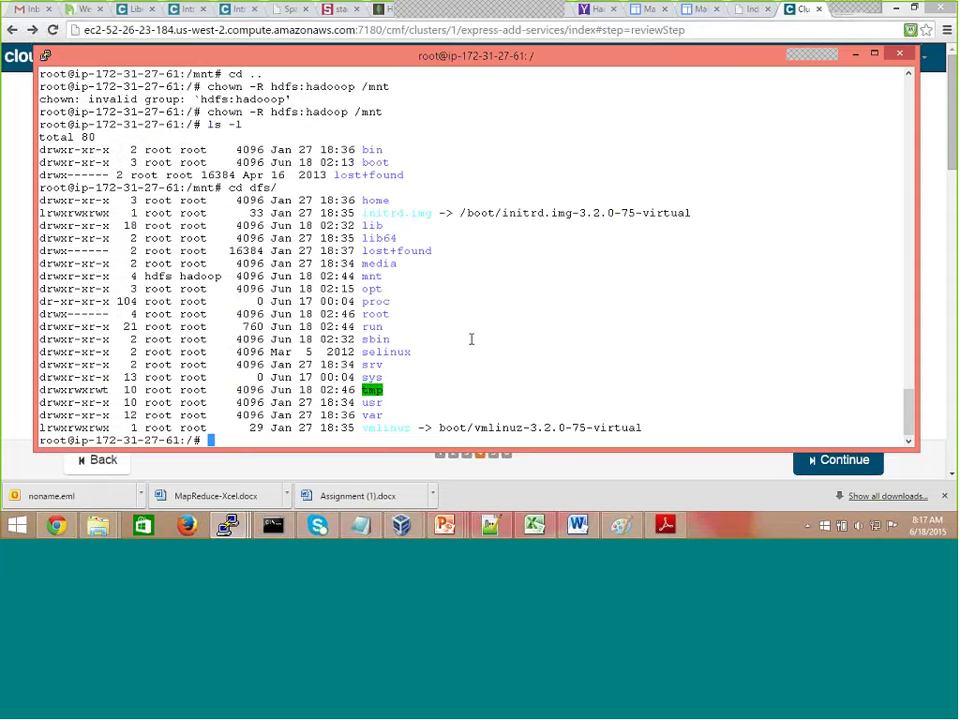
text(cd)
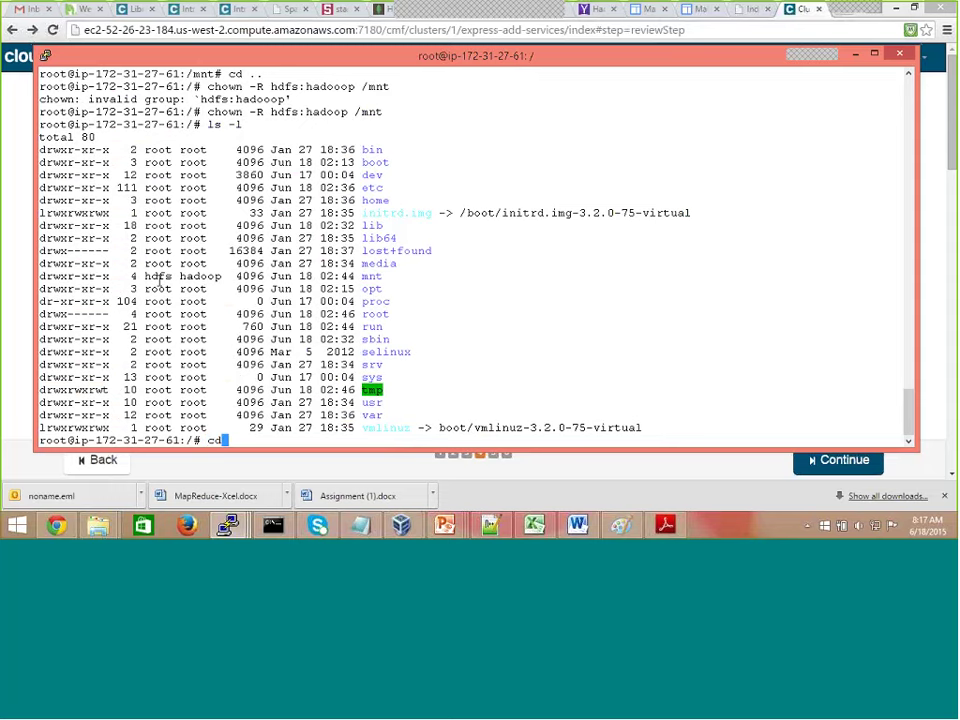
text( mnt/)
key(Return)
text(ls)
key(Return)
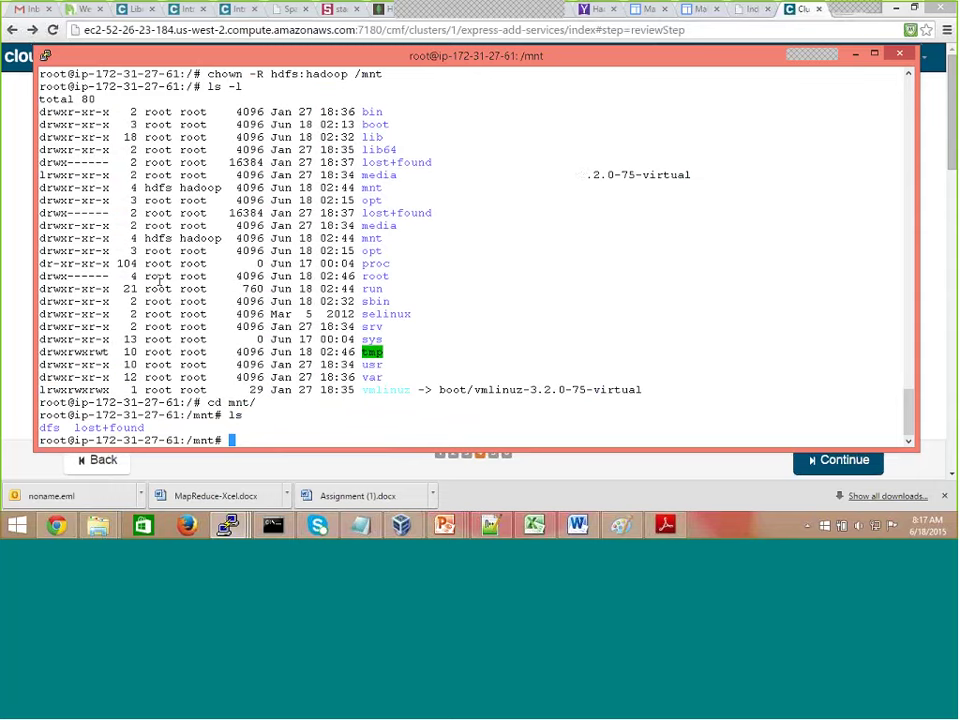
text(ls -l)
key(Return)
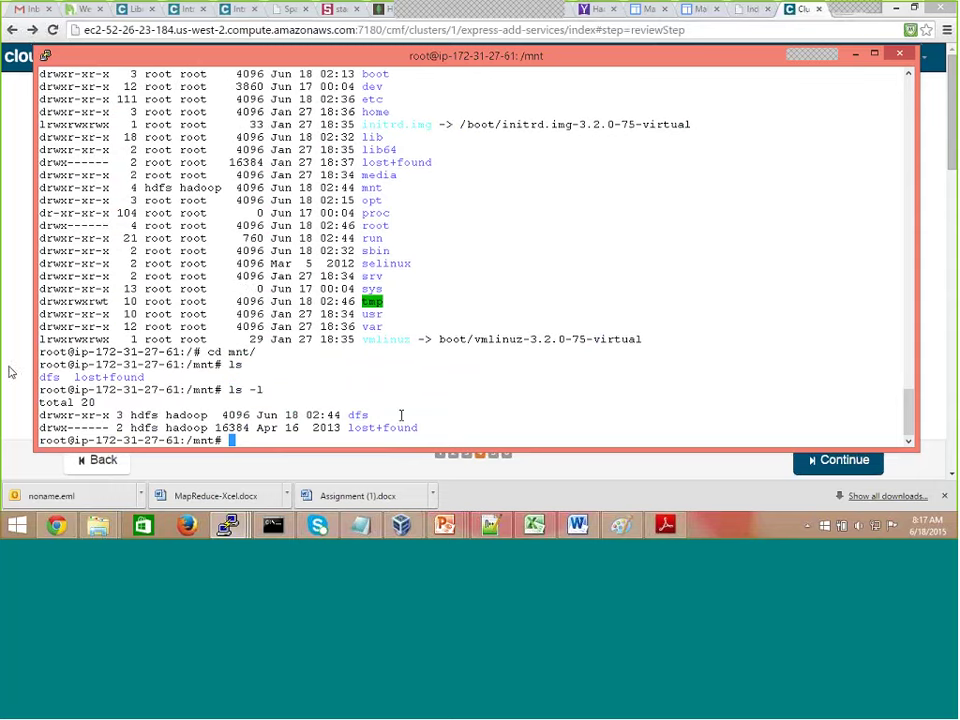
key(alt+Tab)
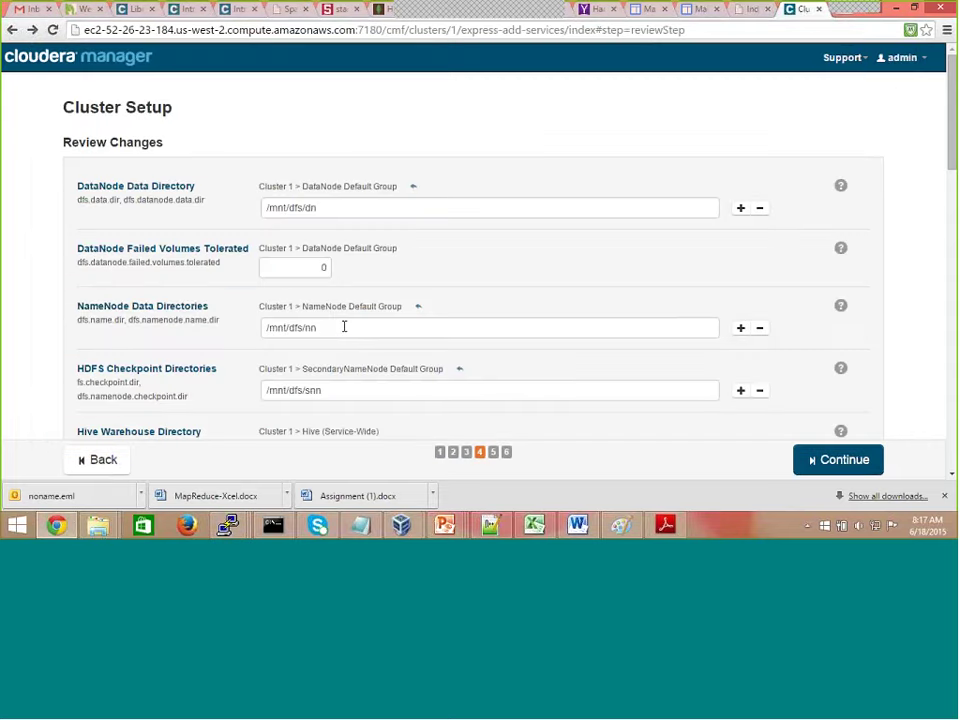
click(341, 212)
key(ctrl+a)
click(340, 214)
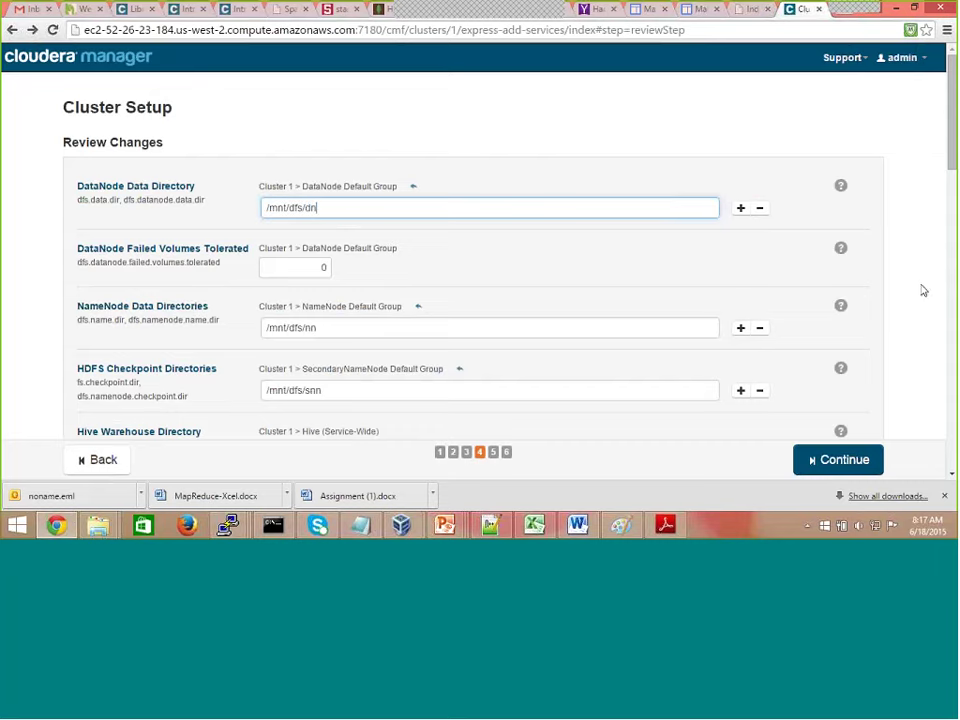
scroll(924, 289, down, 2)
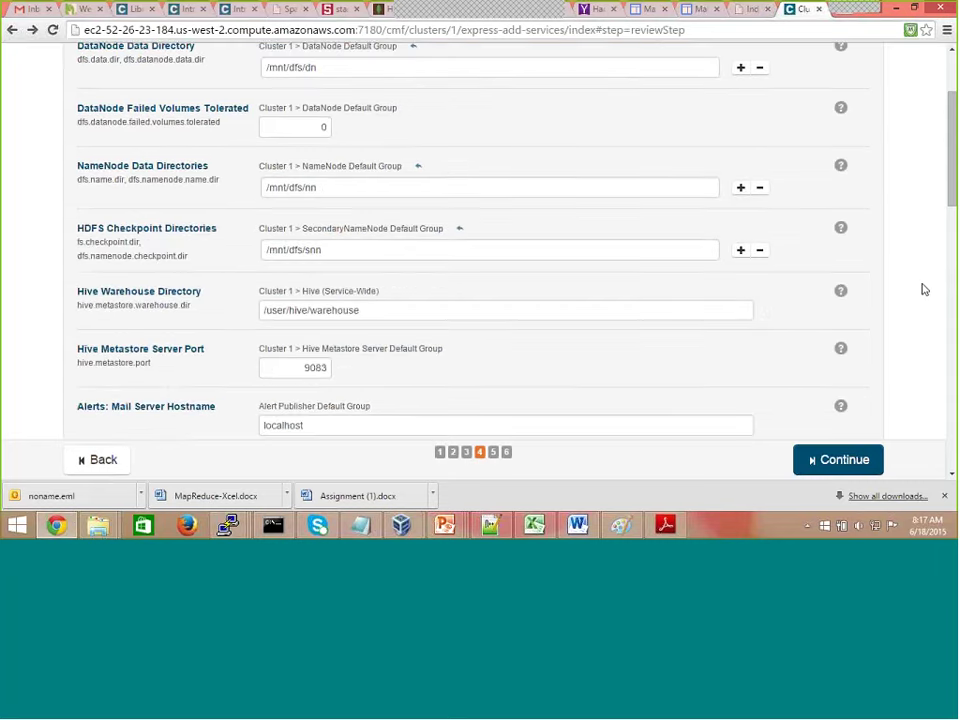
scroll(921, 285, down, 3)
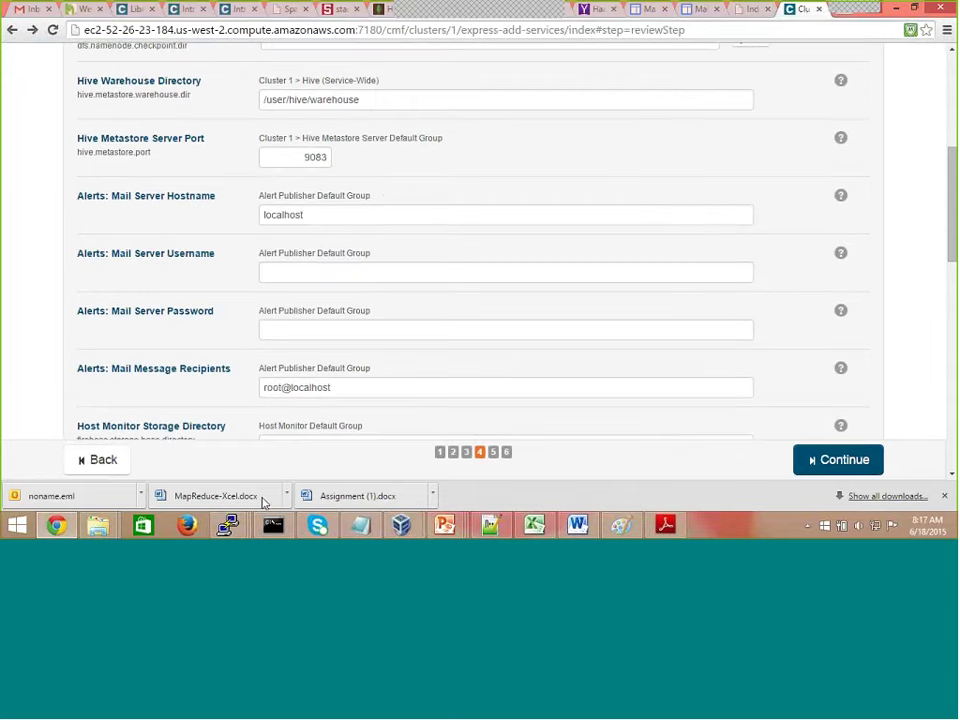
key(super+5)
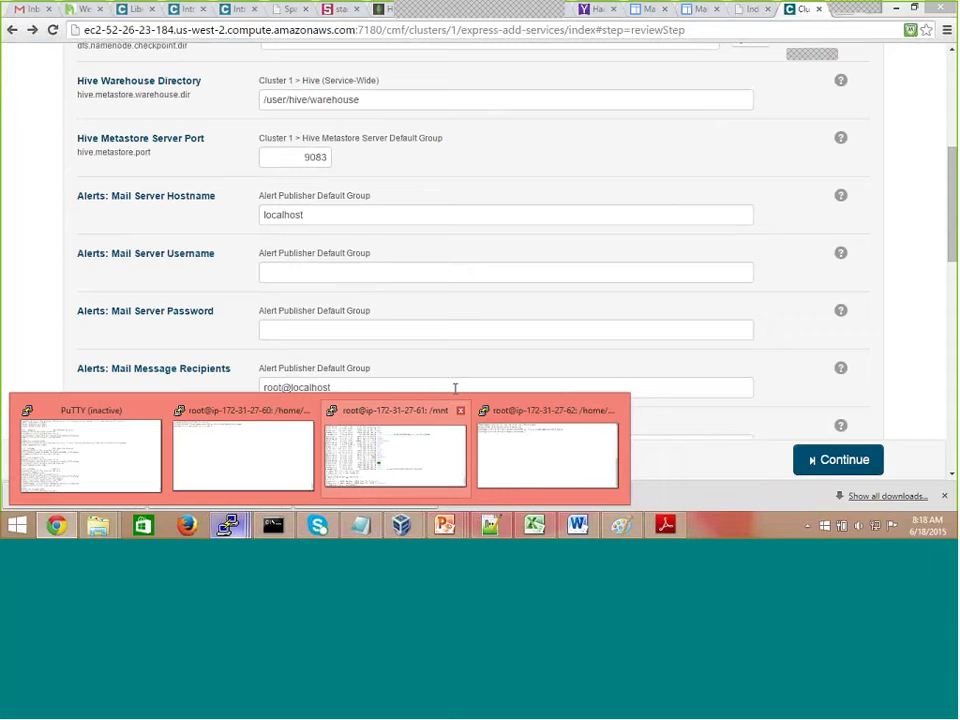
In the server terminal, change to /var/log and list its contents sorted by time with ls -rlth
key(Return)
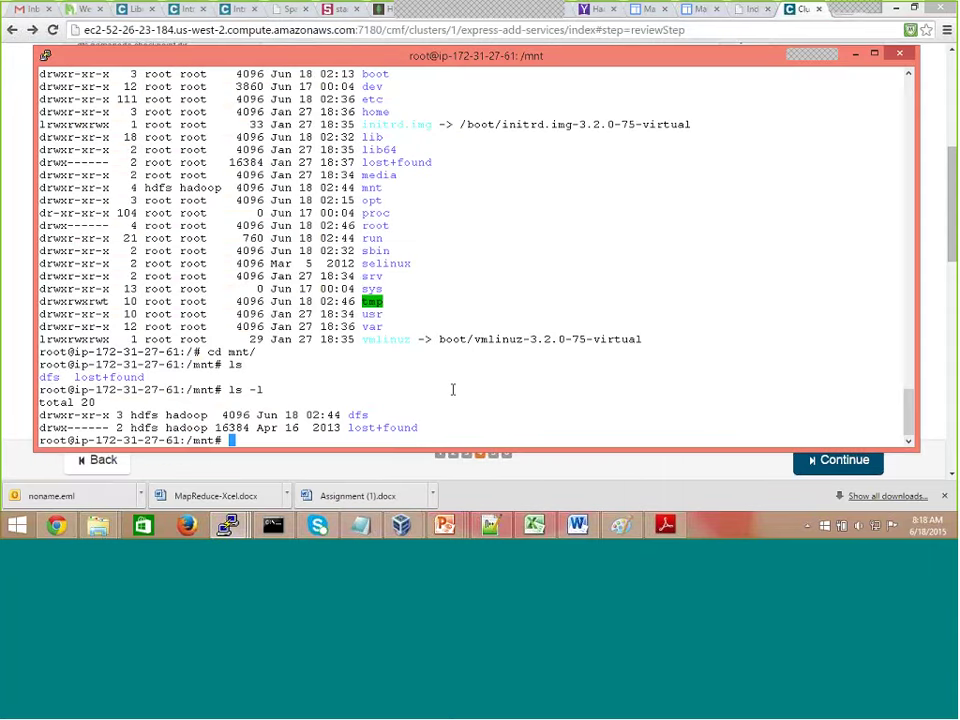
text(cd /var/log/)
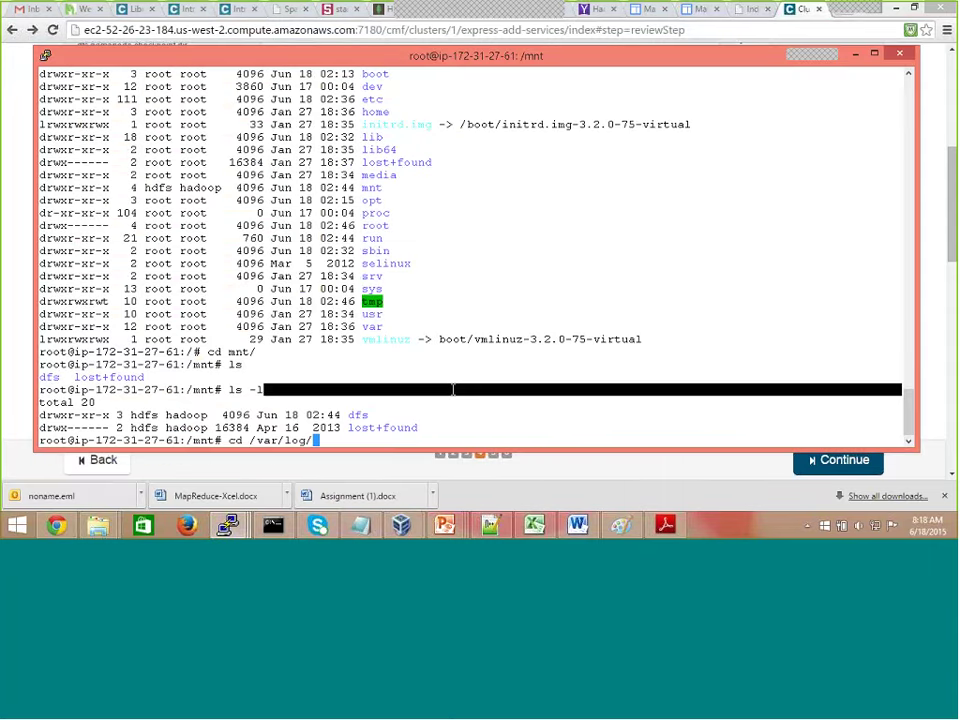
key(Return)
text(ls)
key(Return)
text(ls -rlth)
key(Return)
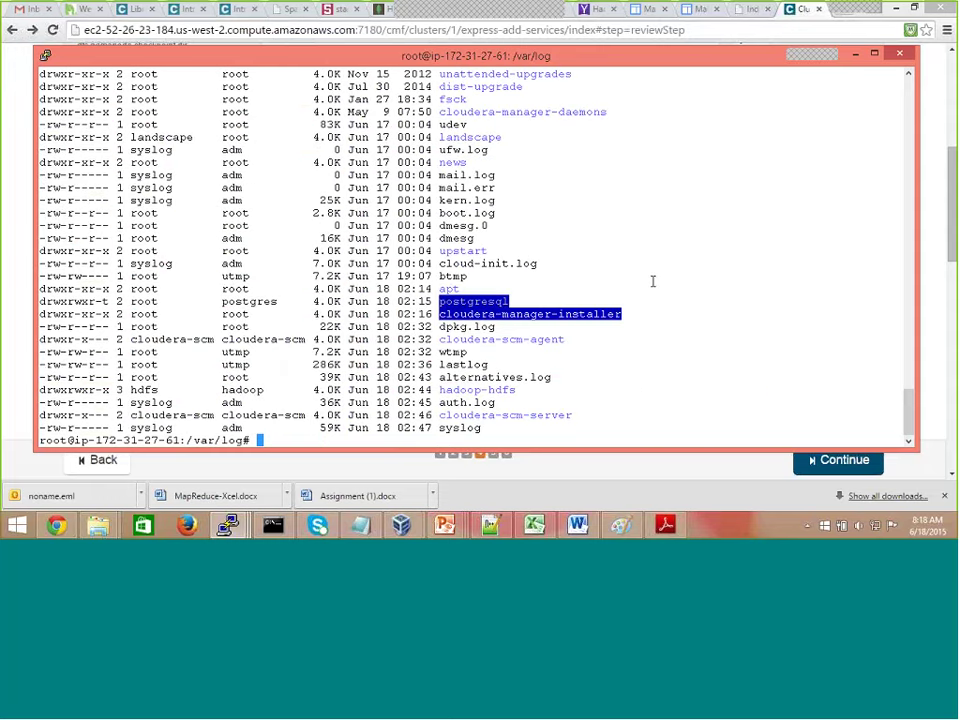
Enter the cloudera-manager-installer log folder and list its files
double_click(595, 316)
click(464, 415)
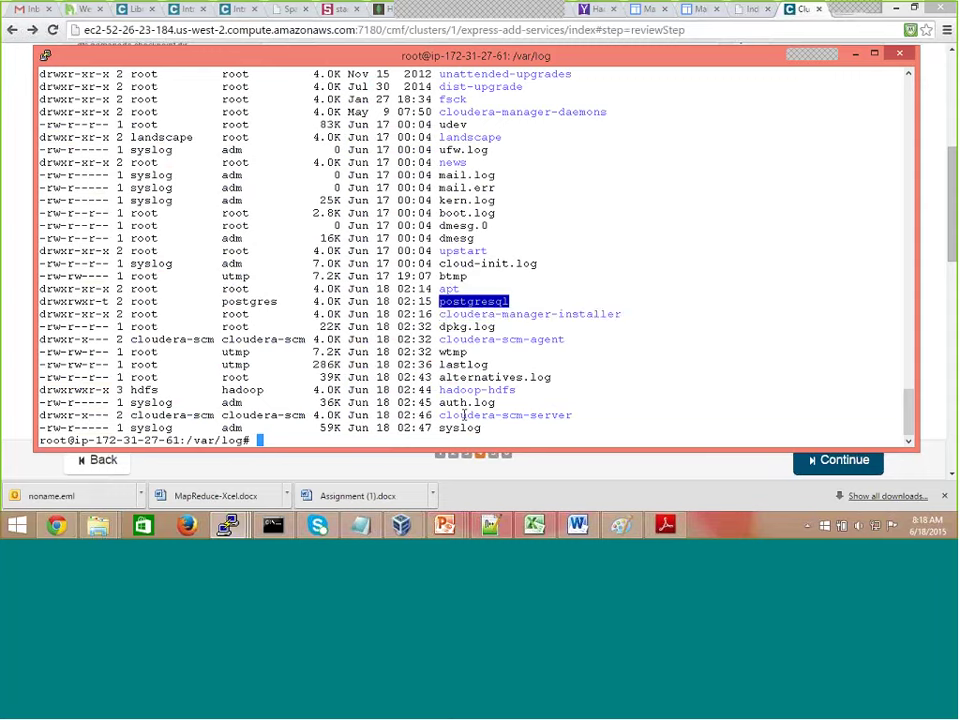
double_click(464, 415)
double_click(566, 316)
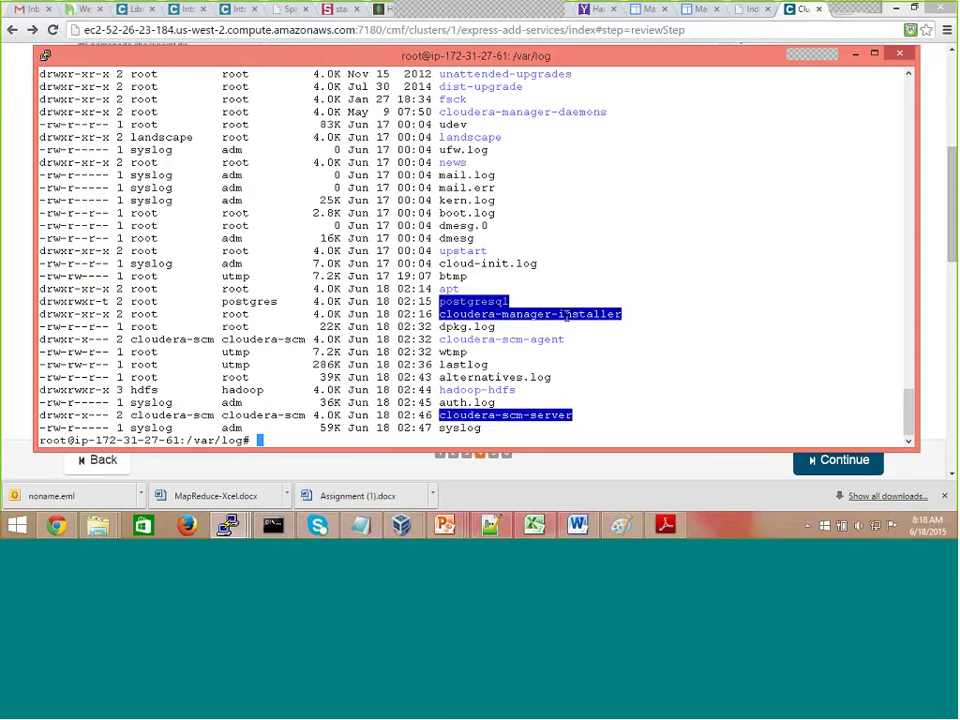
click(566, 316)
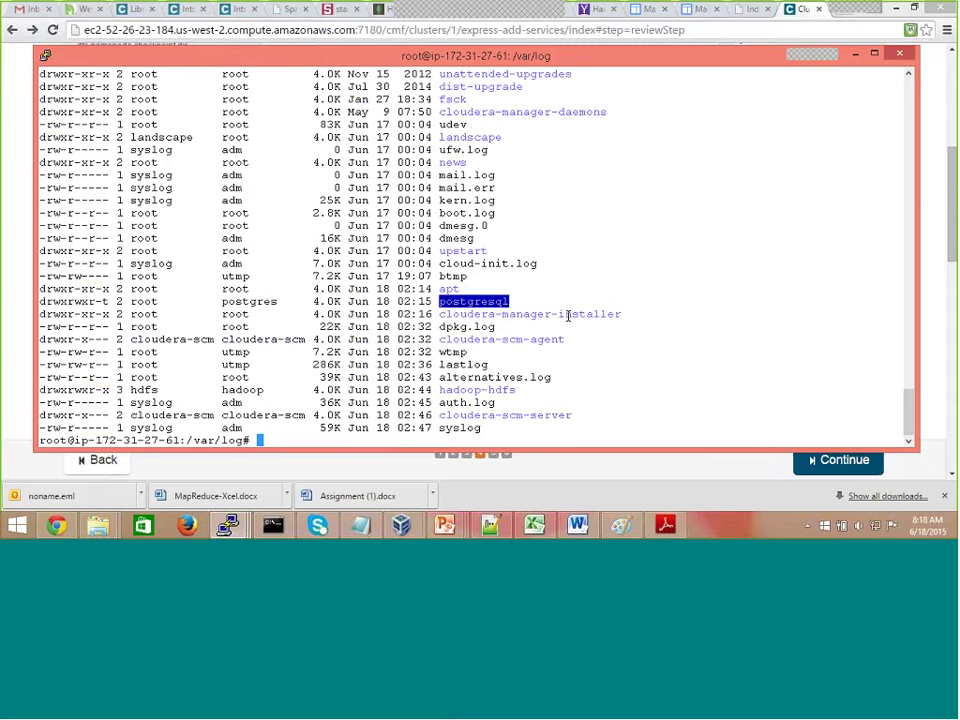
text(cd cloudera-)
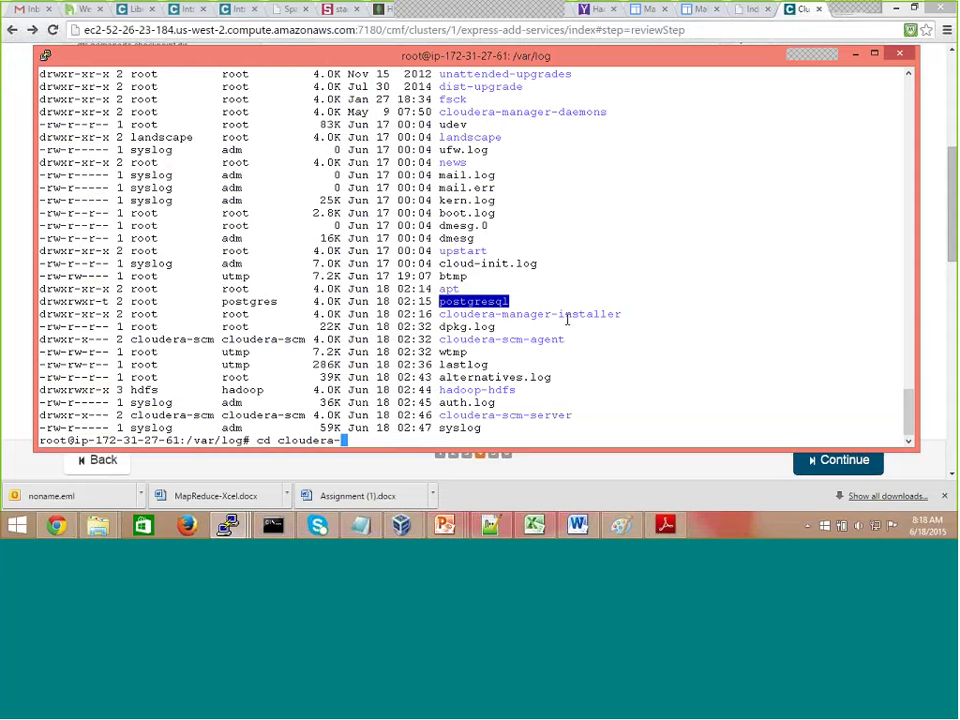
text(manager-)
text(i)
key(Tab)
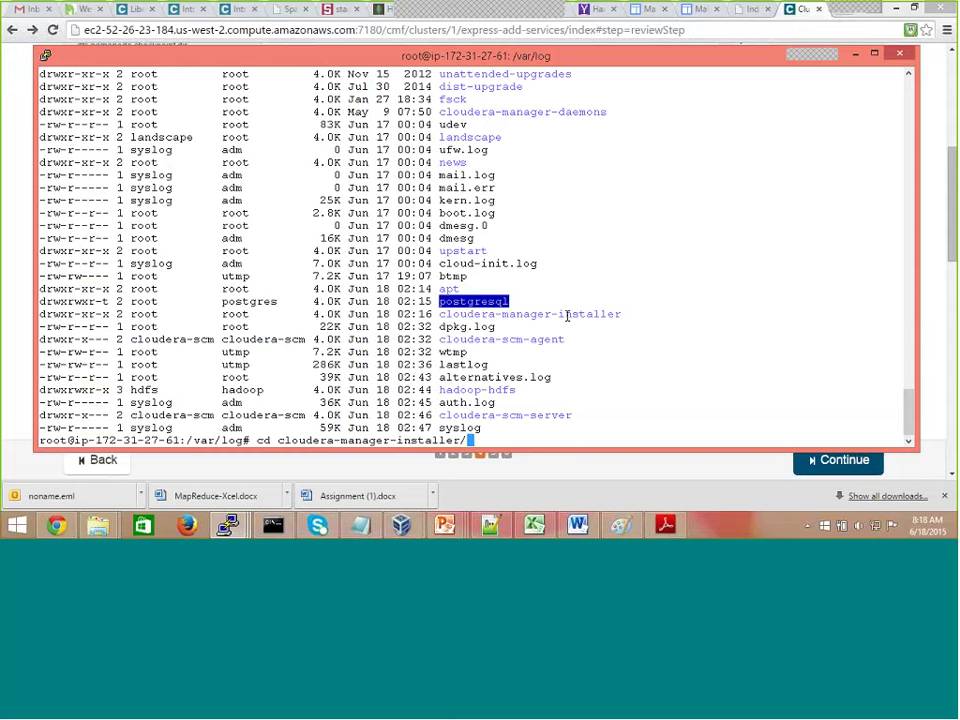
key(Return)
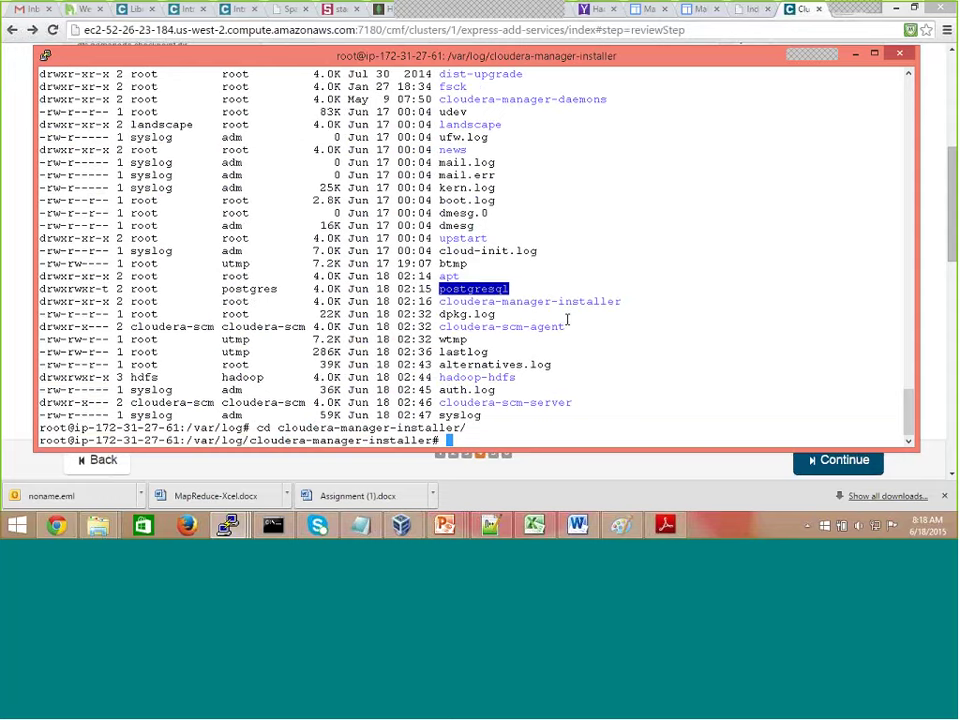
text(ls)
key(Return)
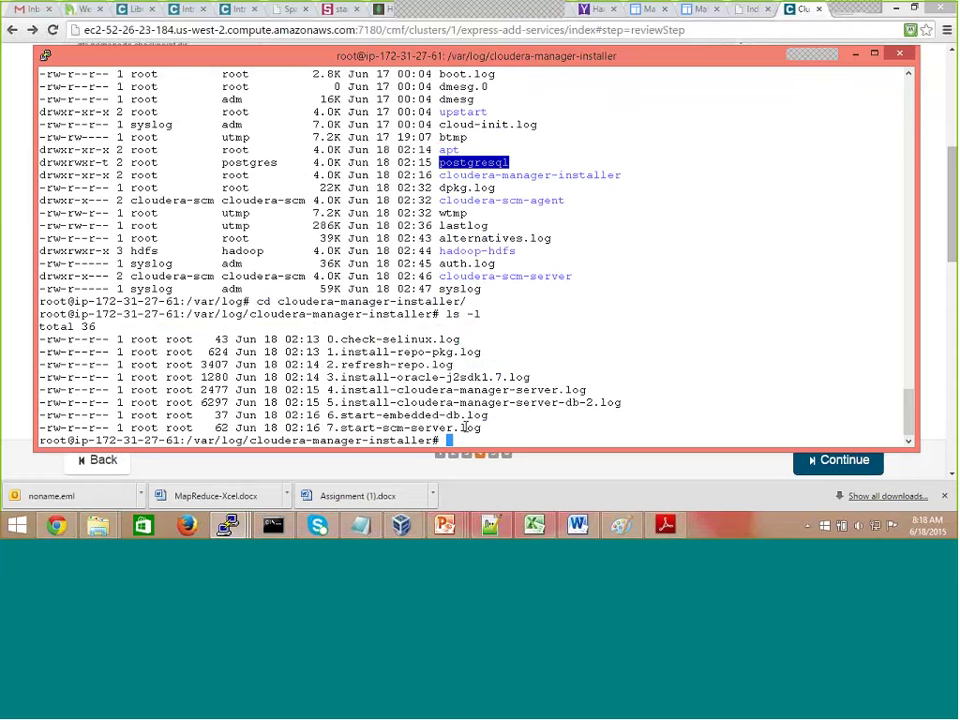
Check the server date, comparing the current 02:48 with the 02:16 time of 7.start-scm-server.log
text(date)
key(Return)
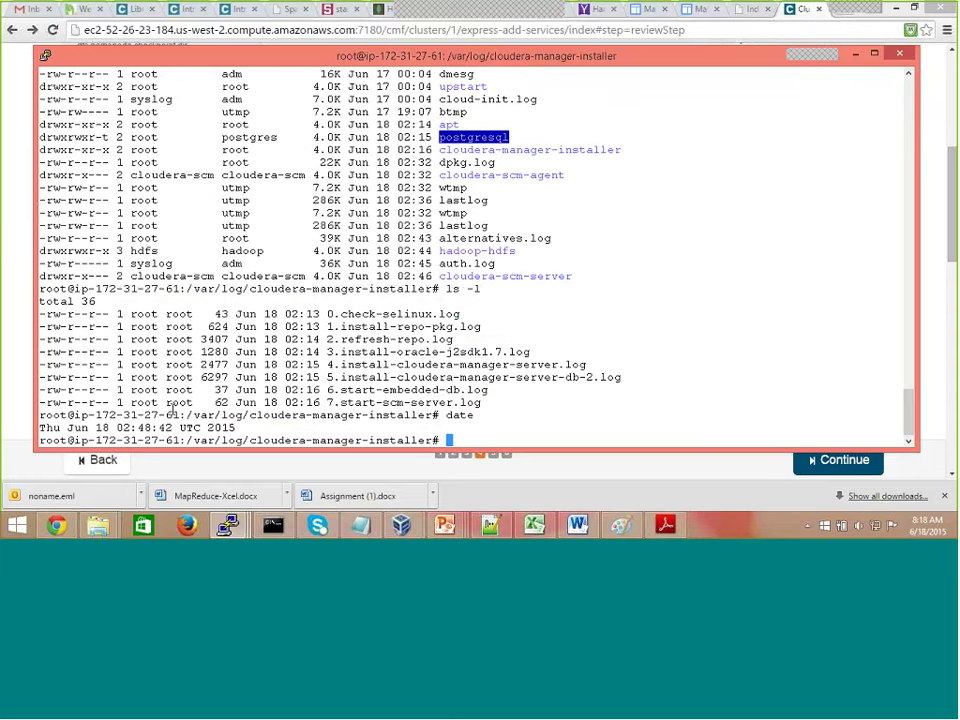
drag(111, 427, 143, 427)
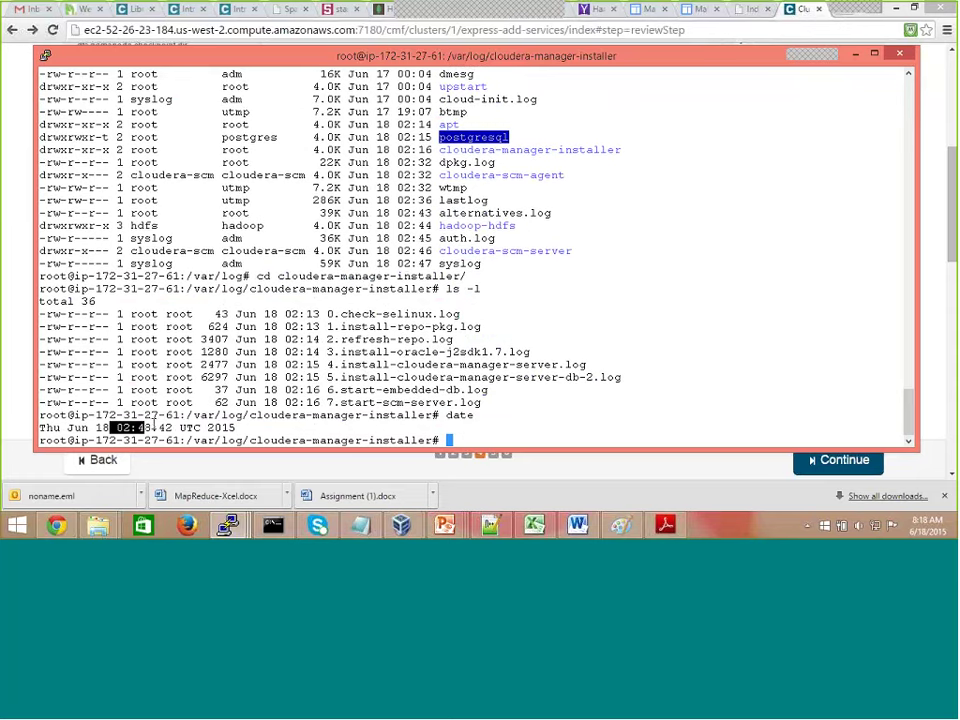
click(330, 397)
drag(324, 401, 279, 402)
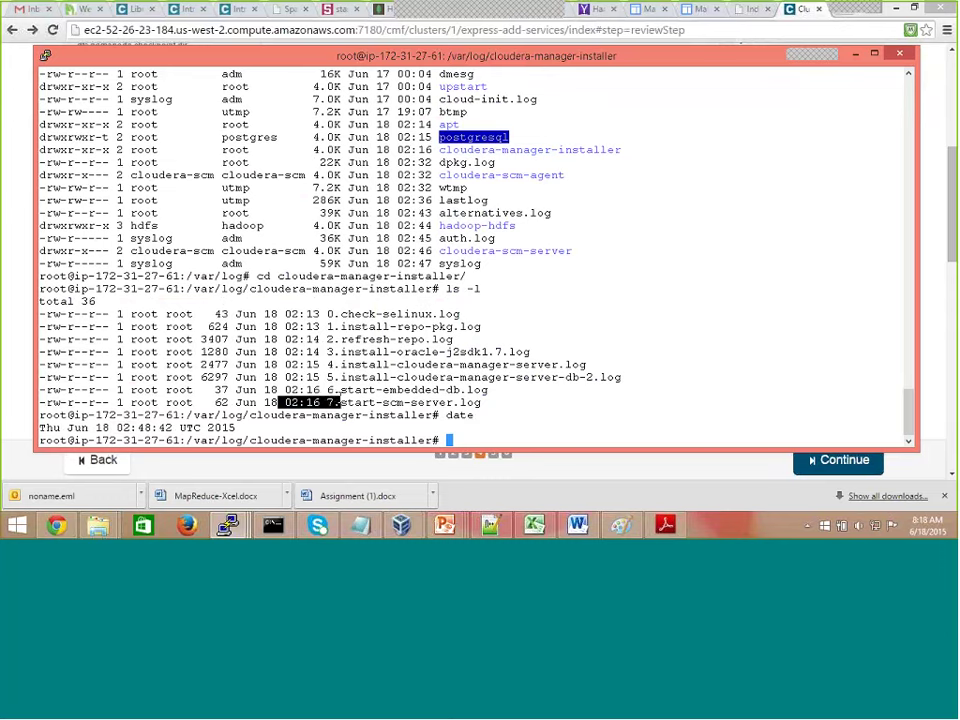
click(485, 357)
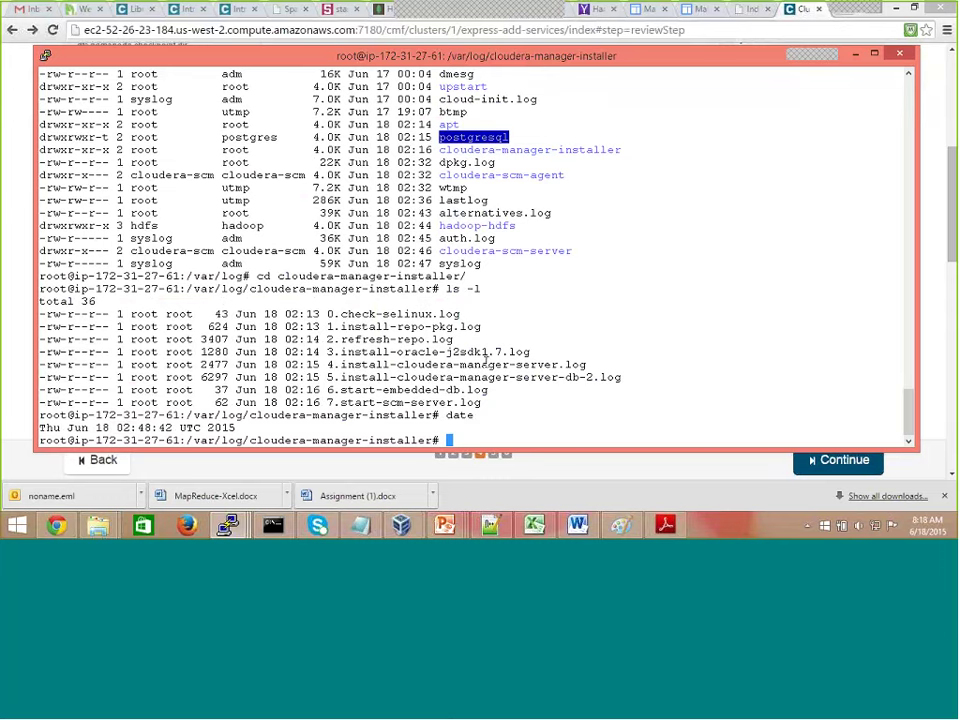
Go back up and into /var/log/hadoop-hdfs, then list its files with ls -l
text(c)
text(d ..)
key(Return)
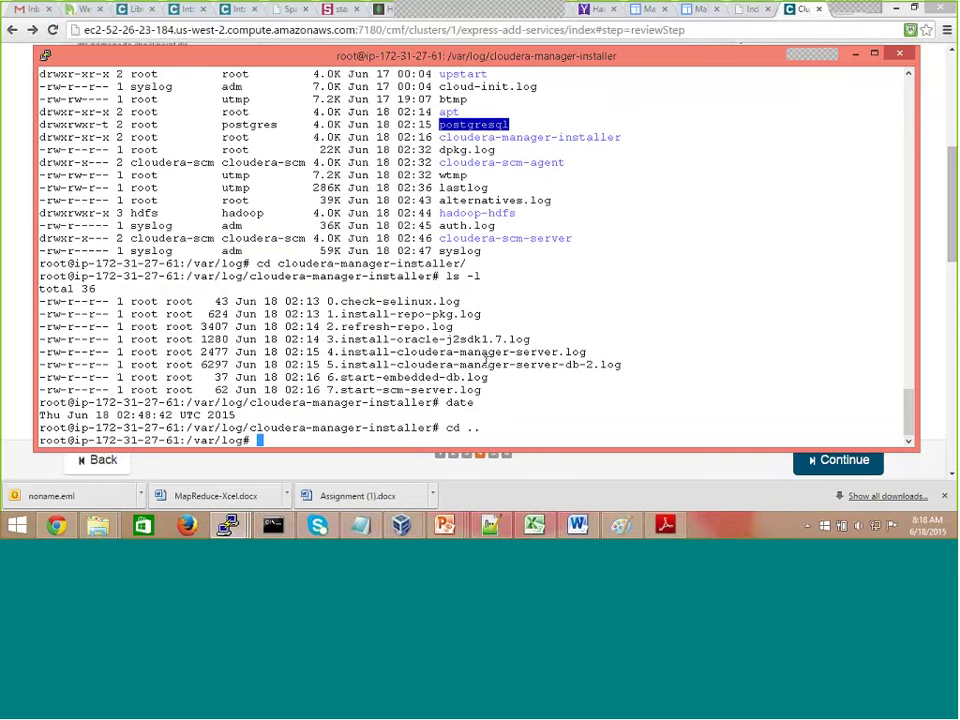
text(cd hadoop-hdfs/)
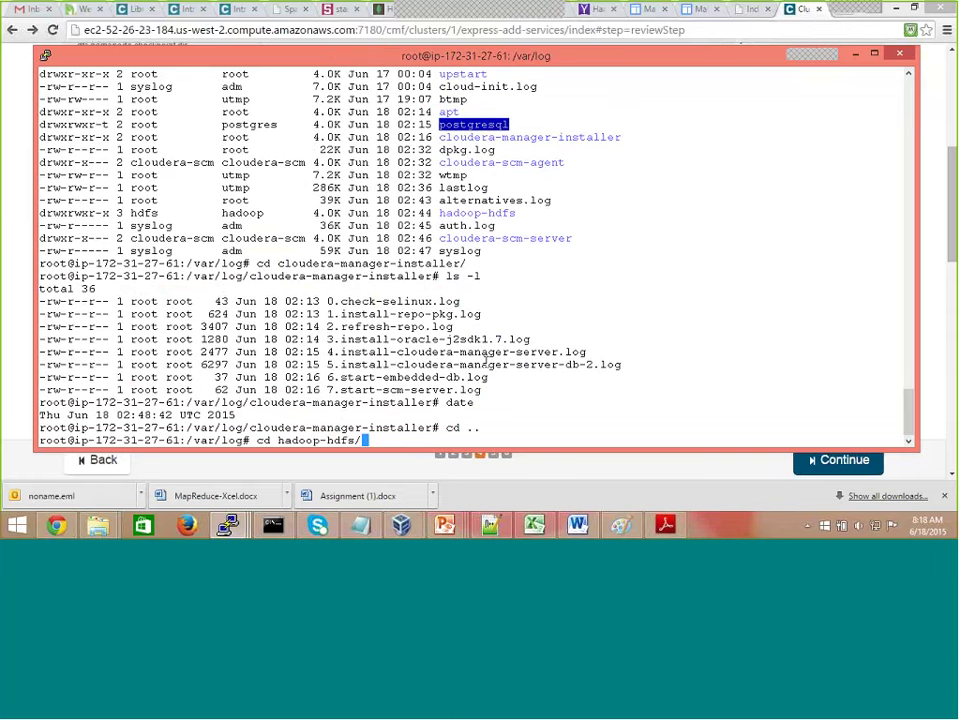
key(Return)
text(ls -l)
key(Return)
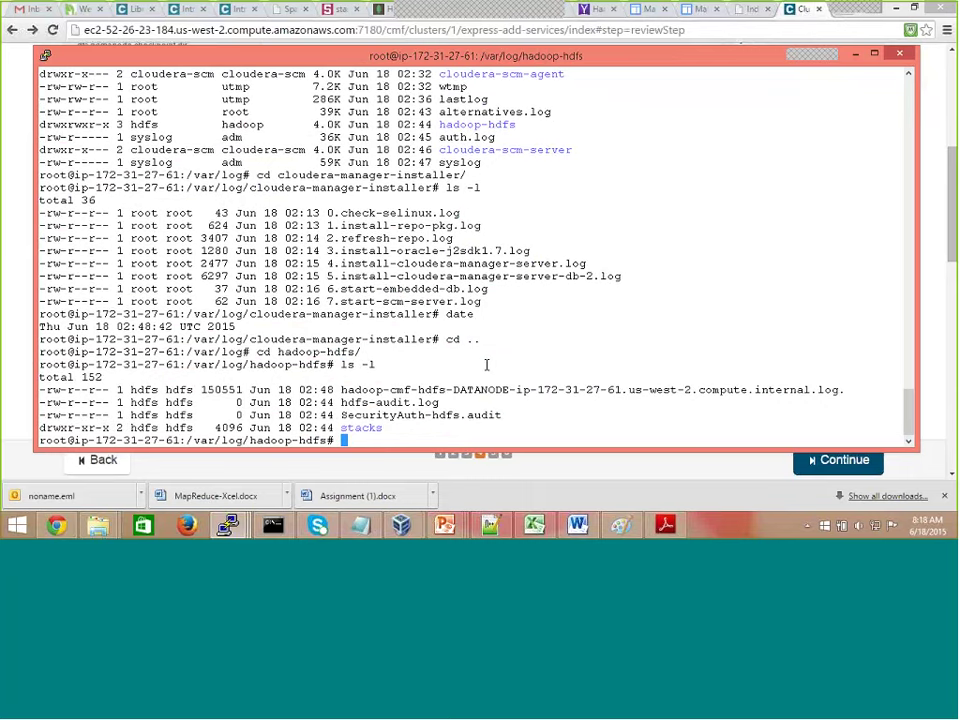
Check the server time again beside the hadoop-hdfs file listing
double_click(380, 390)
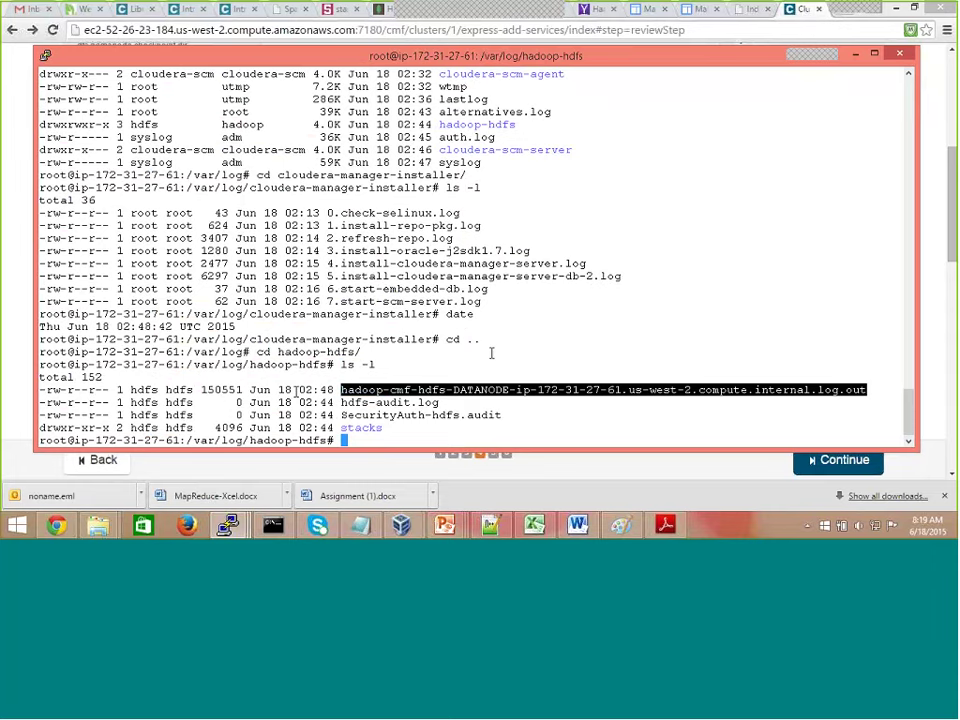
click(491, 353)
drag(491, 353, 435, 364)
text(date)
key(Return)
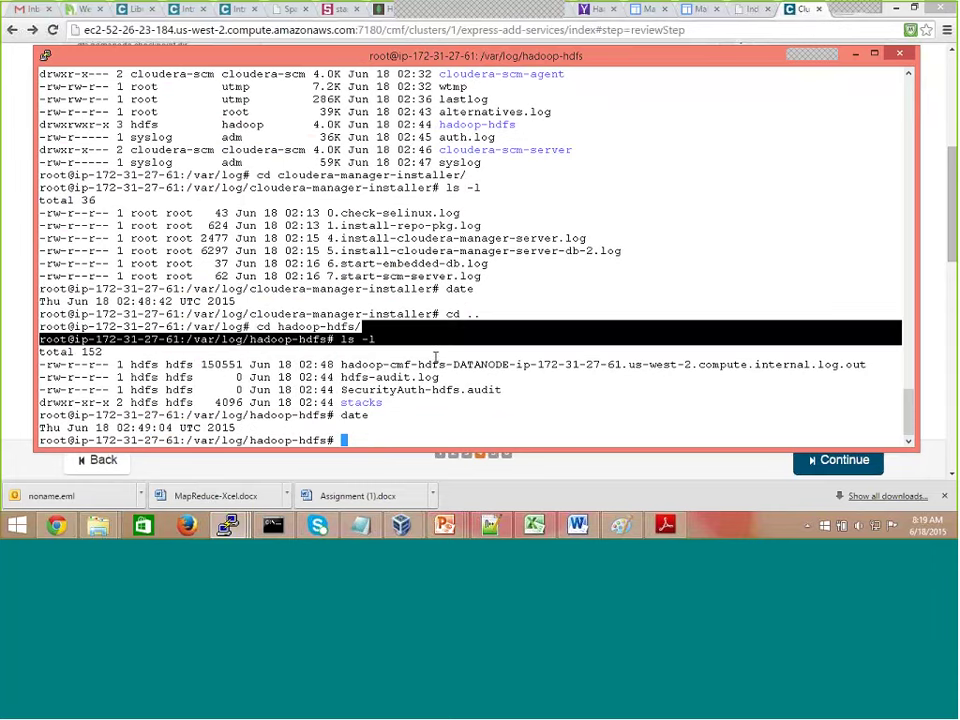
click(314, 362)
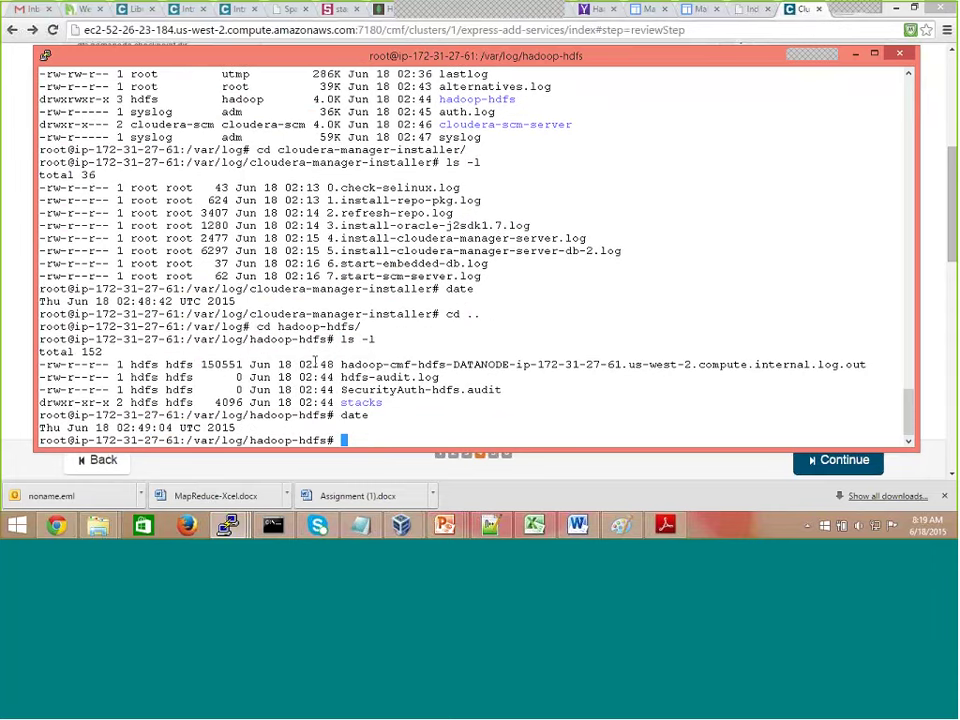
Open the DATANODE log in vi at its end and find the 'Problem connecting to server' warning for 172.31.27.60
double_click(430, 367)
key(super+c)
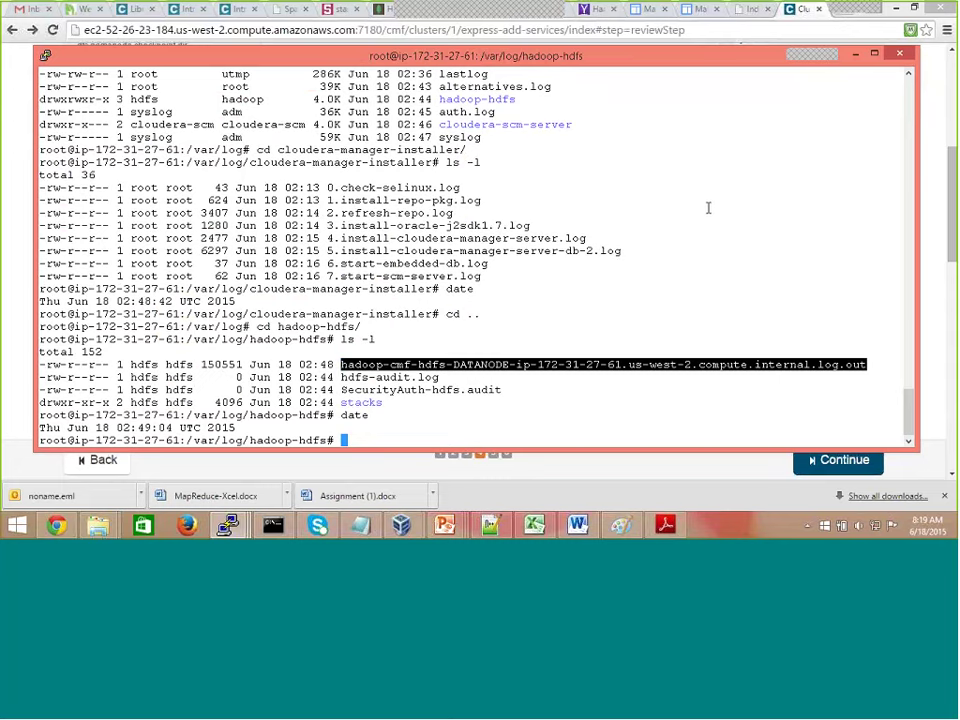
text(vi)
right_click(861, 203)
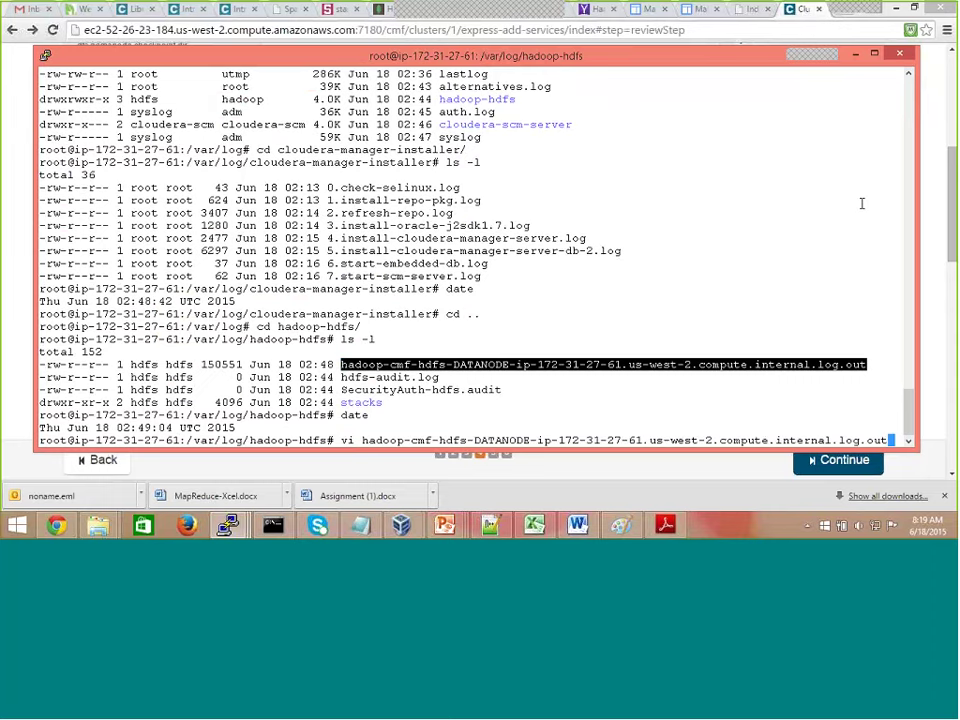
key(Return)
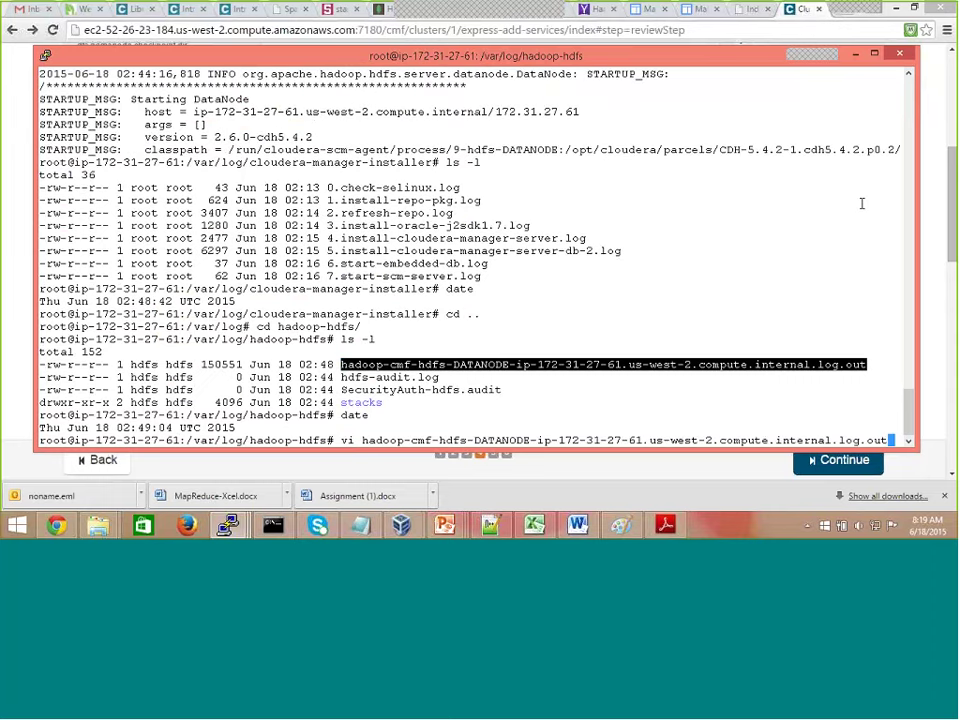
key(shift+g)
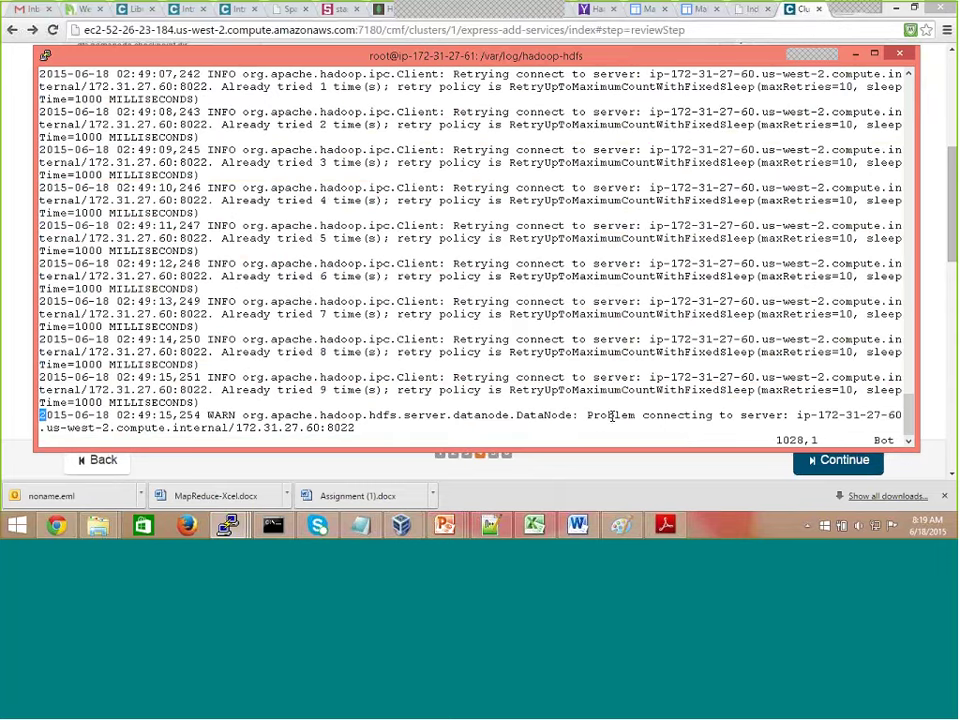
drag(582, 415, 838, 415)
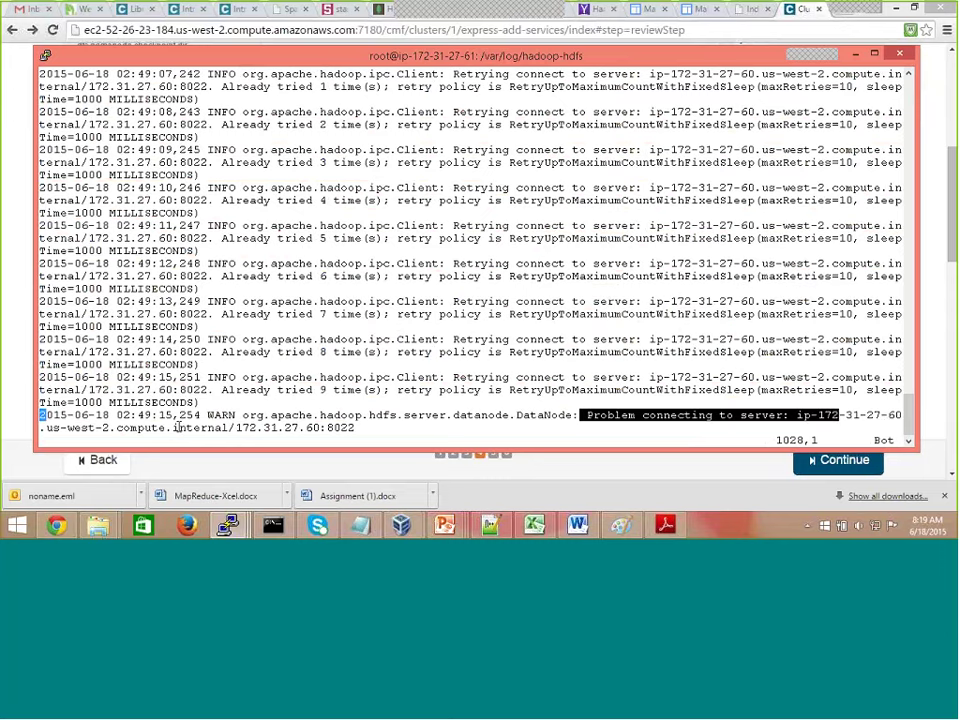
drag(237, 427, 330, 427)
click(330, 427)
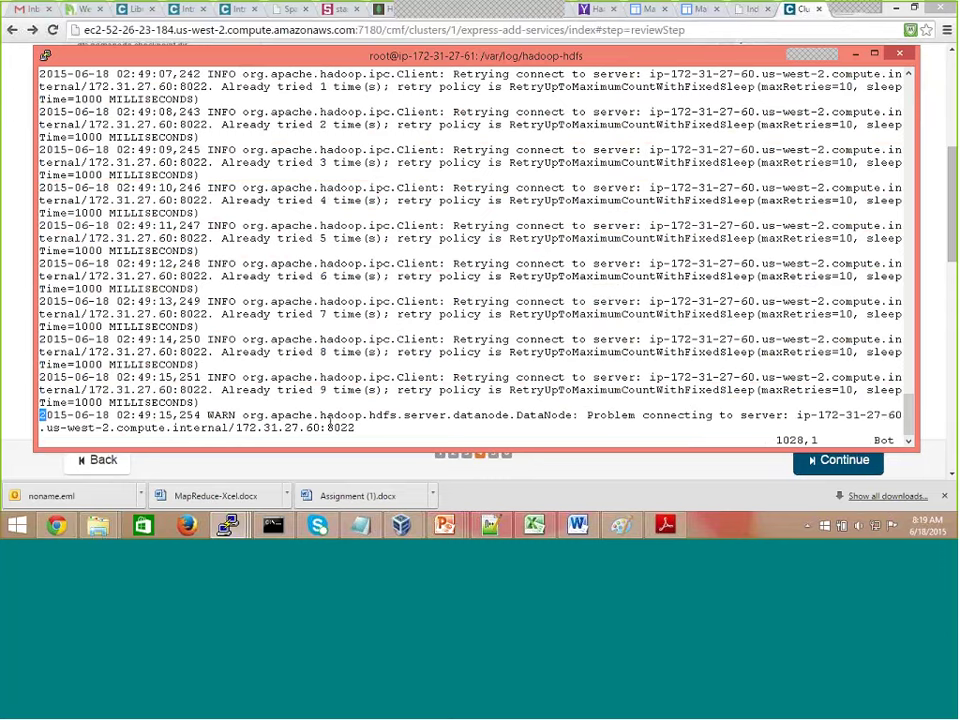
click(13, 394)
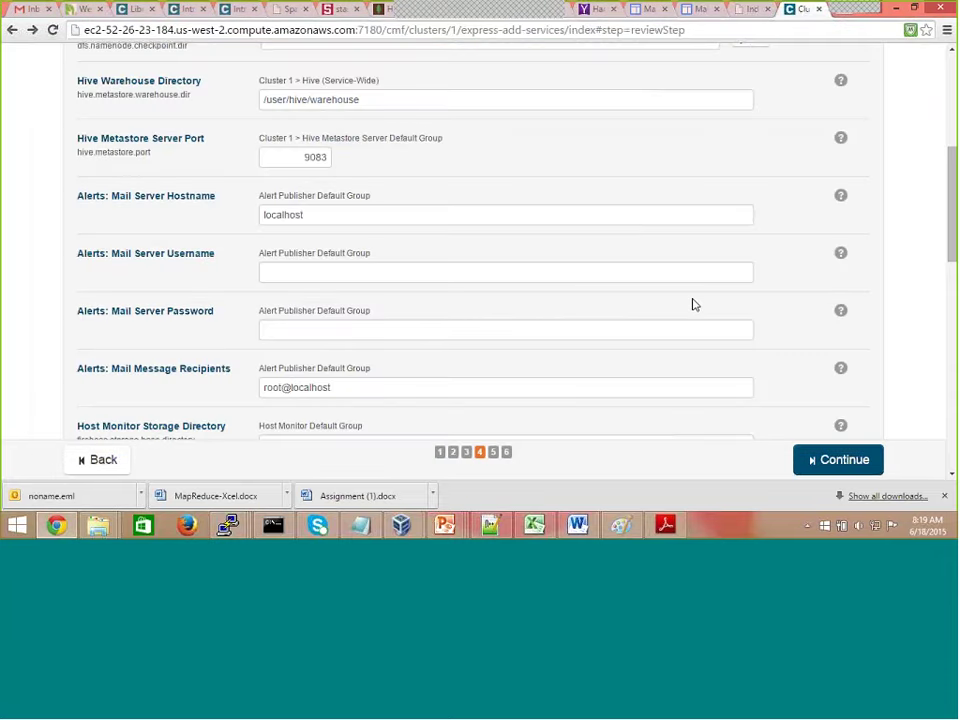
Scroll through the proposed directories and settings on Review Changes, then return to the PuTTY sessions
scroll(695, 304, down, 3)
scroll(695, 302, down, 3)
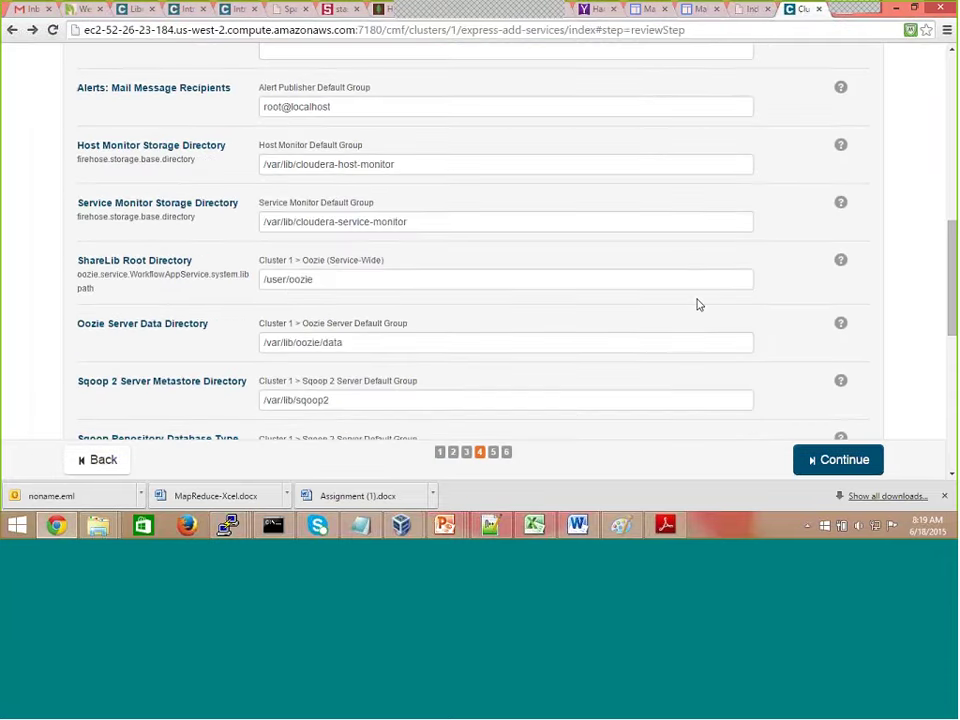
scroll(697, 302, down, 5)
scroll(699, 299, up, 12)
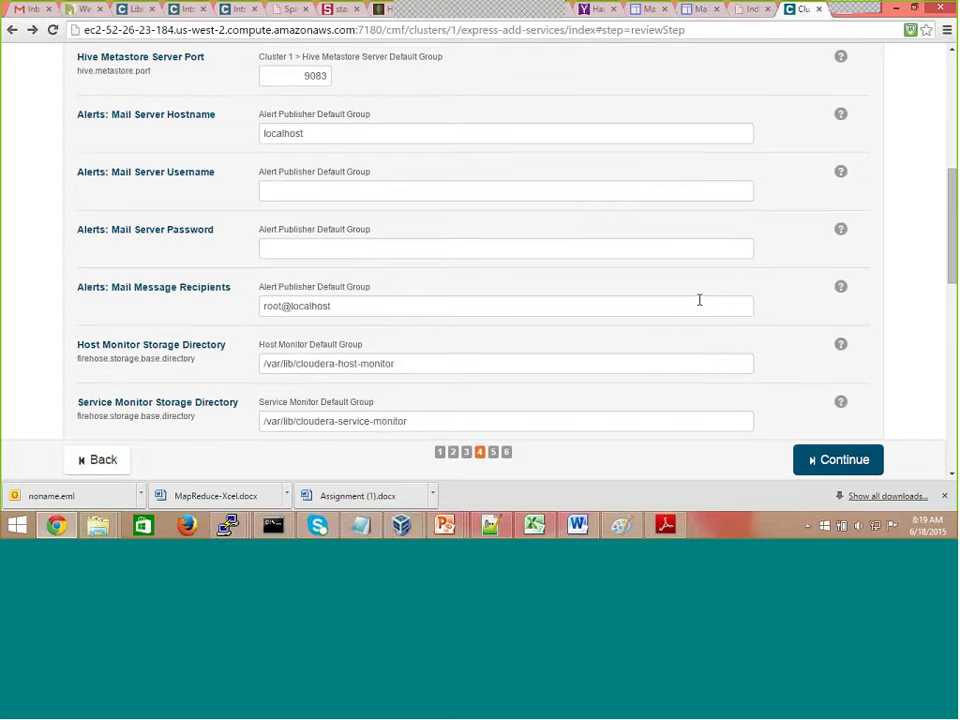
scroll(699, 299, up, 10)
scroll(699, 299, down, 3)
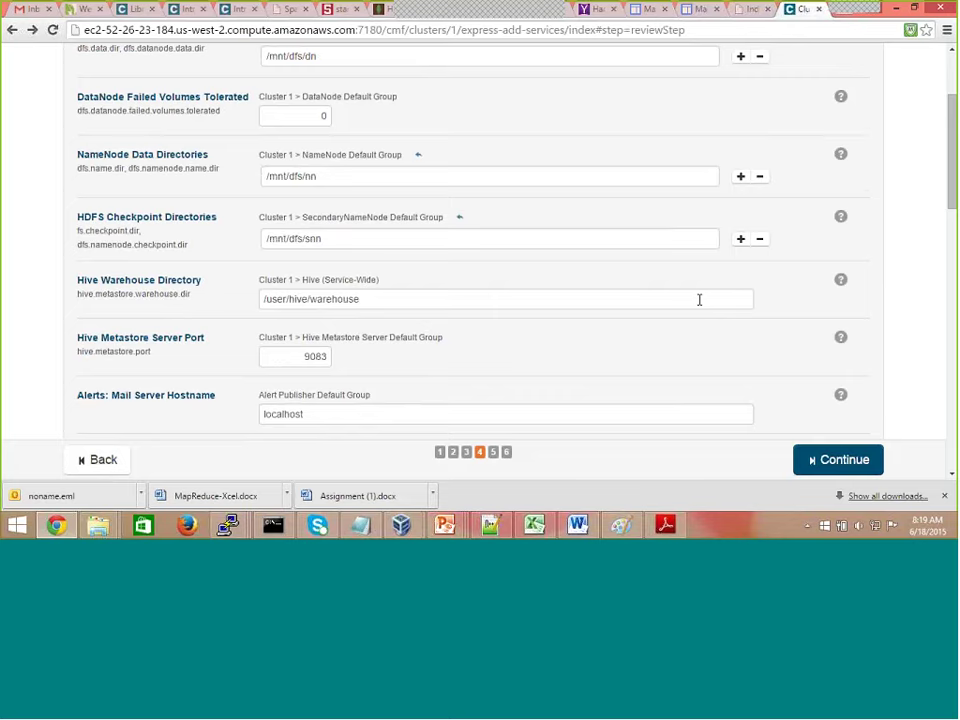
scroll(699, 299, down, 2)
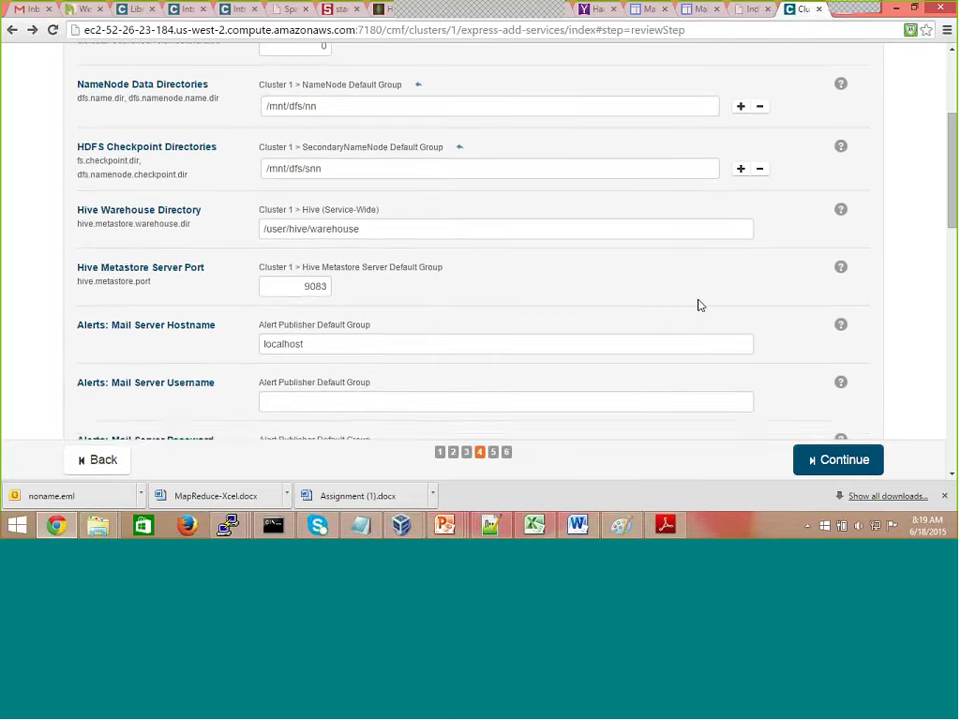
scroll(699, 302, down, 5)
scroll(699, 299, down, 4)
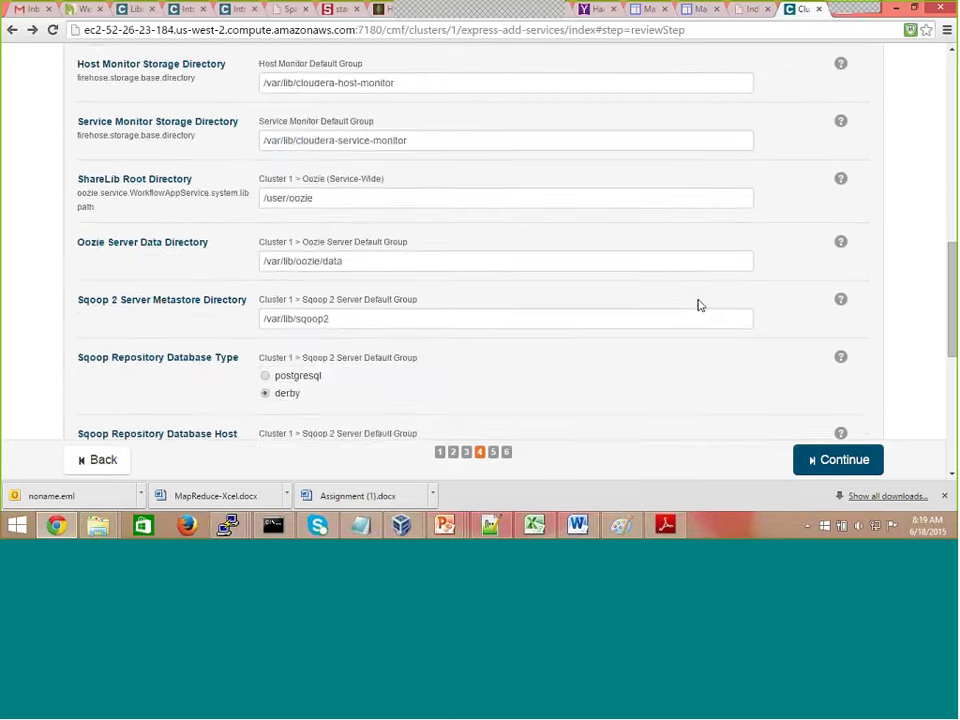
scroll(699, 299, up, 10)
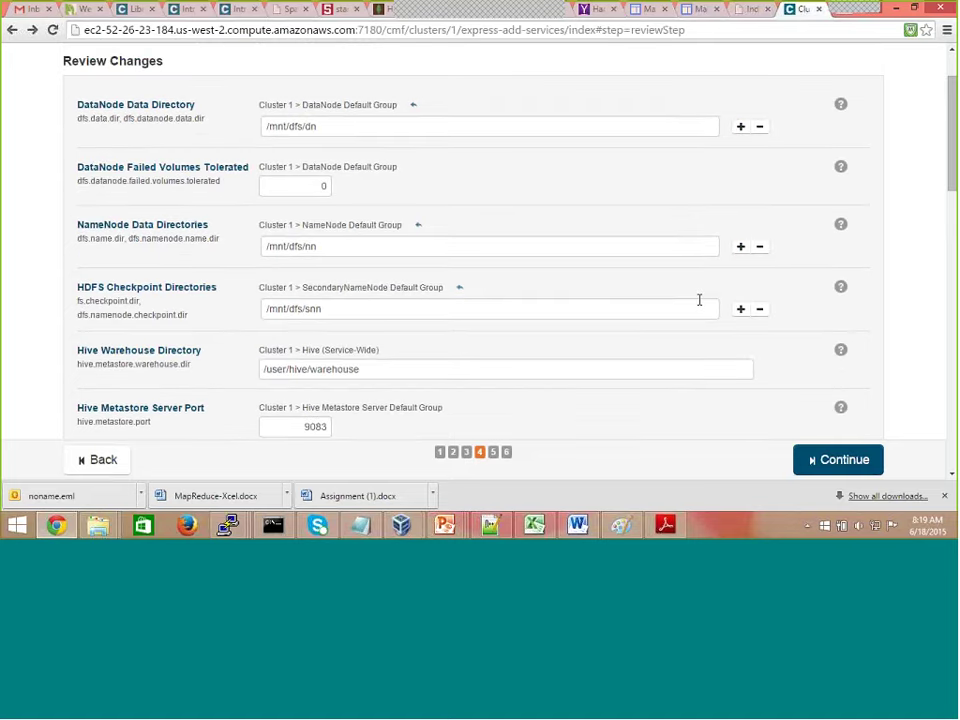
scroll(699, 300, up, 2)
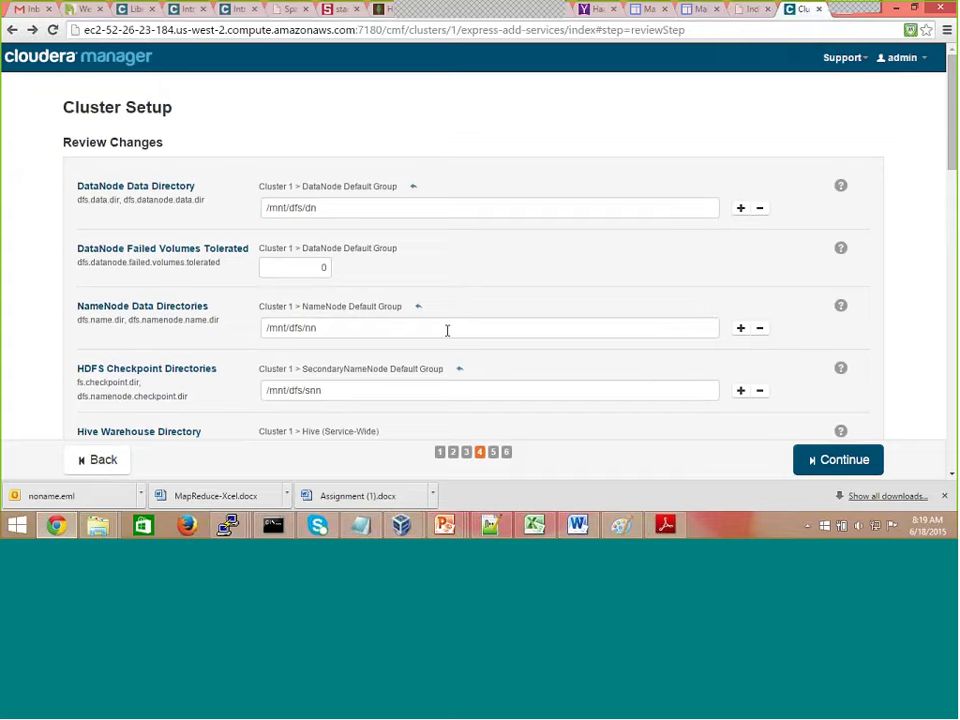
click(228, 525)
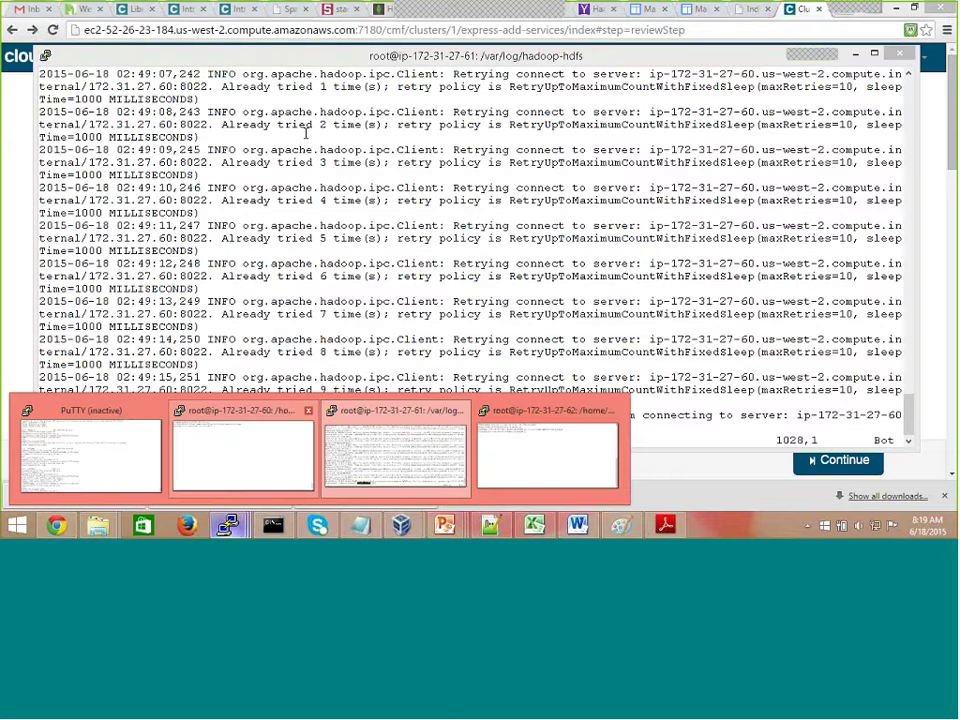
Restart the disconnected PuTTY session to ip-172-31-27-60 and get a fresh prompt
right_click(258, 14)
click(326, 180)
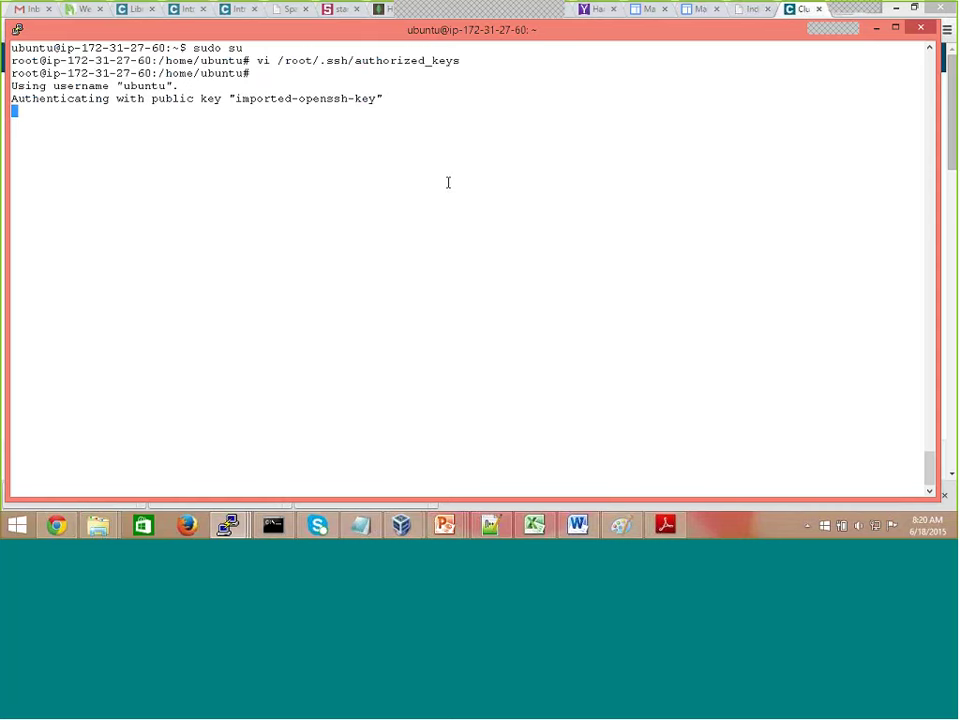
key(Return)
key(Return)
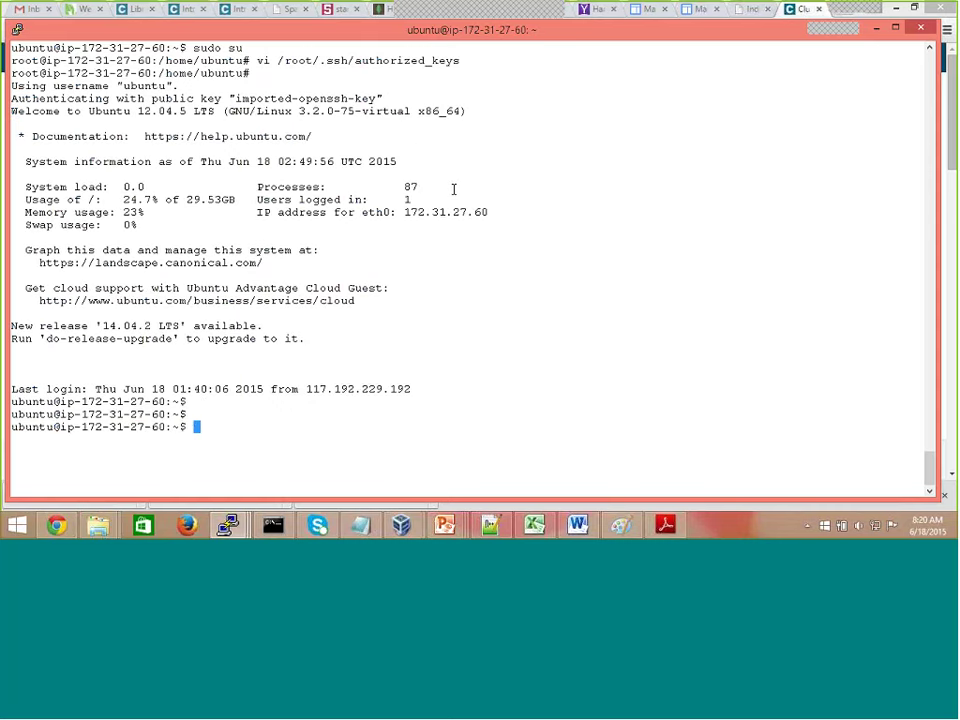
List the running java processes with ps -ef | grep java
text(ps -ef| gr)
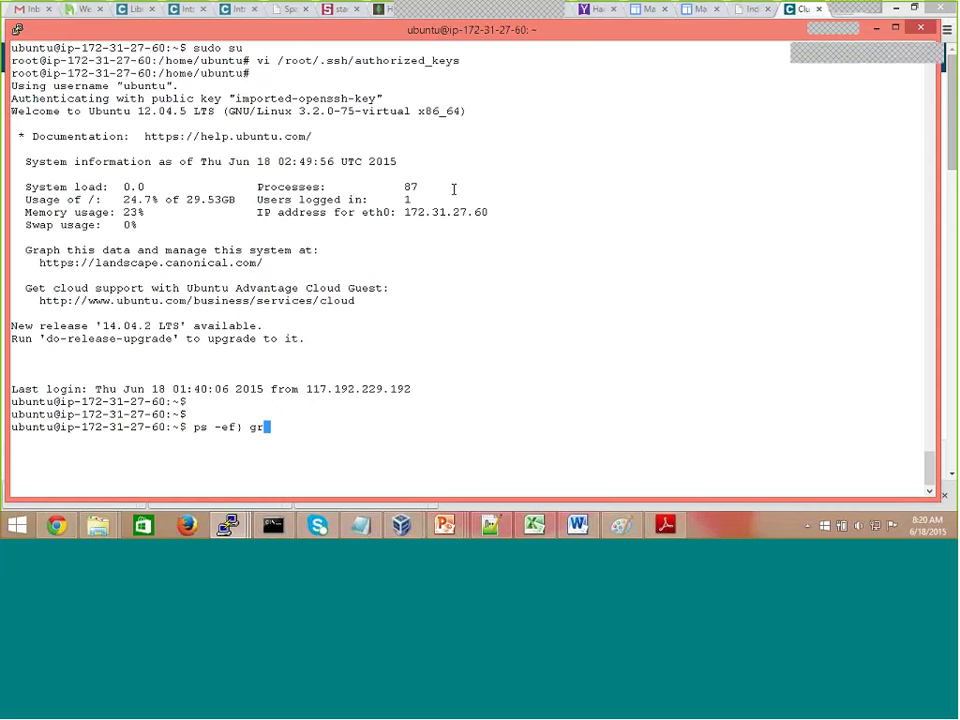
key(BackSpace)
key(BackSpace)
key(BackSpace)
key(BackSpace)
text(| grep )
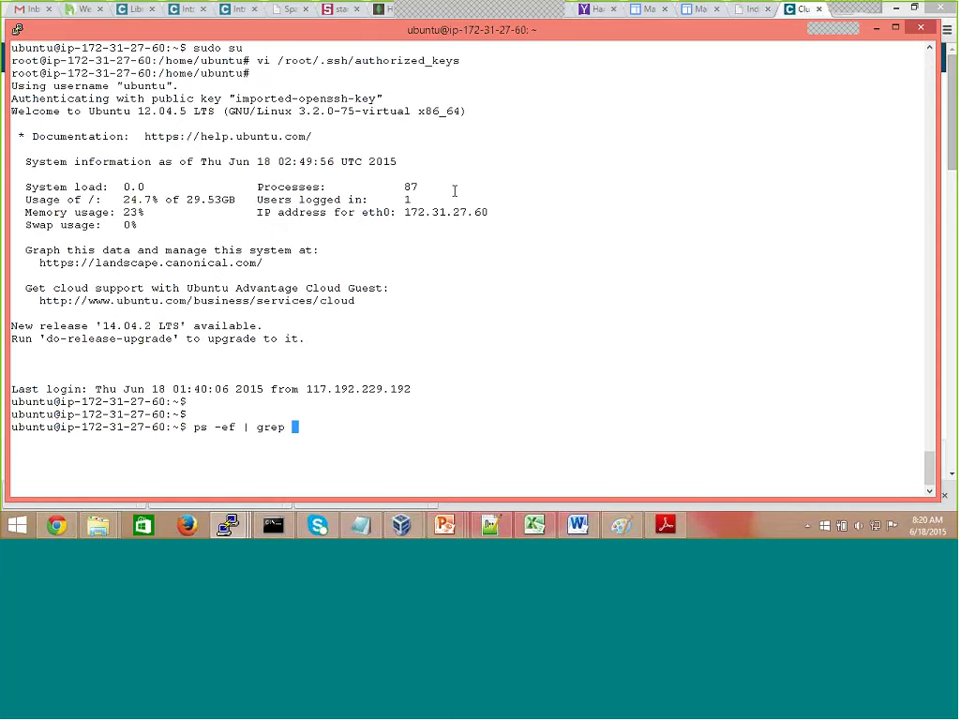
text(java)
key(Return)
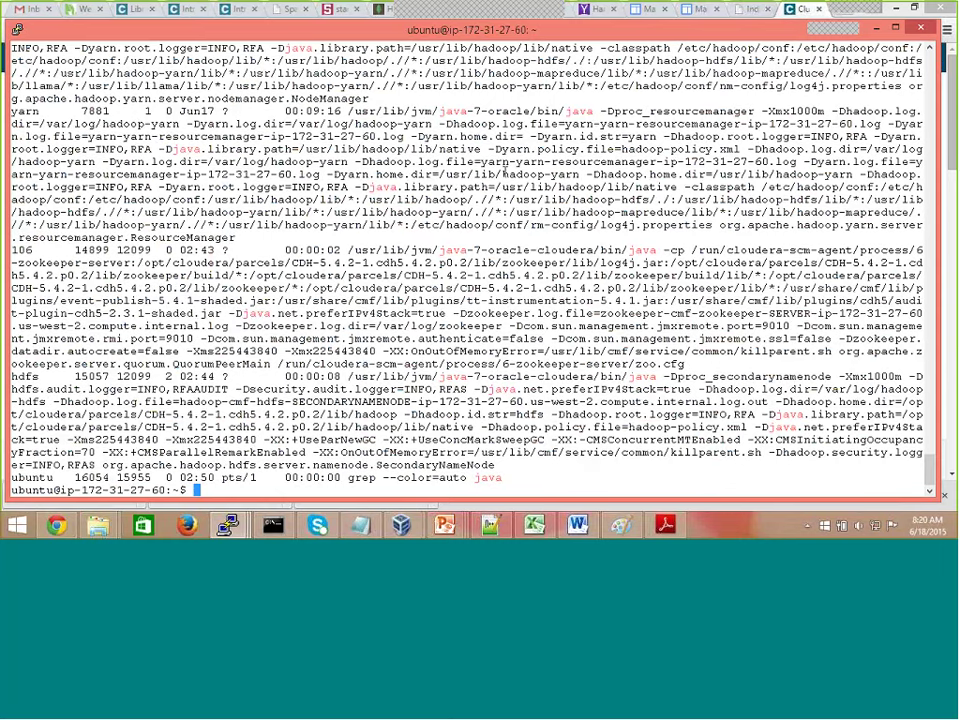
scroll(505, 170, up, 10)
scroll(515, 315, down, 10)
Try pwdx on process 15057, get Permission denied, and become root with sudo su
text(pwdx)
double_click(91, 377)
right_click(86, 382)
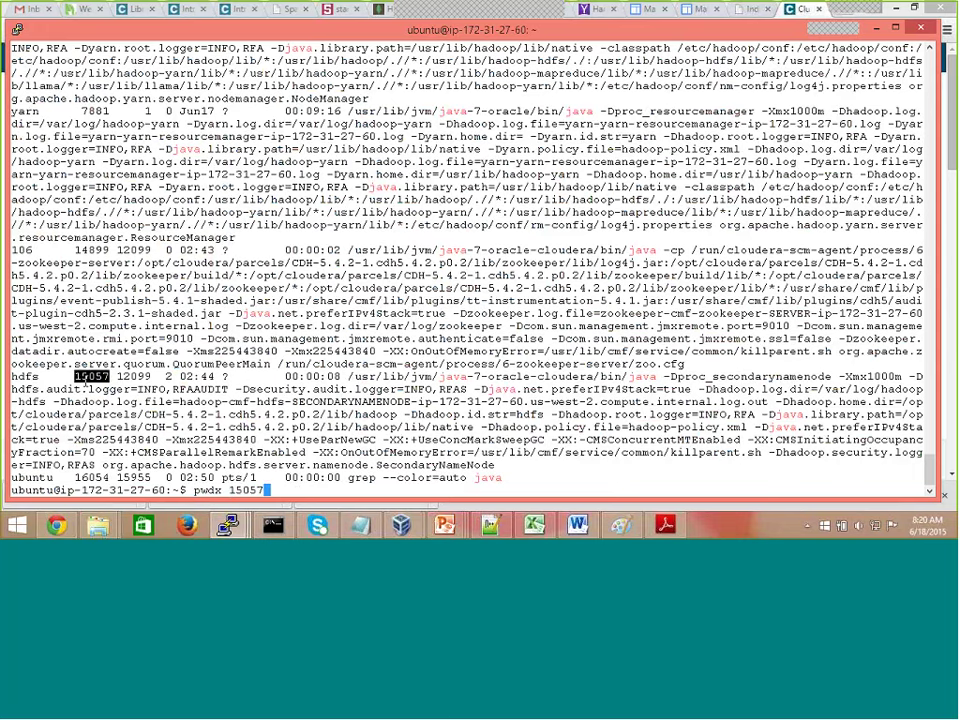
key(Return)
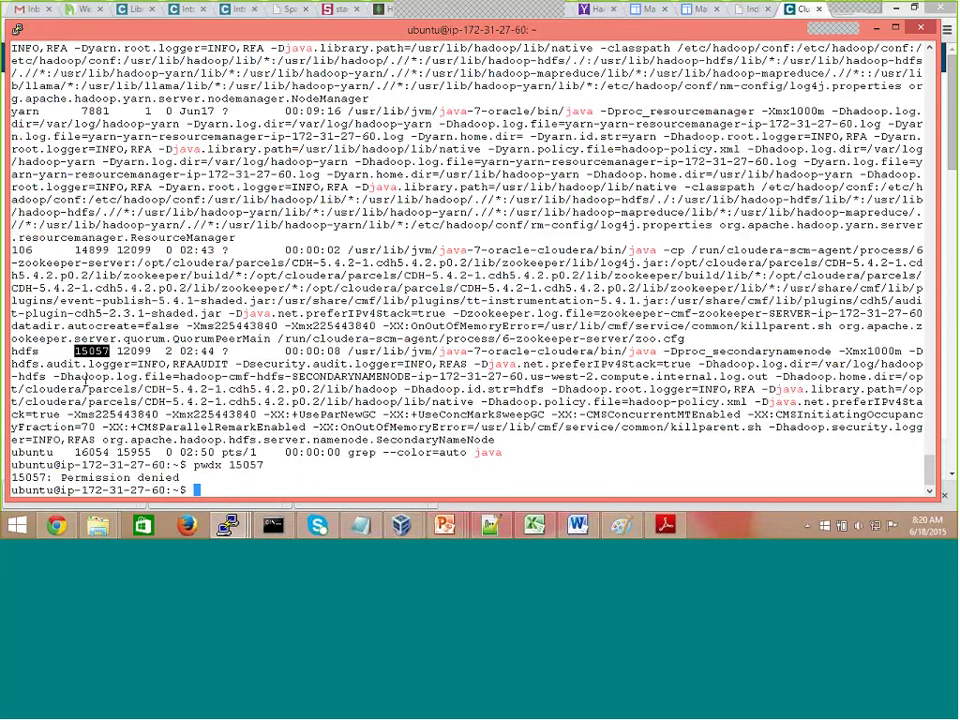
text(sudo )
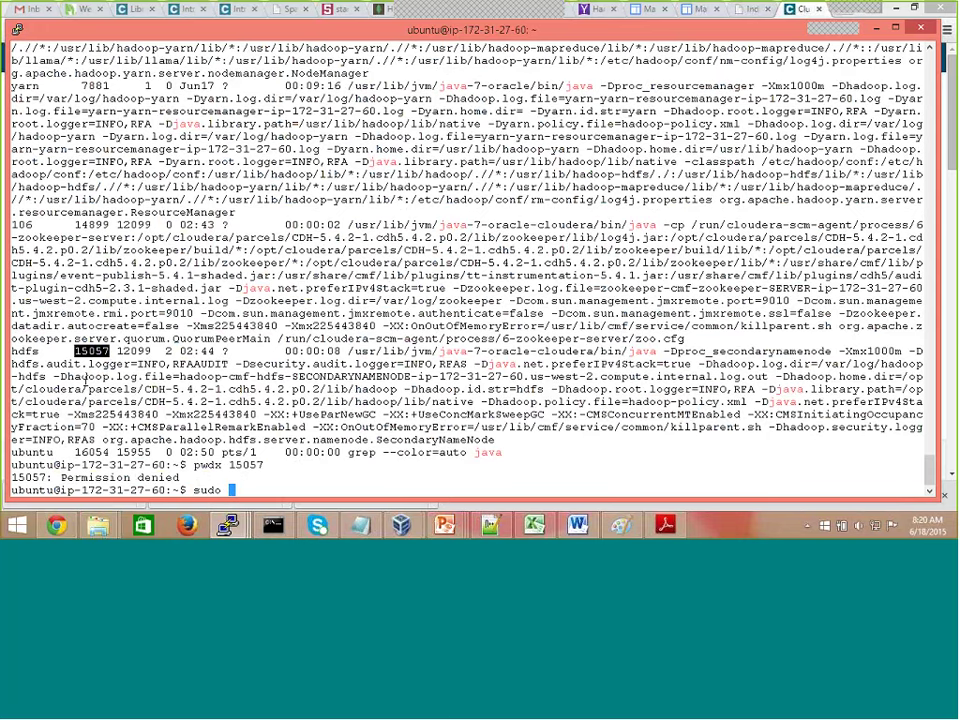
text(su)
key(Return)
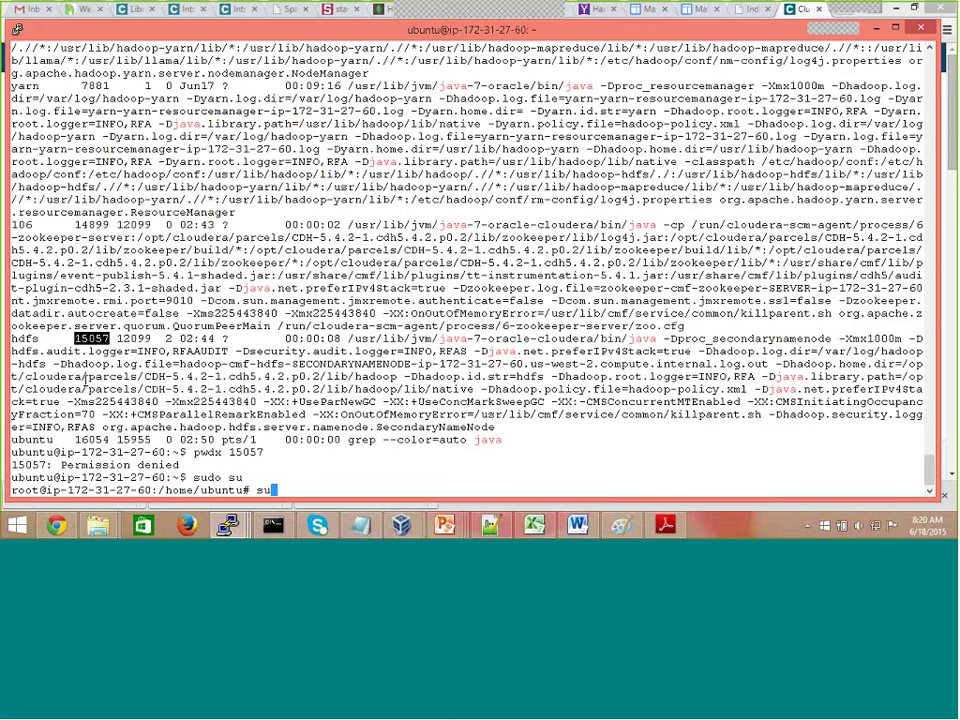
As root, show that process 15057 runs from the SecondaryNameNode directory with pwdx
text(su -)
key(BackSpace)
key(BackSpace)
key(BackSpace)
key(BackSpace)
key(BackSpace)
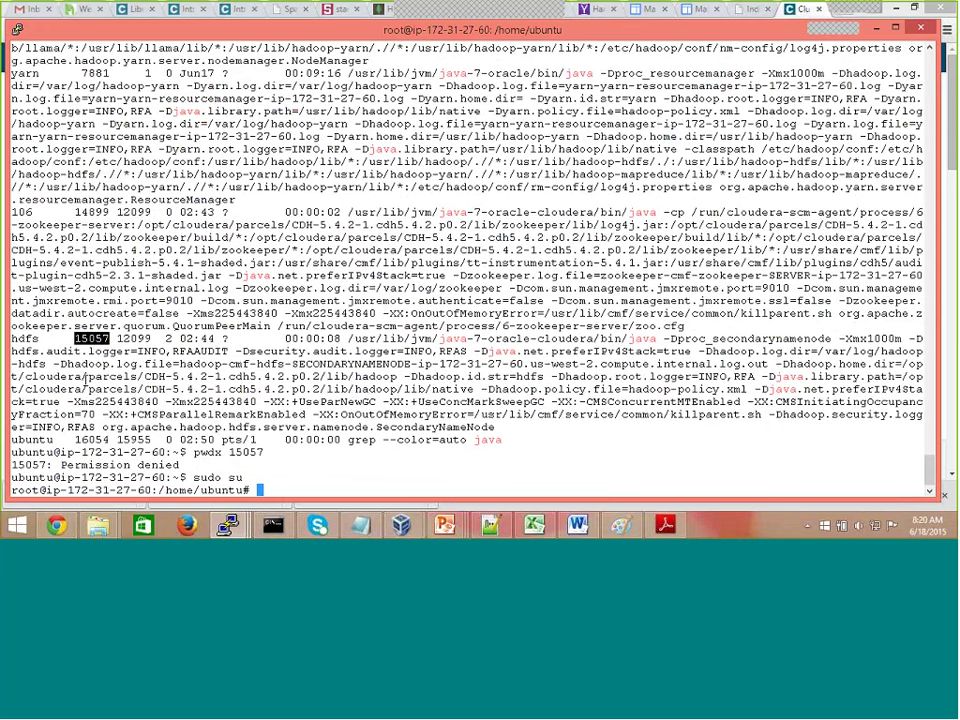
text(pwdx)
right_click(94, 357)
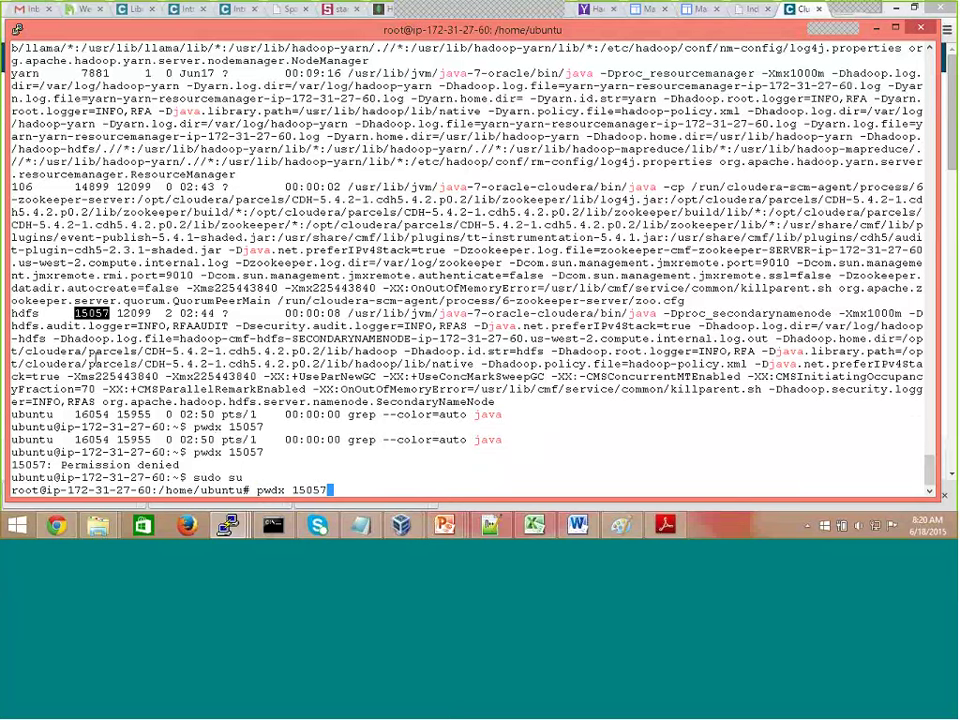
key(Return)
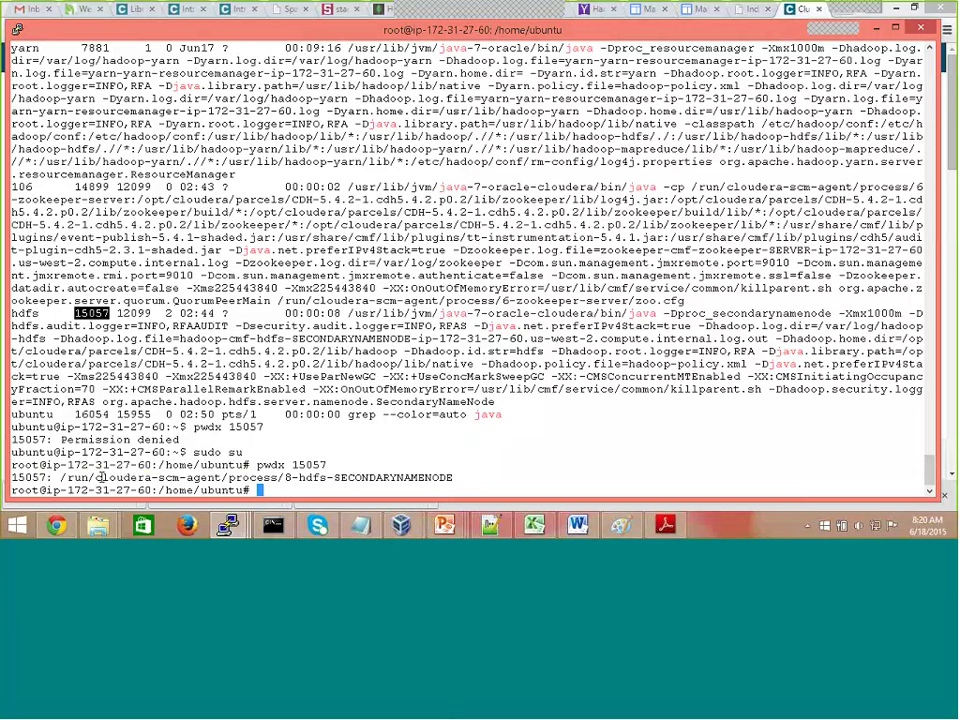
drag(75, 478, 313, 478)
click(363, 444)
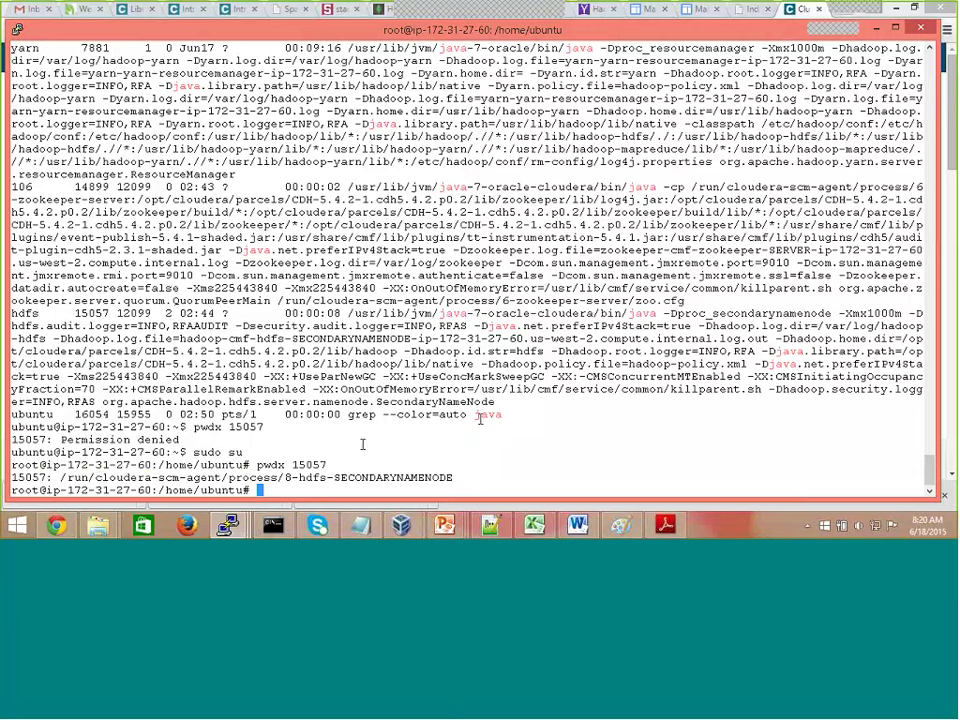
Look up the working directory of ZooKeeper process 14899 with pwdx
text(pwdx)
double_click(104, 186)
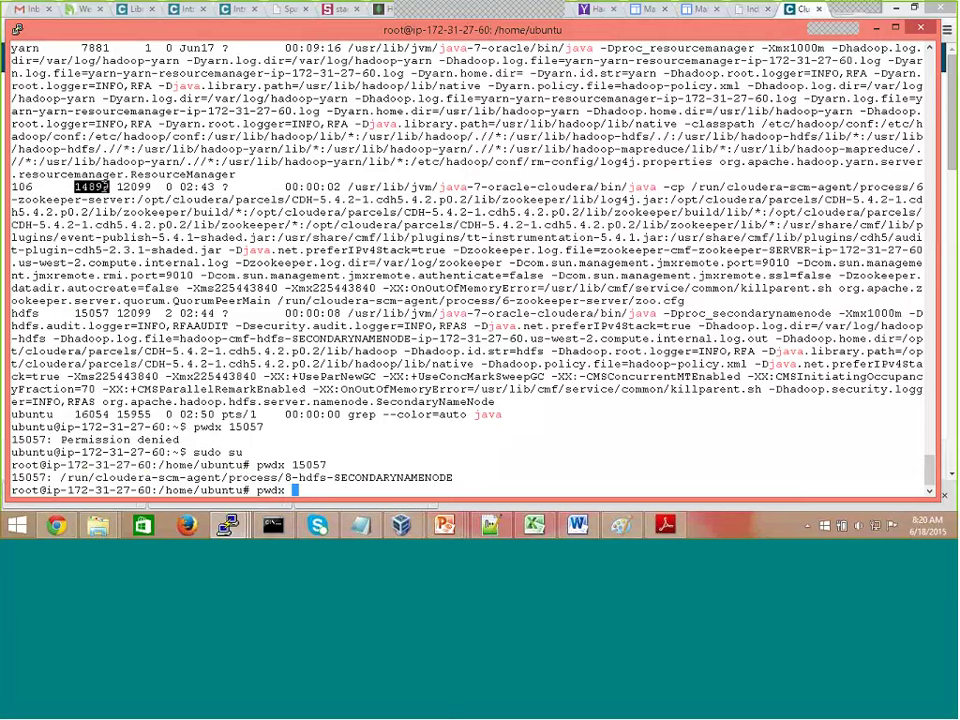
right_click(106, 187)
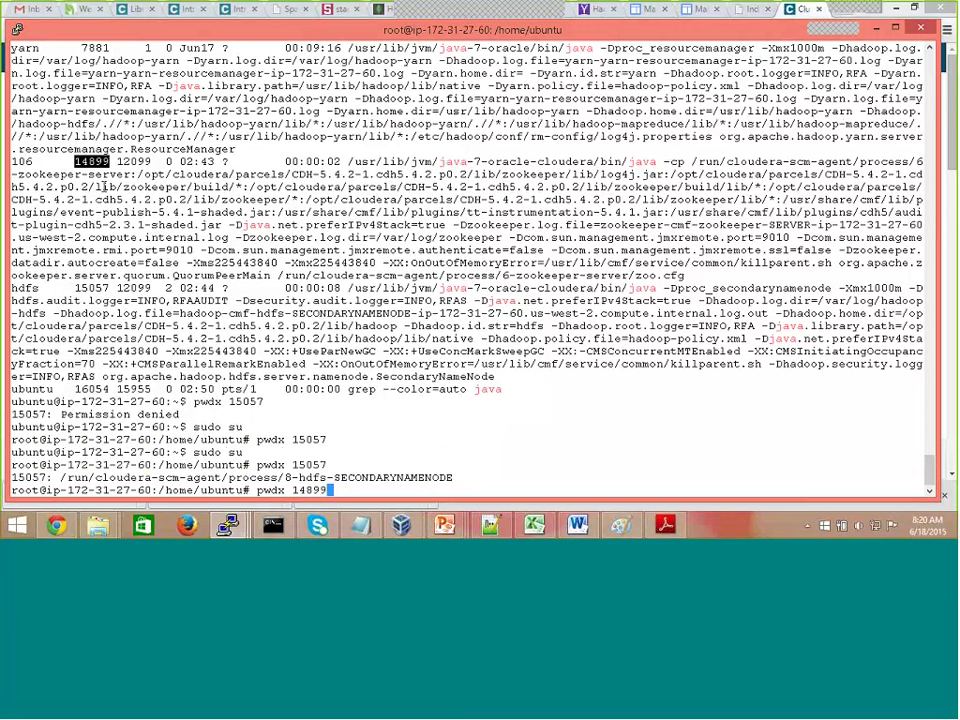
key(Return)
Find that YARN process 7881 runs from /usr/lib/hadoop-yarn and begin a kill -9 command
text(pwdx)
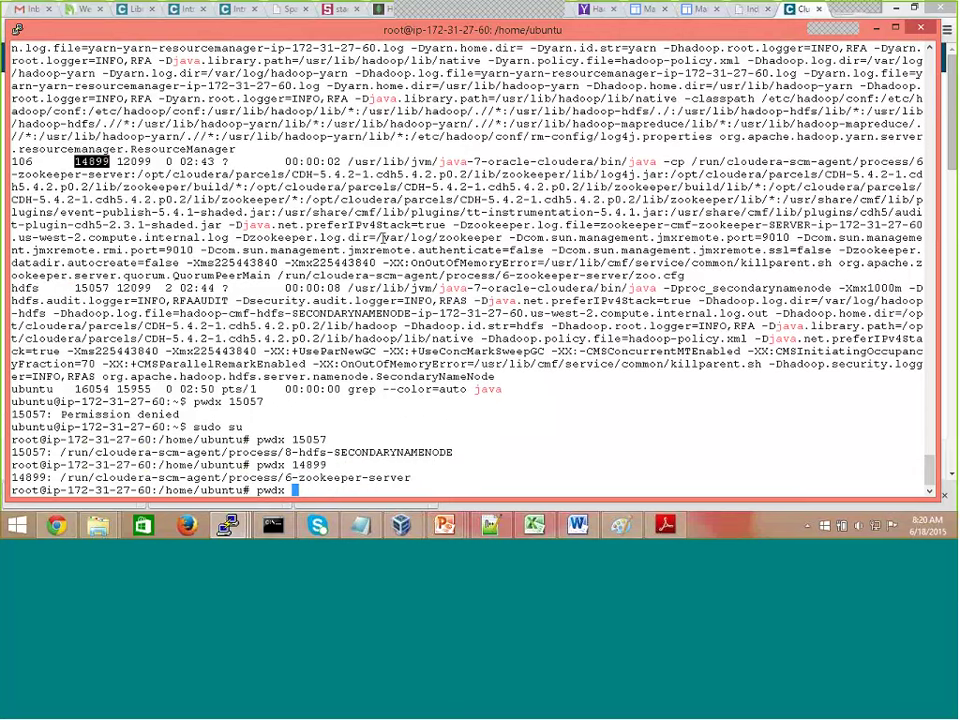
scroll(383, 237, up, 5)
double_click(69, 311)
right_click(121, 250)
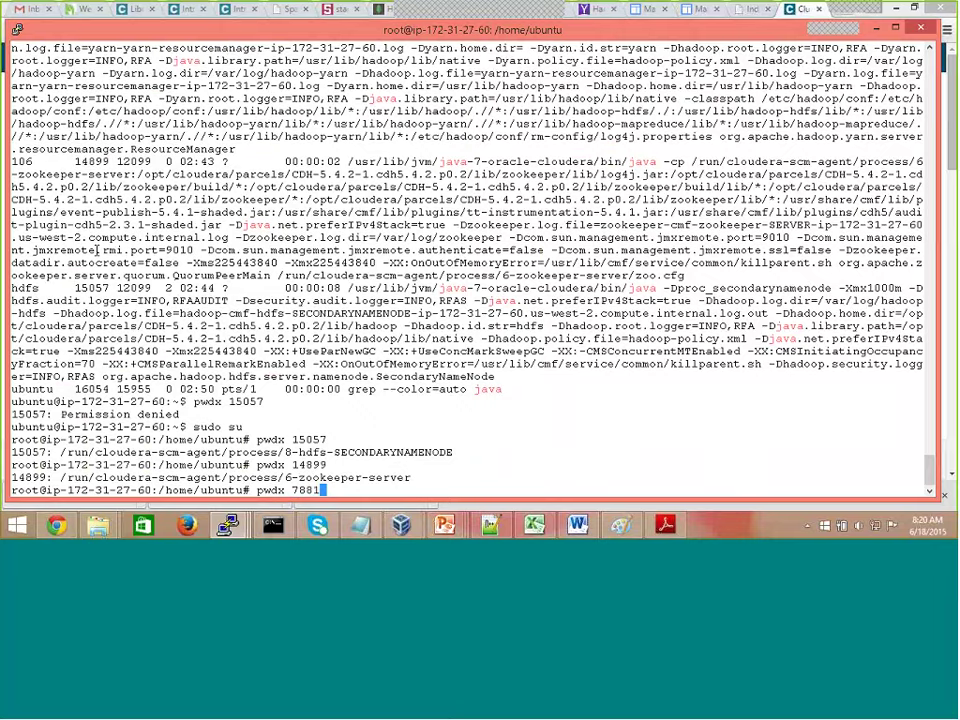
key(Return)
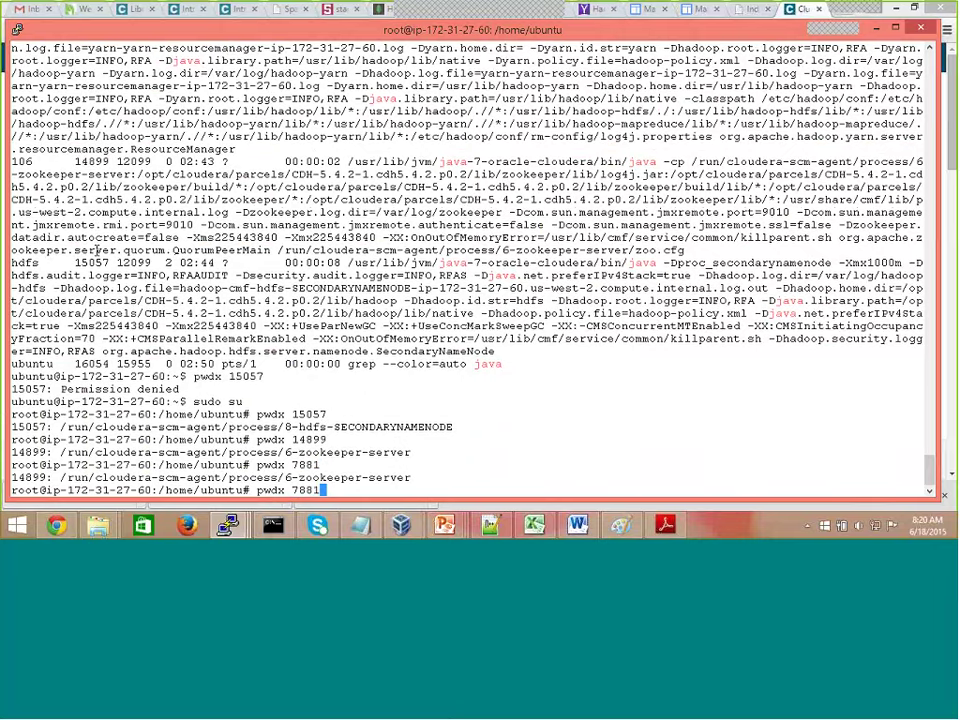
drag(55, 477, 185, 479)
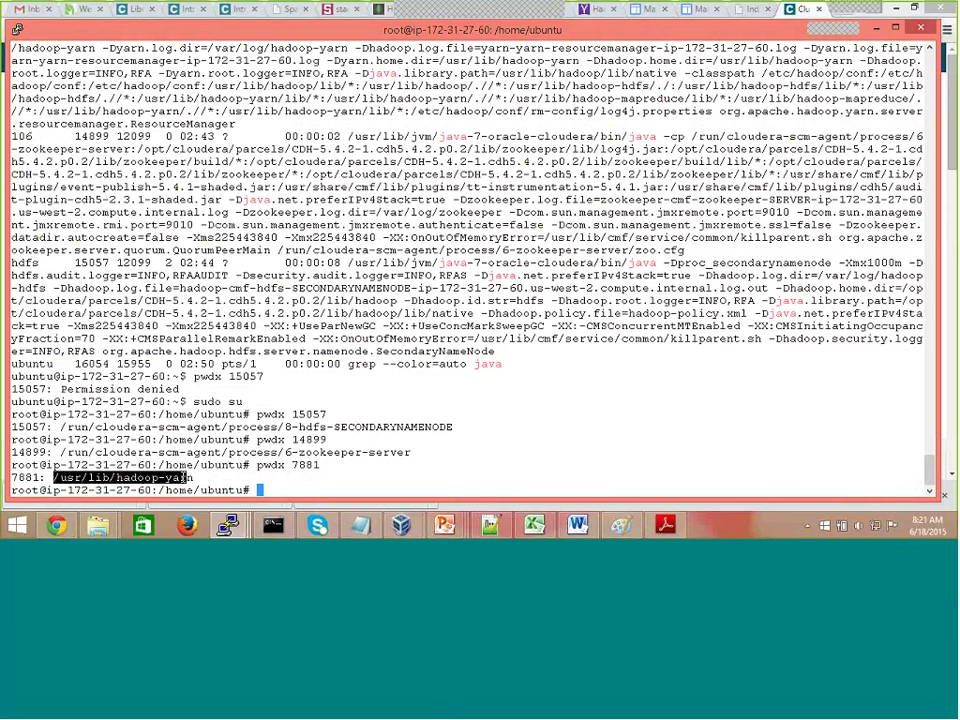
click(84, 480)
drag(84, 480, 172, 488)
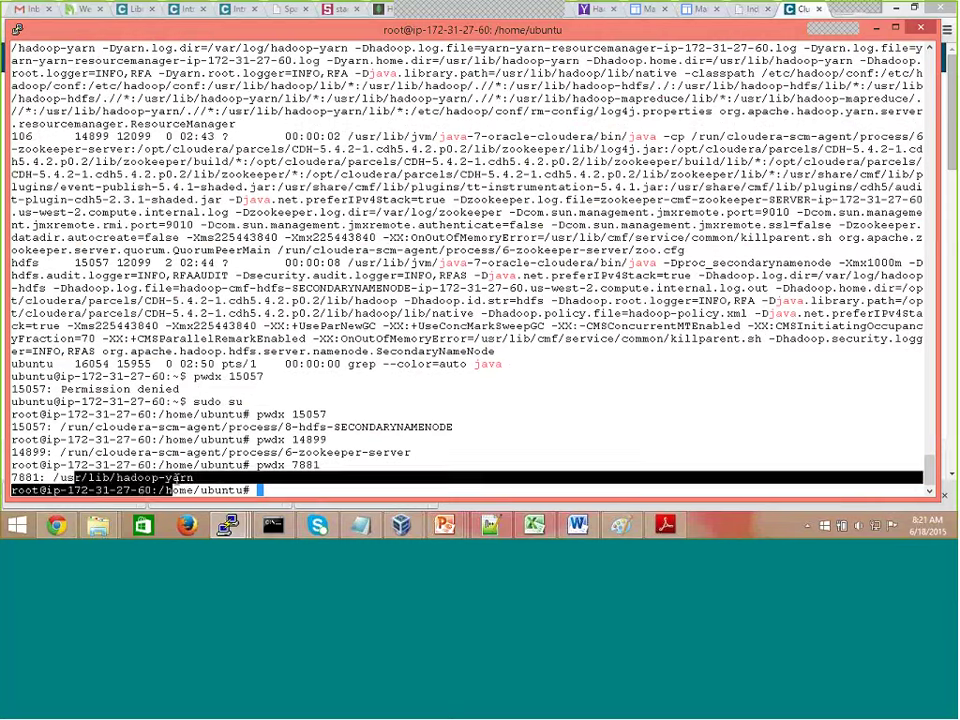
click(204, 433)
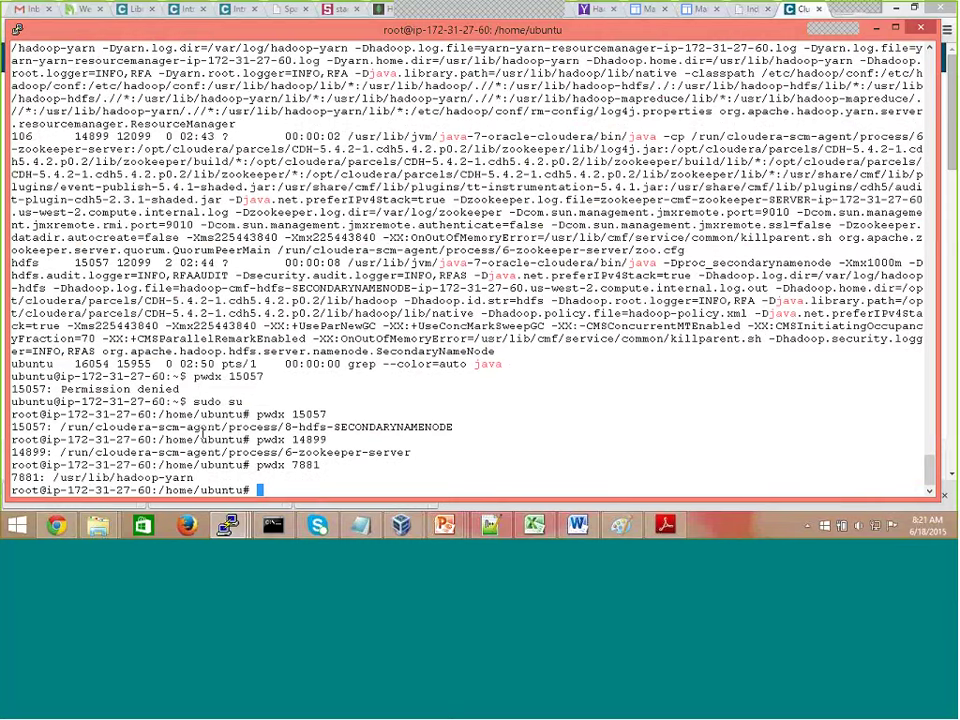
text(kill -9)
Force-kill process 7881, then process 7721
double_click(25, 477)
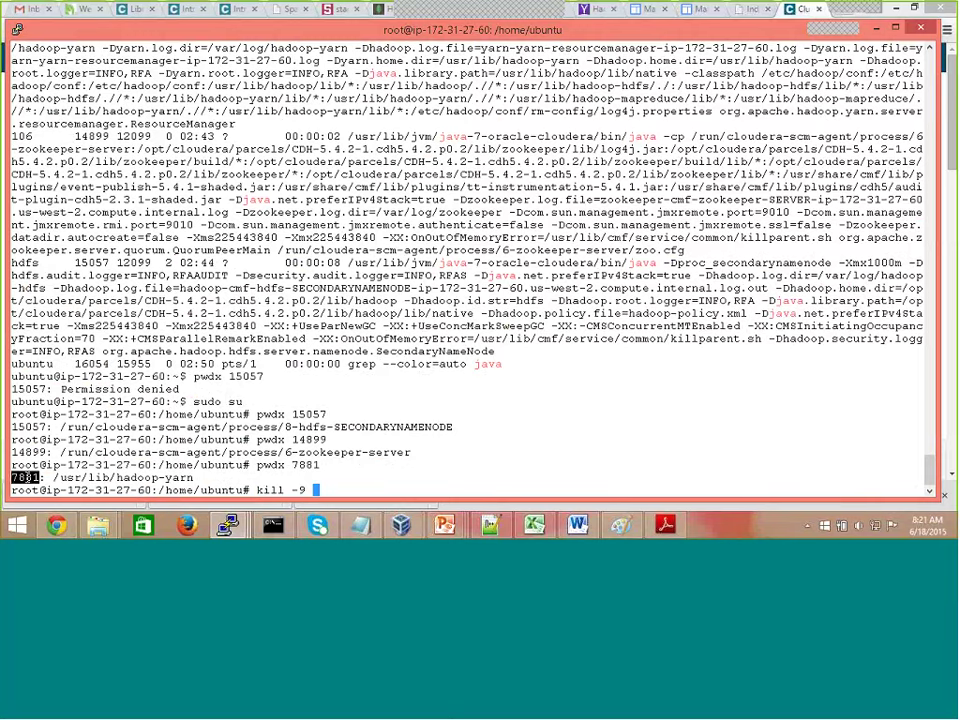
right_click(25, 477)
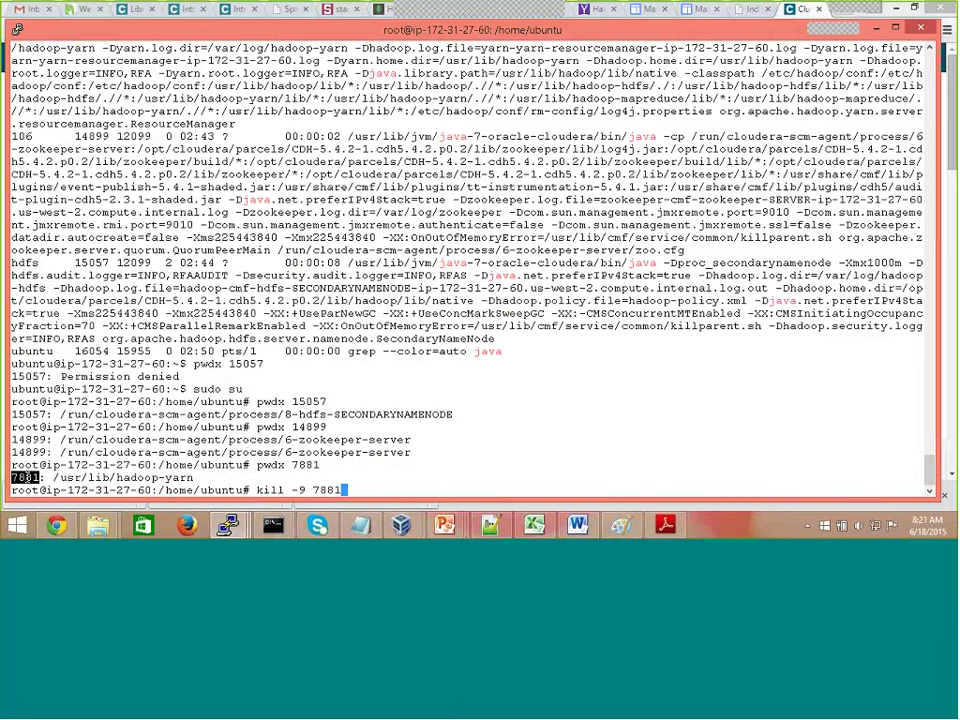
key(Return)
text(pwdx)
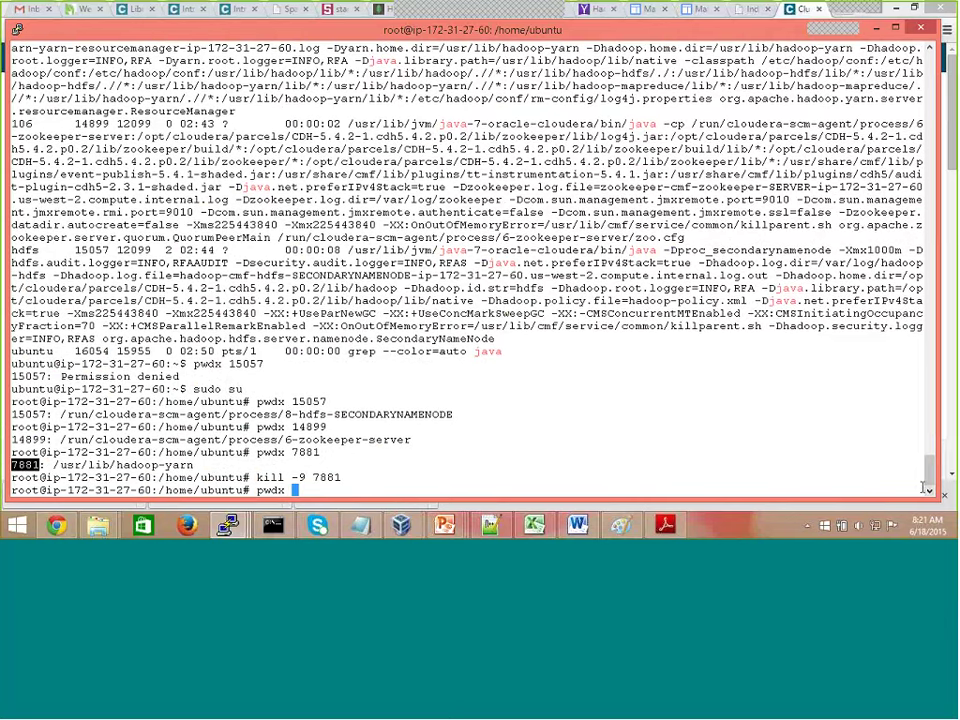
drag(932, 474, 932, 463)
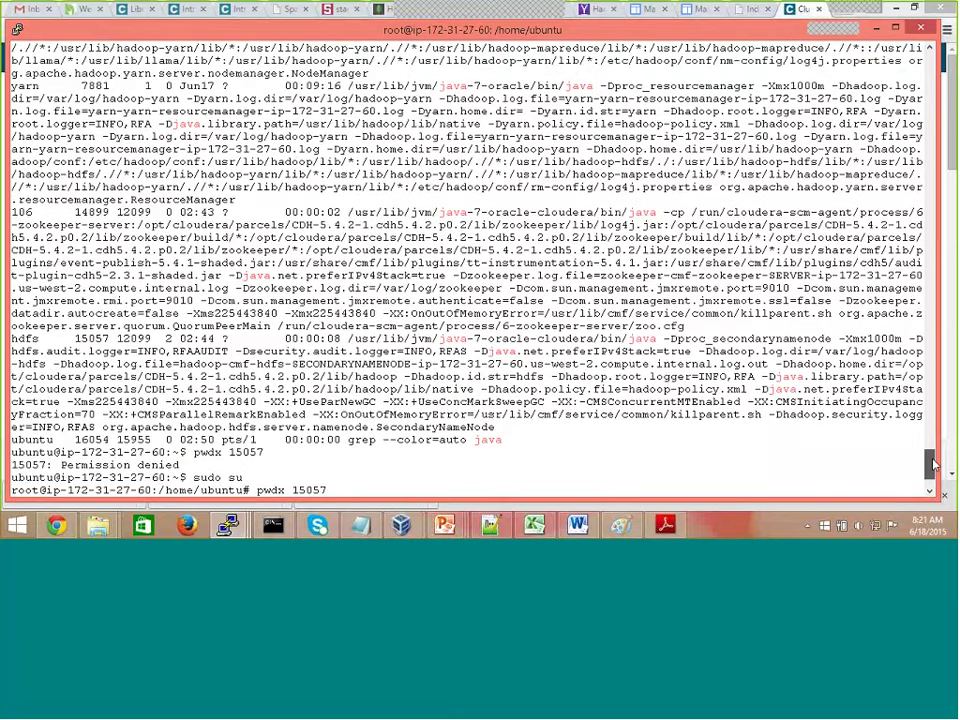
mouse_move(932, 463)
mouse_down()
mouse_move(932, 448)
mouse_move(932, 474)
mouse_up()
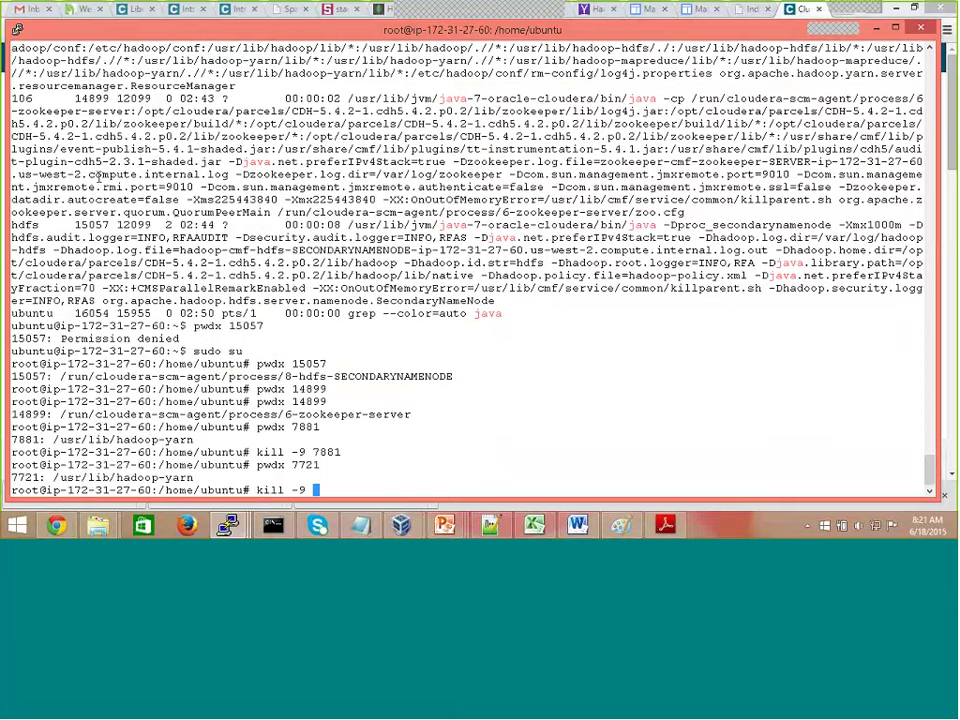
text(7721)
key(Return)
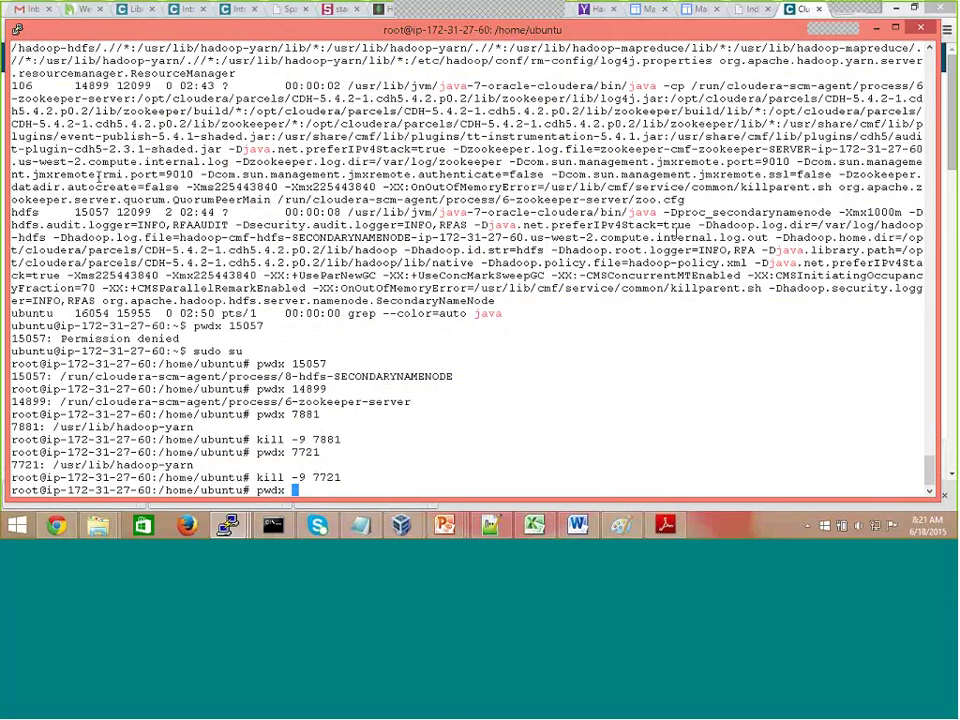
Confirm DataNode process 7505 runs from /usr/lib/hadoop and force-kill it with kill -9
text(pwdx)
drag(929, 473, 930, 432)
double_click(95, 111)
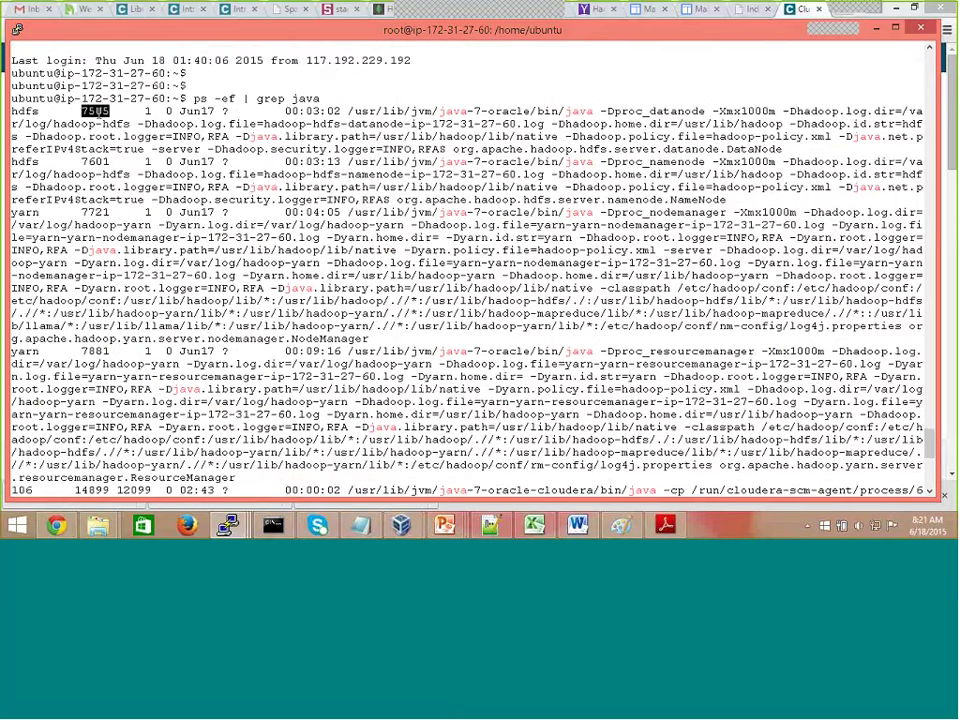
scroll(100, 112, down, 10)
right_click(97, 112)
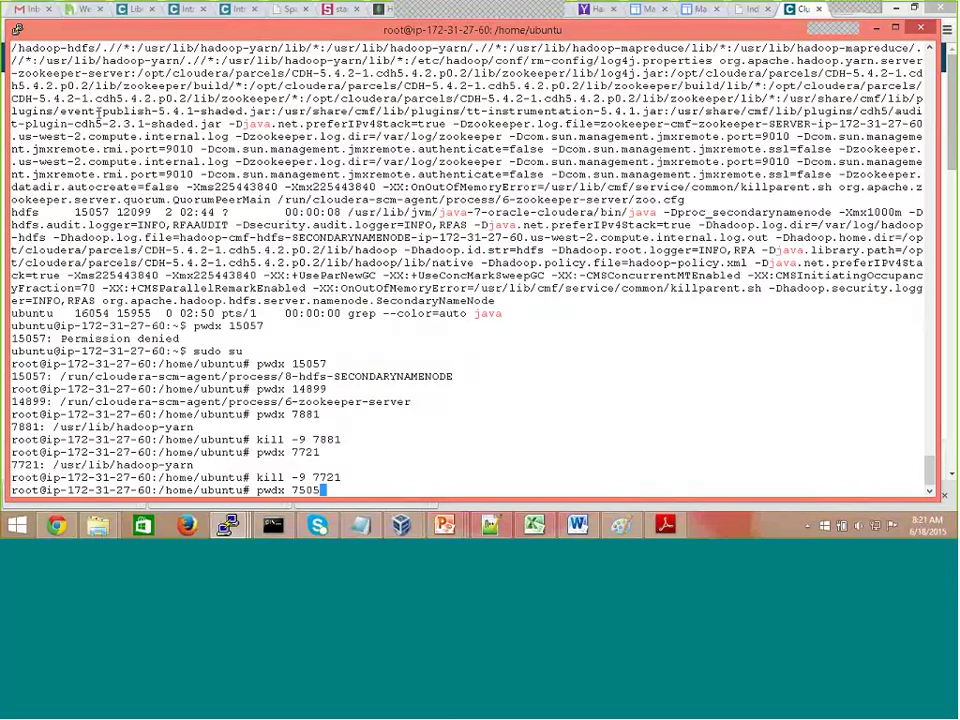
key(Return)
text(kill -9)
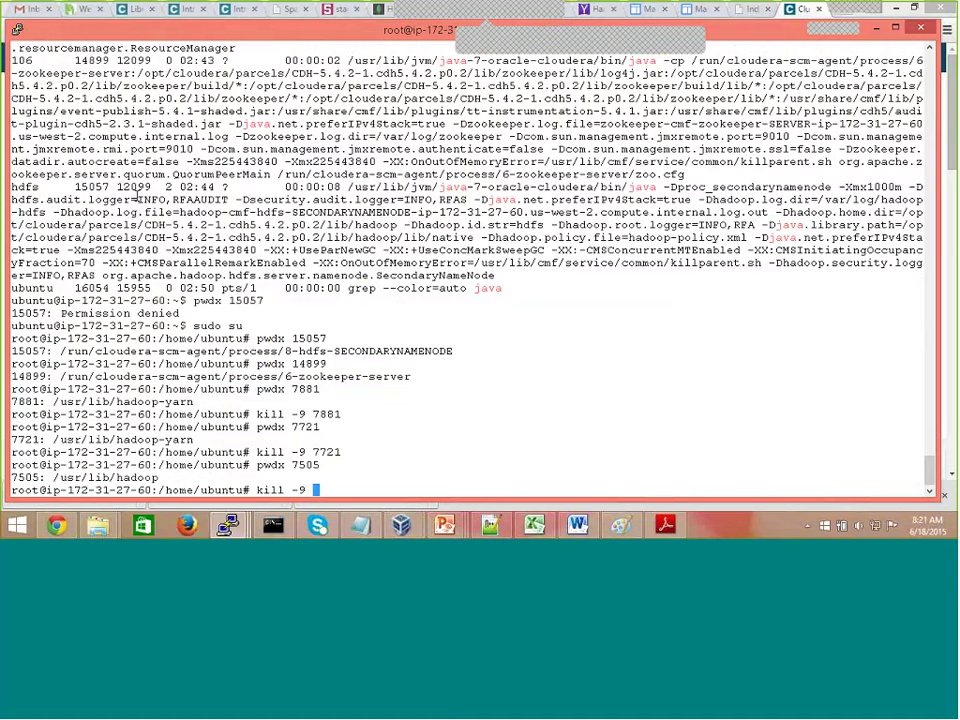
right_click(137, 197)
key(Return)
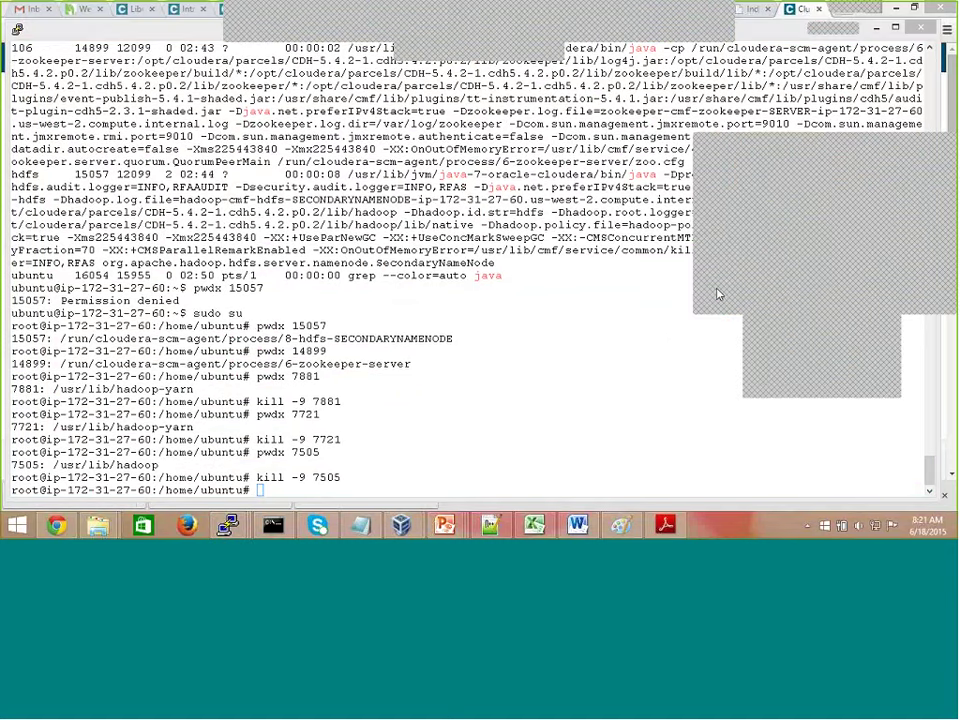
click(621, 314)
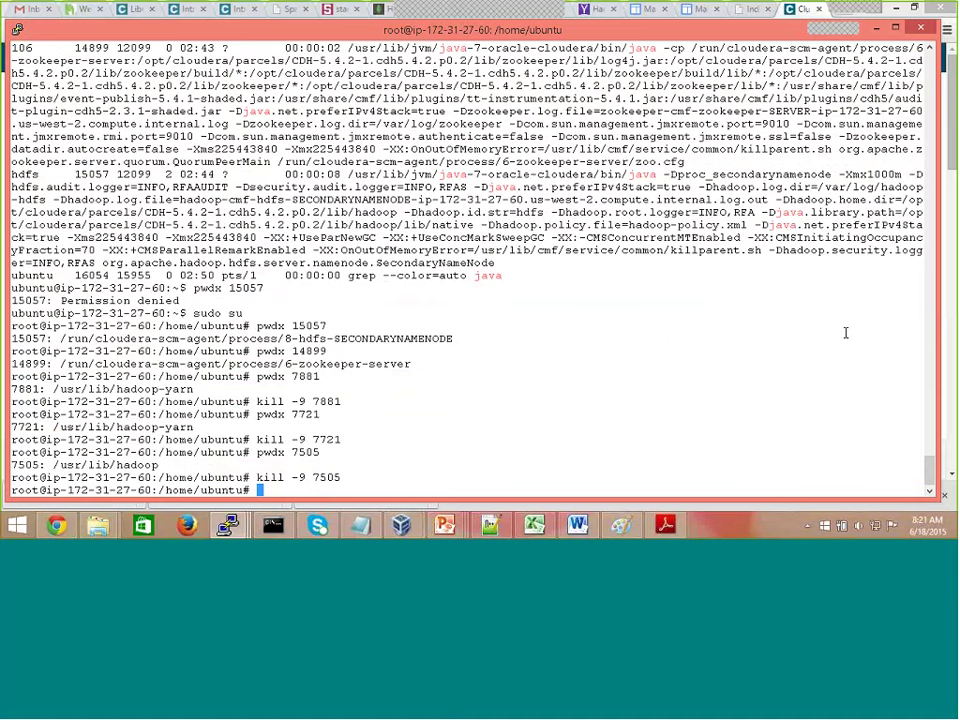
text(/etc/init.d/)
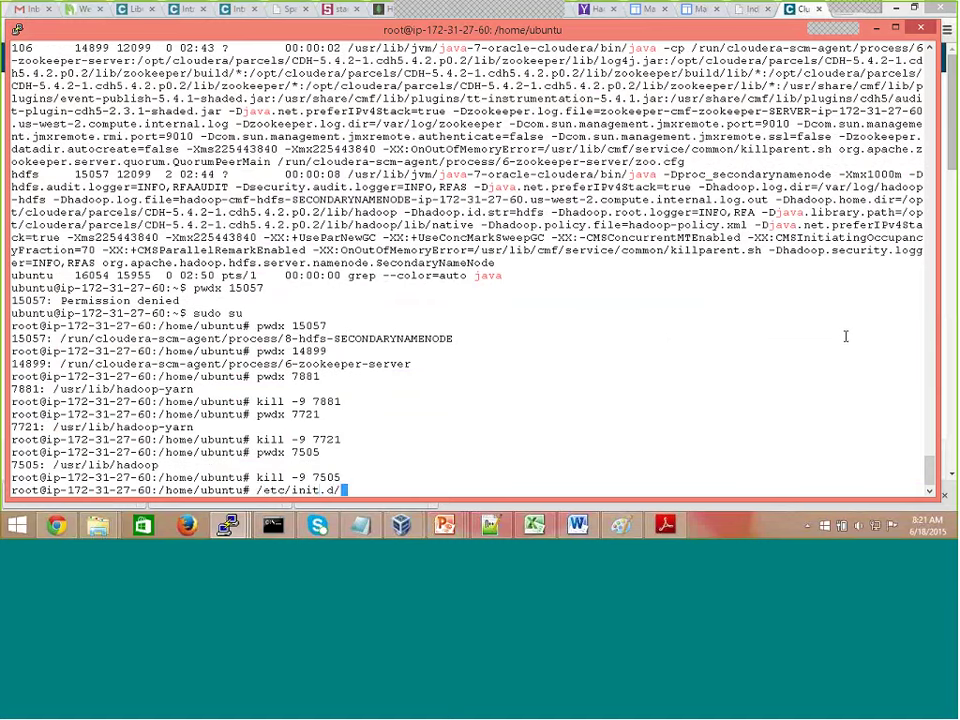
text(stop)
Build an /etc/init.d/hadoop-hdfs-namenode stop command, then cancel it with Ctrl+C
key(BackSpace)
key(BackSpace)
key(BackSpace)
key(BackSpace)
key(BackSpace)
text(/ha)
key(Tab)
key(Tab)
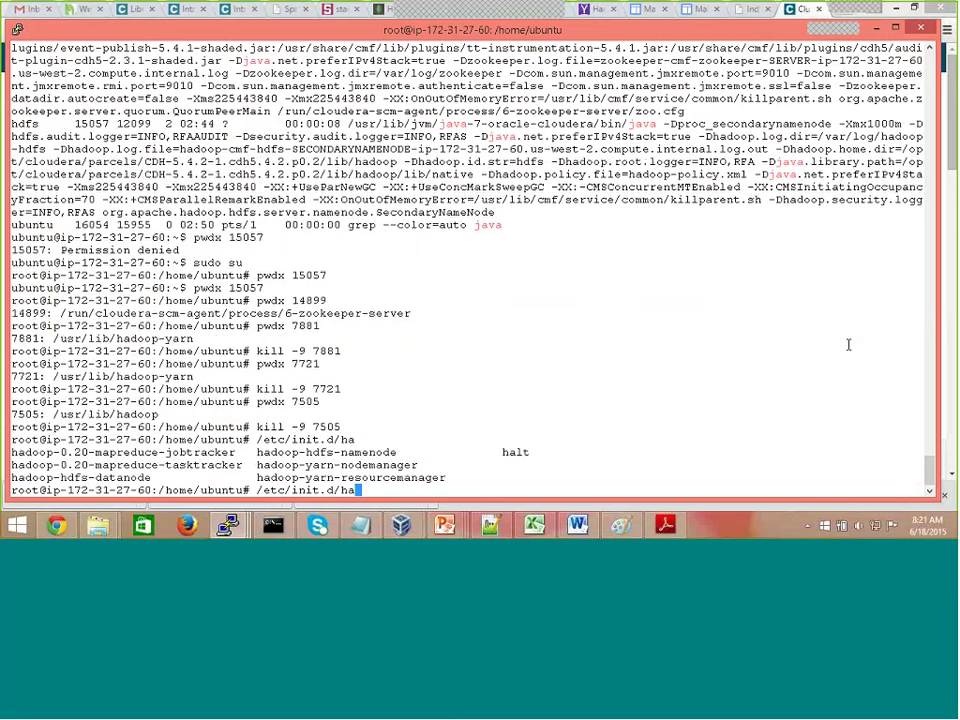
key(Tab)
key(Tab)
key(BackSpace)
text(adoop-df)
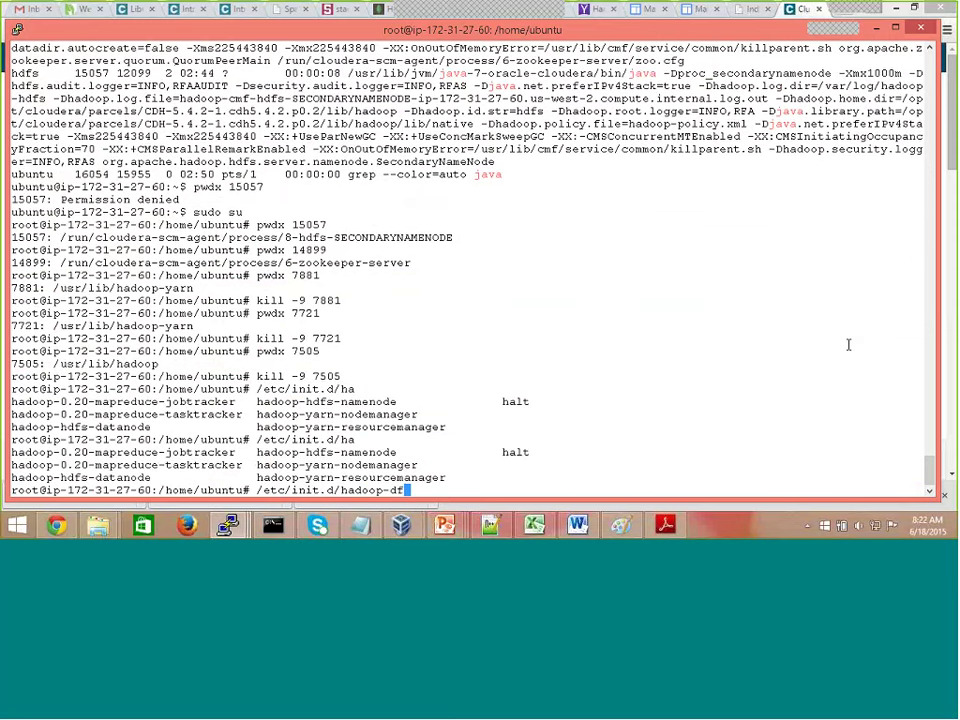
text(s)
key(BackSpace)
key(BackSpace)
text(hdfs-n)
key(Tab)
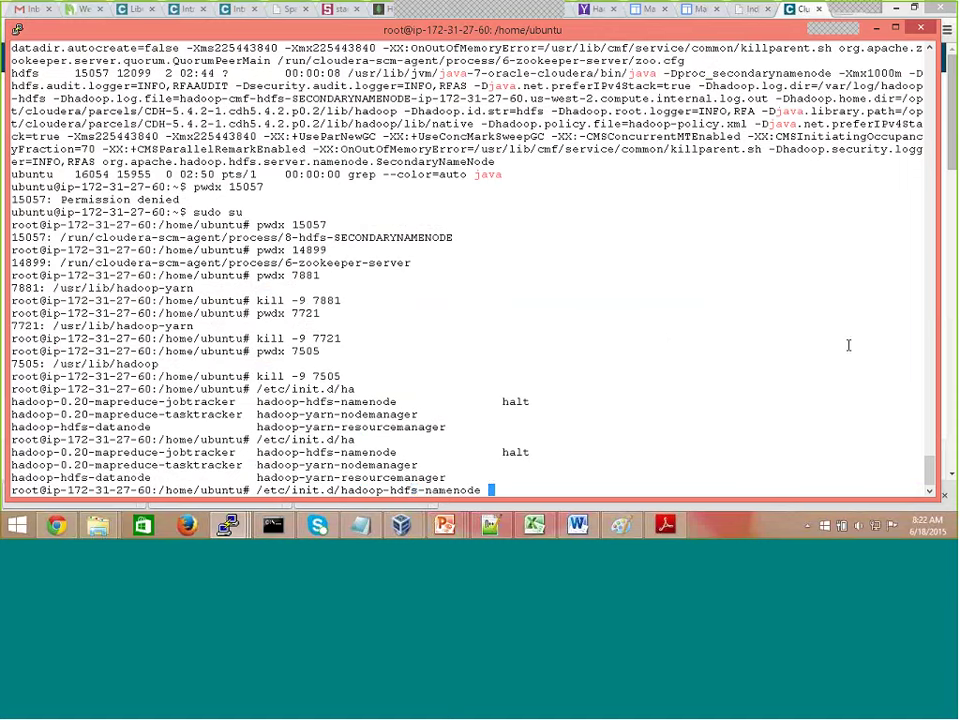
text(stop)
key(BackSpace)
key(BackSpace)
key(BackSpace)
key(BackSpace)
key(ctrl+c)
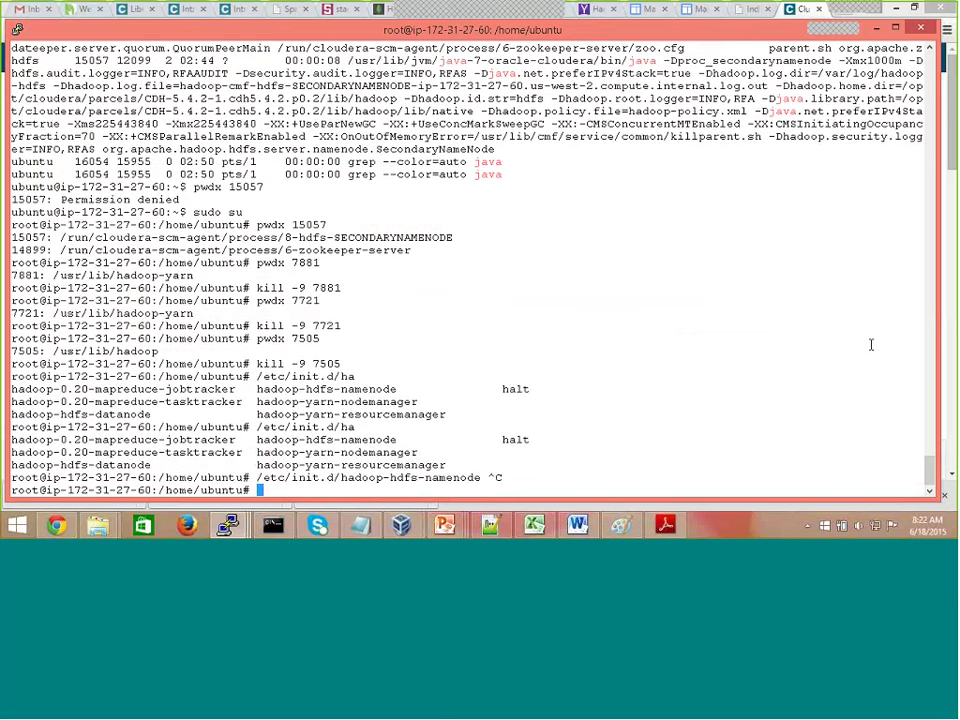
key(Return)
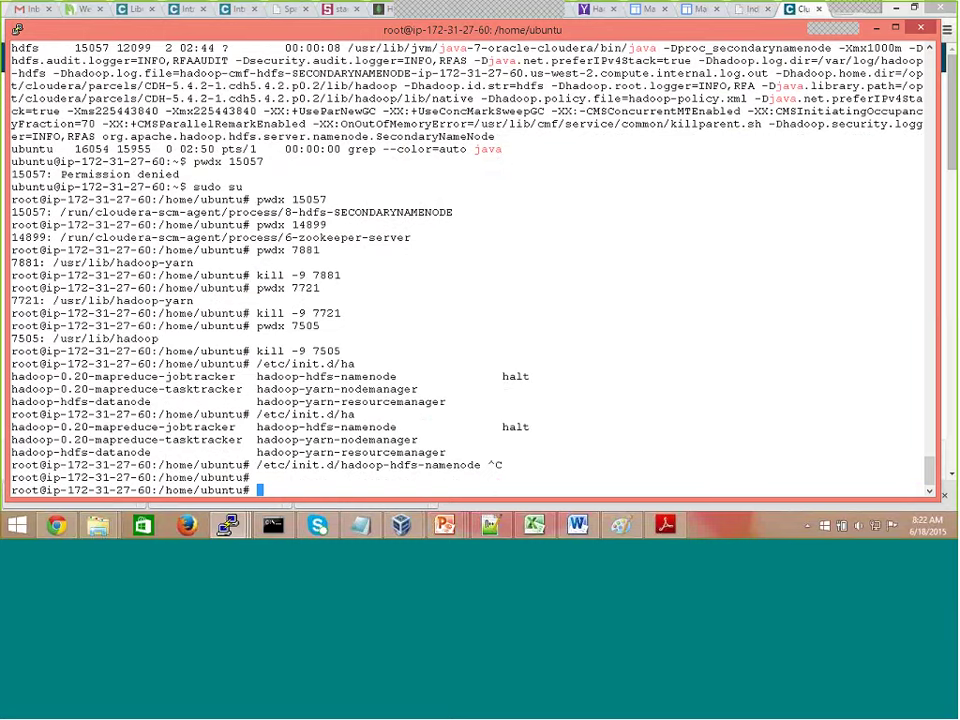
Relist the running Java processes with ps -ef | grep java
double_click(24, 300)
click(450, 300)
text(ps -ef | grep java)
List the Java processes and run pwdx 7601 to find the NameNode process's directory
key(Return)
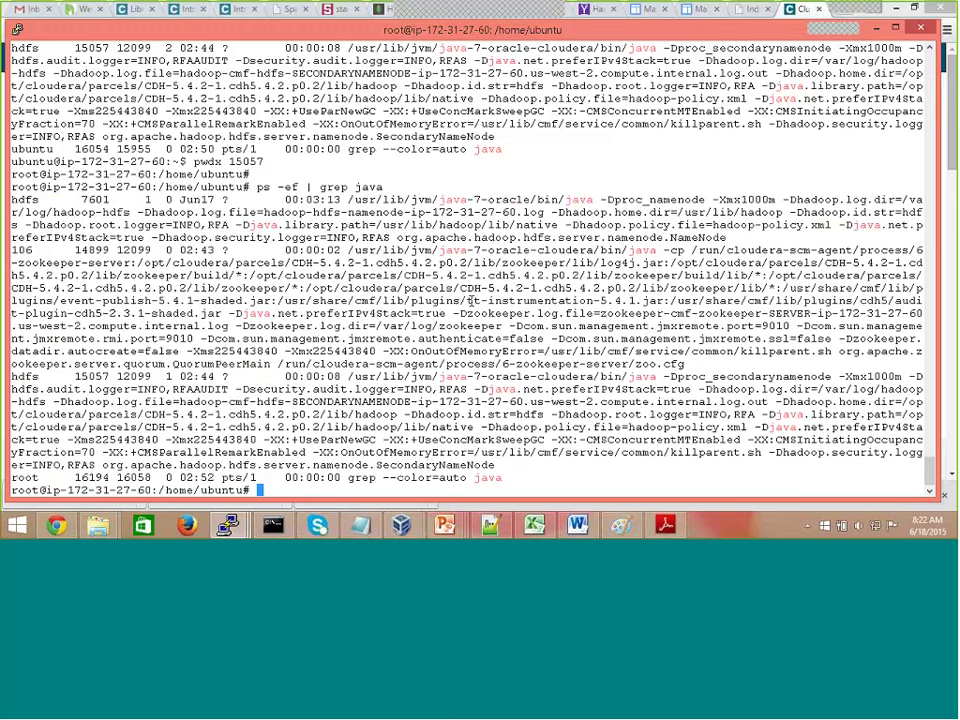
double_click(429, 466)
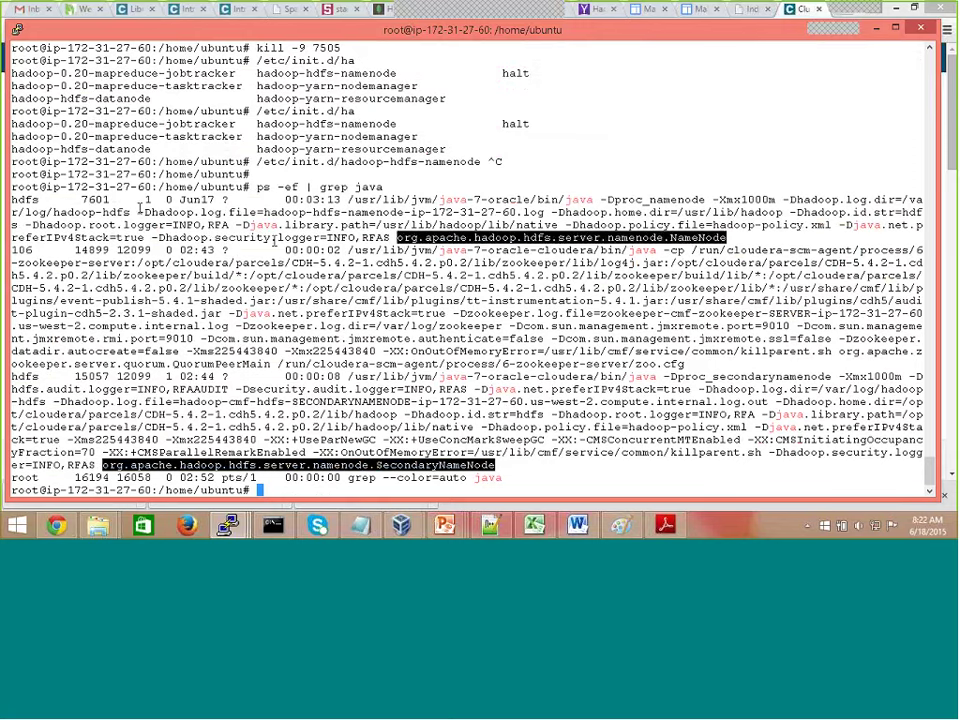
double_click(95, 199)
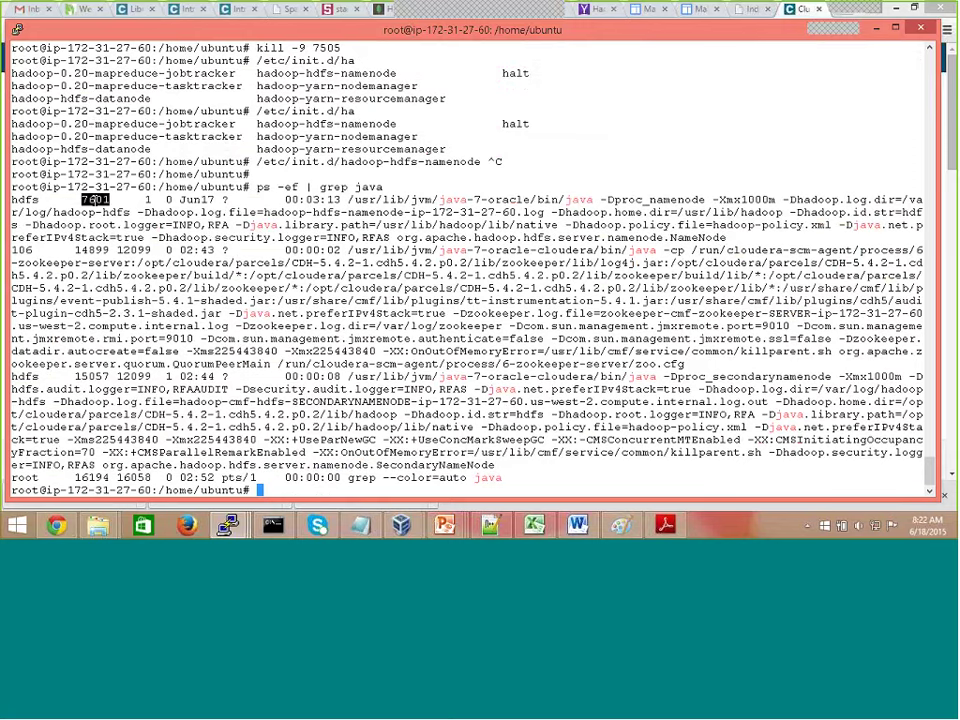
click(95, 199)
double_click(95, 199)
text(pw)
text(dx )
text(760)
text(1)
key(Return)
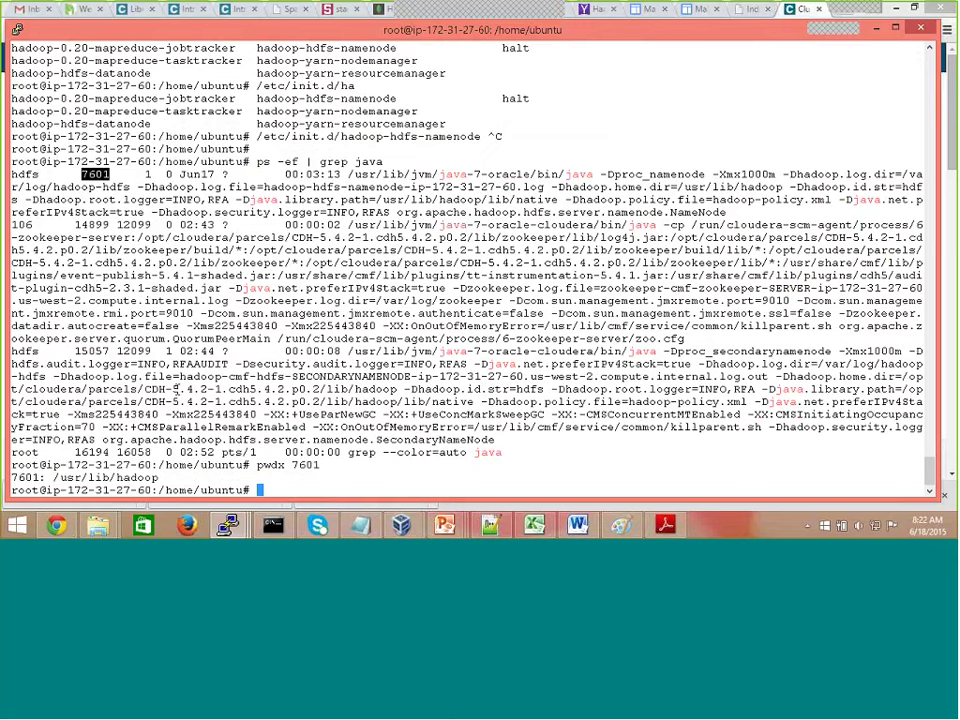
Stop the NameNode service with /etc/init.d/hadoop-hdfs-namenode stop
text(/et)
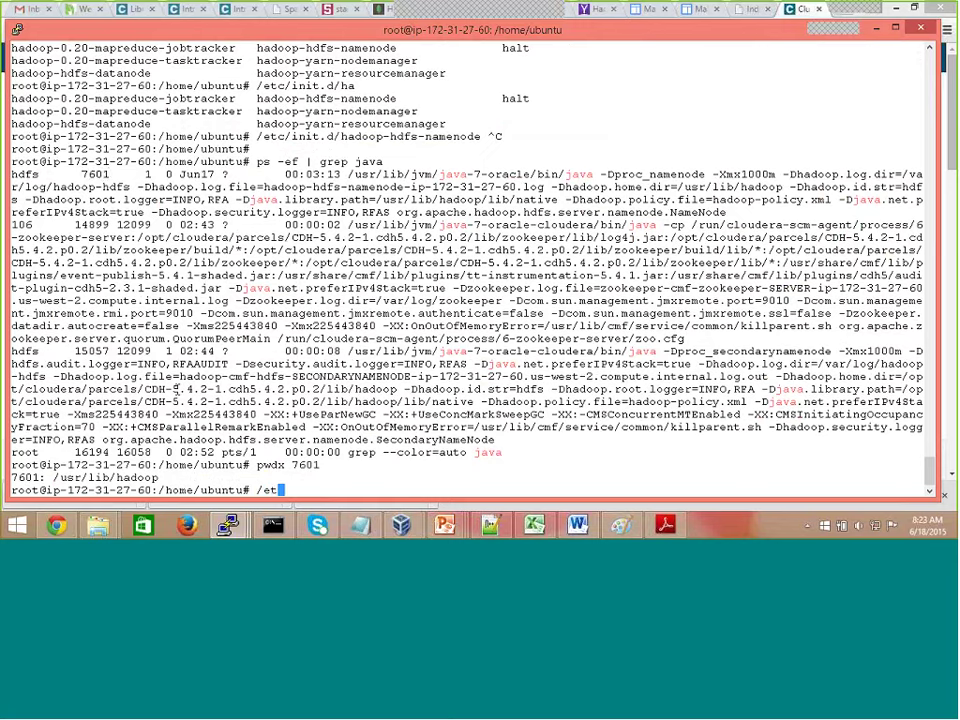
text(c/init.d)
key(Tab)
key(Tab)
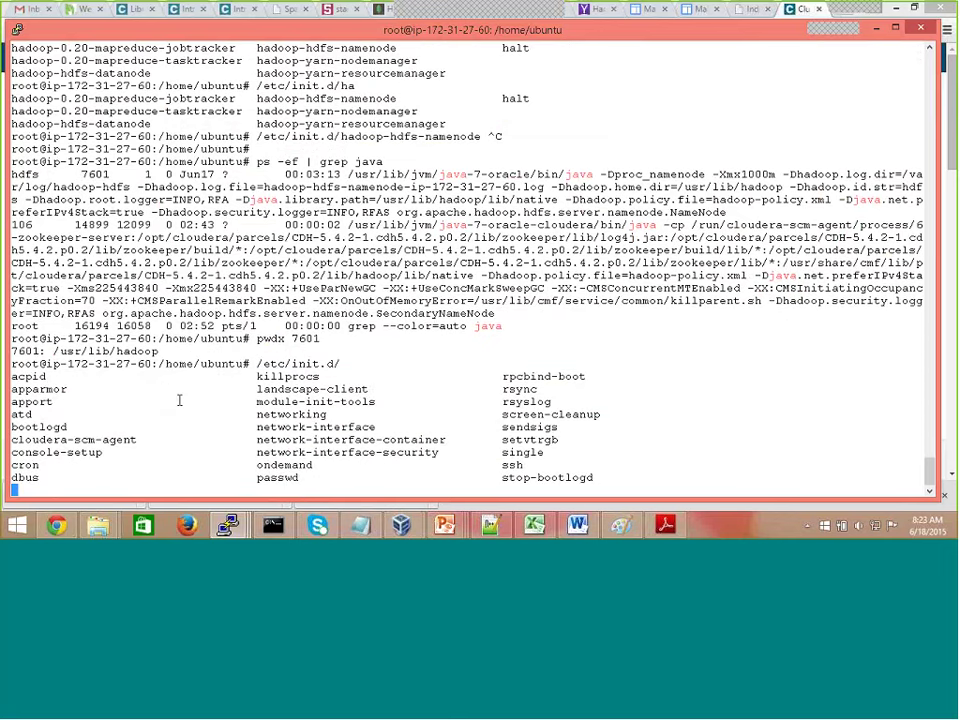
text(had)
key(Tab)
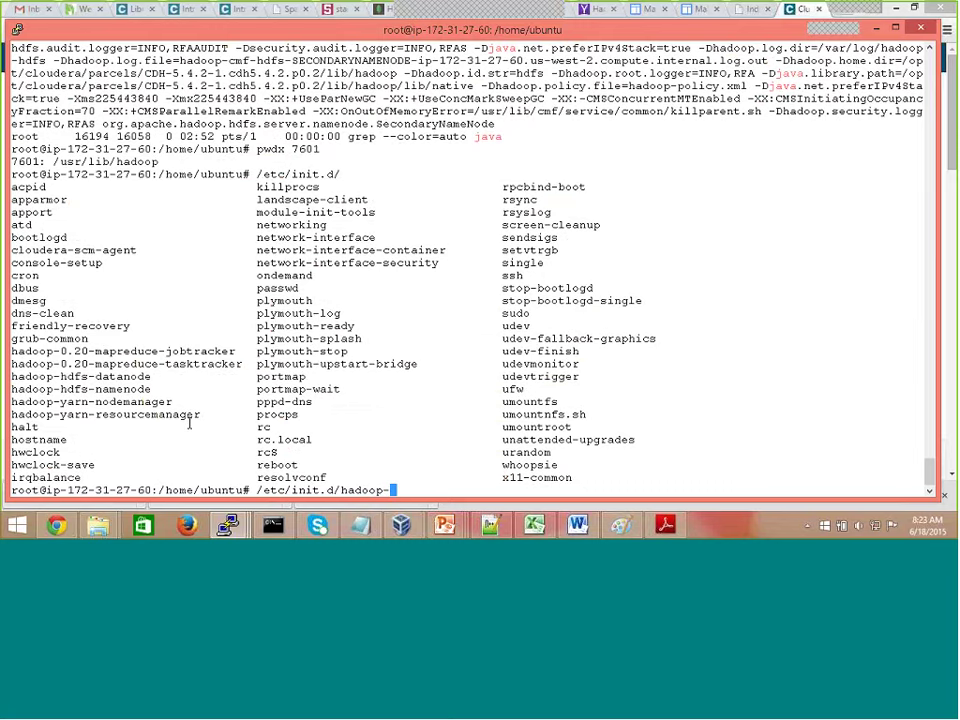
text(h)
key(Tab)
text(n)
key(Tab)
text(sto)
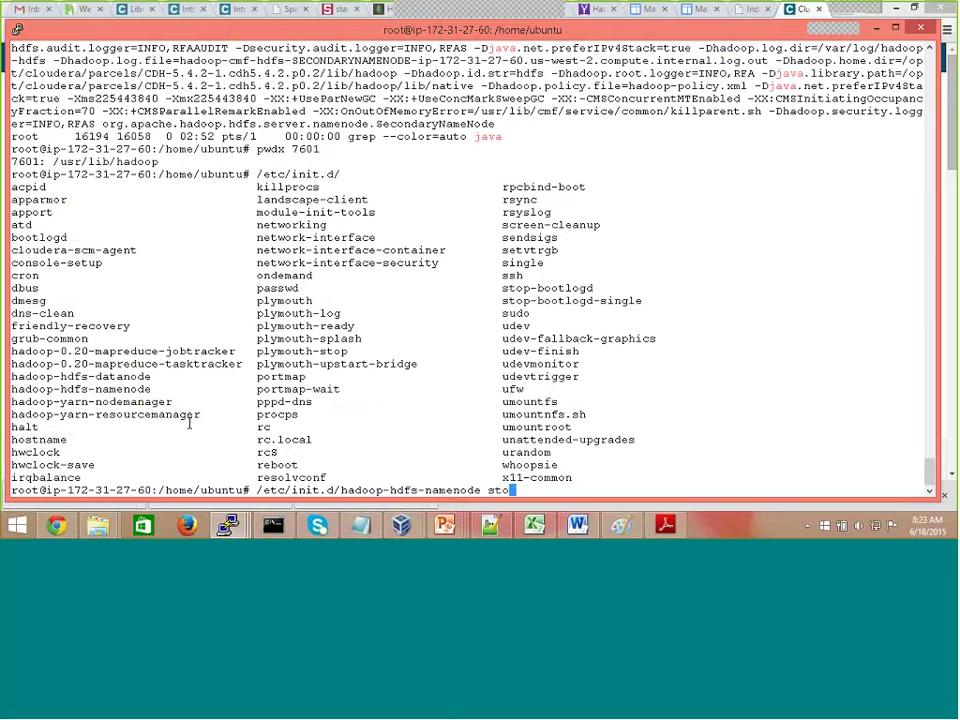
text(p)
key(Return)
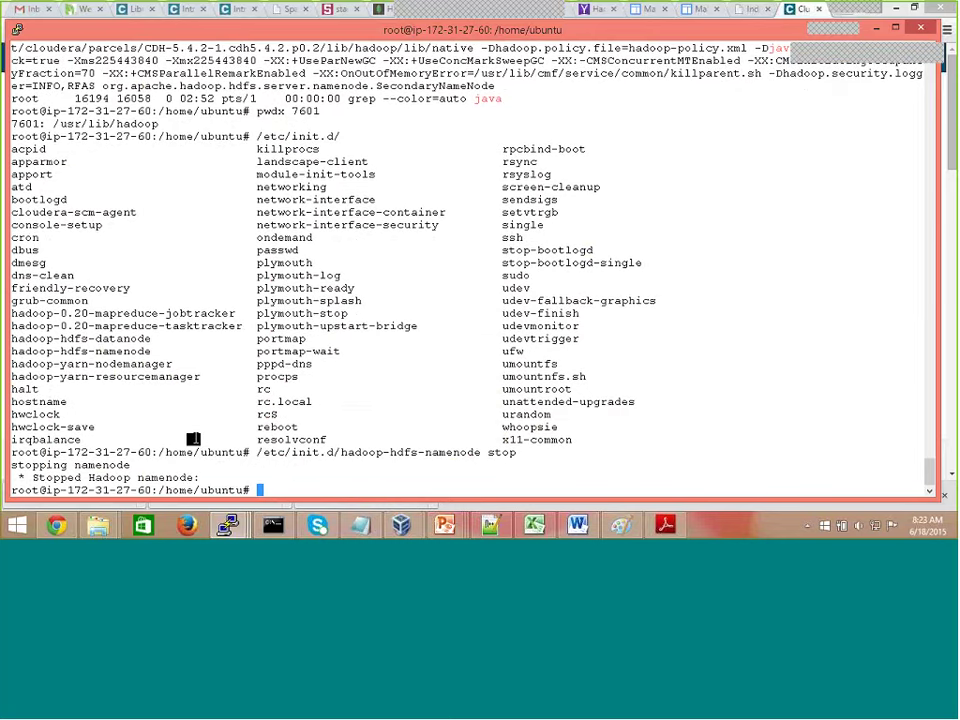
Run ps -ef | grep java to confirm only ZooKeeper and SecondaryNameNode remain
text(ps -ef |)
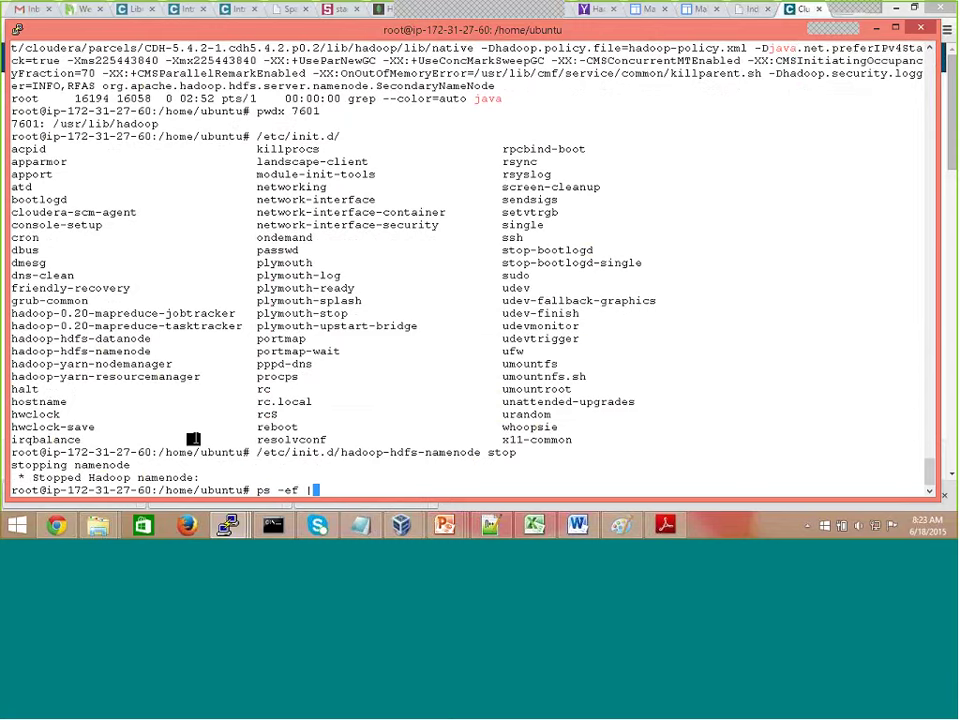
text( grep java)
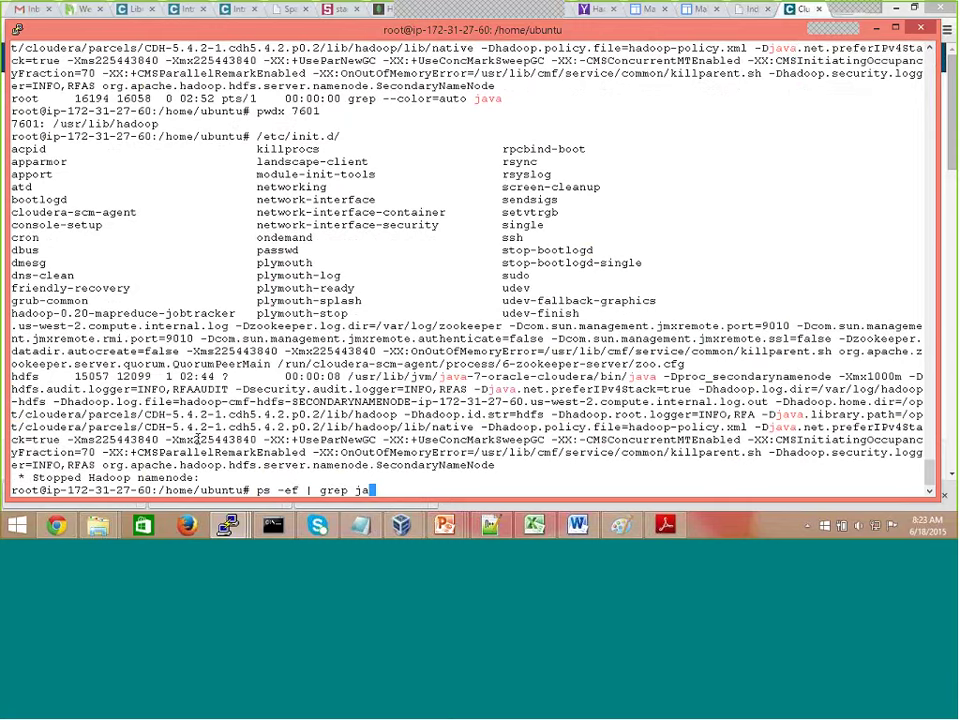
key(Return)
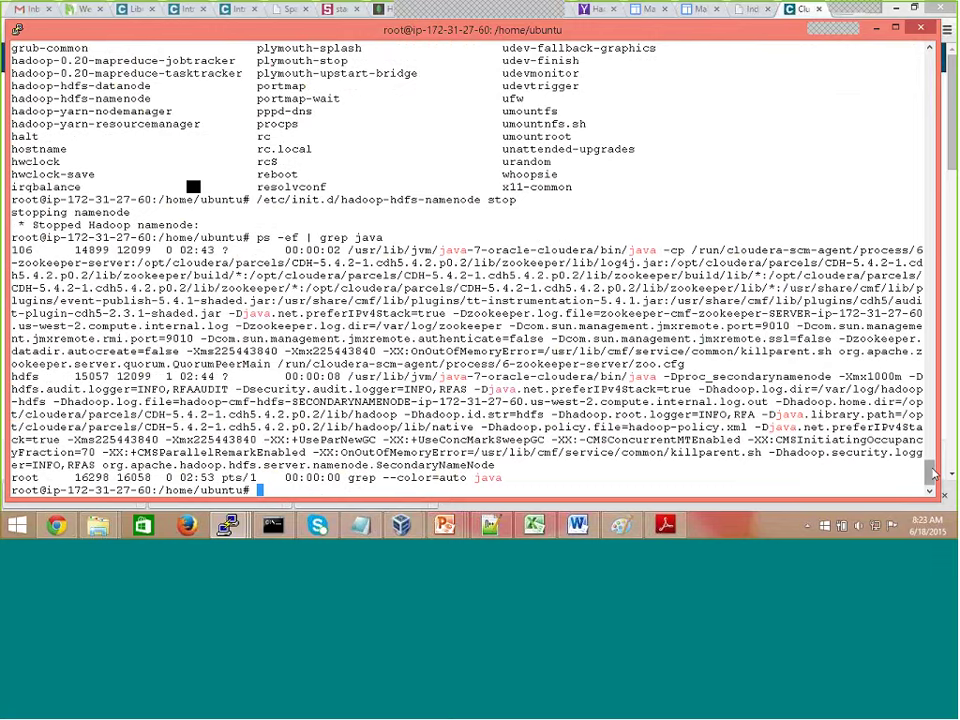
drag(933, 472, 930, 438)
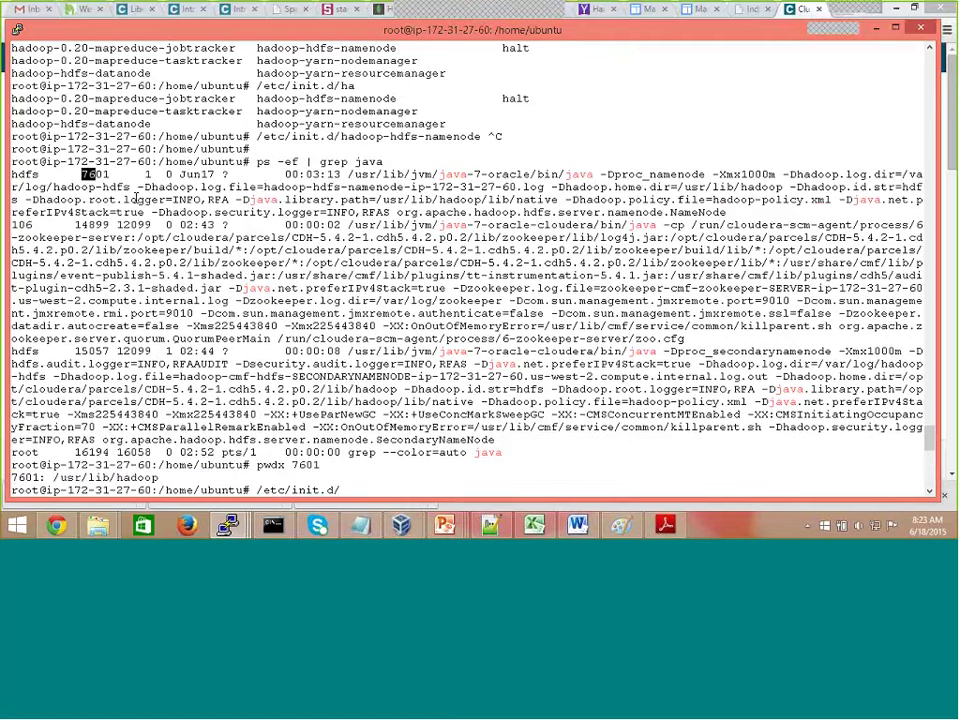
scroll(136, 197, down, 15)
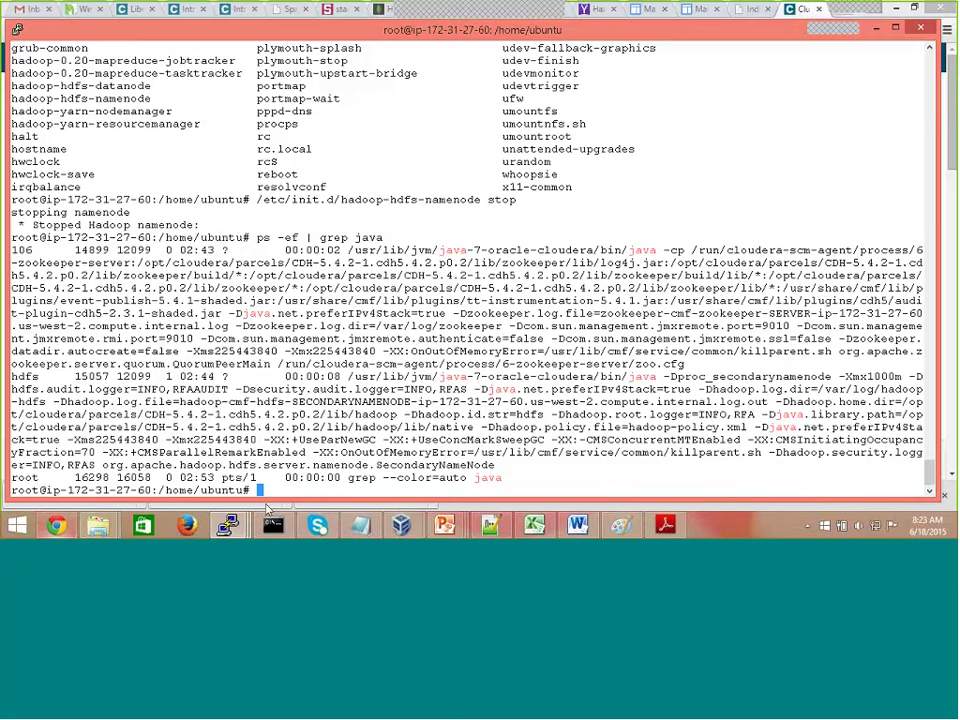
Back in Chrome, accept the Review Changes page and start the First Run, which fails at step 2 of 21
click(271, 522)
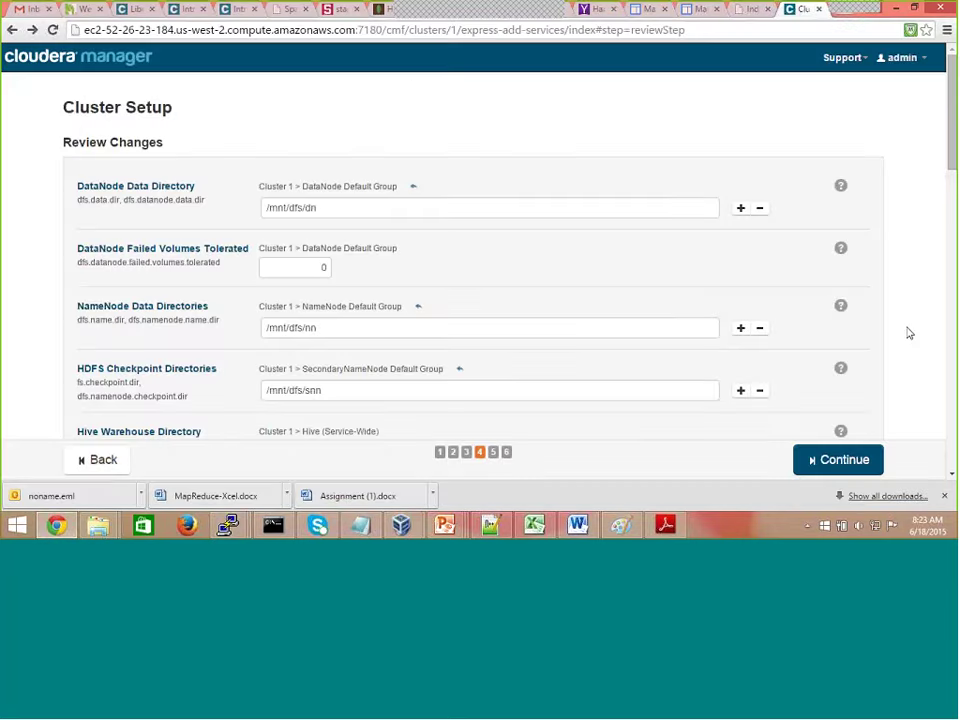
scroll(909, 333, down, 1)
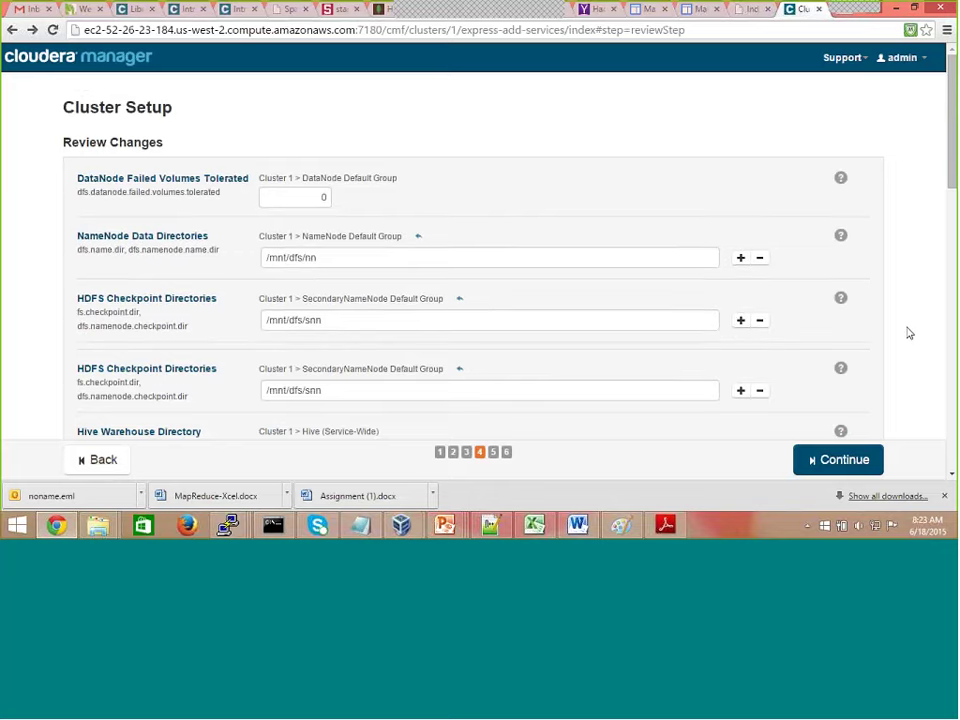
scroll(909, 333, down, 5)
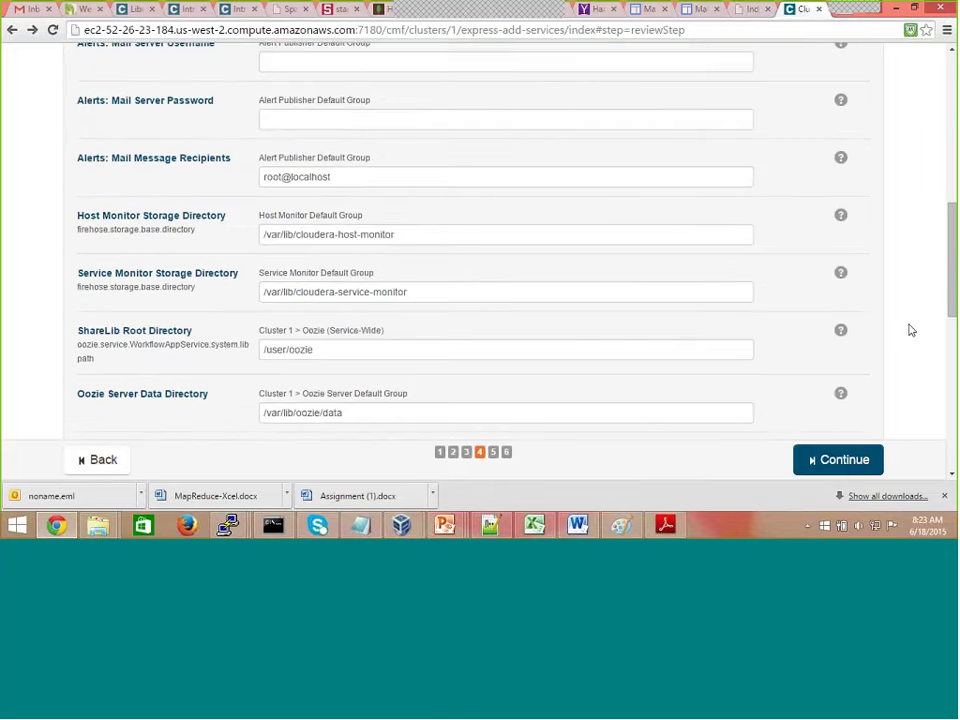
scroll(911, 330, down, 5)
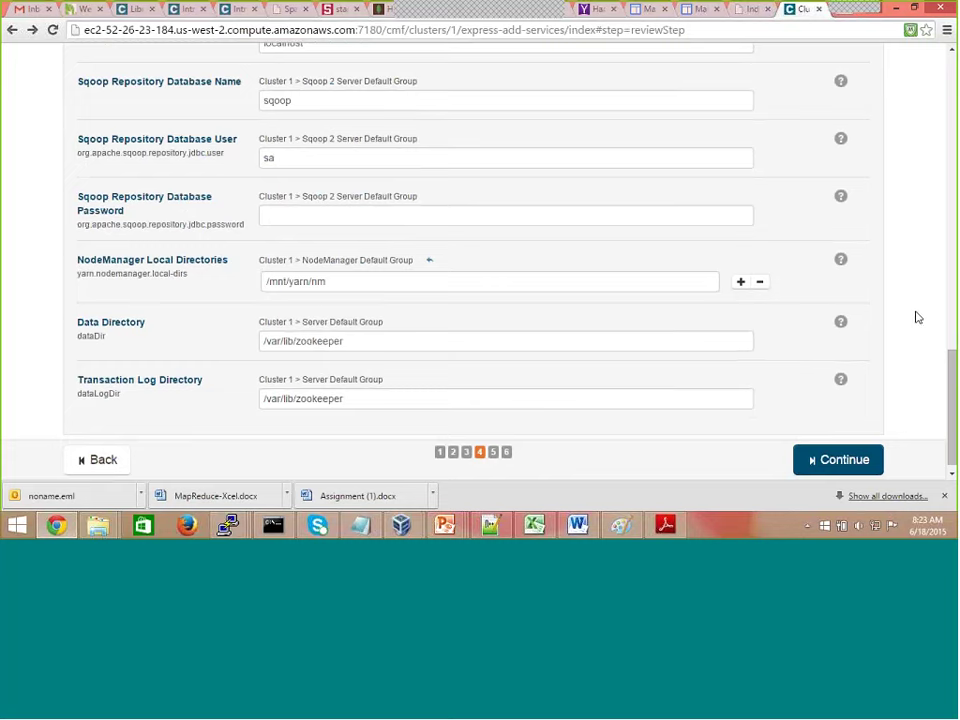
click(810, 460)
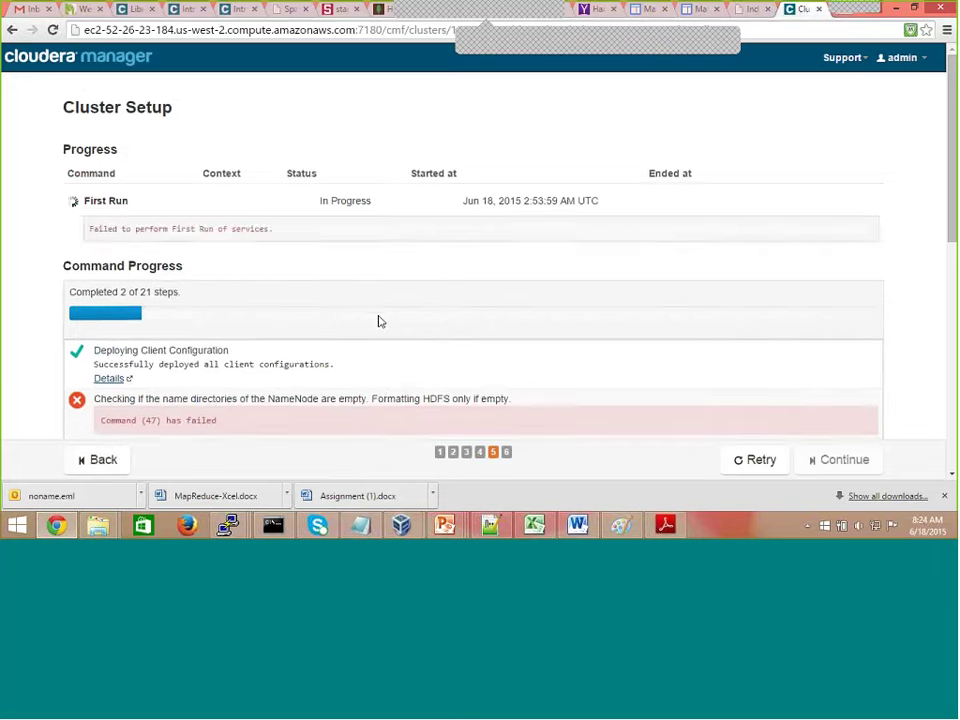
Open the Details of the failed NameNode directory check, showing 'Failed to format NameNode'
scroll(378, 321, down, 3)
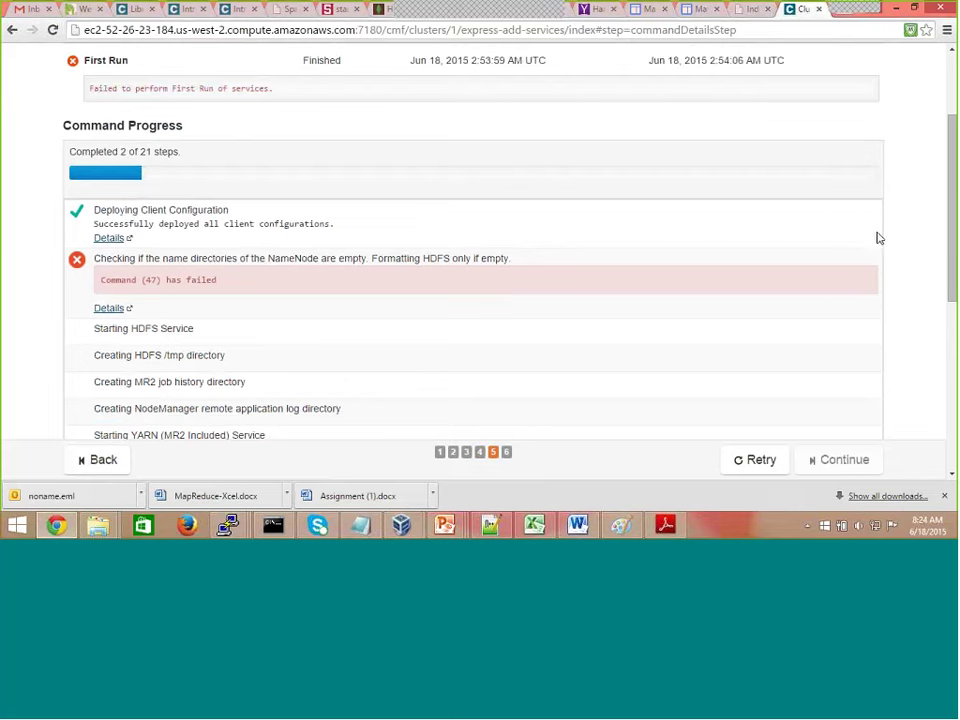
click(110, 309)
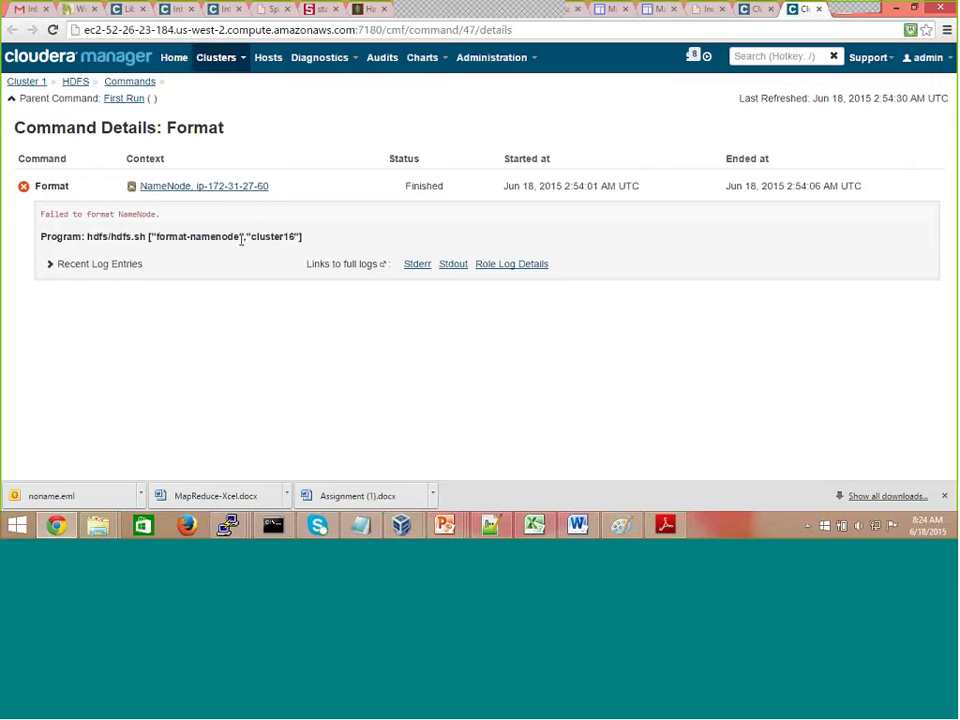
Read the Format command's stderr.log to the end: data already exists in /mnt/dfs/nn
drag(166, 237, 275, 237)
click(200, 240)
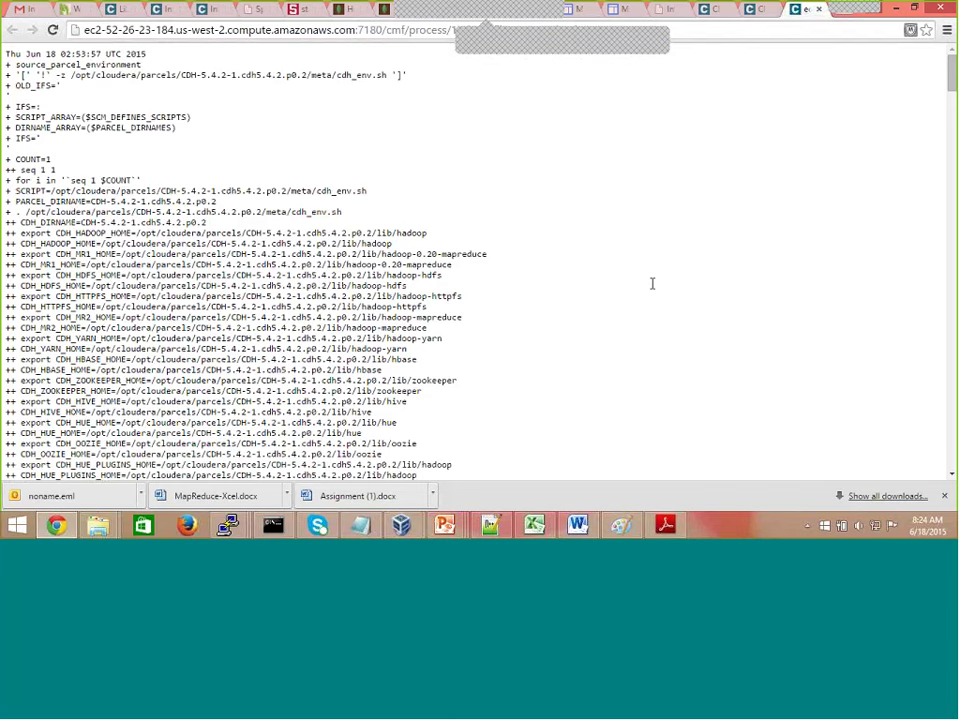
scroll(256, 416, down, 15)
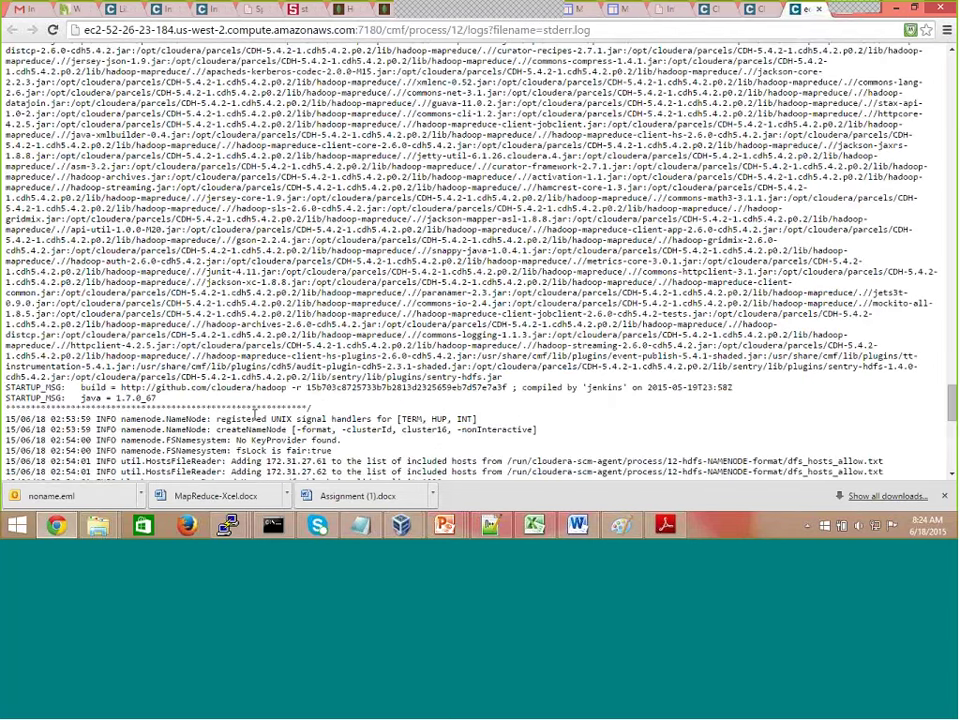
scroll(256, 412, down, 5)
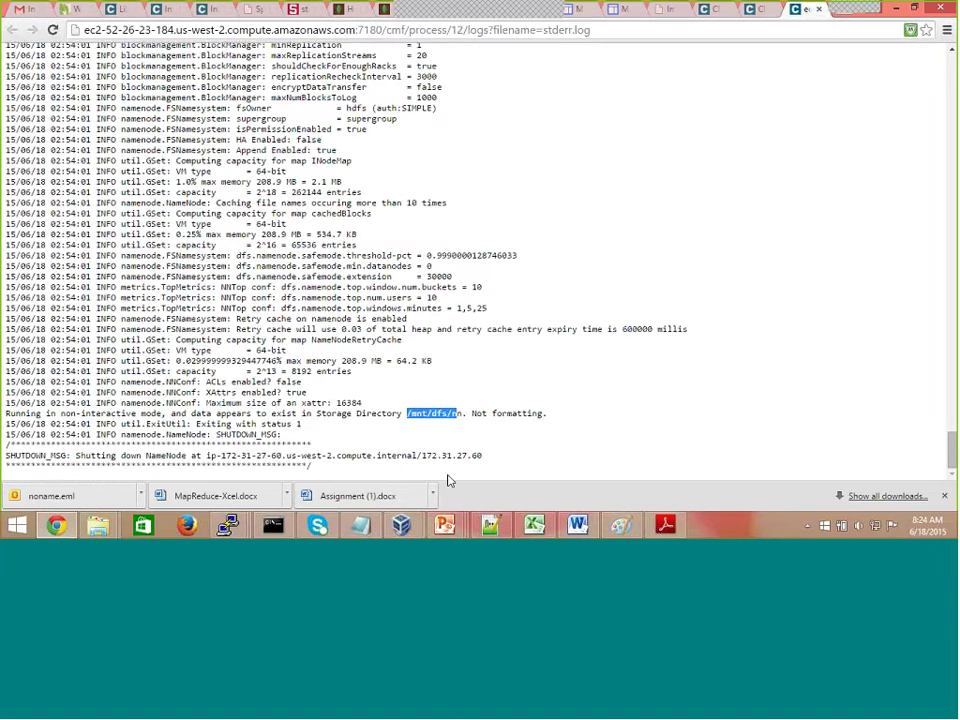
On the 27-61 host terminal, quit the log viewer and list the contents of /mnt/dfs
mouse_move(227, 525)
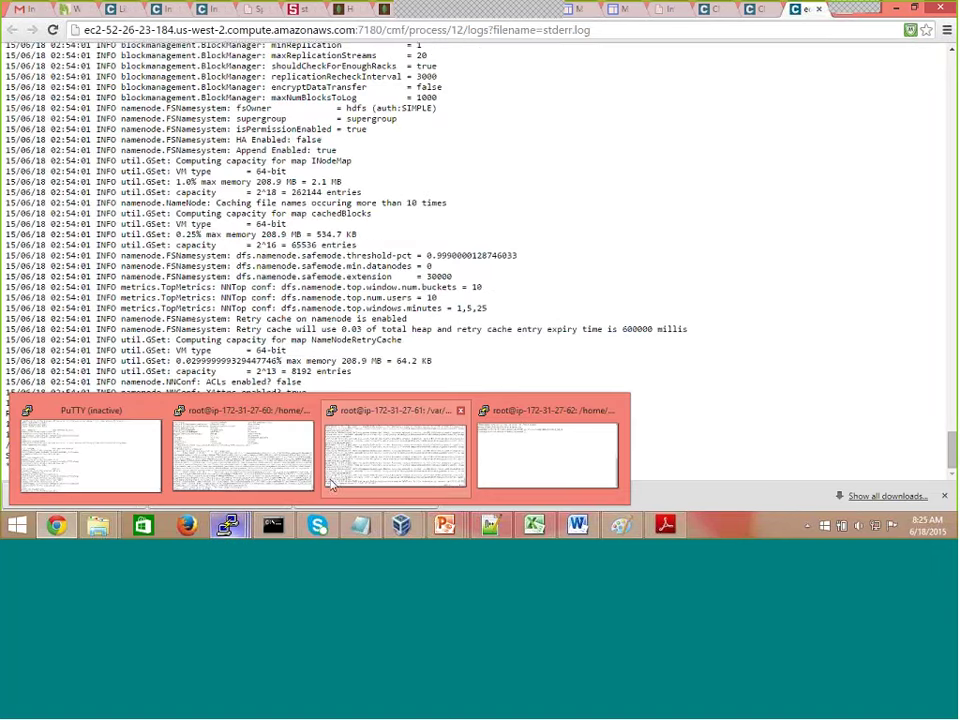
click(395, 455)
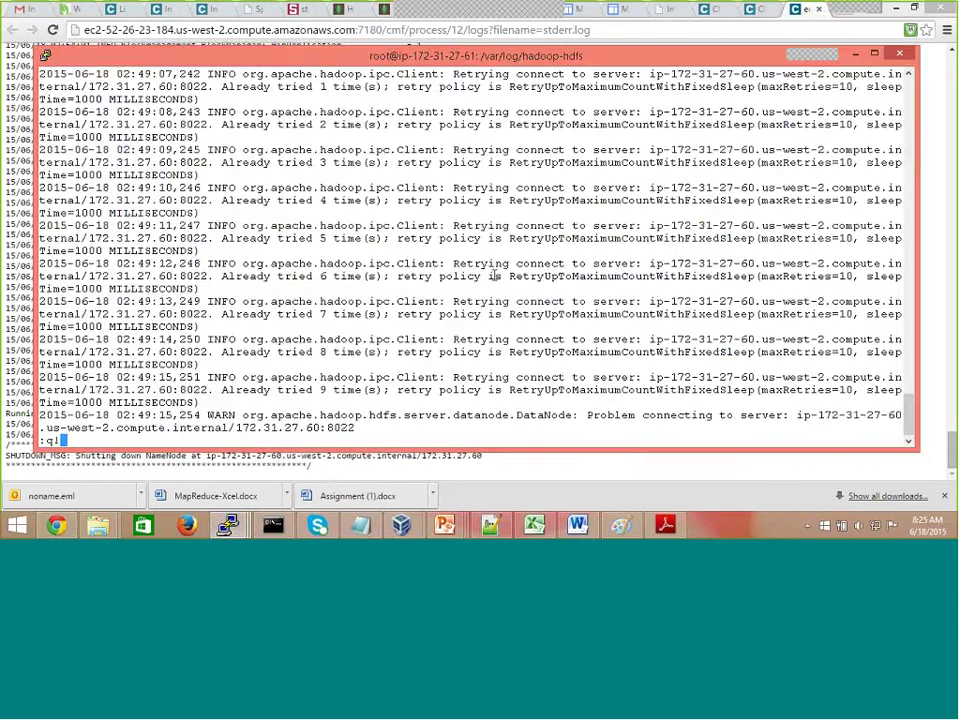
key(Return)
key(Return)
key(Return)
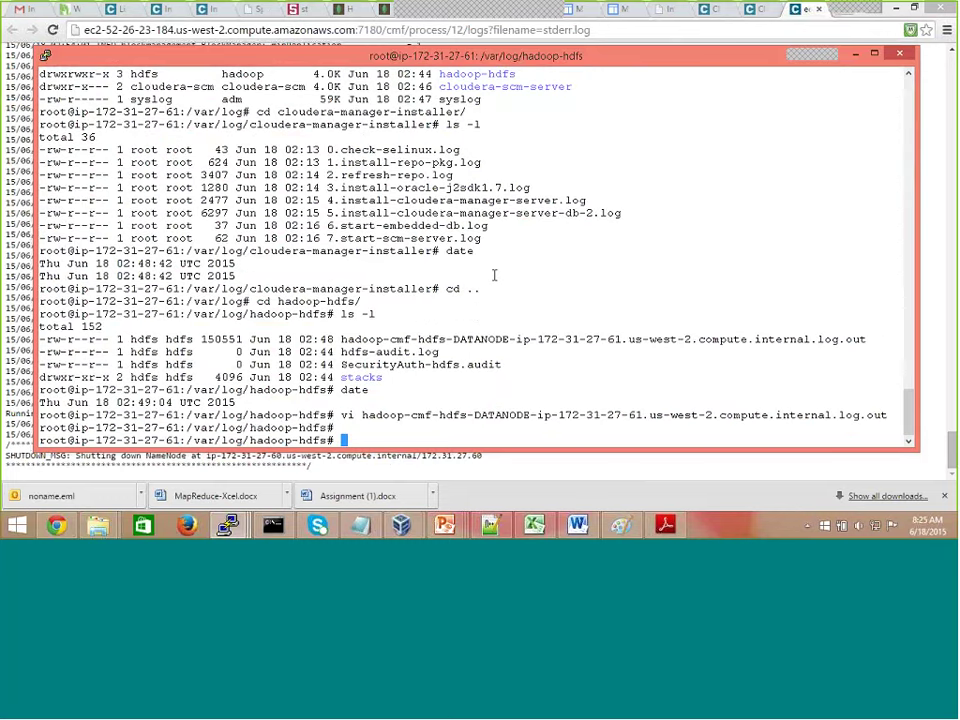
text(cd /mt)
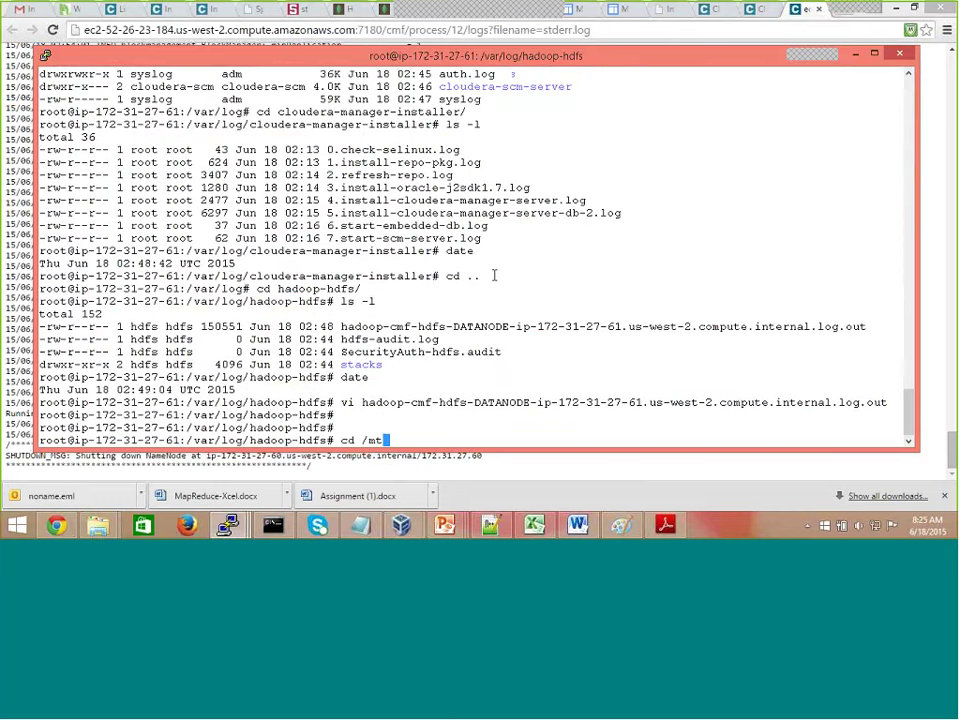
key(BackSpace)
text(nt/dfs/)
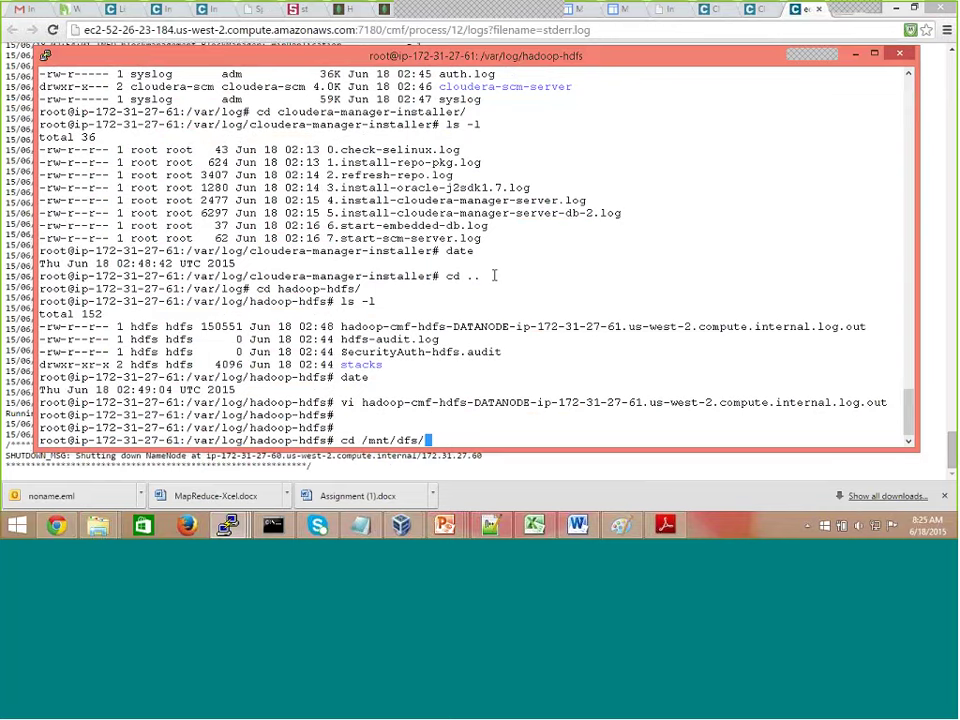
key(Return)
text(ls)
key(Return)
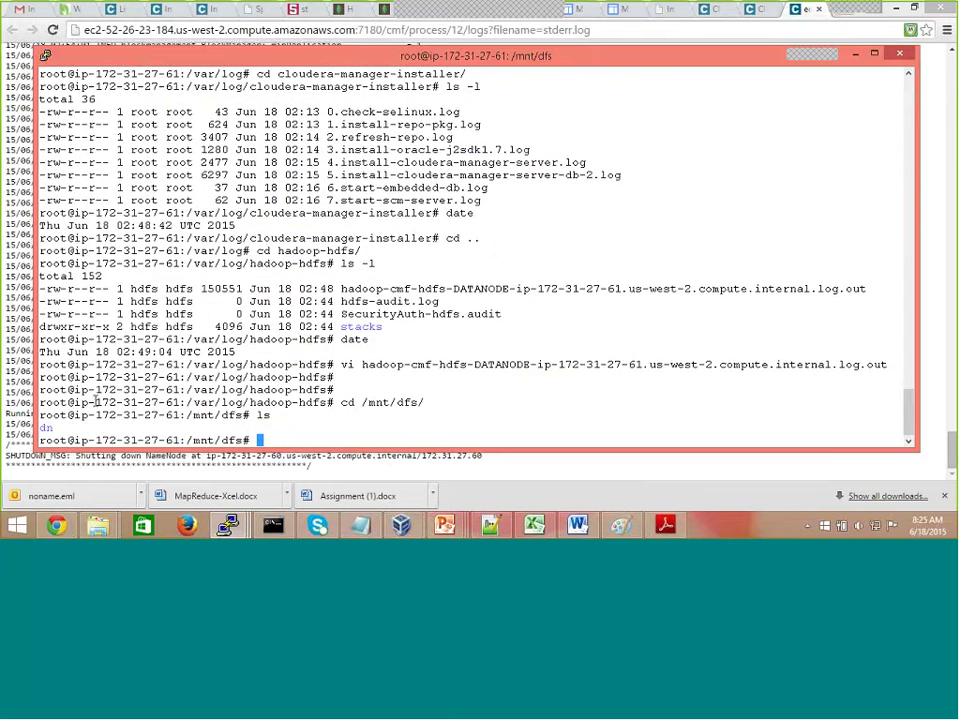
On the 27-60 host, delete everything inside /mnt/dfs/nn with rm -rf *
click(229, 525)
text(cd )
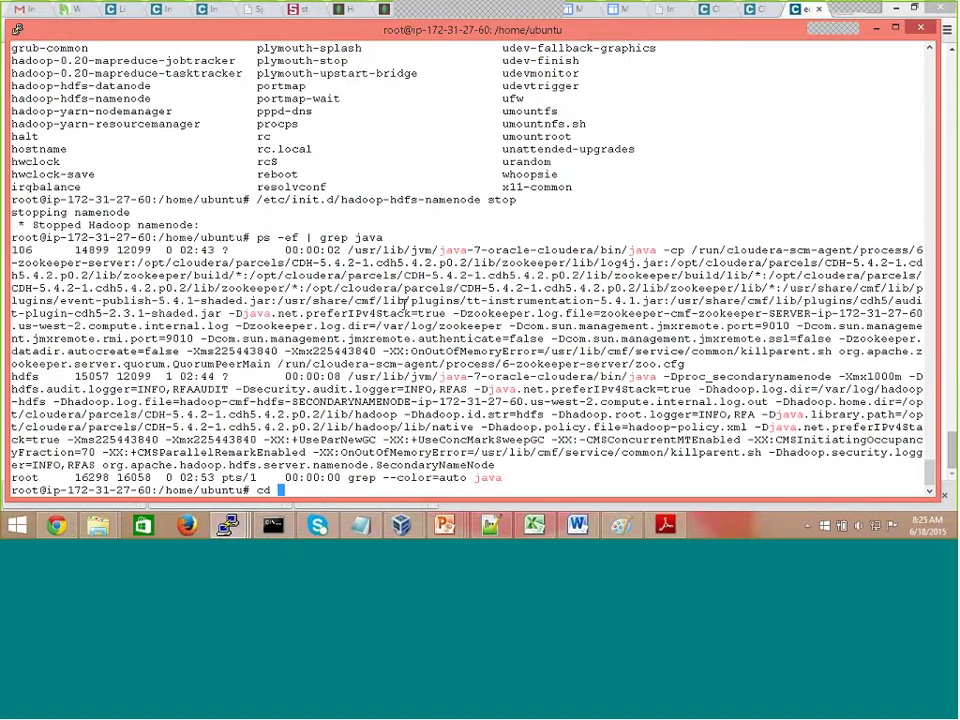
text(/mnt/dfs/)
key(Return)
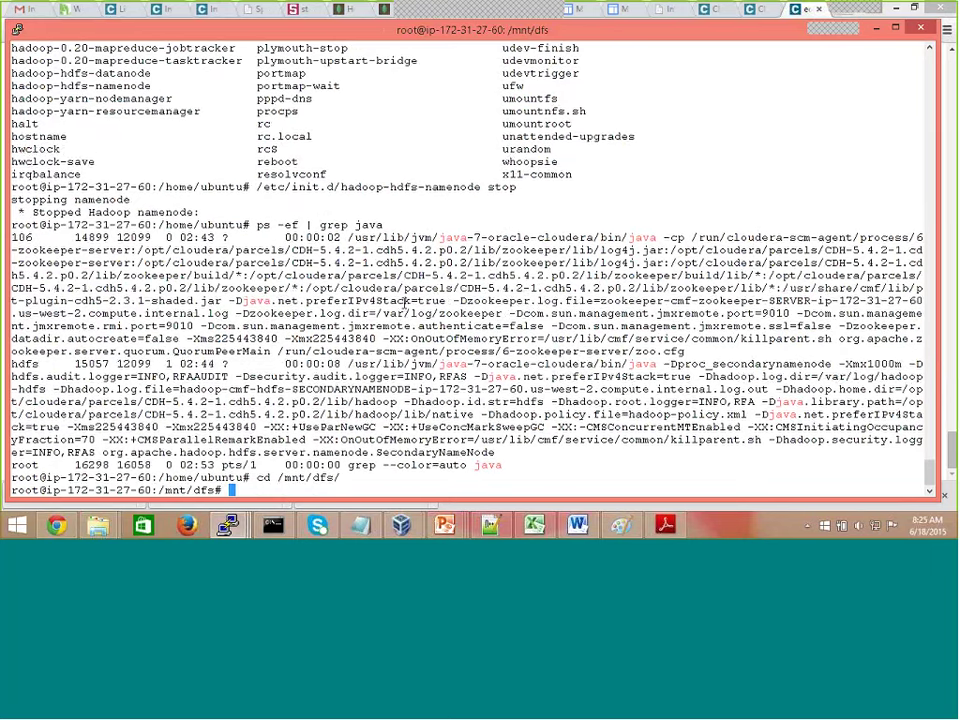
text(ls)
key(Return)
text(cd nn/)
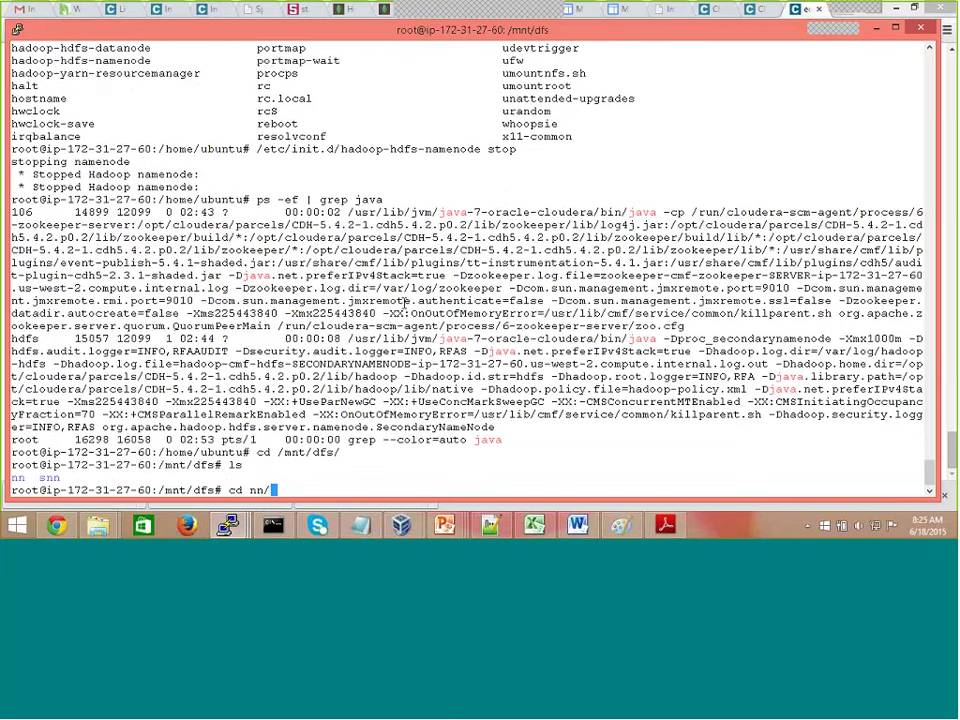
key(Return)
text(ls)
key(Return)
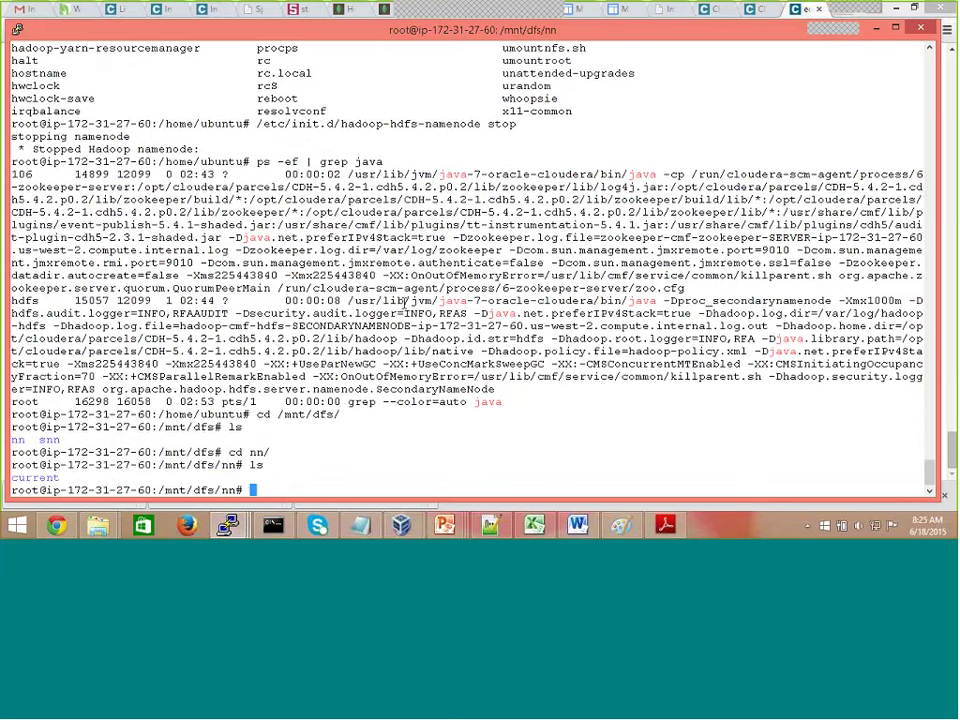
text(rm -rf *)
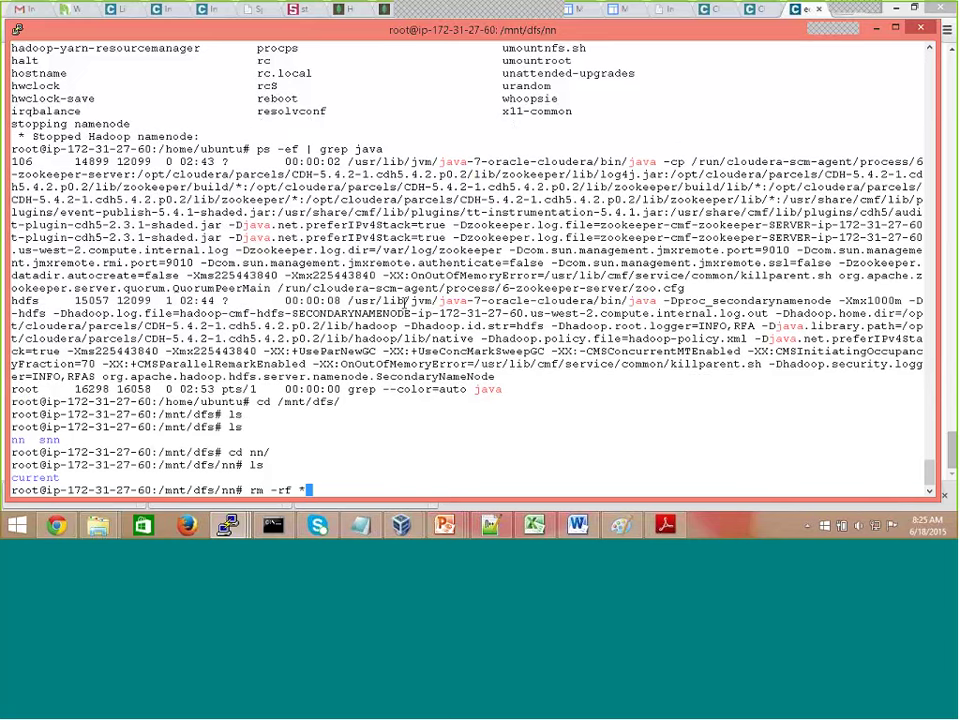
key(Return)
Move to /mnt/dfs/snn and delete its contents with rm -rf *
text(cd ../snn/)
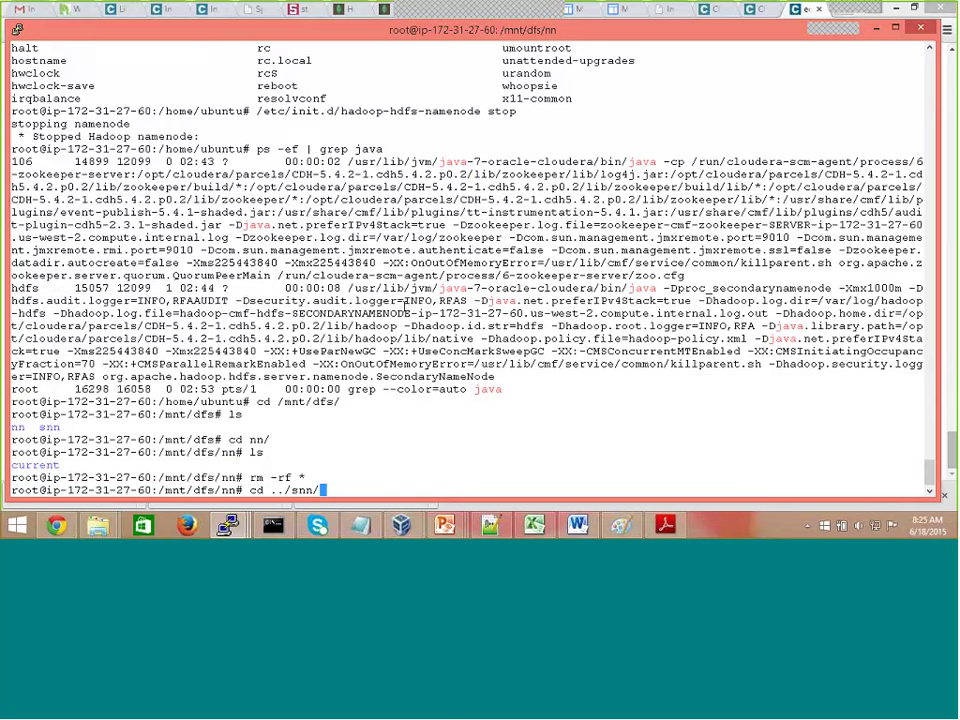
key(Return)
text(ls -l)
key(Return)
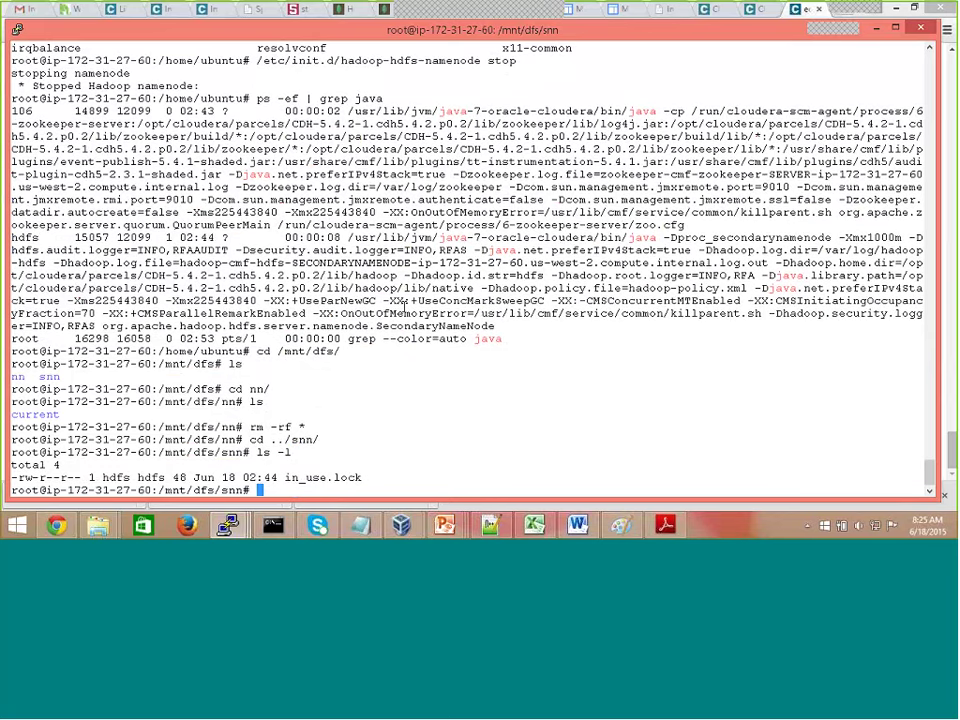
text(rm -rf *)
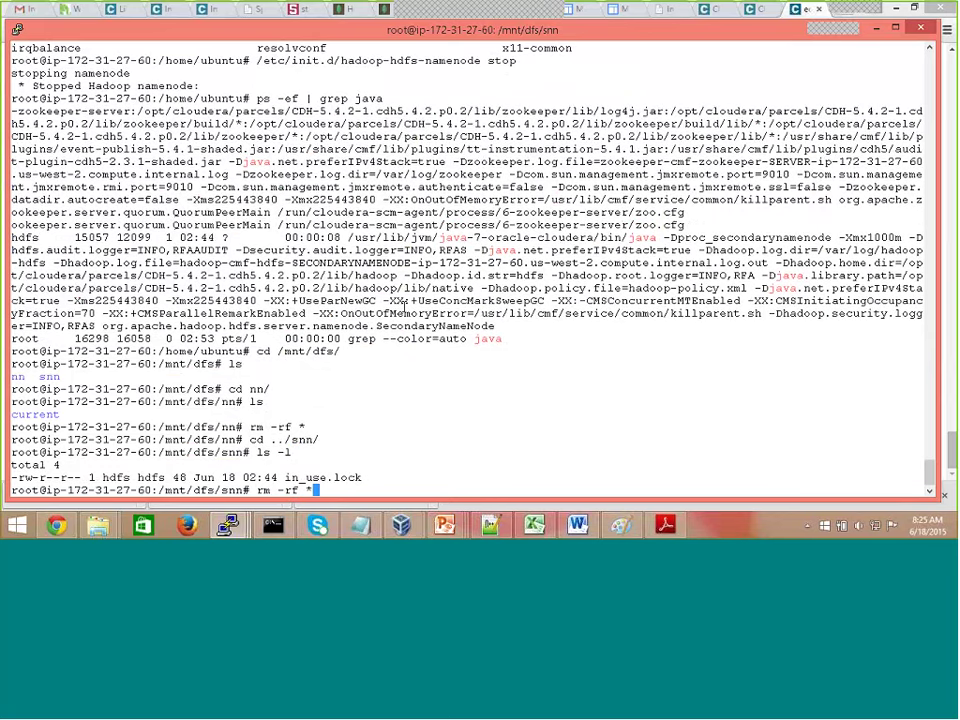
key(Return)
Return to /mnt/dfs/nn and confirm the location with pwd
text(cd ..)
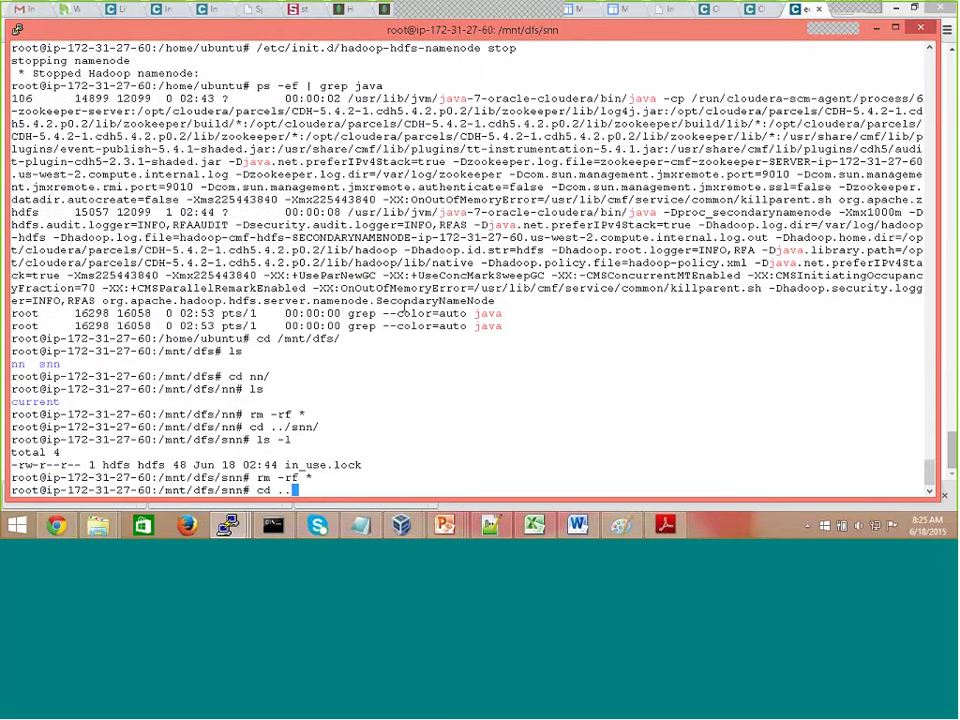
key(Return)
text(pwd)
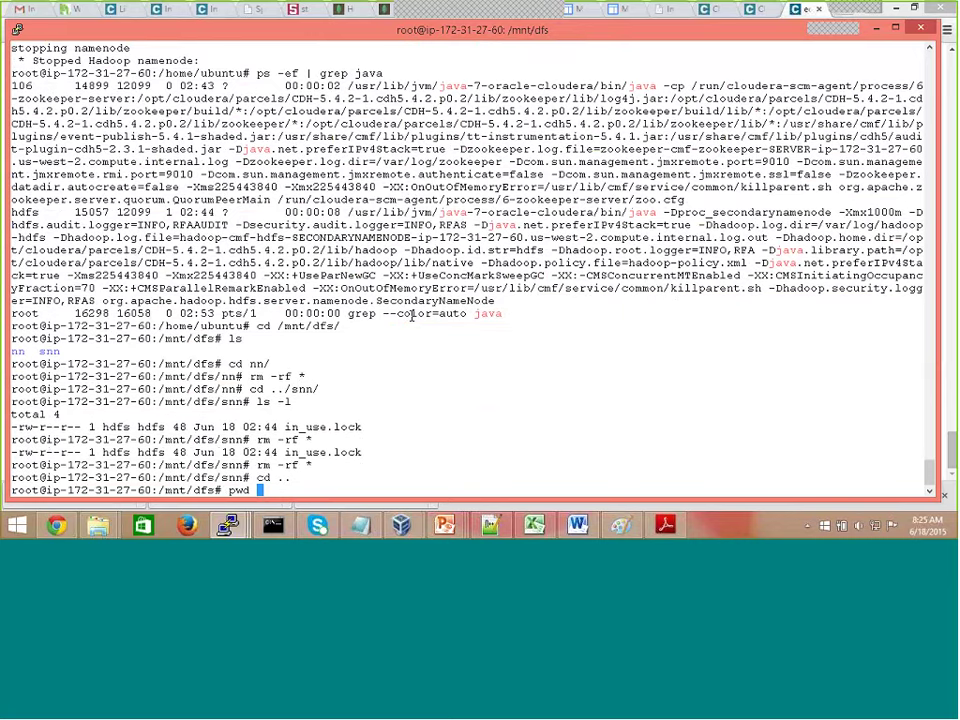
key(Return)
text(c)
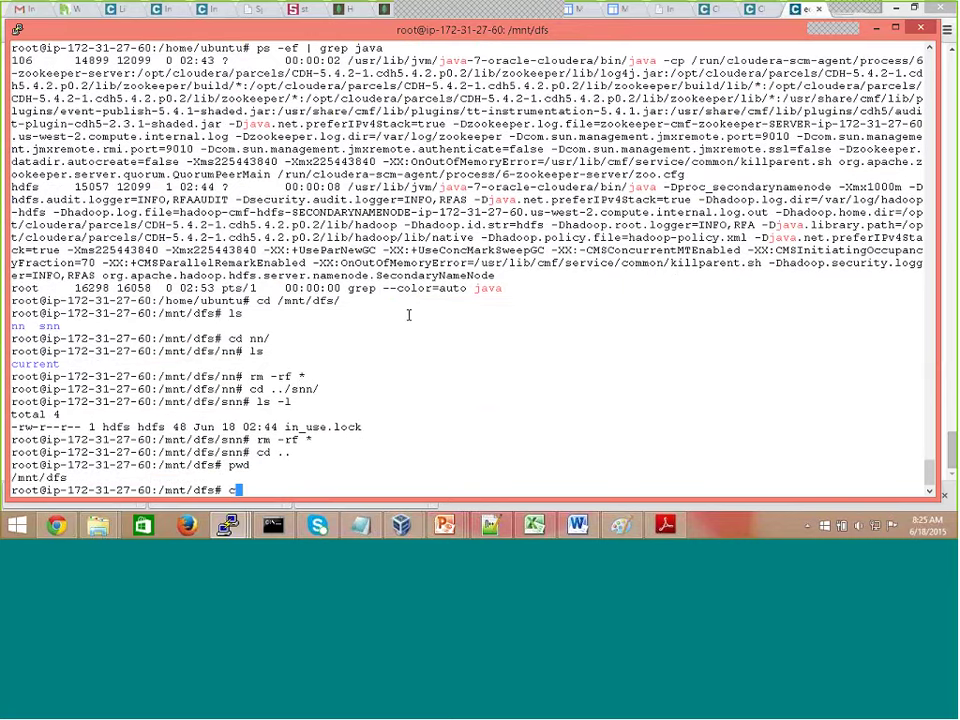
text(d nn/)
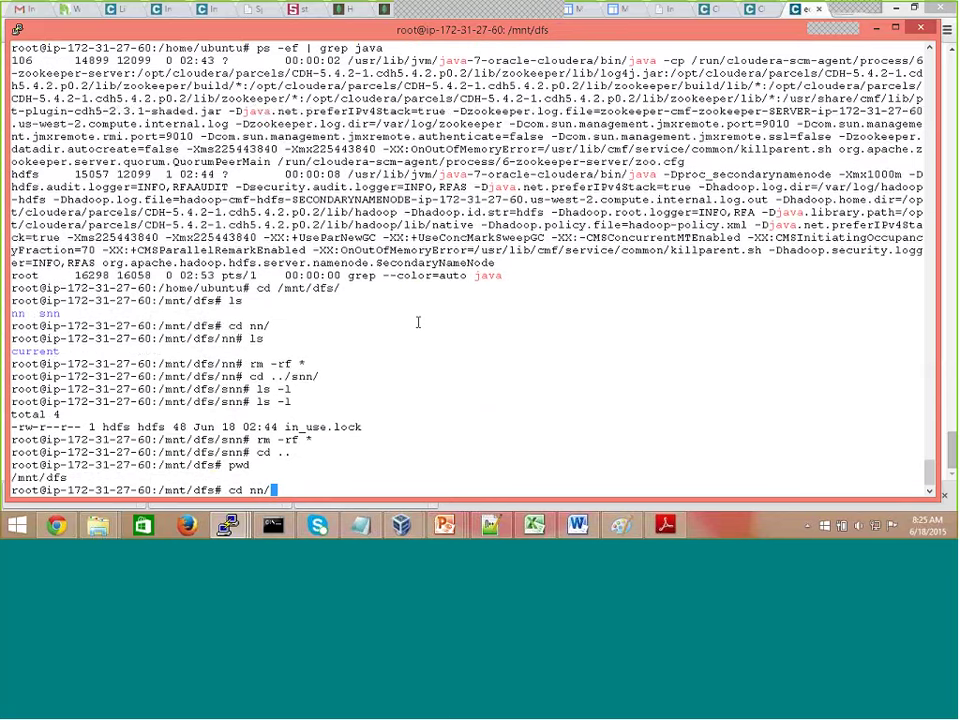
key(Return)
text(pwd)
key(Return)
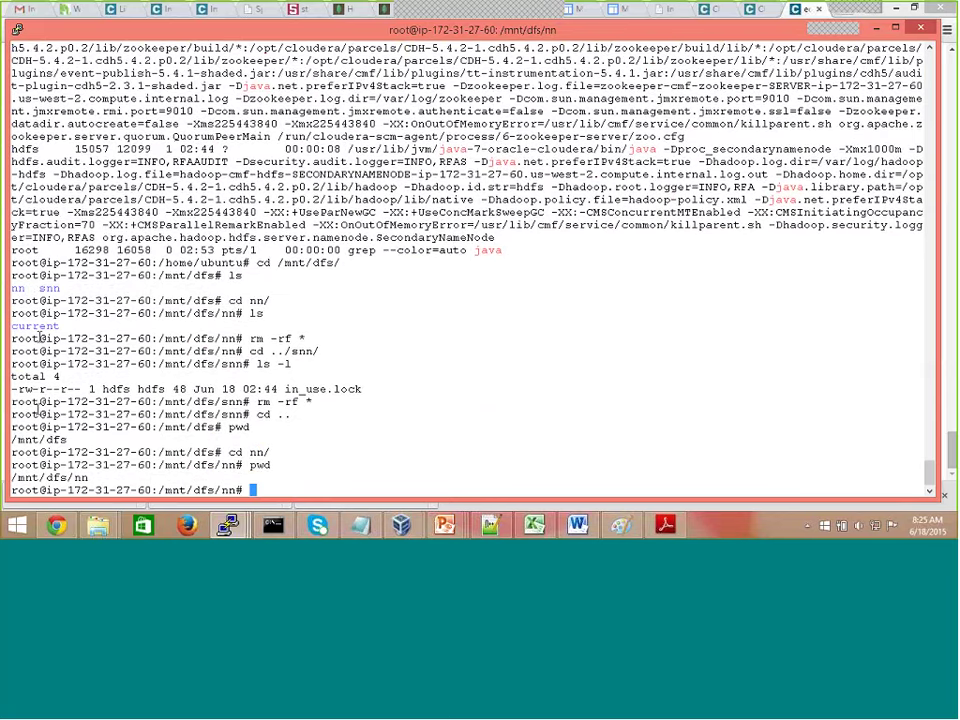
triple_click(20, 325)
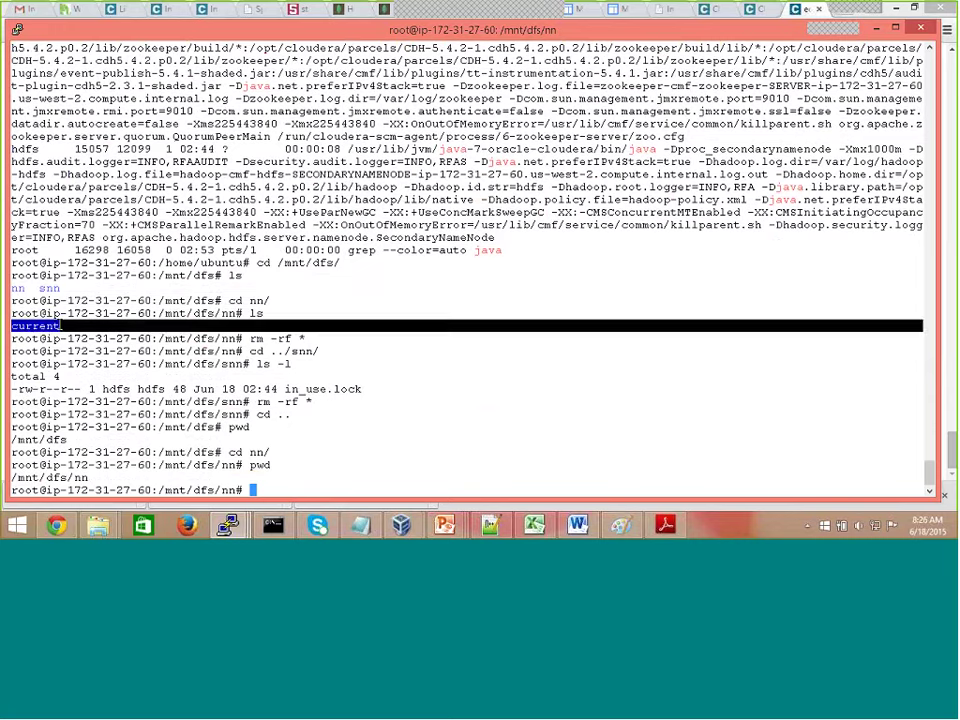
click(62, 325)
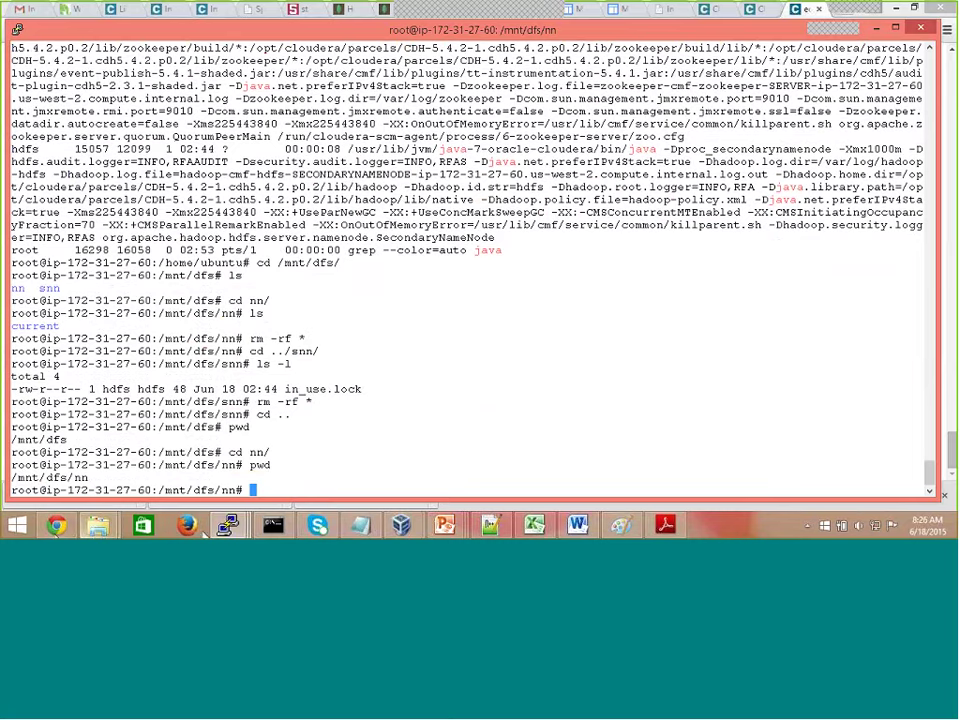
Return to the Cluster Setup tab and retry the First Run command
click(762, 12)
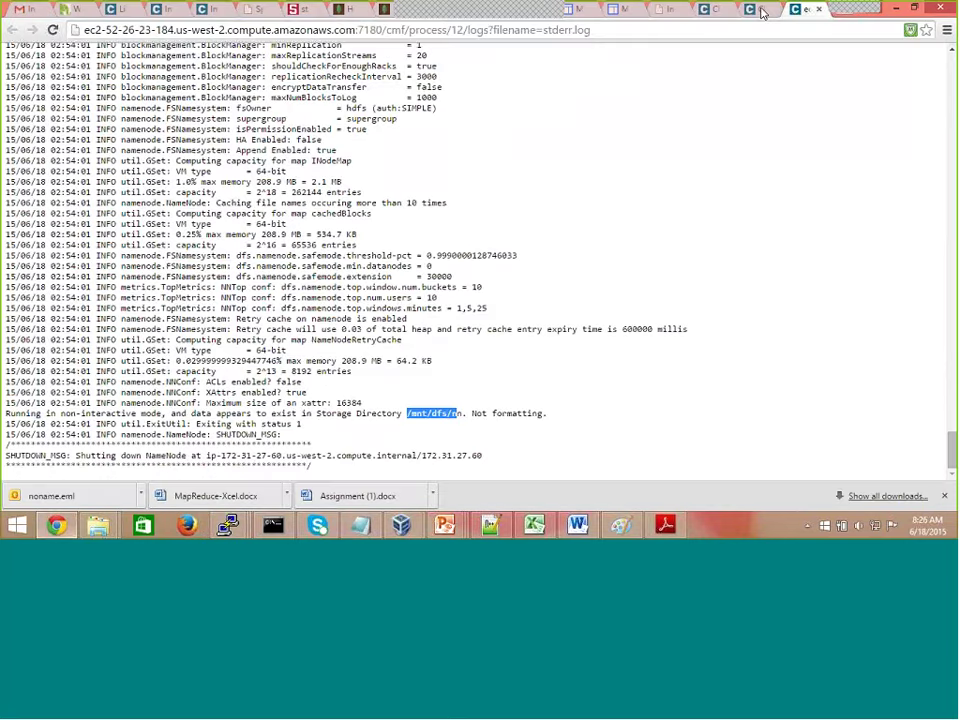
scroll(677, 442, up, 10)
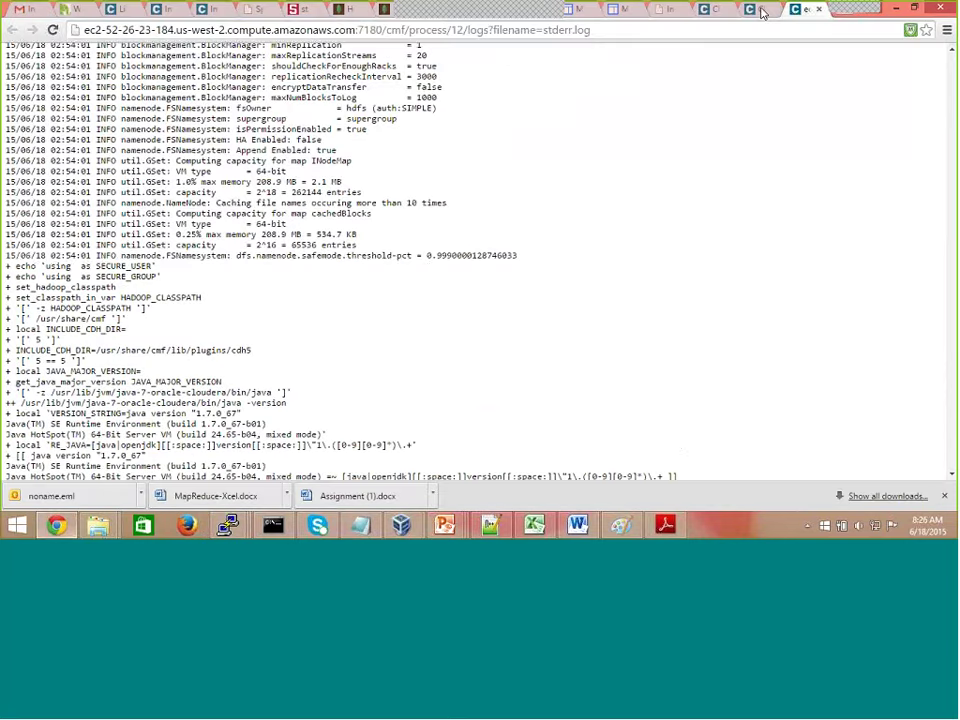
key(ctrl+shift+Tab)
key(ctrl+shift+Tab)
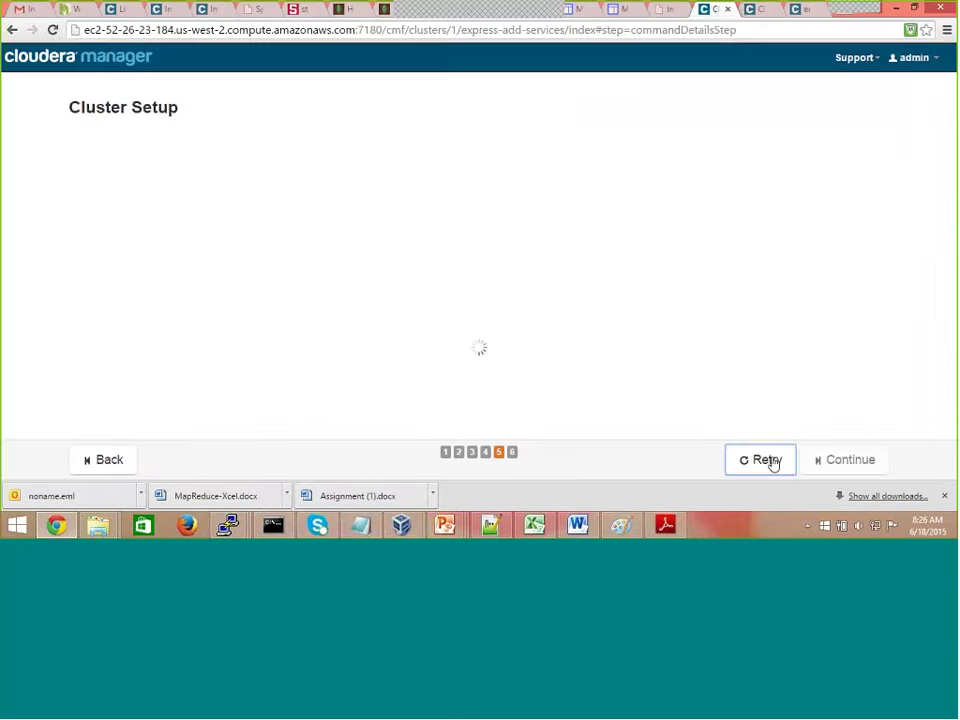
click(767, 460)
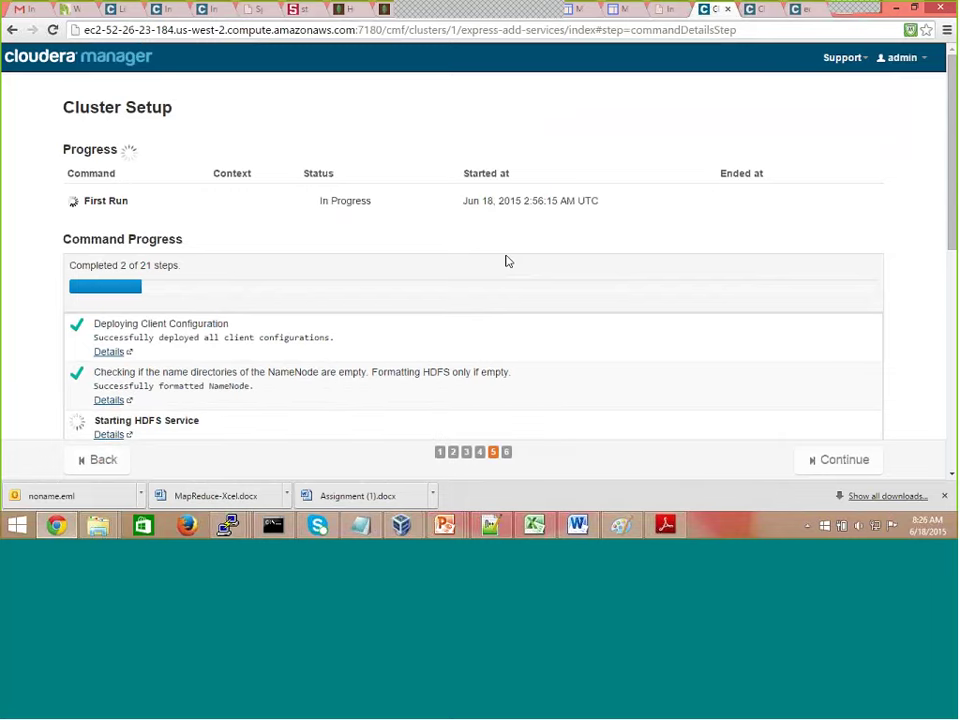
Follow progress until NameNode is formatted, HDFS started and /tmp created (4 of 21)
scroll(506, 261, down, 1)
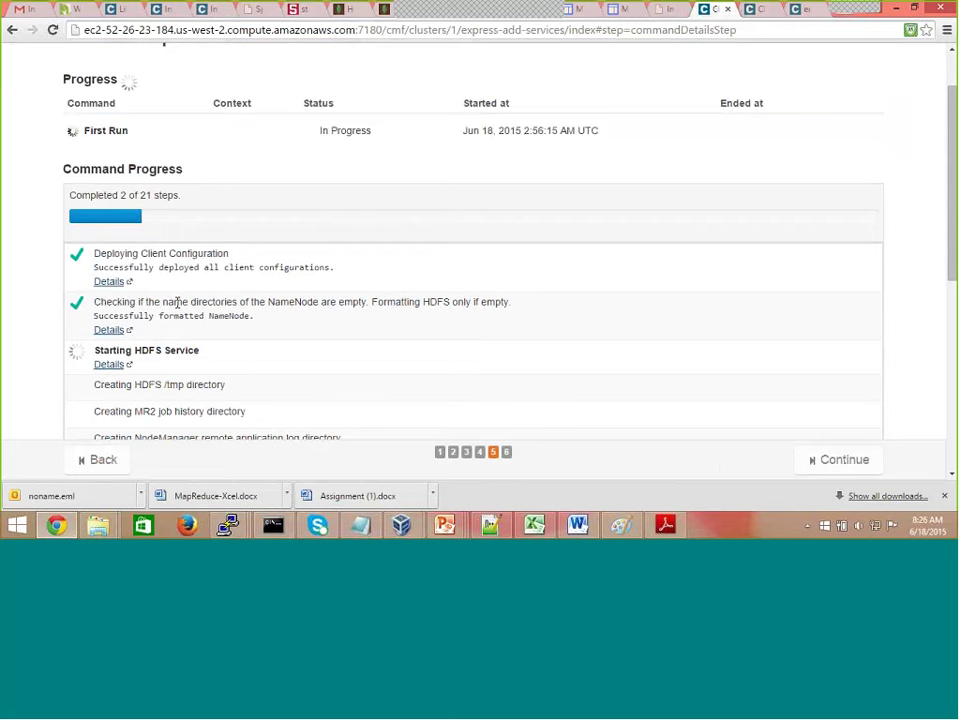
drag(177, 302, 380, 302)
click(376, 301)
scroll(376, 302, down, 3)
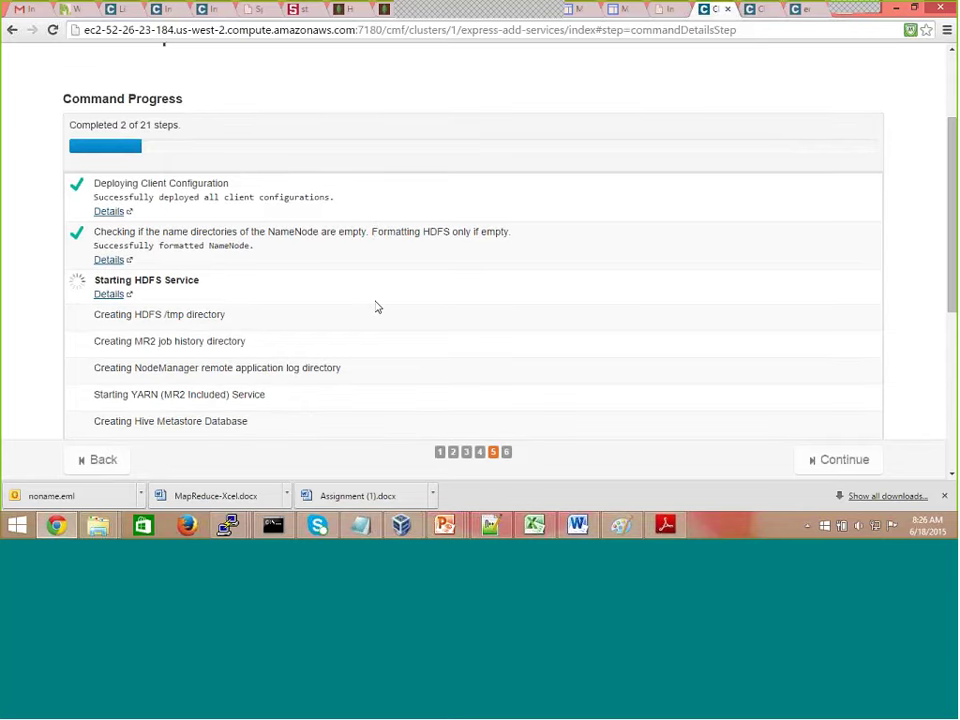
scroll(376, 302, up, 1)
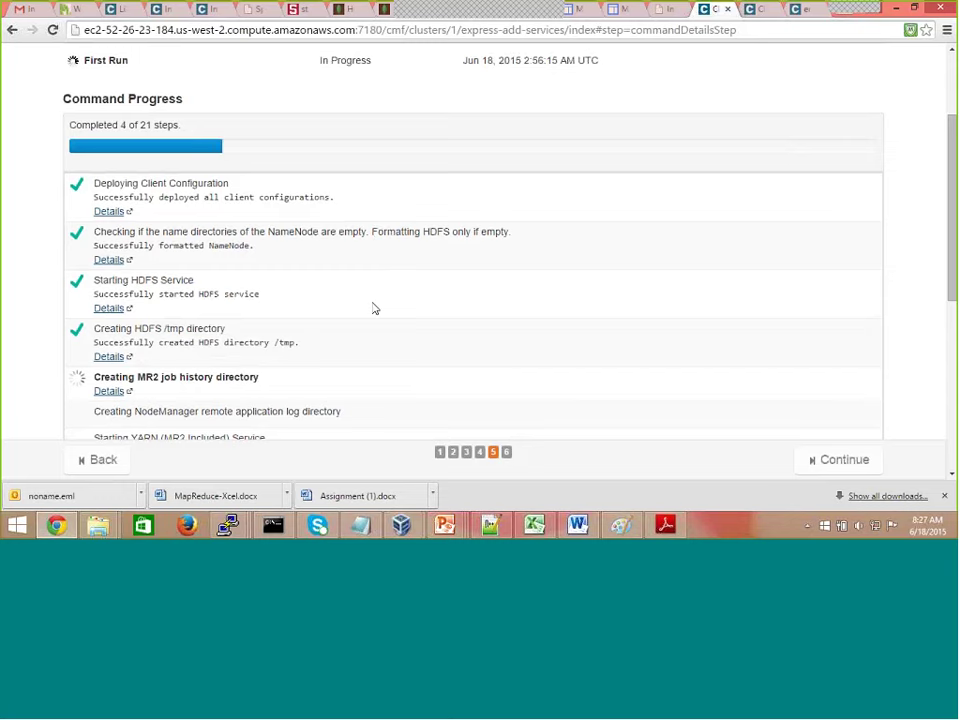
Follow the step list until YARN starts and the Hive Metastore database and tables exist (9 of 21)
scroll(459, 321, down, 1)
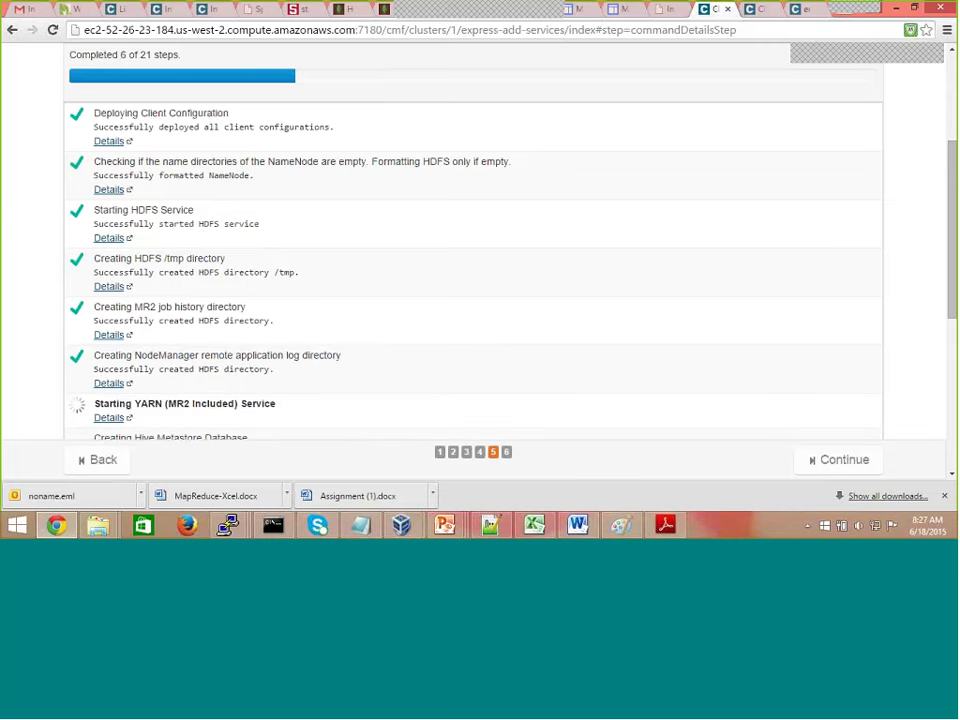
drag(90, 106, 130, 238)
click(104, 205)
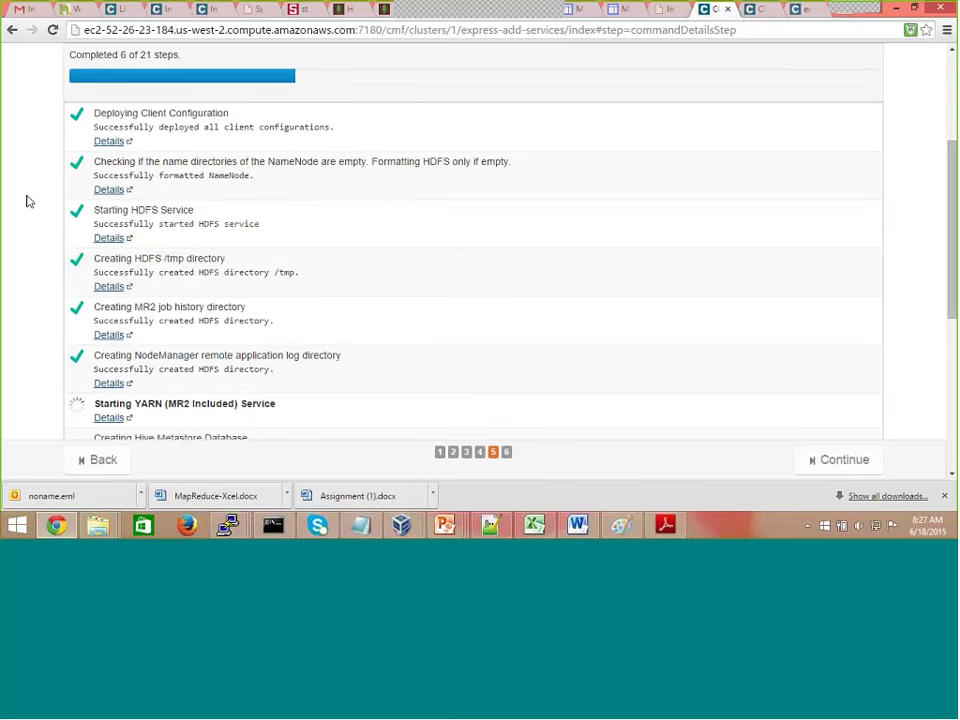
scroll(28, 200, down, 2)
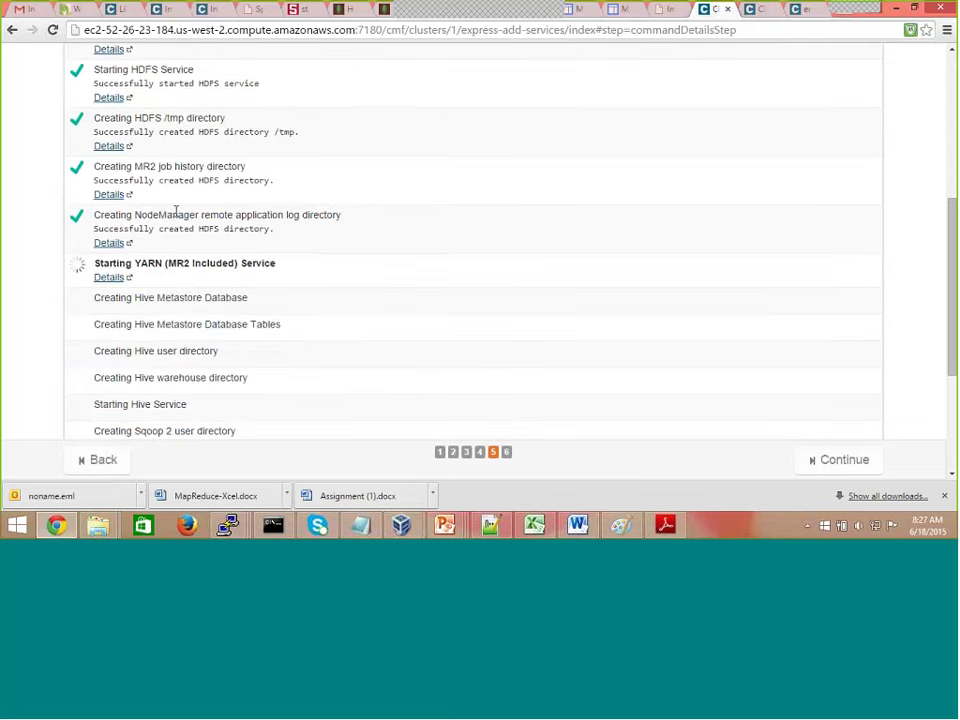
scroll(176, 211, down, 1)
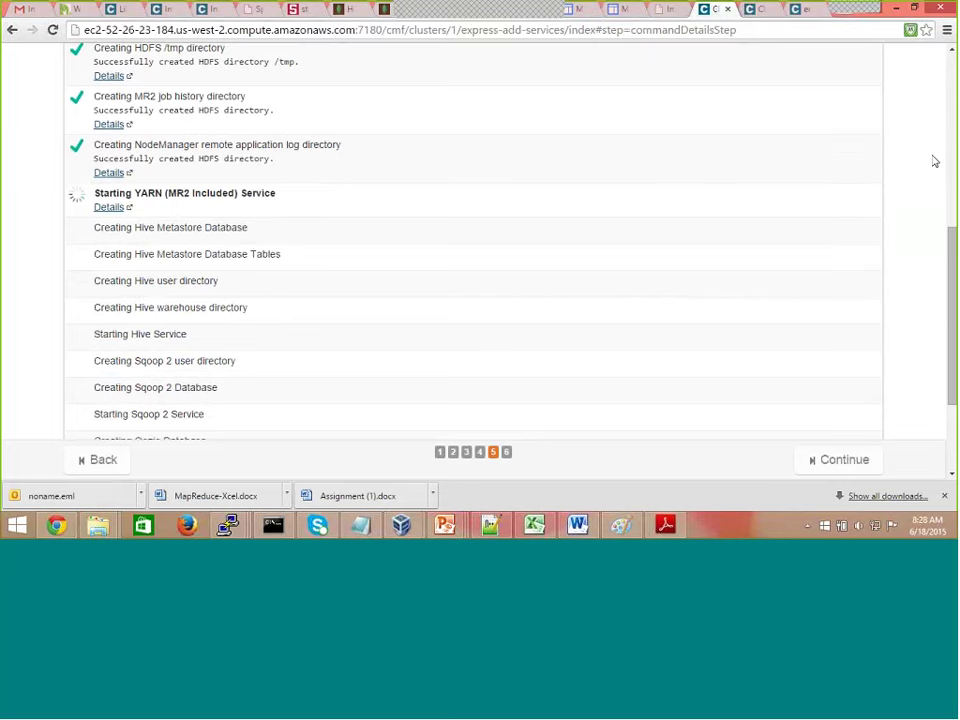
scroll(933, 158, up, 3)
scroll(927, 154, up, 1)
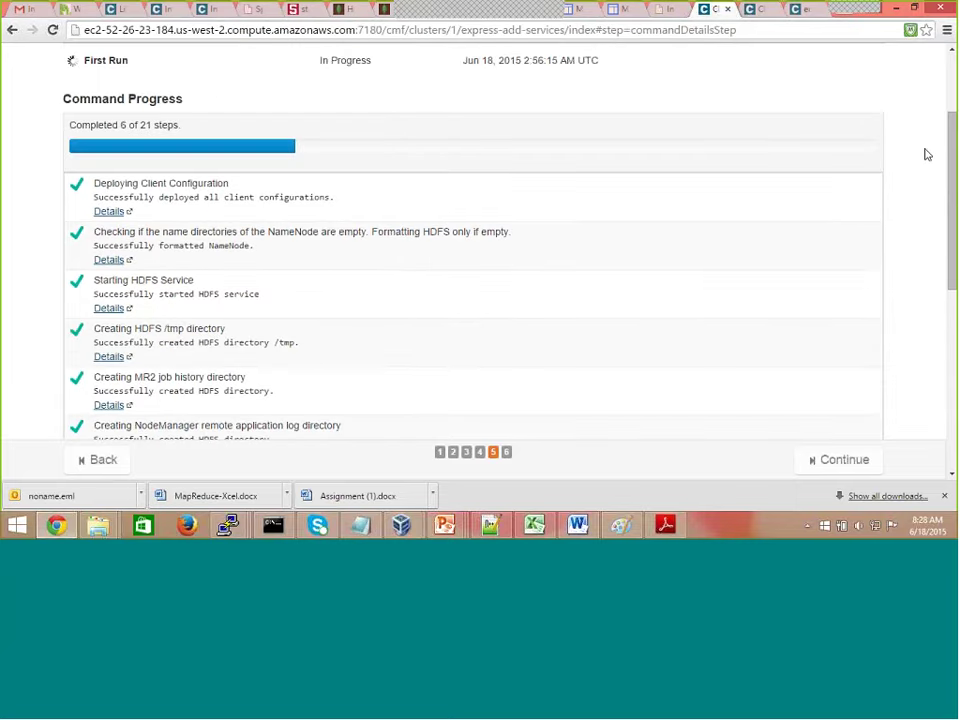
scroll(926, 153, up, 1)
scroll(922, 160, down, 1)
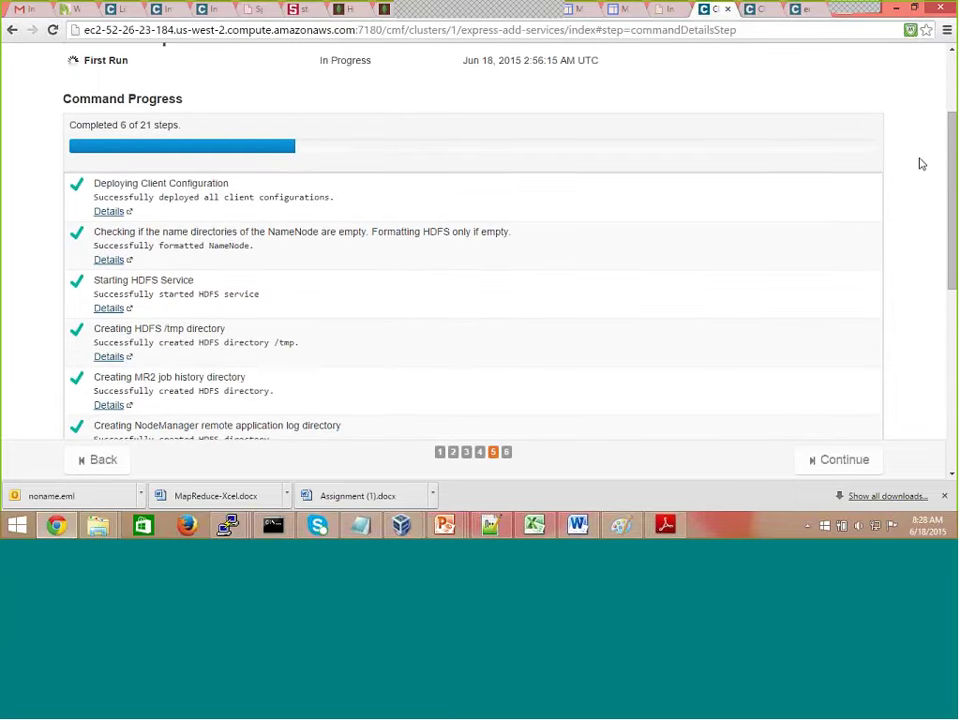
scroll(921, 163, down, 1)
scroll(921, 163, down, 1)
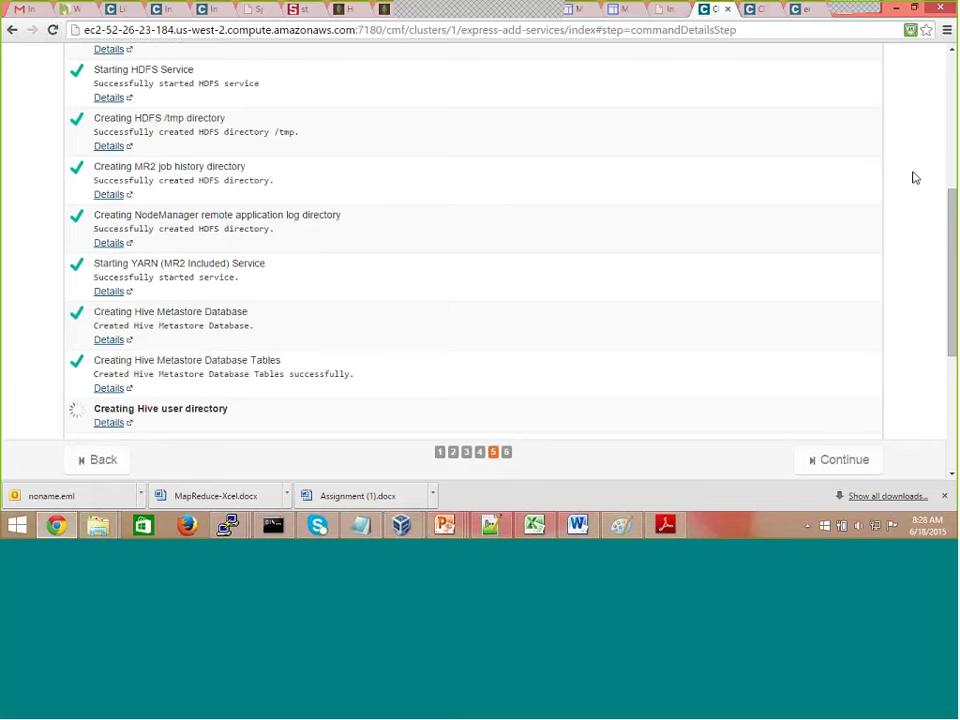
Follow the step list until Hive user and warehouse directories exist, Hive starts and Sqoop 2 begins
drag(240, 207, 110, 145)
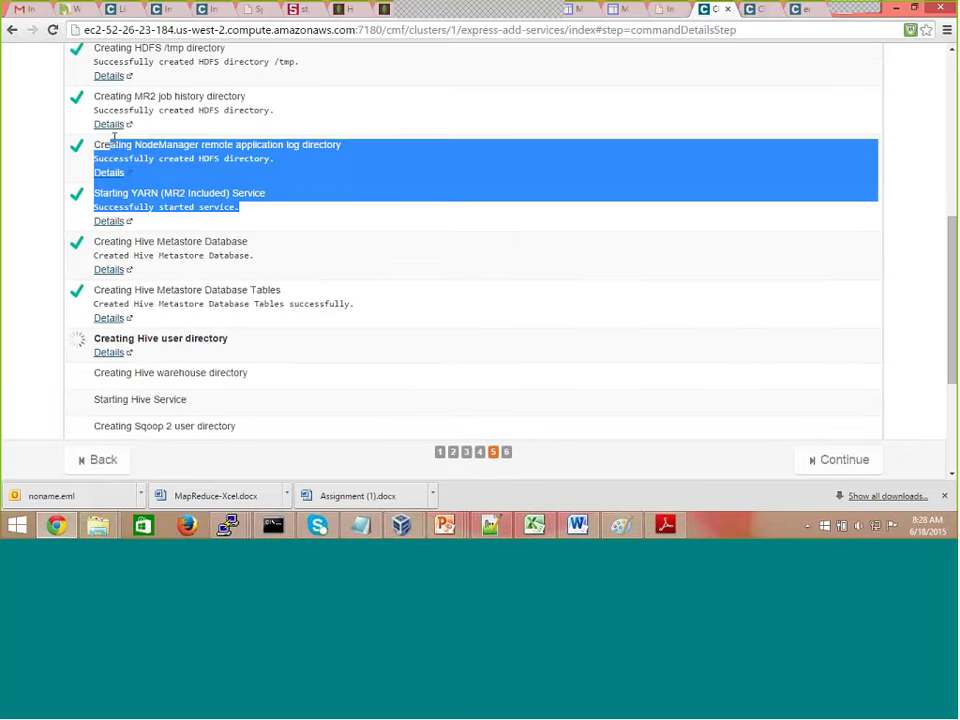
scroll(251, 146, up, 1)
scroll(248, 155, up, 1)
scroll(245, 157, up, 1)
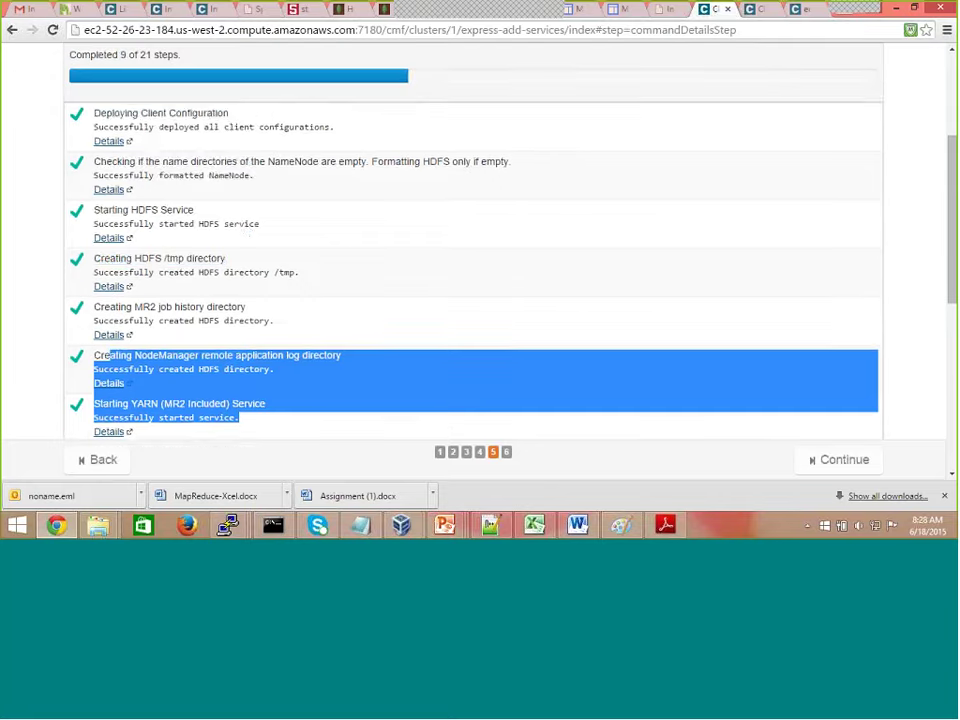
drag(186, 240, 113, 113)
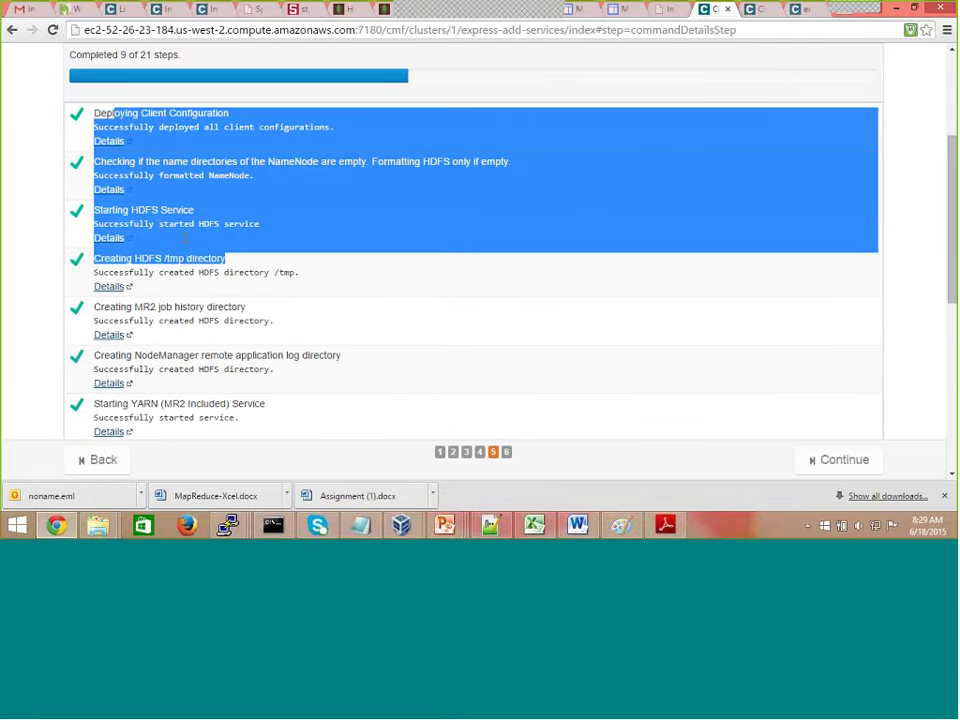
scroll(186, 240, down, 1)
drag(130, 238, 222, 240)
click(221, 248)
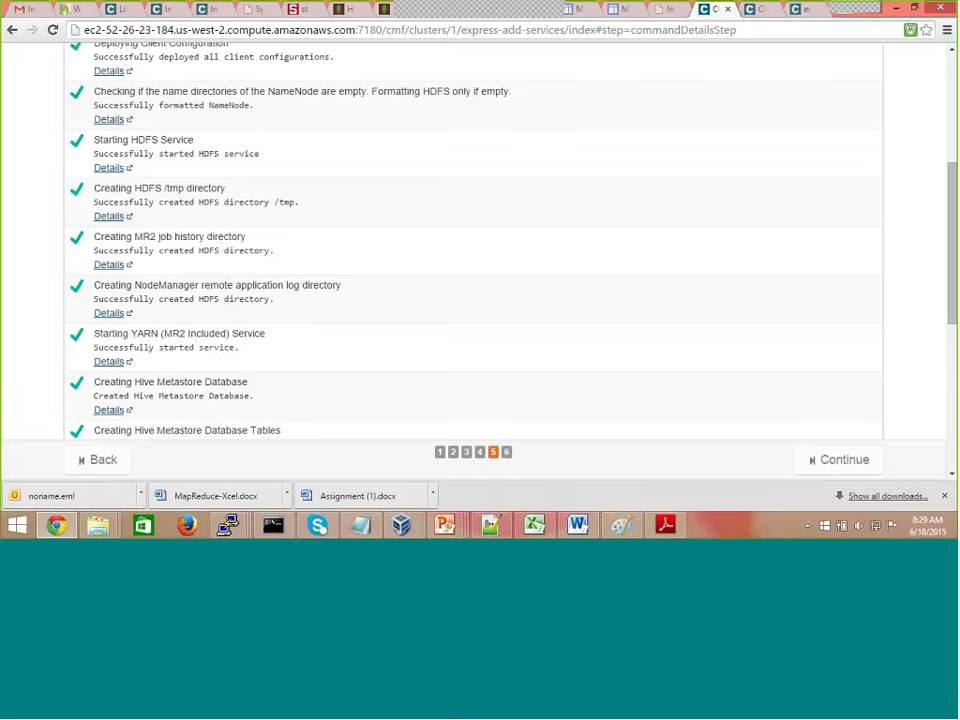
scroll(172, 285, down, 1)
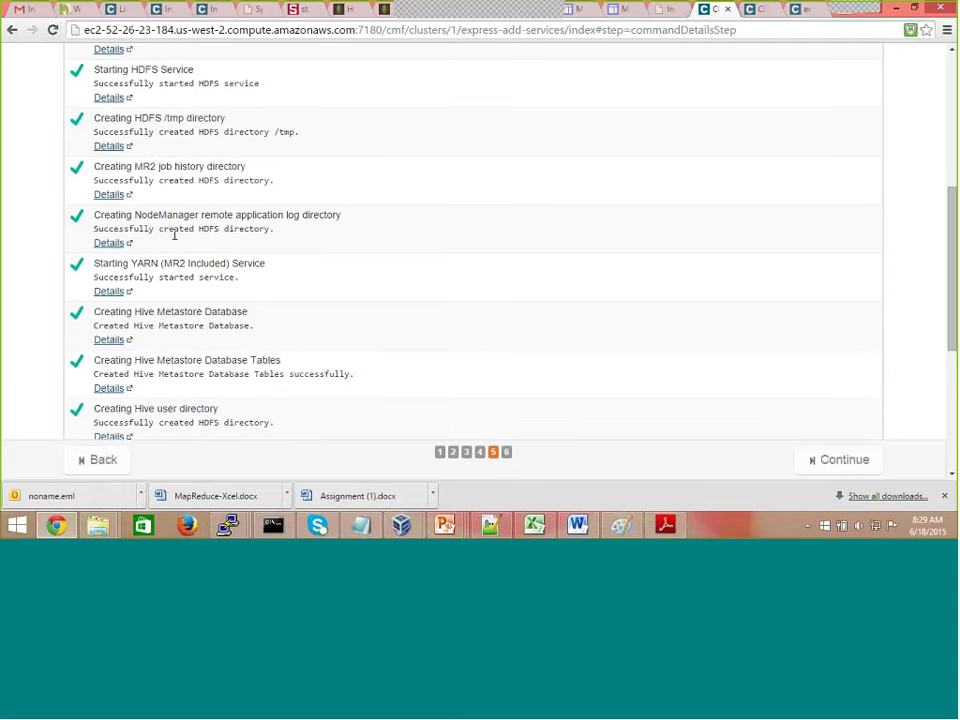
drag(174, 234, 200, 266)
click(206, 227)
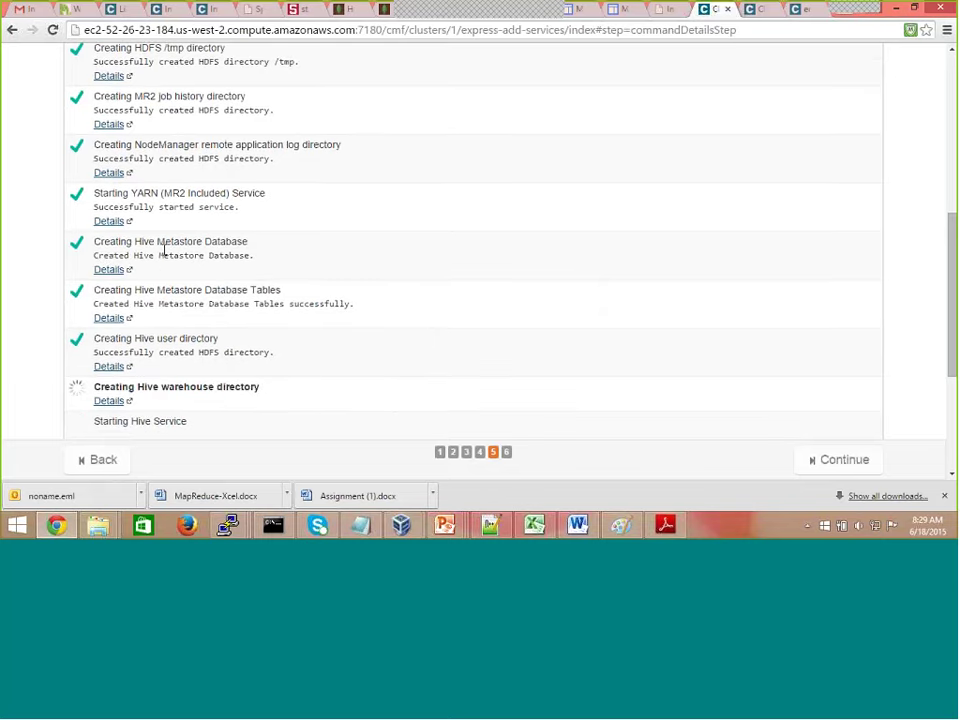
scroll(170, 220, down, 1)
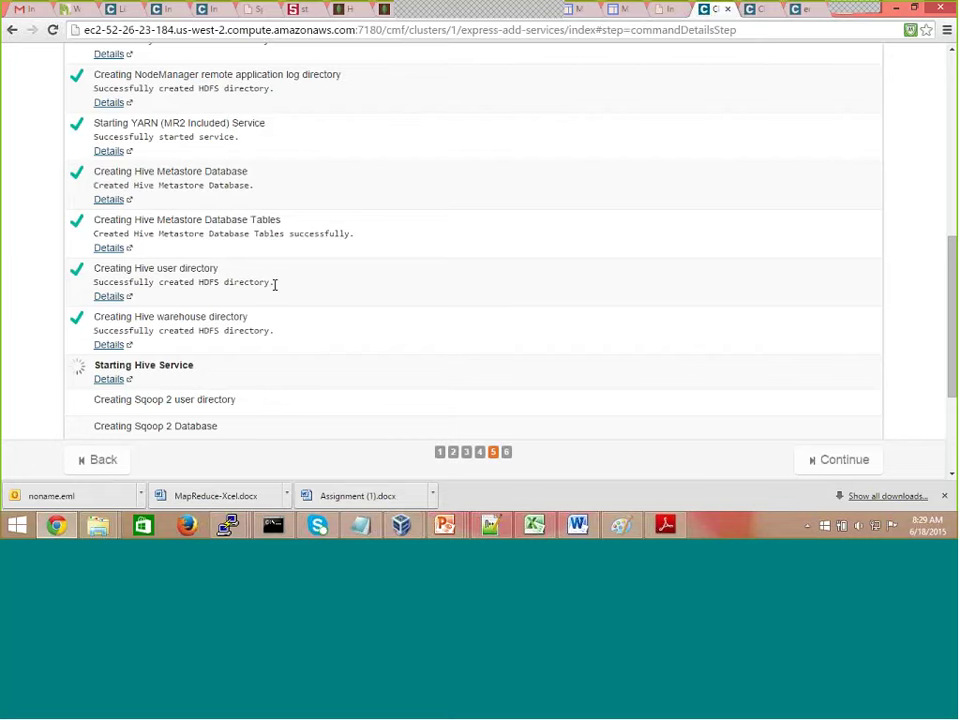
drag(274, 284, 146, 170)
click(279, 221)
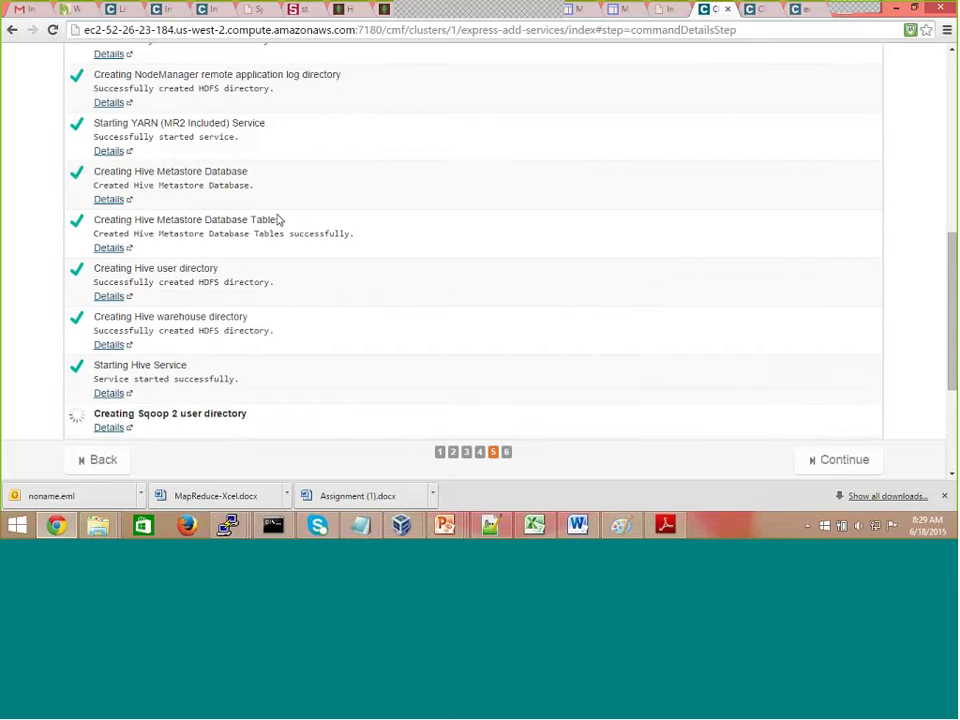
Wait through the remaining steps, including Hue, until all 21 First Run steps complete
scroll(253, 279, down, 1)
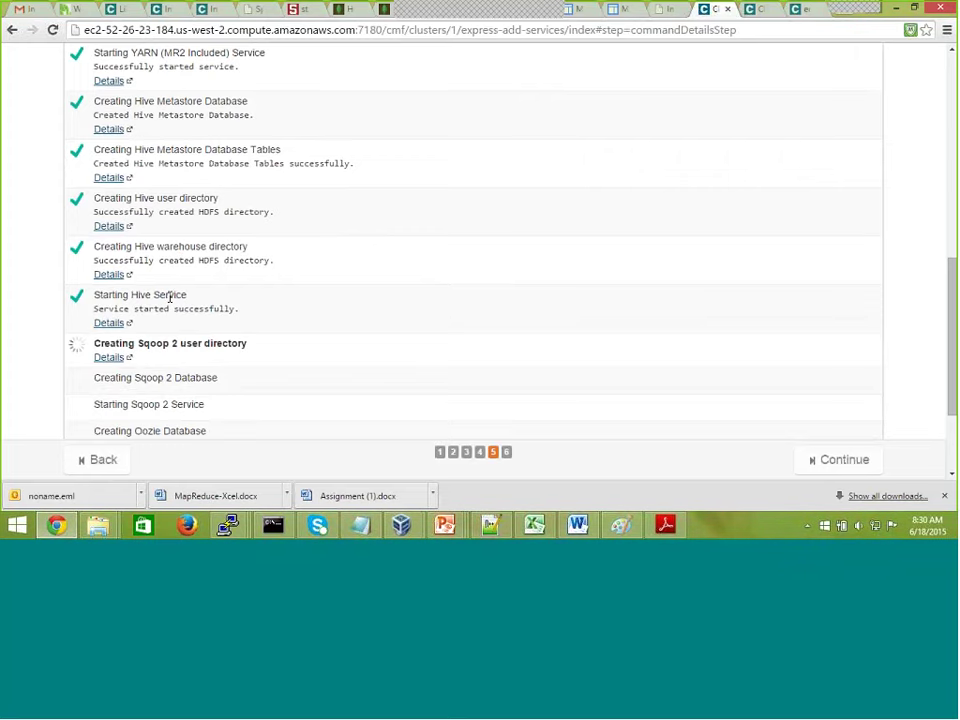
scroll(225, 274, down, 2)
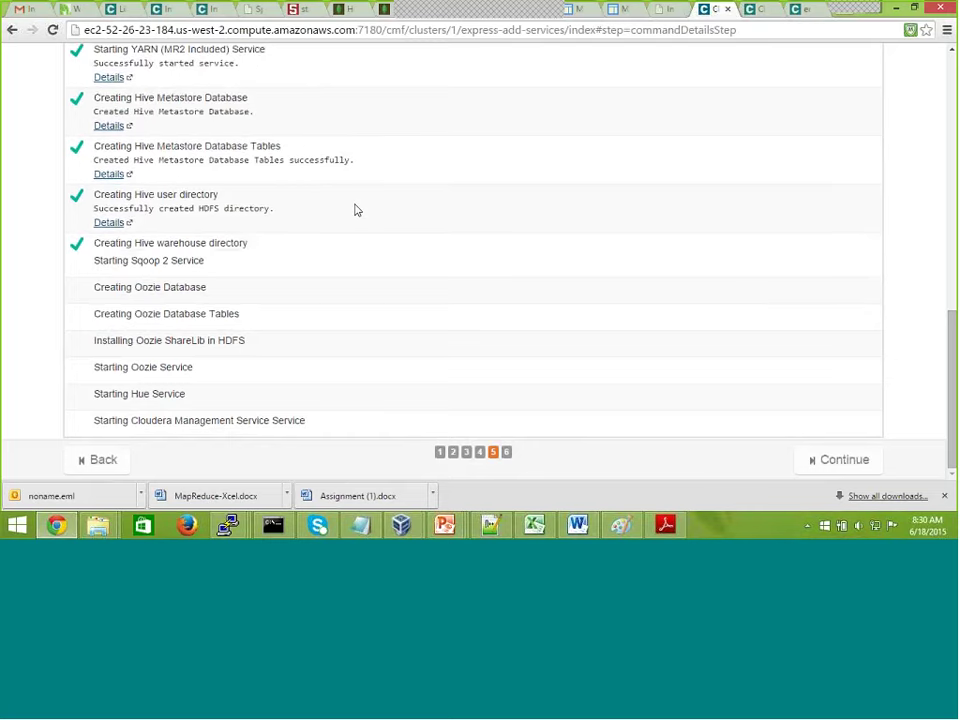
scroll(228, 207, up, 2)
scroll(228, 207, down, 2)
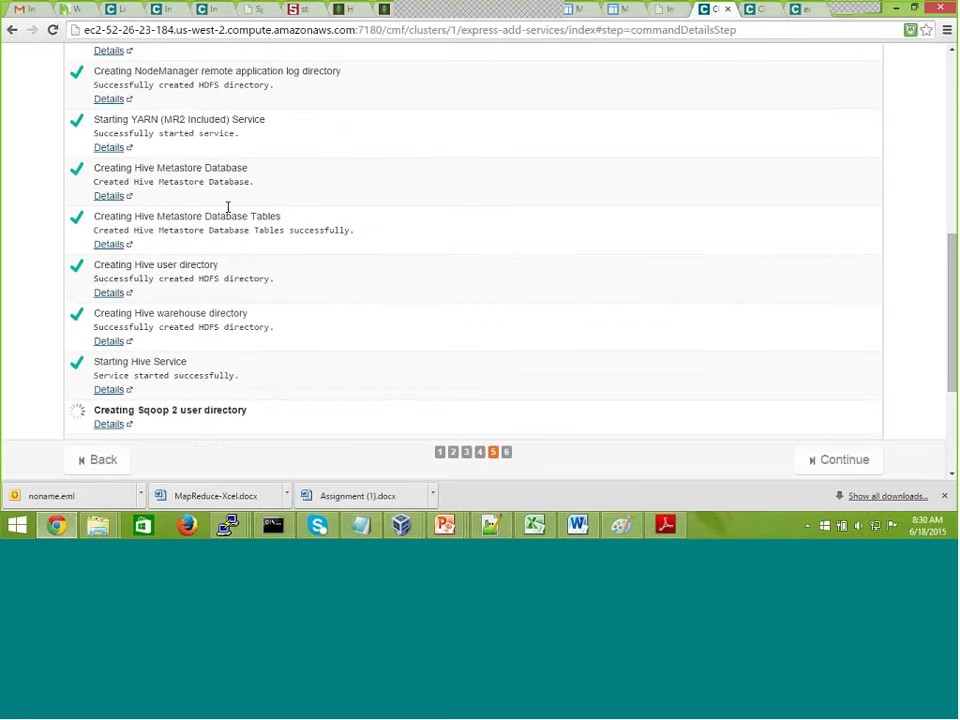
scroll(158, 224, down, 1)
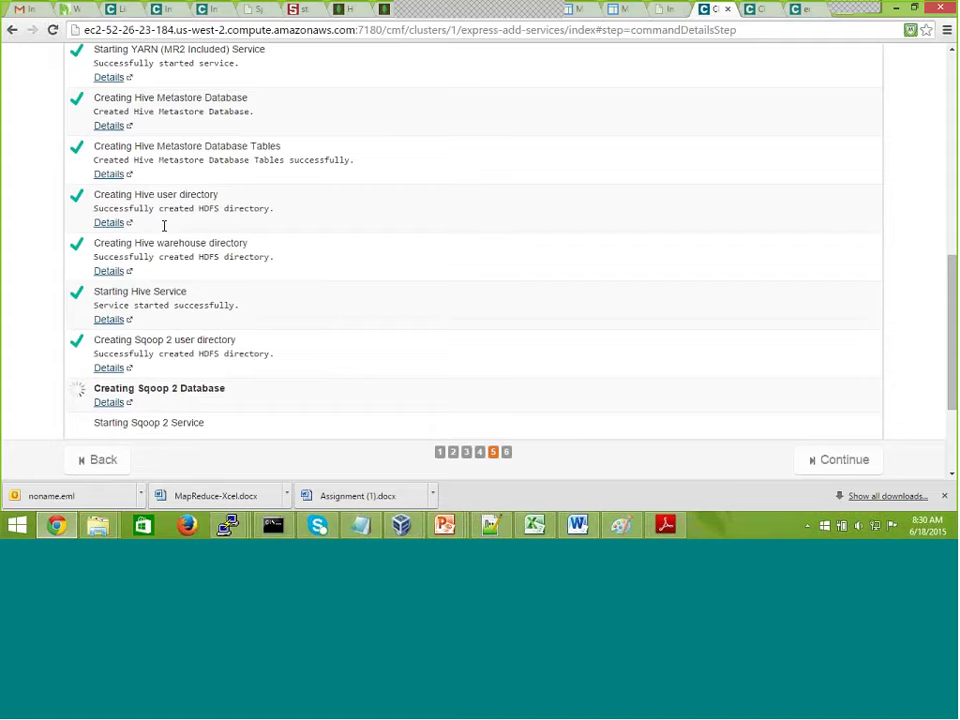
scroll(164, 226, down, 2)
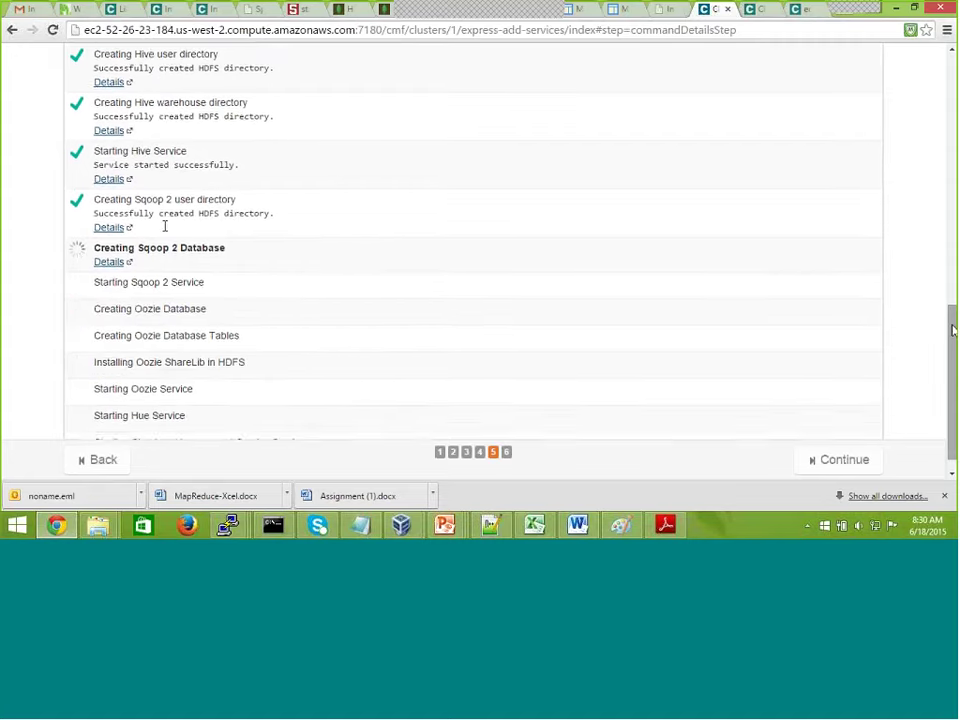
scroll(165, 226, down, 1)
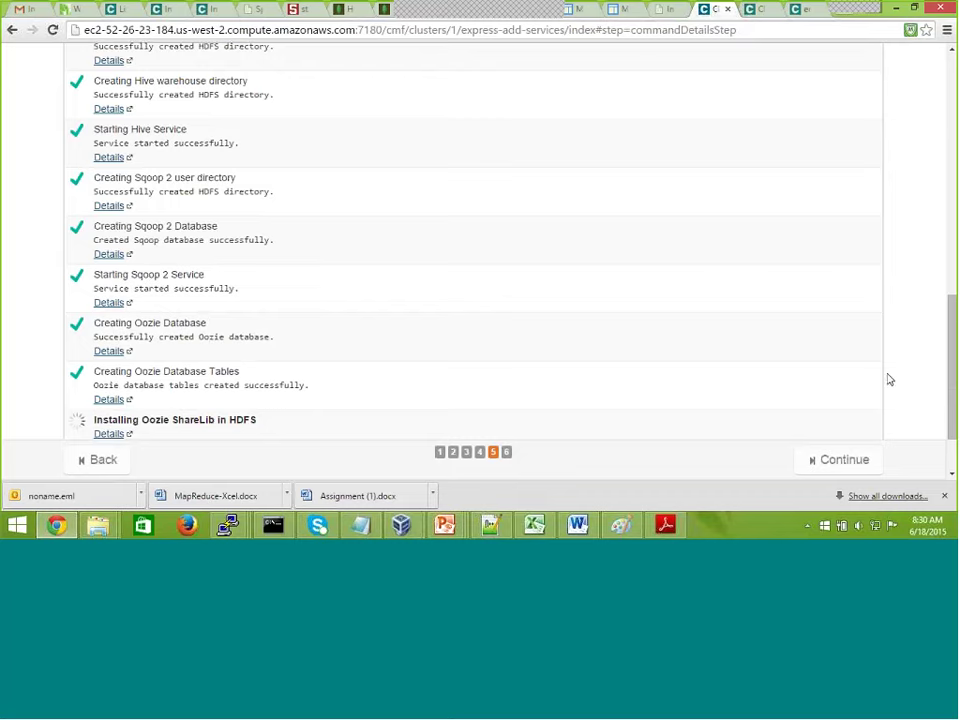
scroll(926, 391, down, 2)
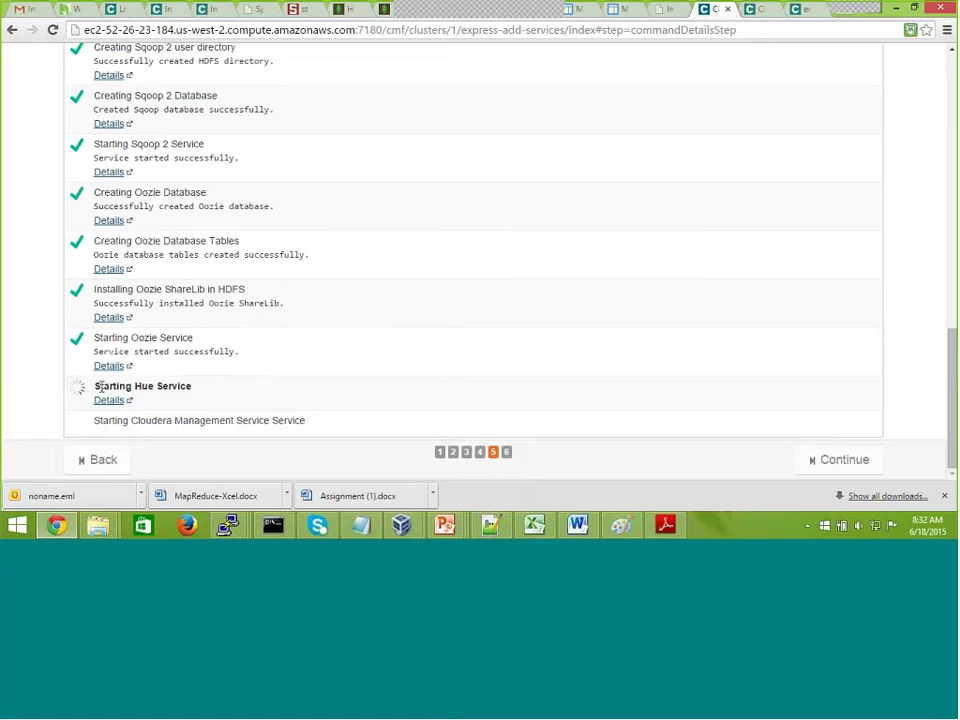
drag(100, 386, 166, 389)
click(189, 386)
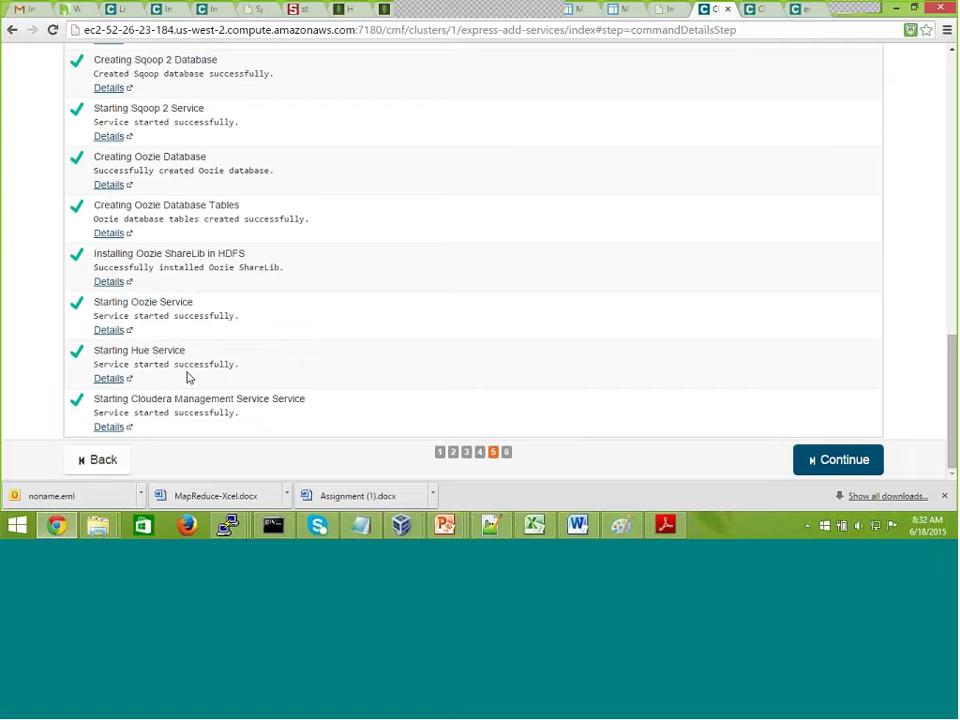
Continue to the Congratulations page confirming services are installed, configured and running
scroll(186, 376, up, 5)
scroll(186, 374, up, 10)
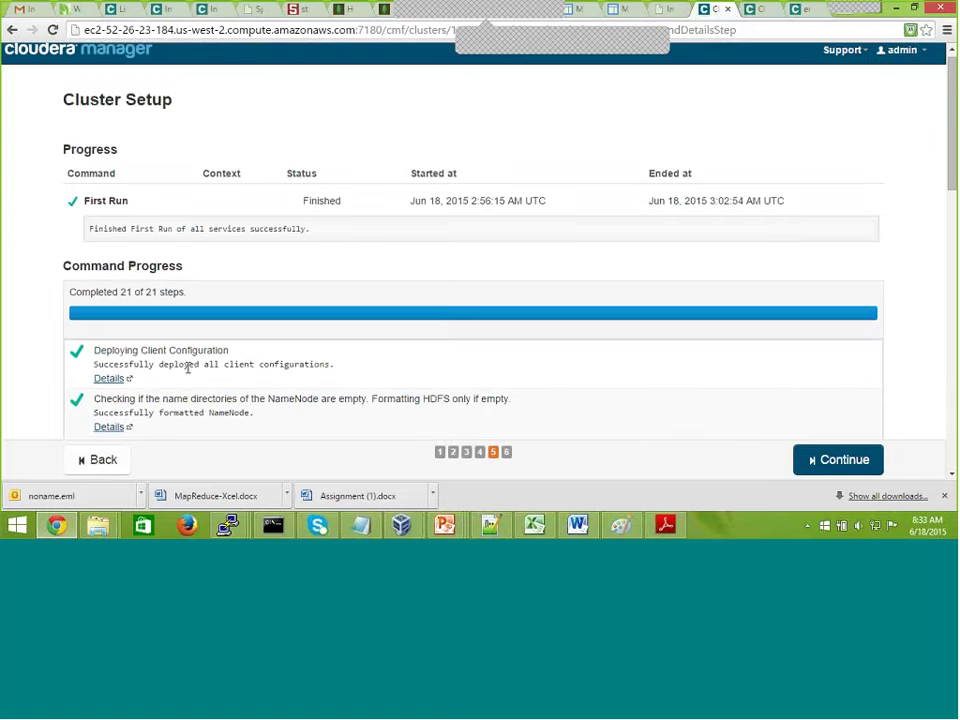
scroll(210, 380, down, 15)
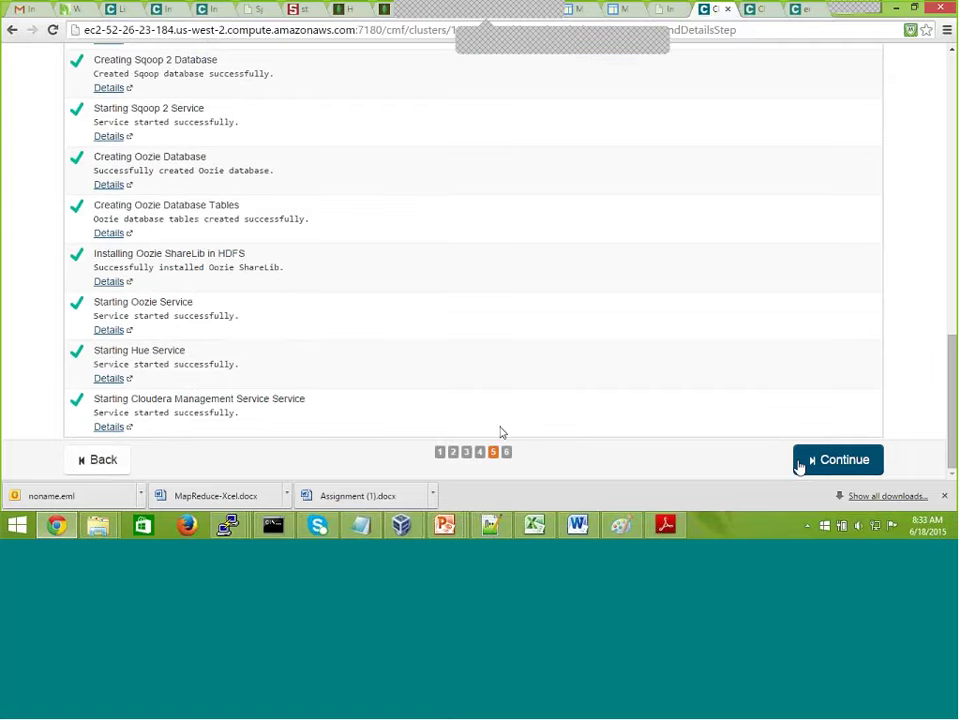
click(855, 463)
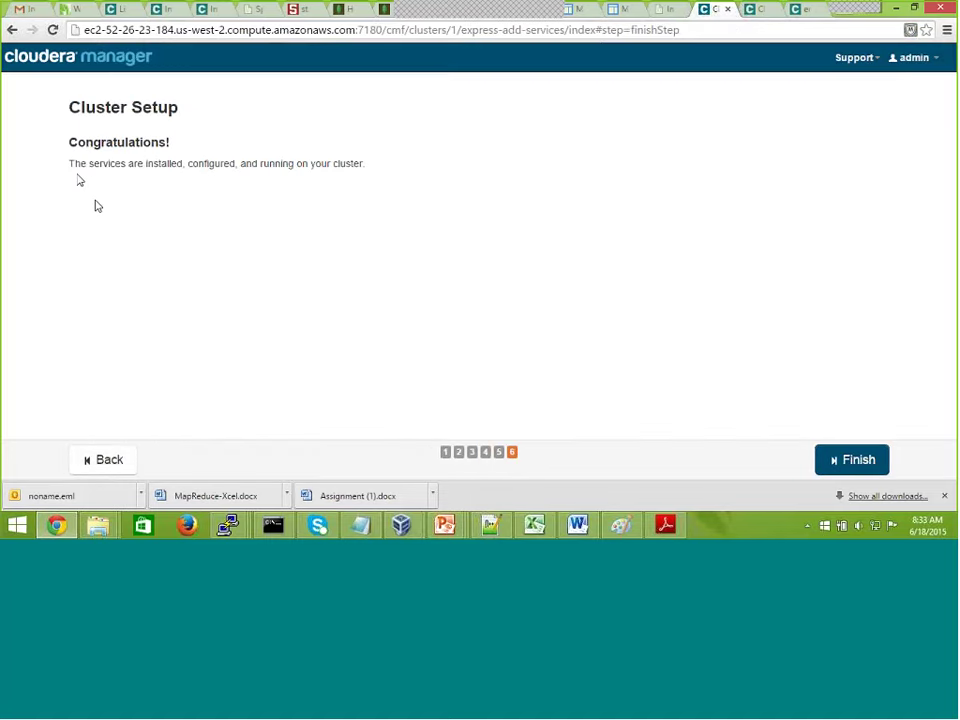
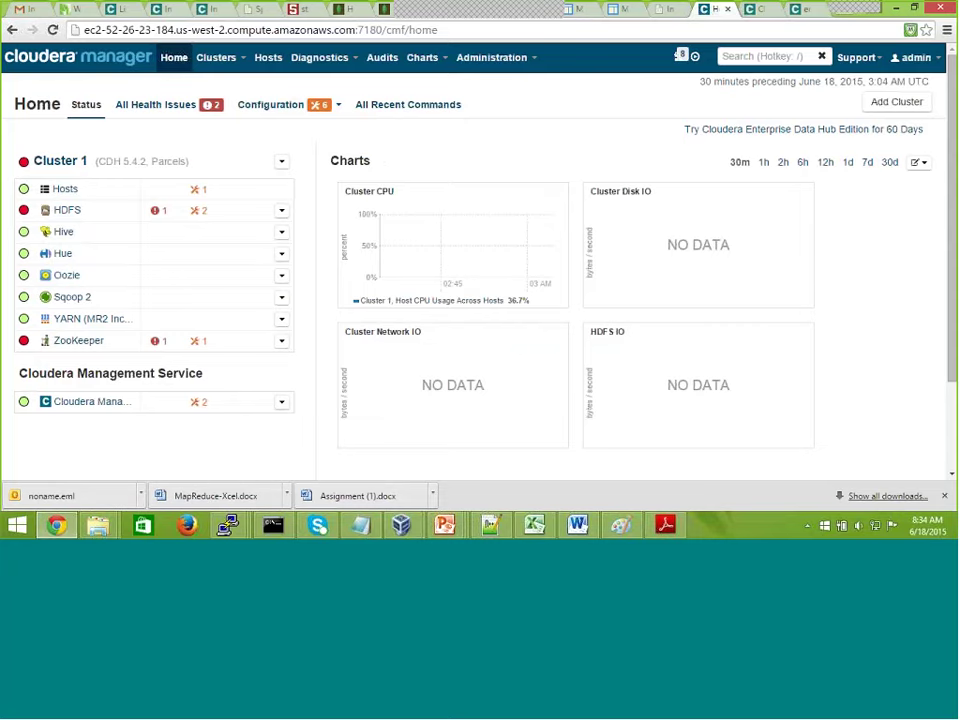
Scroll through the Home status page to review Cluster 1's services and the CPU chart
scroll(895, 237, down, 2)
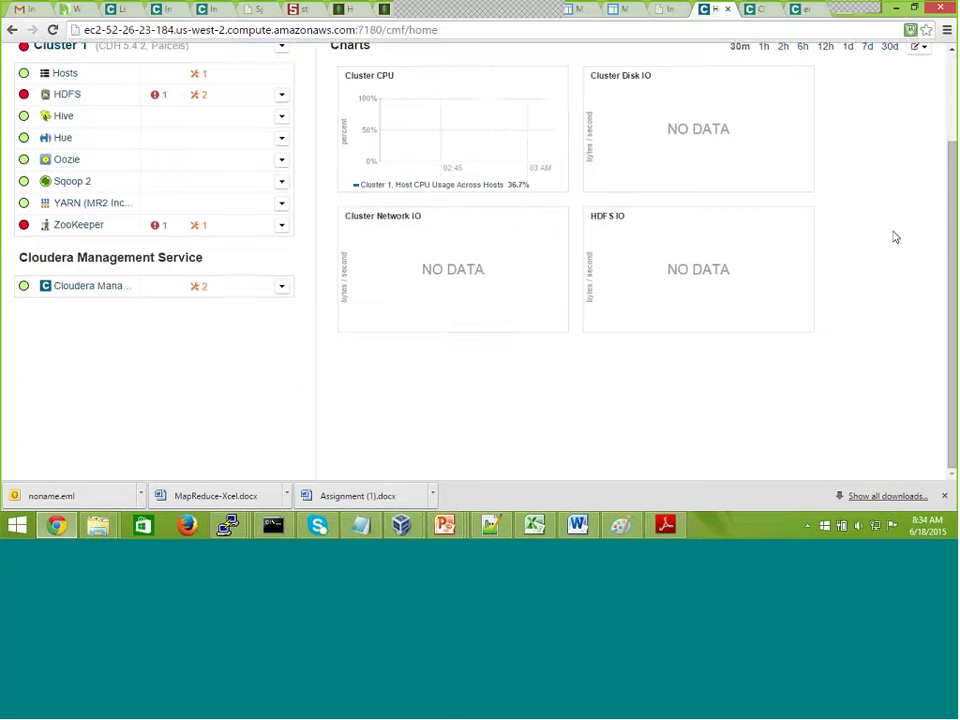
scroll(895, 237, up, 2)
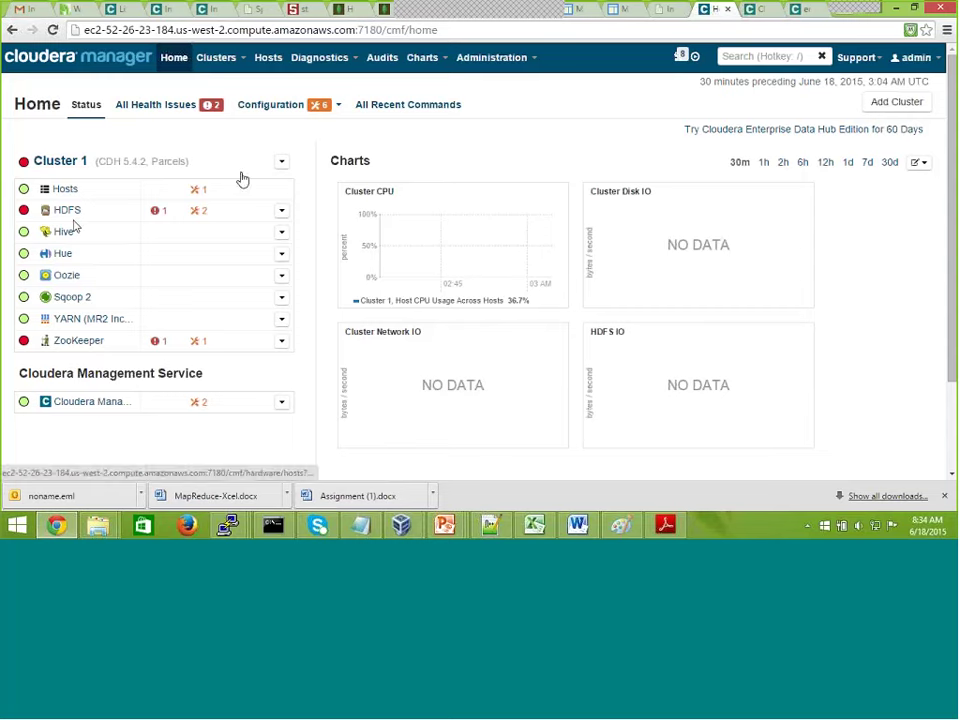
click(282, 163)
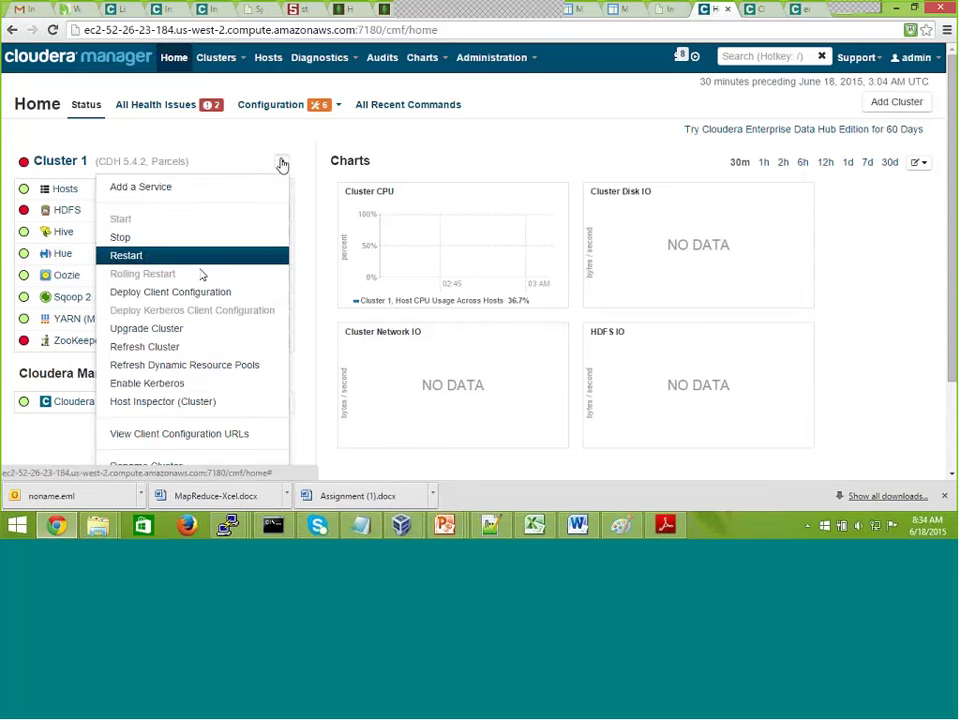
click(155, 192)
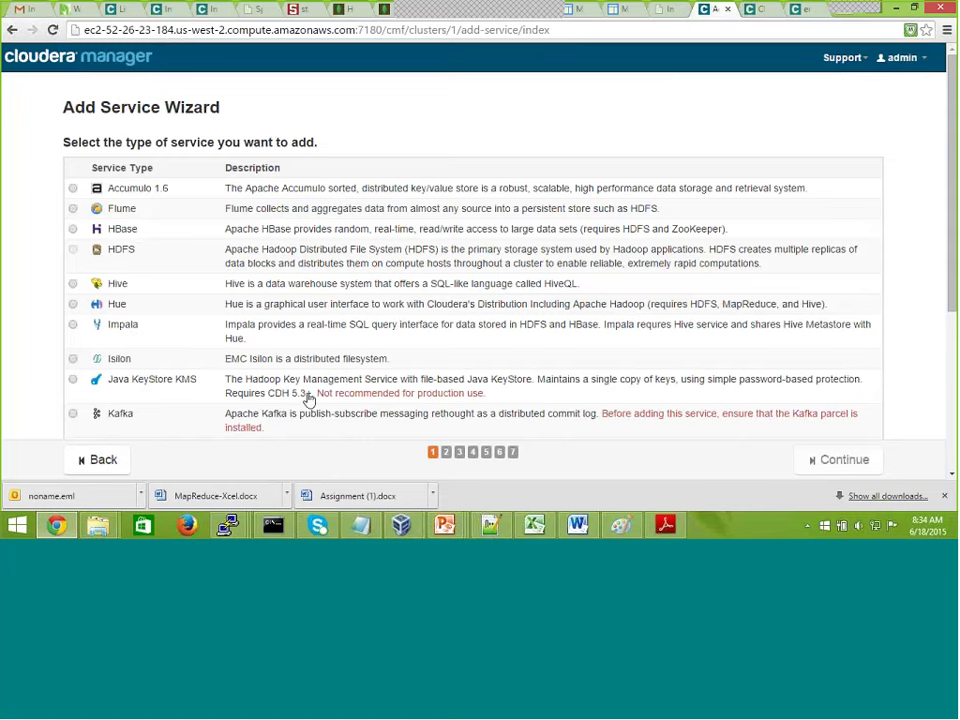
scroll(309, 399, down, 3)
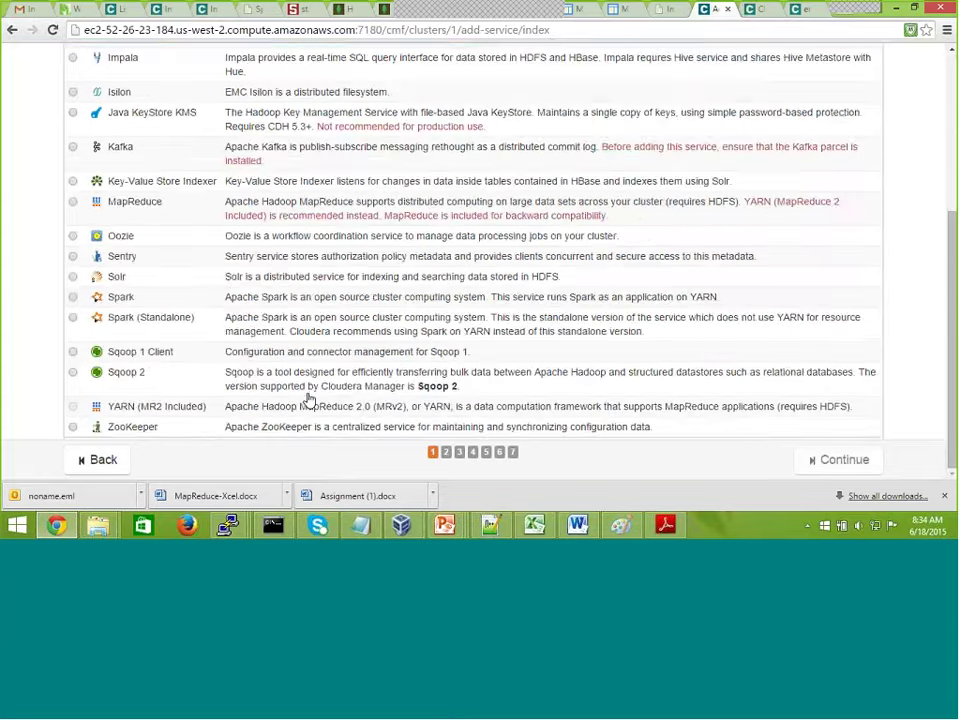
key(alt+Left)
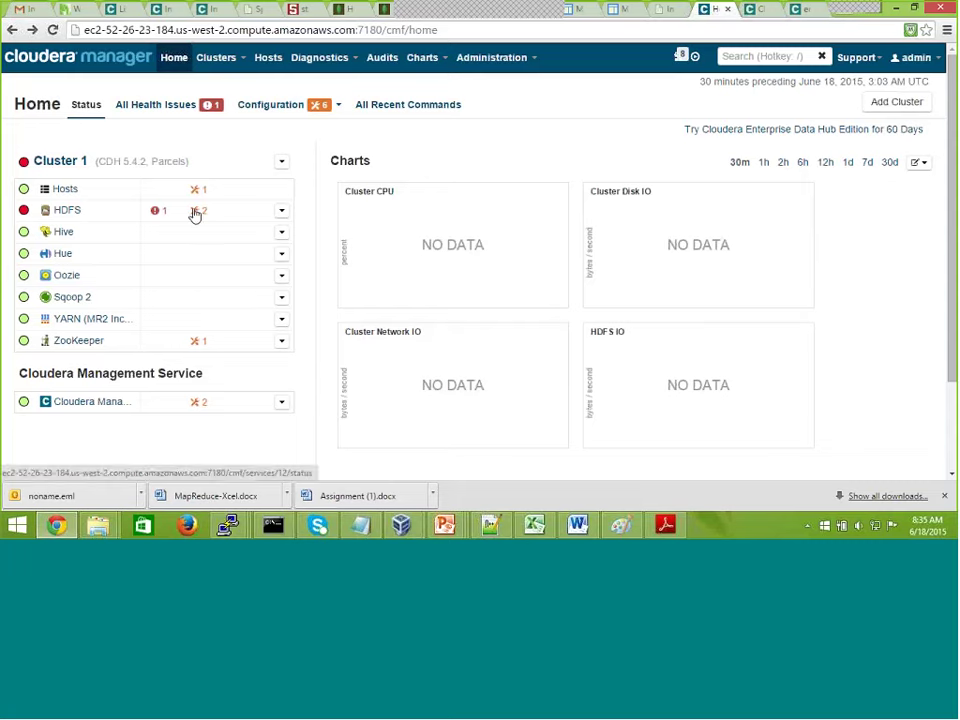
mouse_move(195, 215)
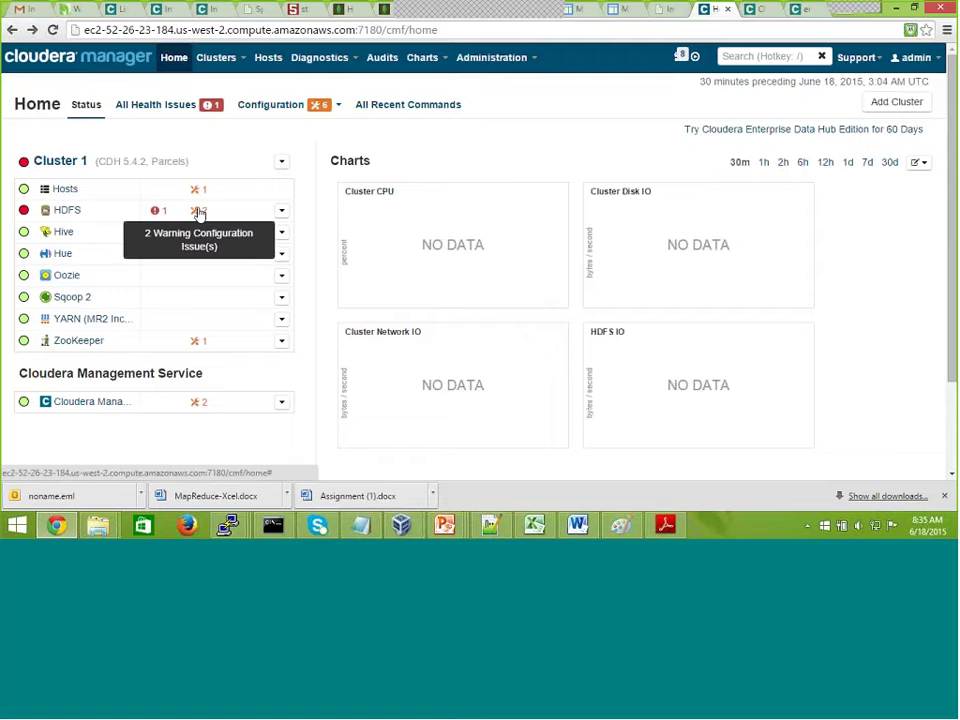
click(199, 214)
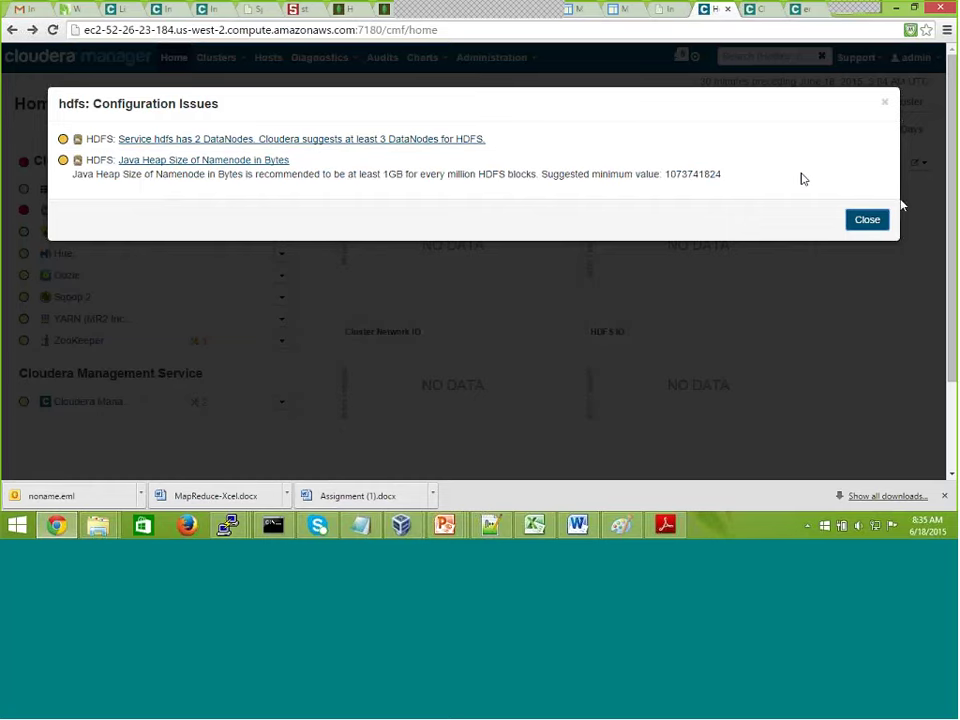
click(866, 220)
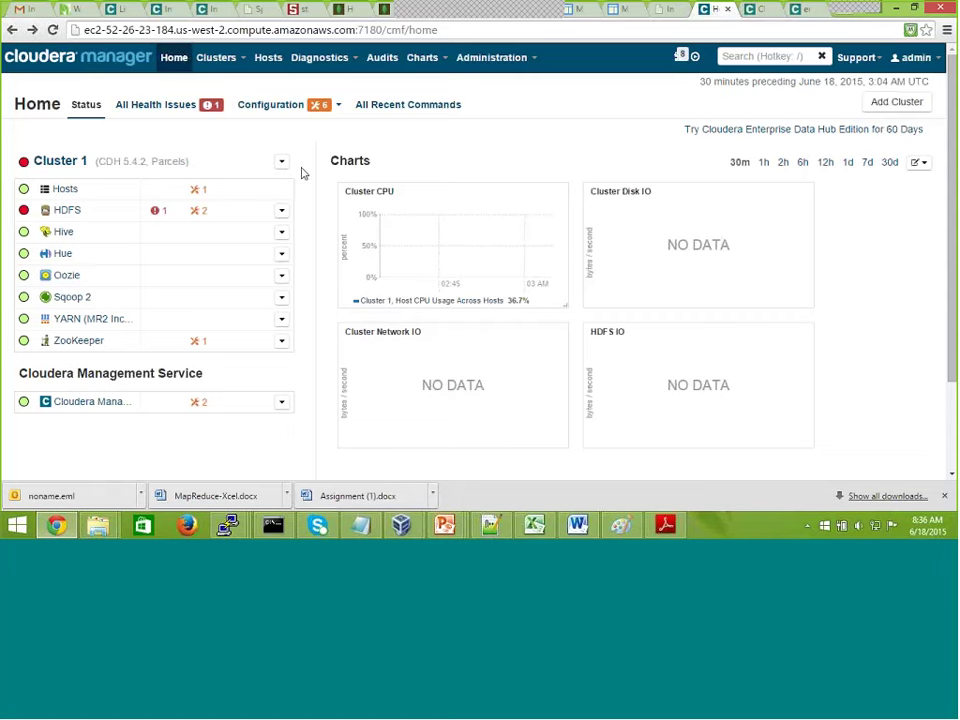
Go from the Hue service's status page to the Hue Web UI's account creation page
click(63, 254)
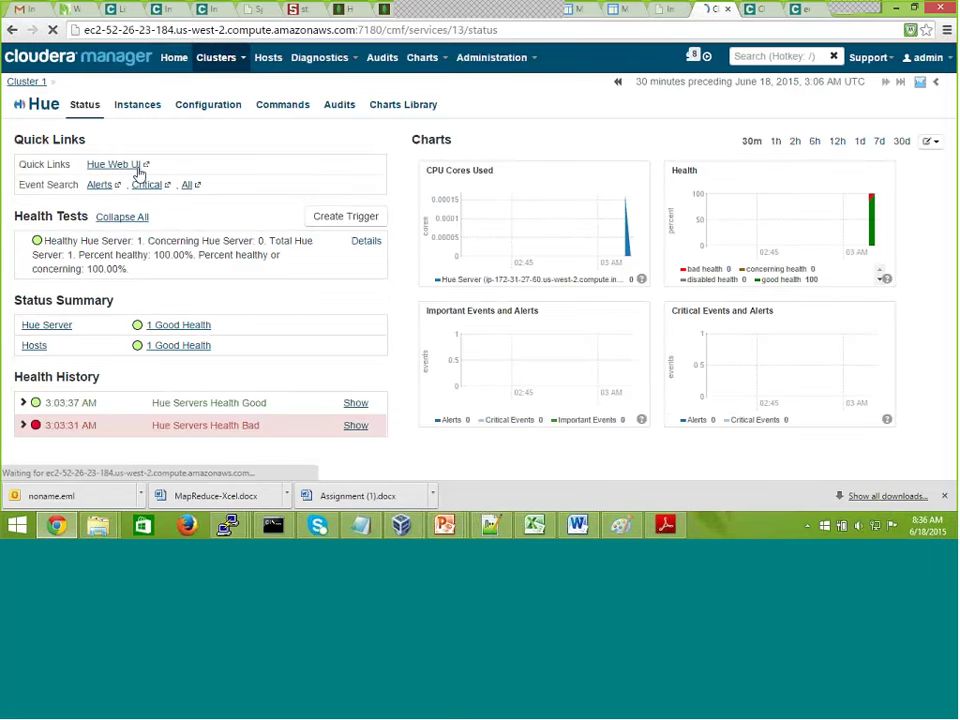
click(139, 170)
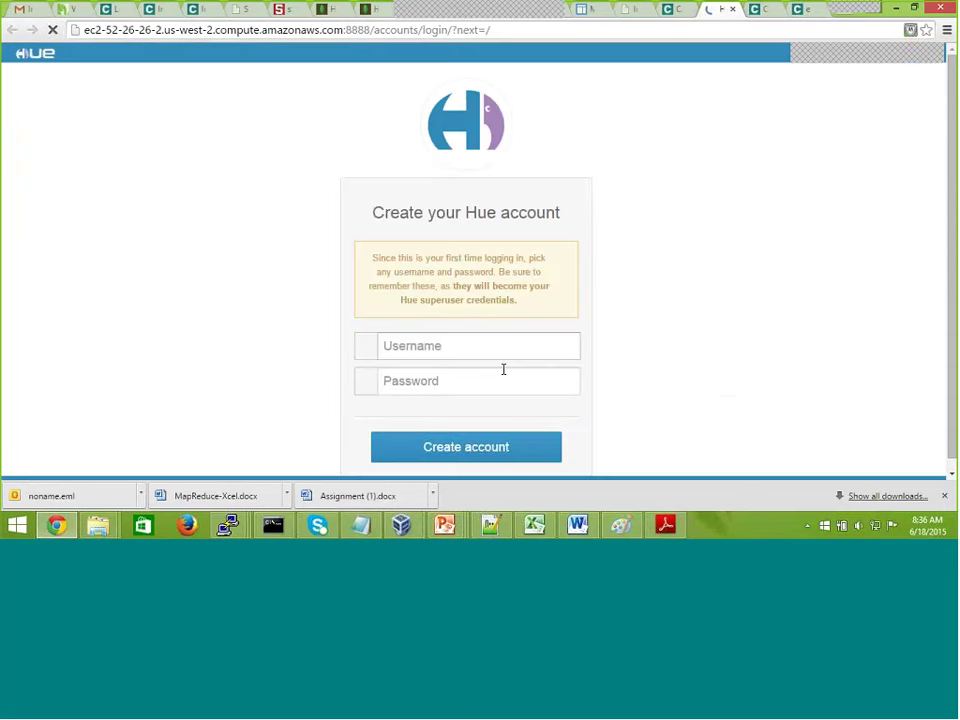
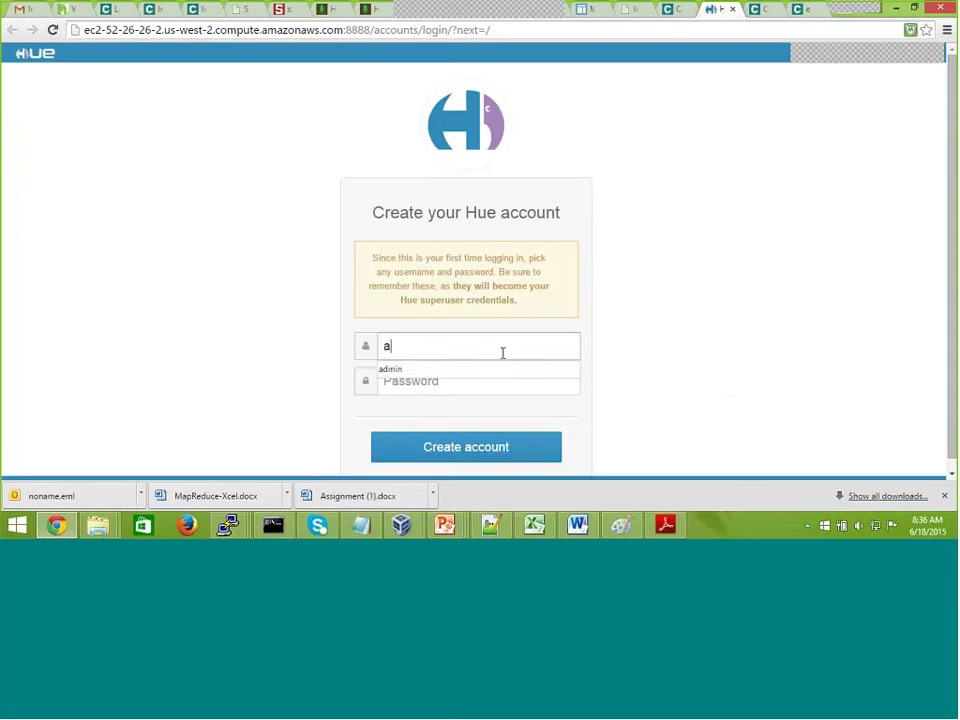
Create the Hue superuser account with username admin and a password
key(Tab)
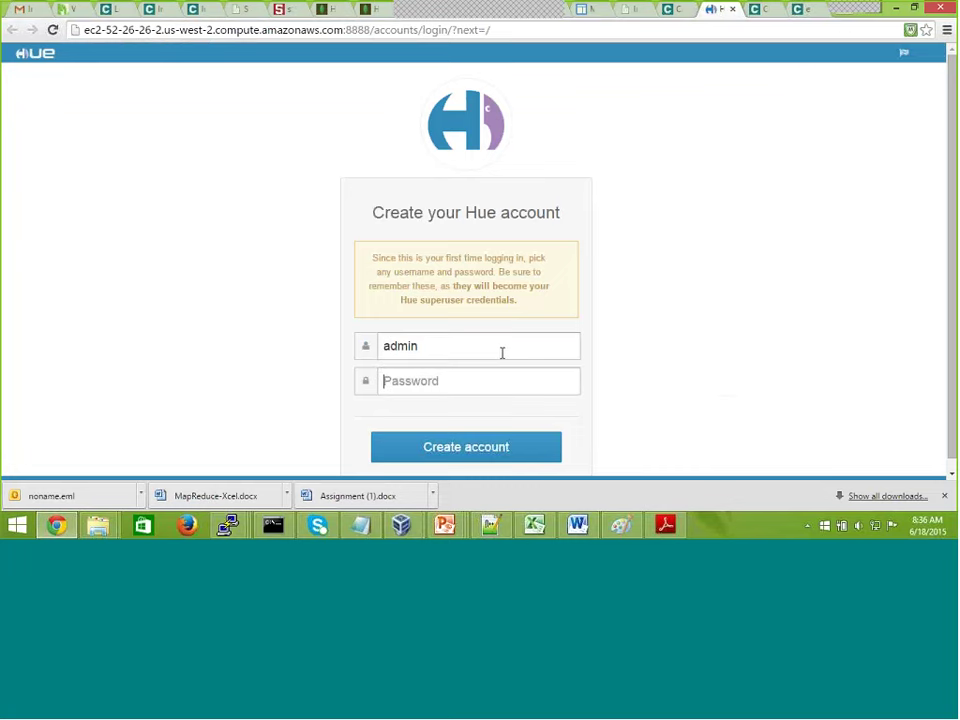
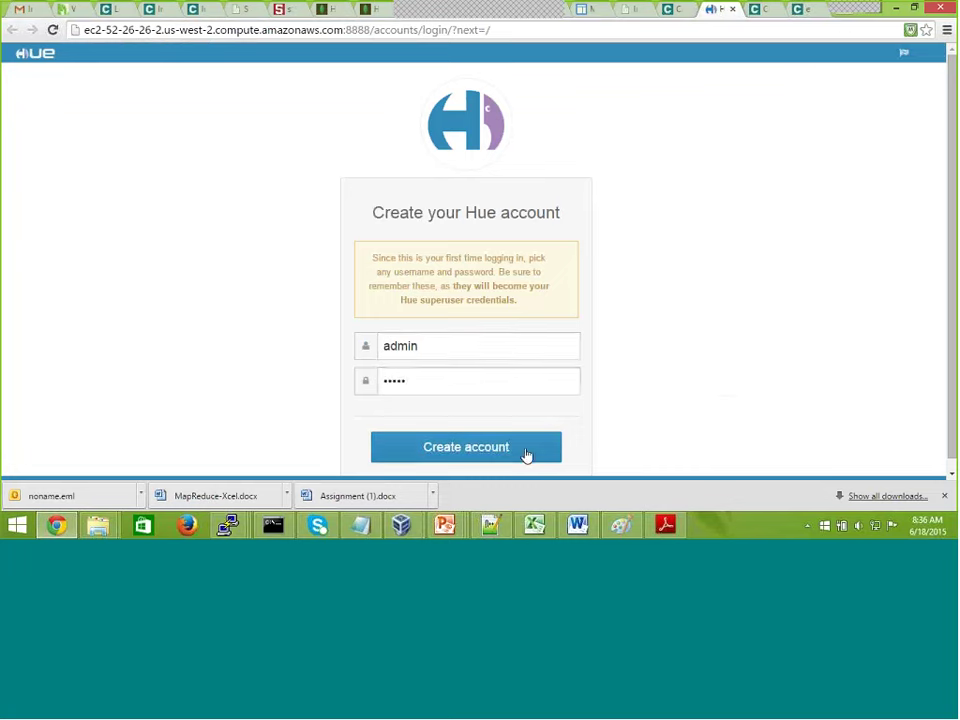
click(527, 456)
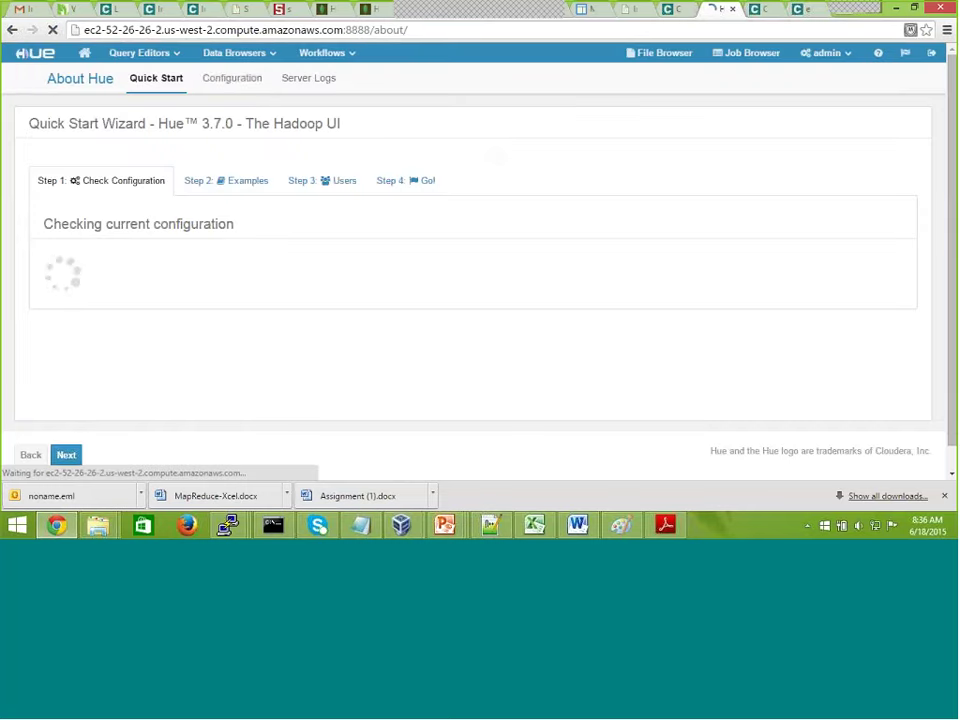
Visit the Hive editor and the /user/admin folder in File Browser, then open the Pig editor
click(140, 52)
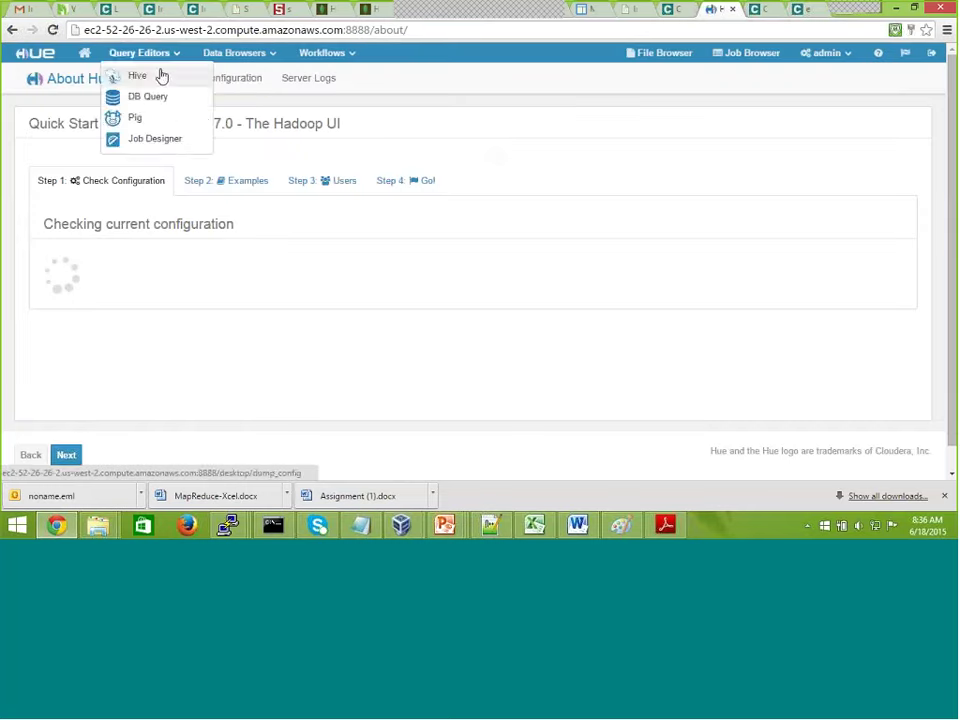
click(161, 75)
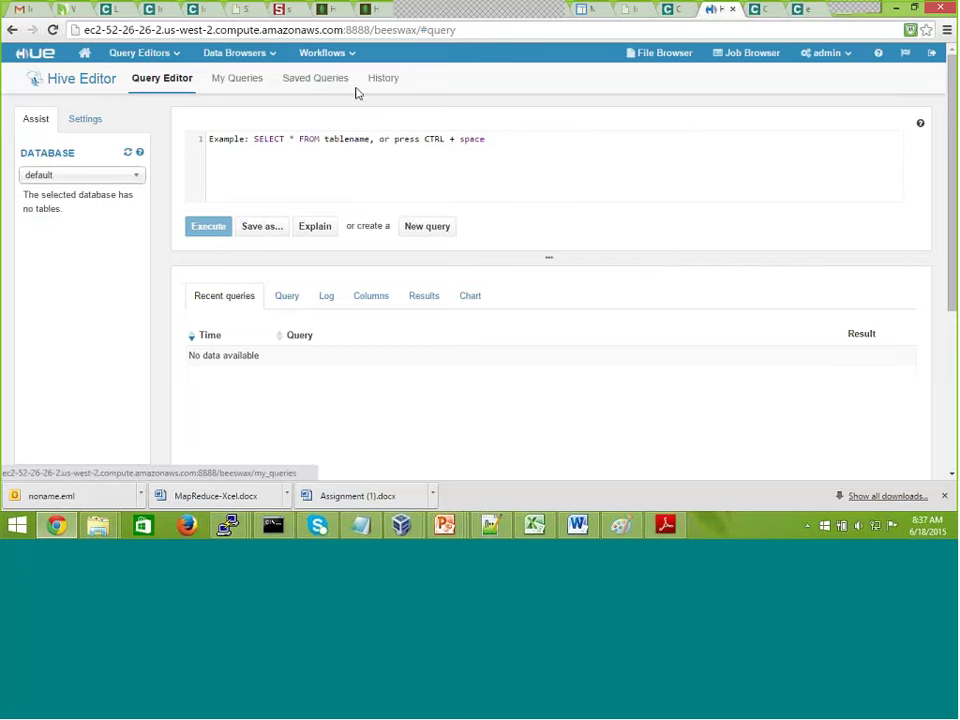
click(272, 60)
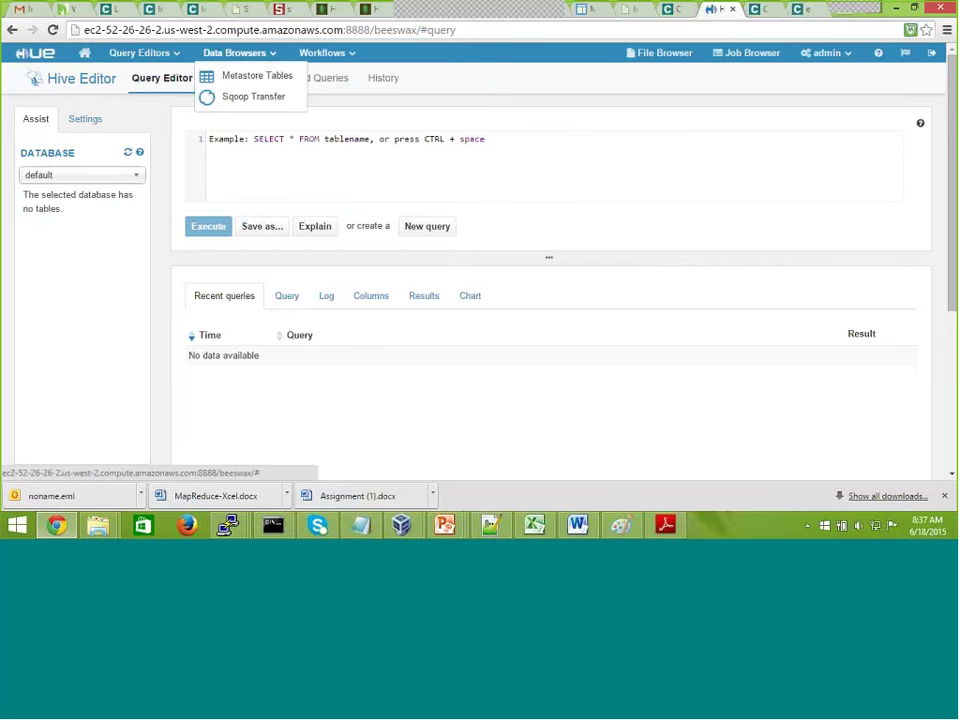
click(670, 57)
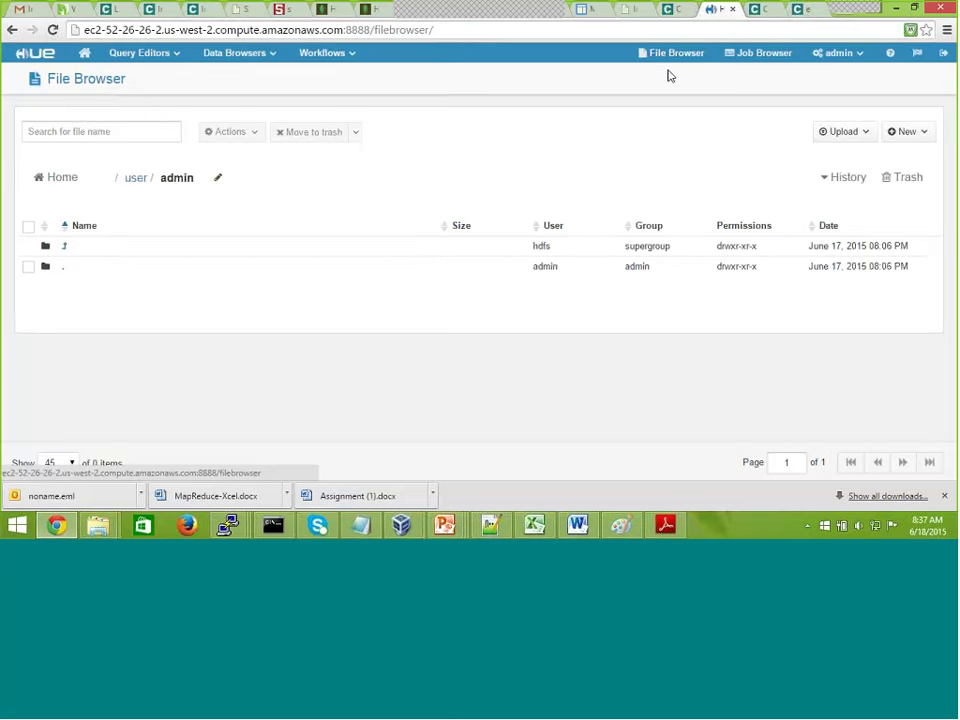
click(165, 56)
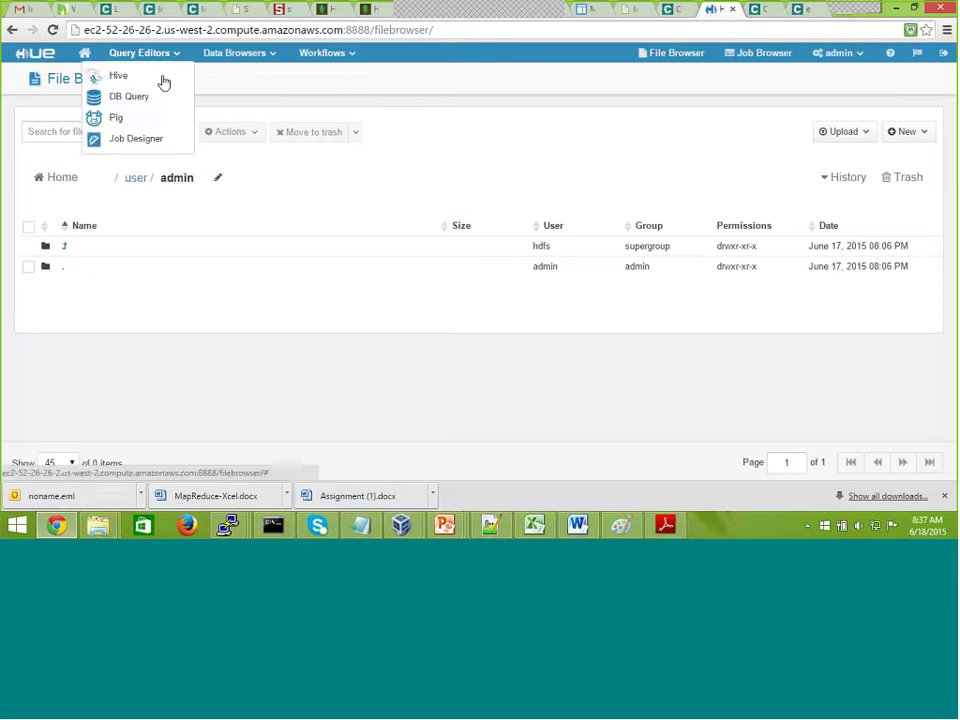
click(116, 120)
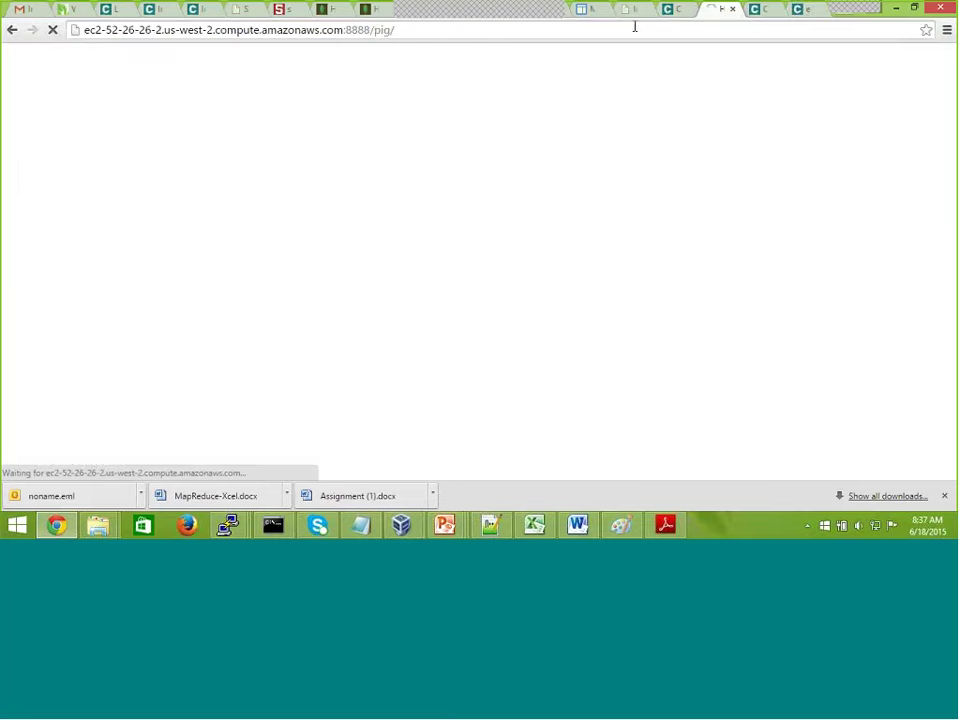
Check the archive.cloudera.com tab, then return to the Cloudera Manager Hue status tab
click(630, 10)
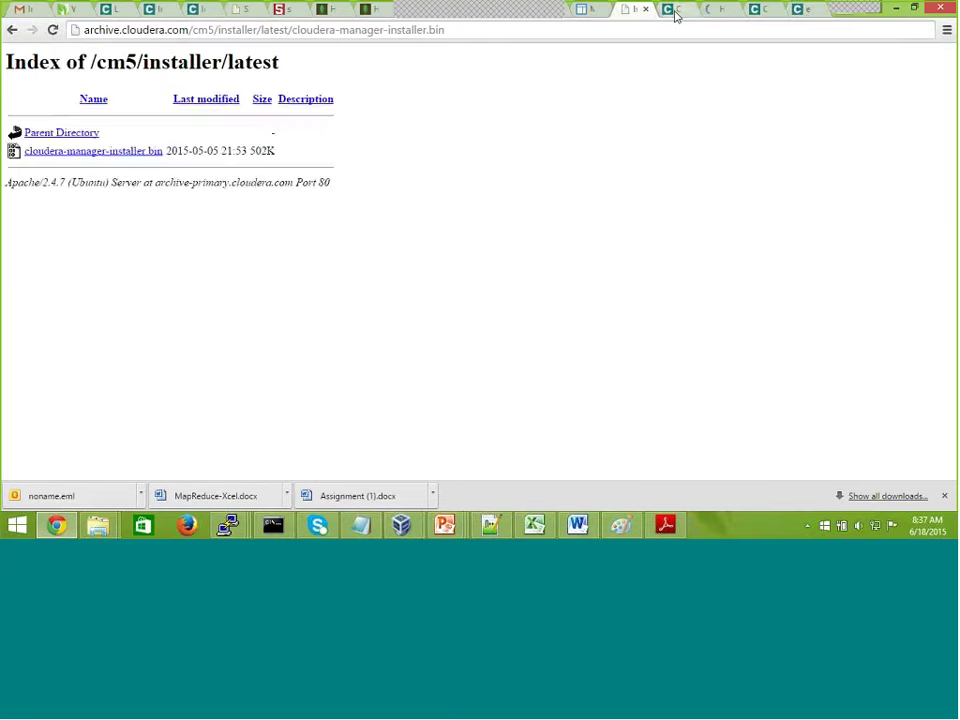
click(673, 10)
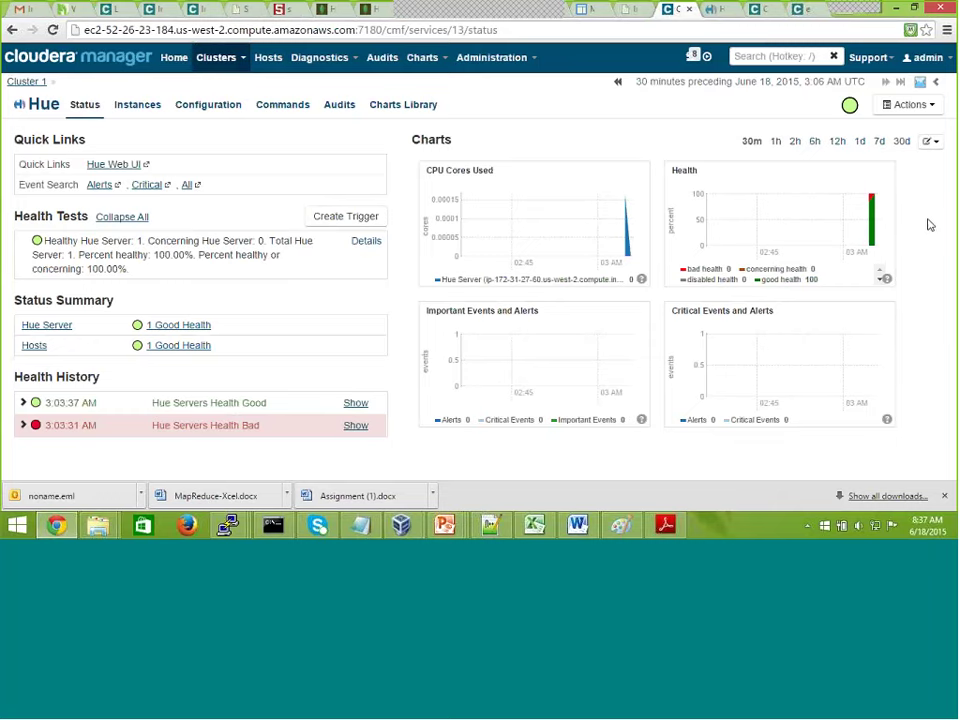
Return to the Cloudera Manager Home page and review Cluster 1's services and the four populated charts
click(175, 58)
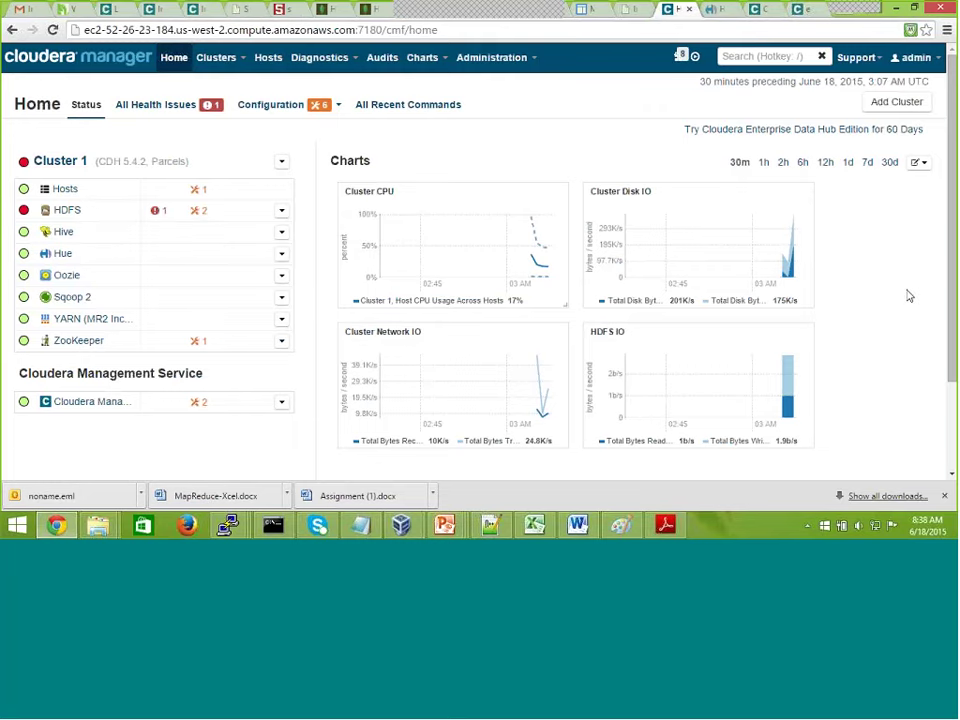
scroll(908, 296, down, 2)
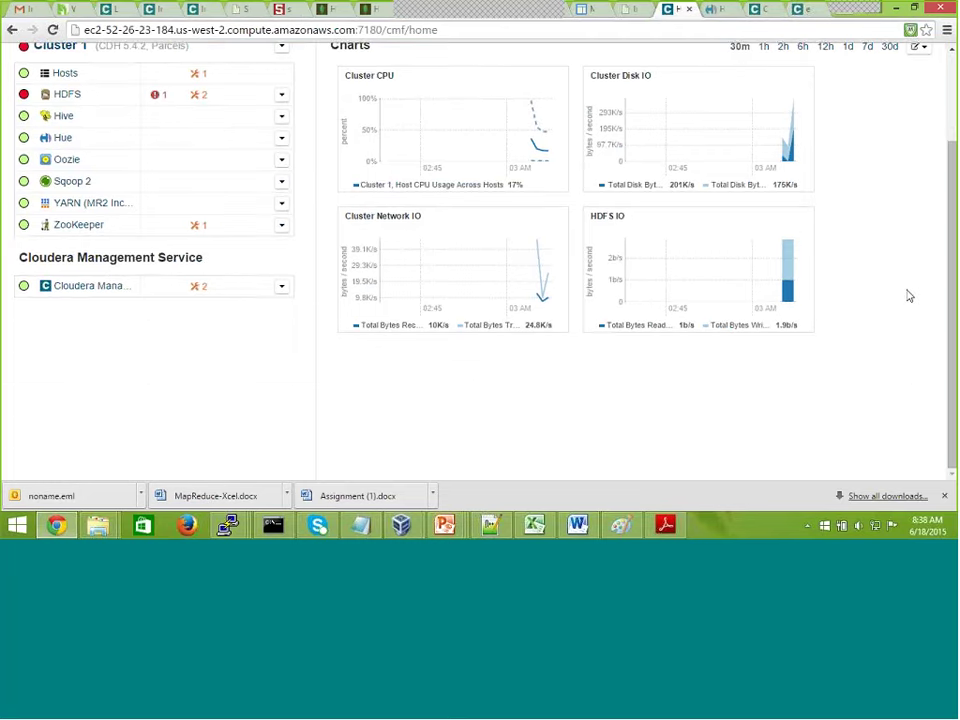
scroll(908, 296, up, 2)
click(580, 12)
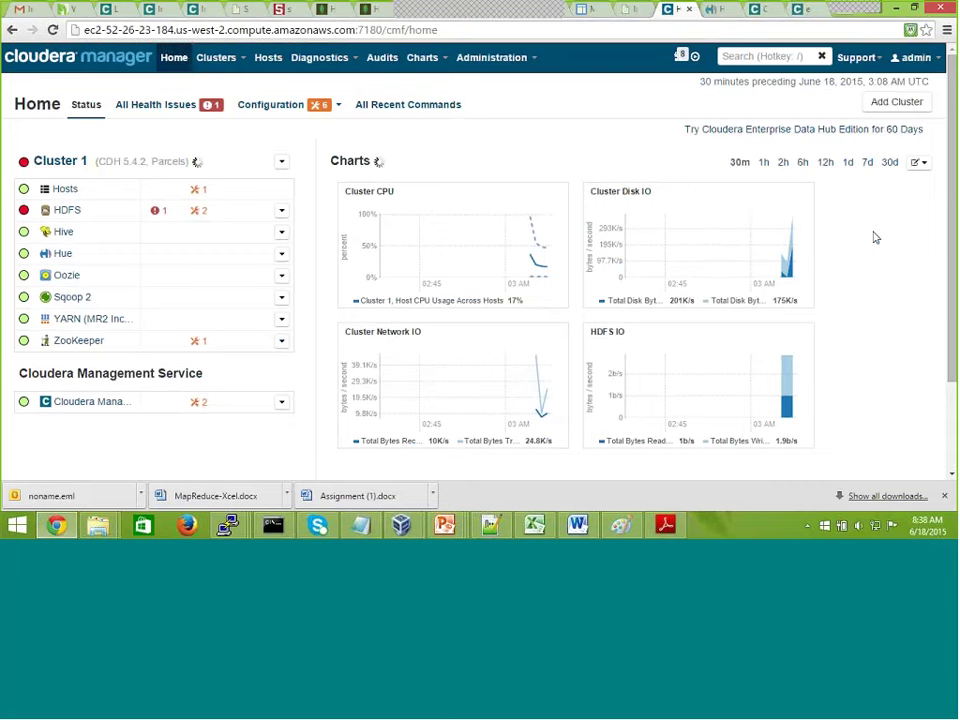
scroll(875, 237, down, 1)
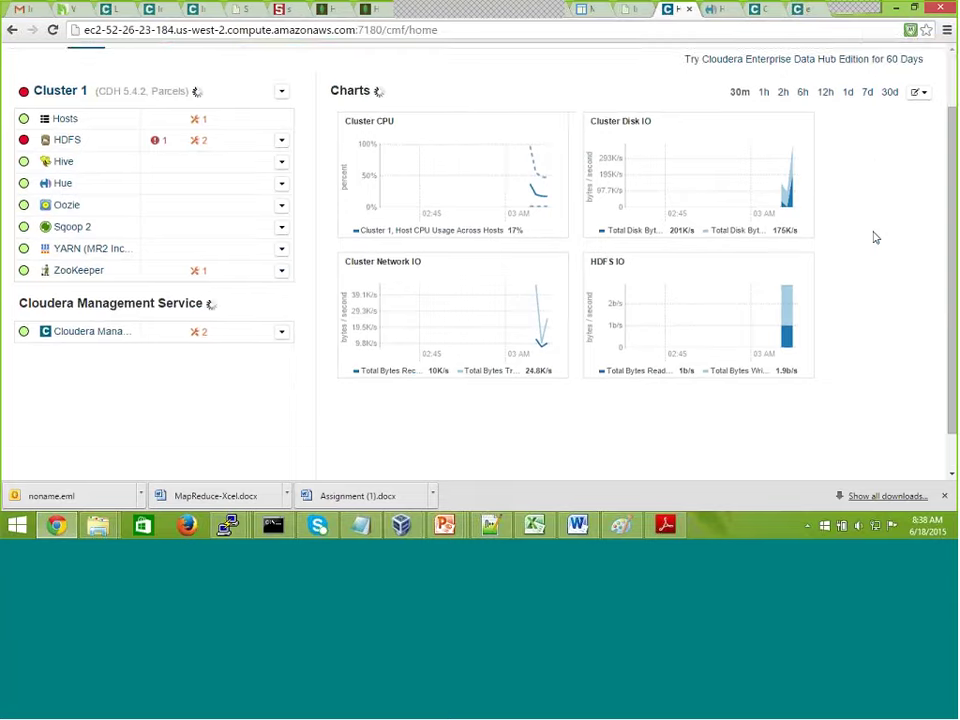
scroll(875, 237, up, 1)
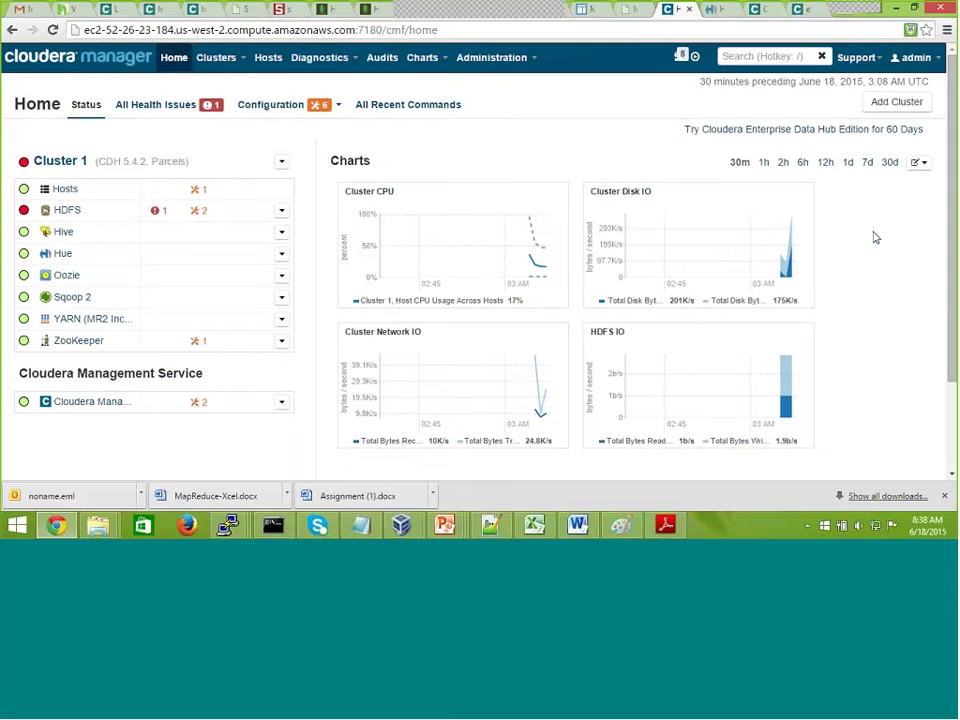